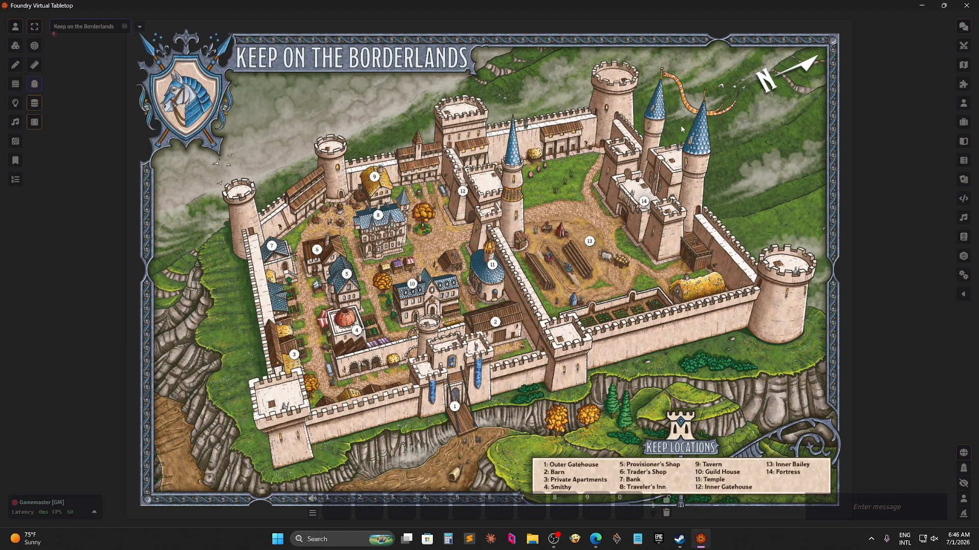
Create a new Player Character actor in the Claude Characters folder.
{"action": "left_click", "coordinate": [963, 103]}
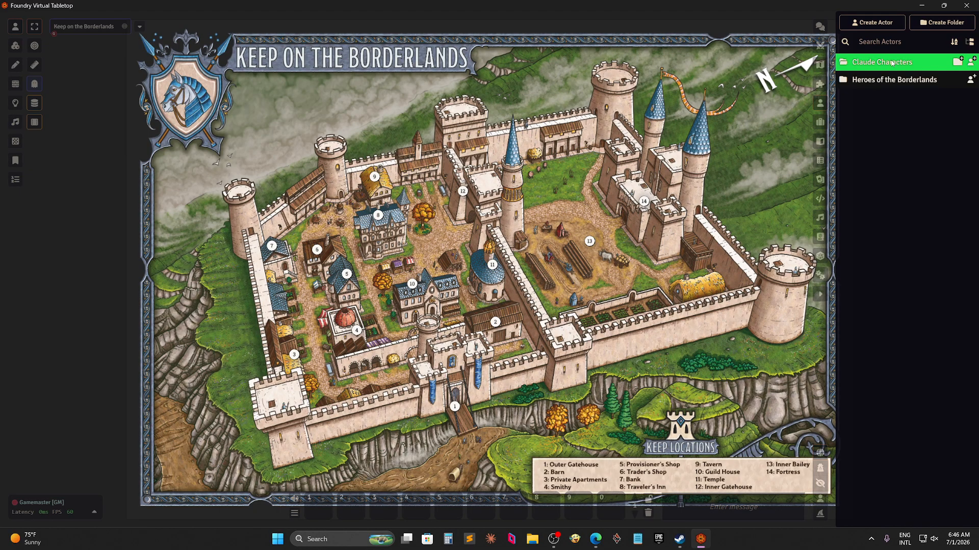
{"action": "left_click", "coordinate": [970, 65]}
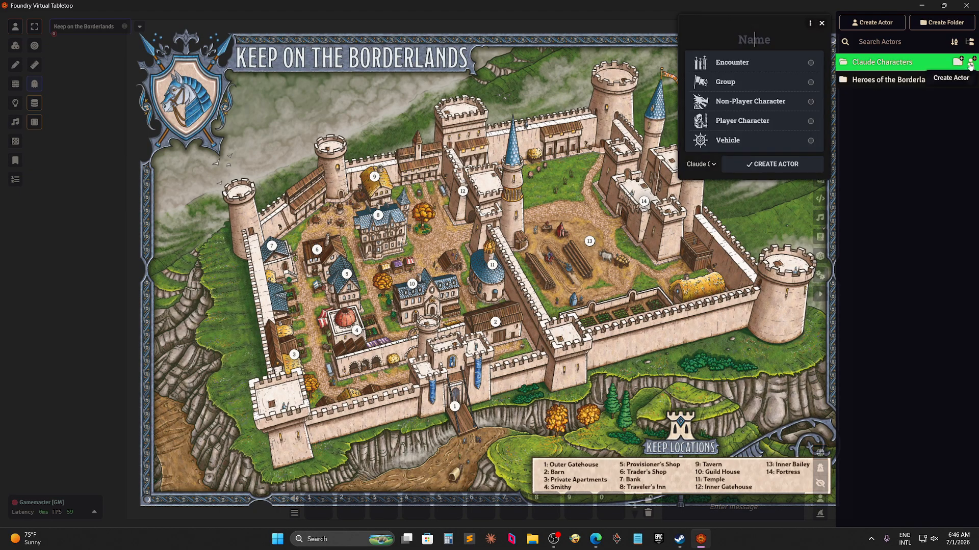
{"action": "left_click", "coordinate": [737, 125]}
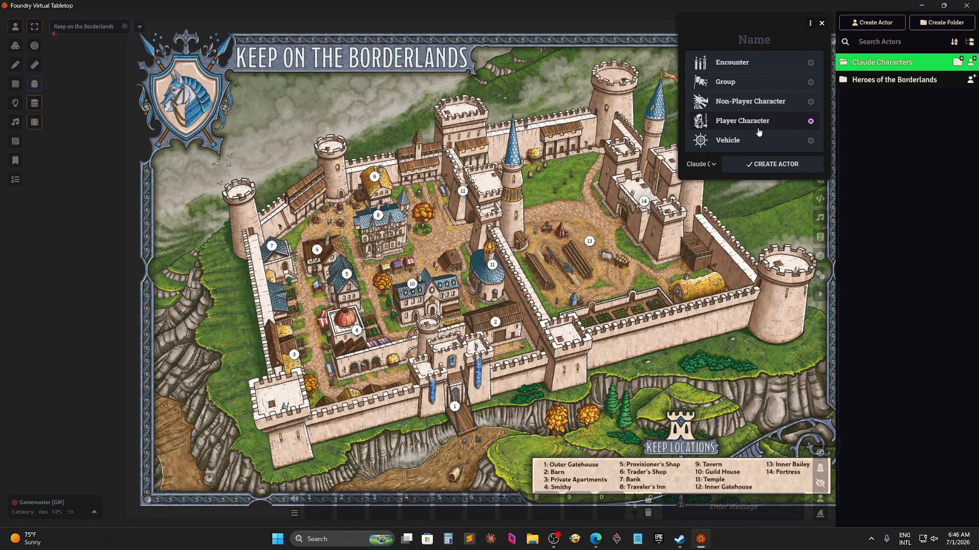
{"action": "left_click", "coordinate": [759, 164]}
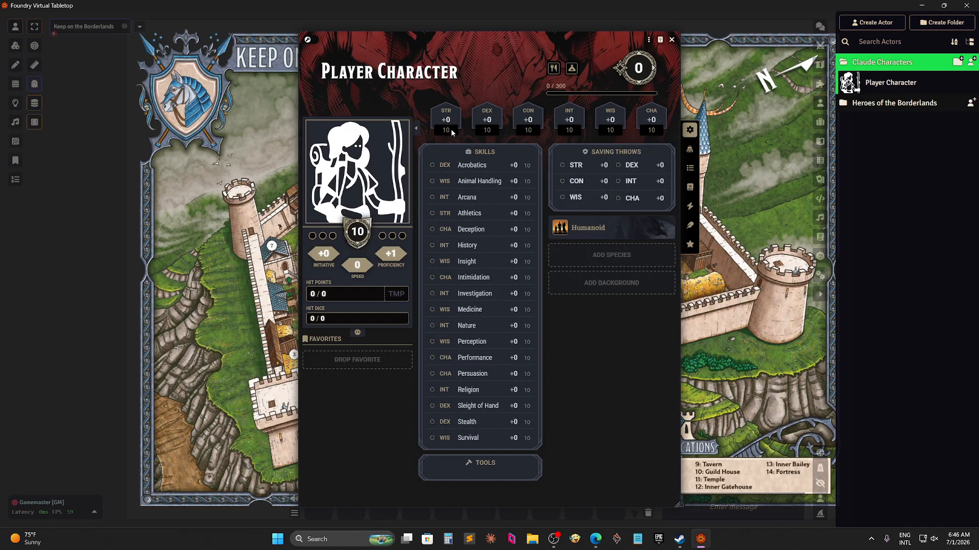
Switch the character sheet to edit mode and rename the character to Harbek.
{"action": "left_click", "coordinate": [311, 39]}
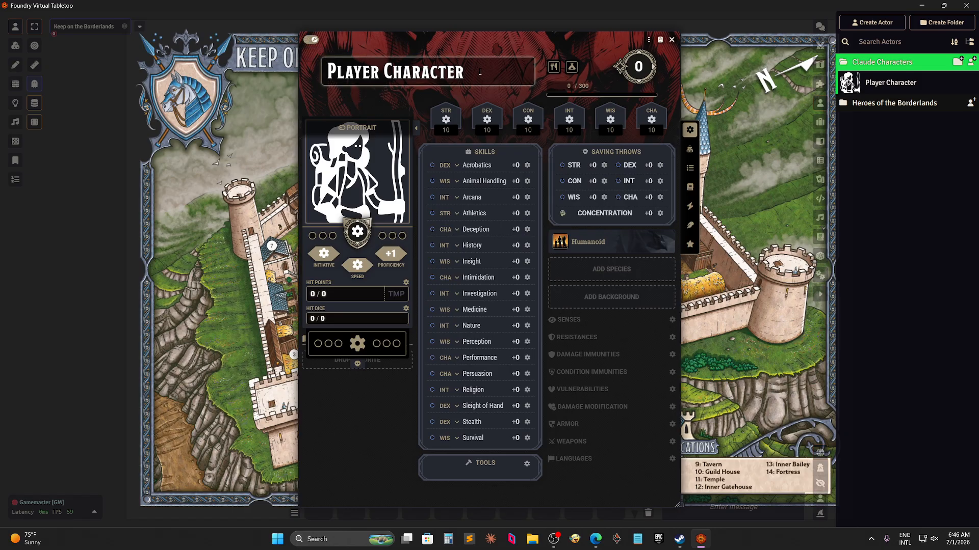
{"action": "left_click_drag", "start_coordinate": [504, 74], "coordinate": [310, 79]}
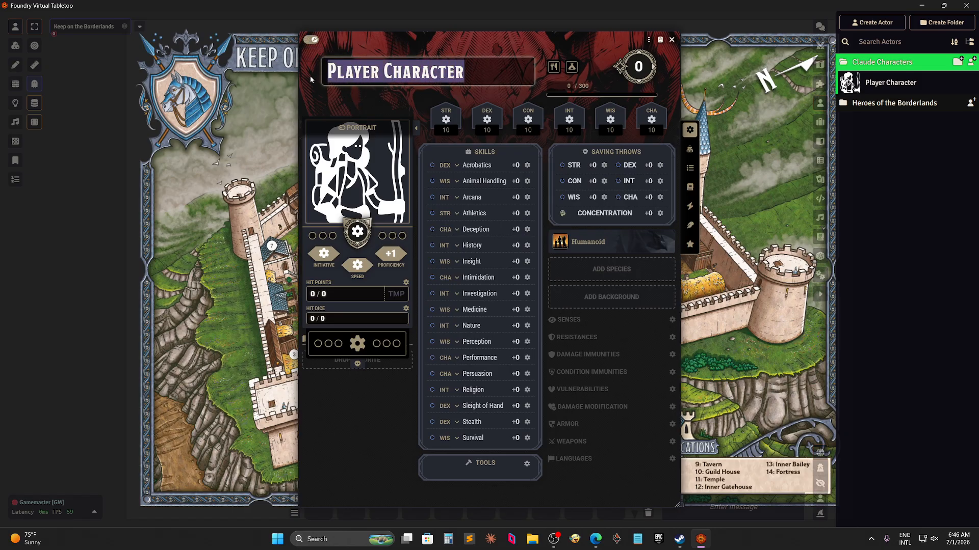
{"action": "type", "text": "Har"}
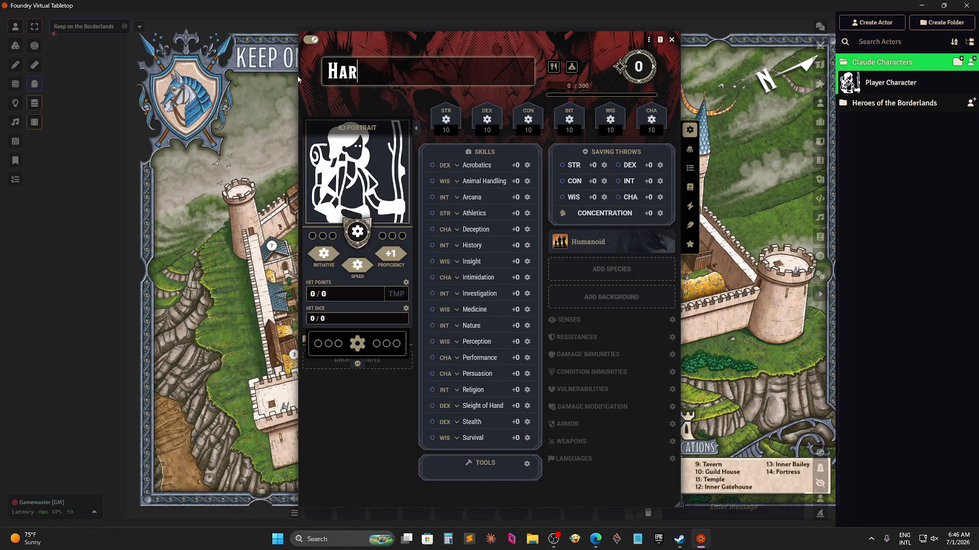
{"action": "type", "text": "bek"}
Set Harbek's ability scores to Strength 16, Constitution 14, Wisdom 8, Dexterity 12 and Intelligence 14.
{"action": "left_click", "coordinate": [452, 131]}
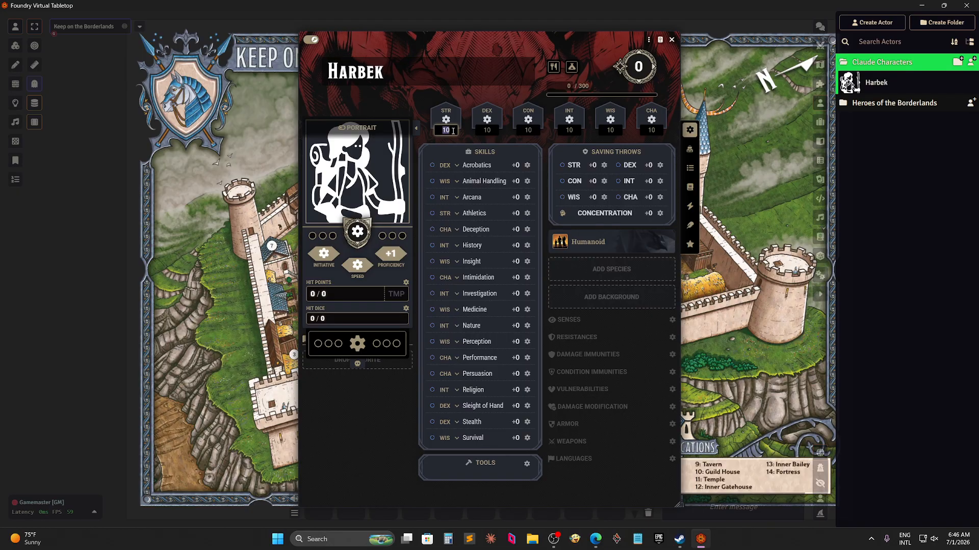
{"action": "type", "text": "16"}
{"action": "left_click", "coordinate": [532, 129]}
{"action": "type", "text": "14"}
{"action": "left_click", "coordinate": [618, 130]}
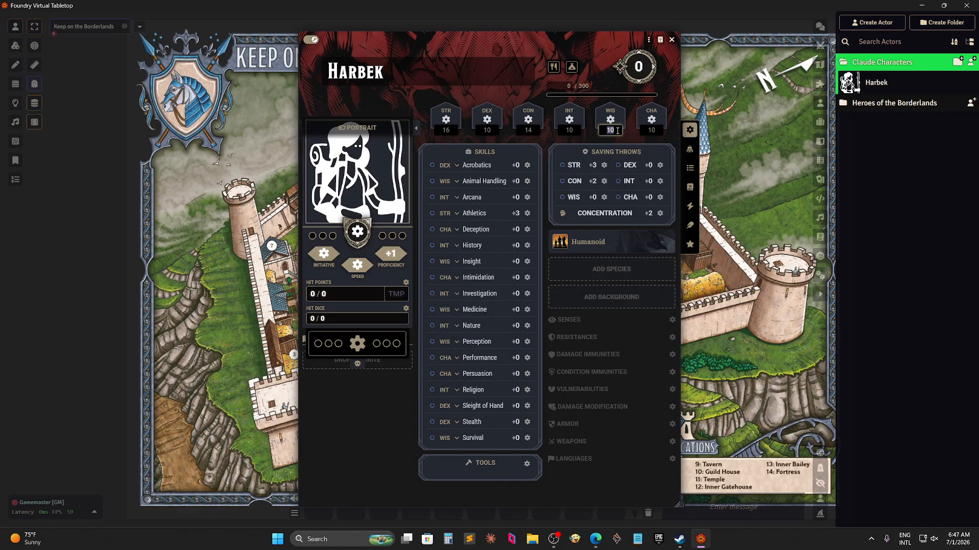
{"action": "type", "text": "8"}
{"action": "left_click", "coordinate": [493, 130]}
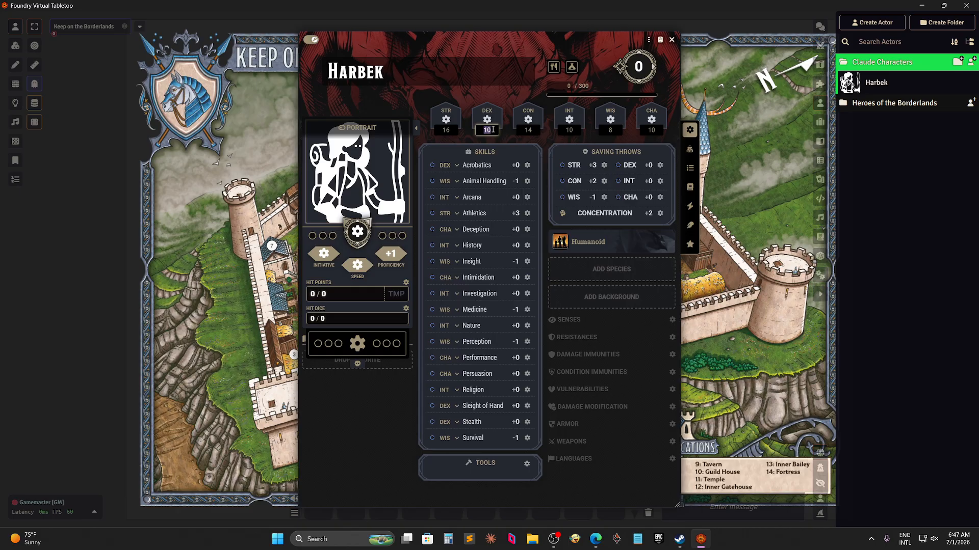
{"action": "type", "text": "12"}
{"action": "left_click", "coordinate": [569, 131]}
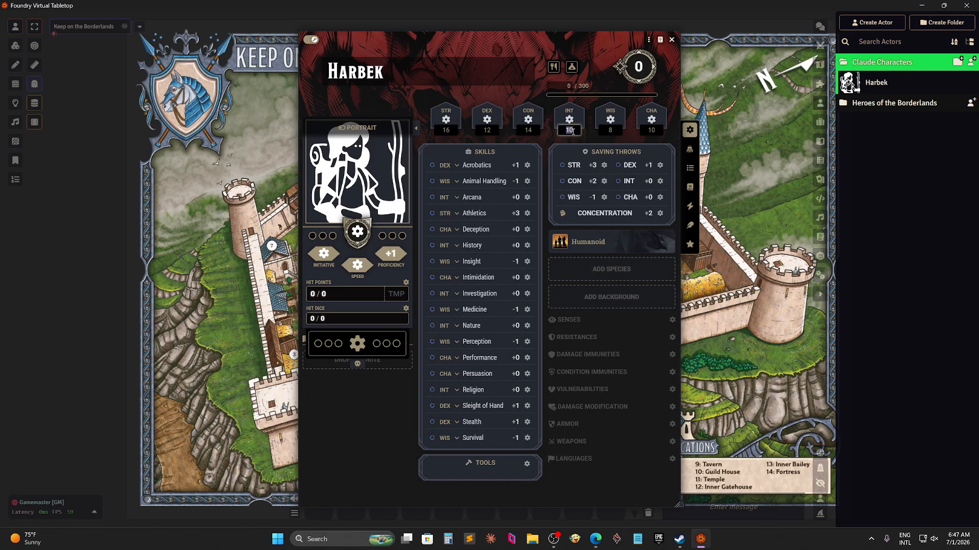
{"action": "type", "text": "14"}
{"action": "left_click", "coordinate": [415, 100]}
Add the Dwarf species from Heroes of the Borderlands to Harbek and complete its three advancement steps.
{"action": "left_click", "coordinate": [612, 271]}
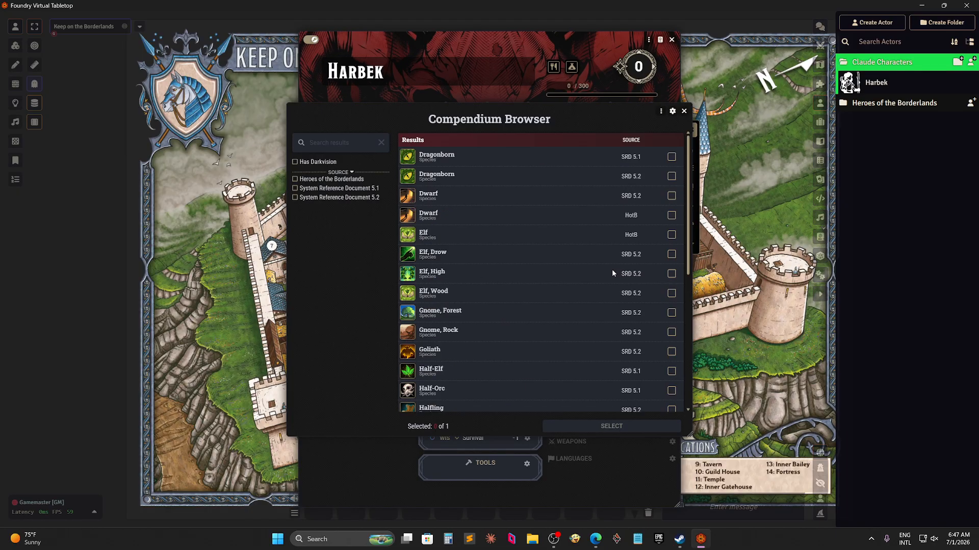
{"action": "left_click", "coordinate": [322, 180]}
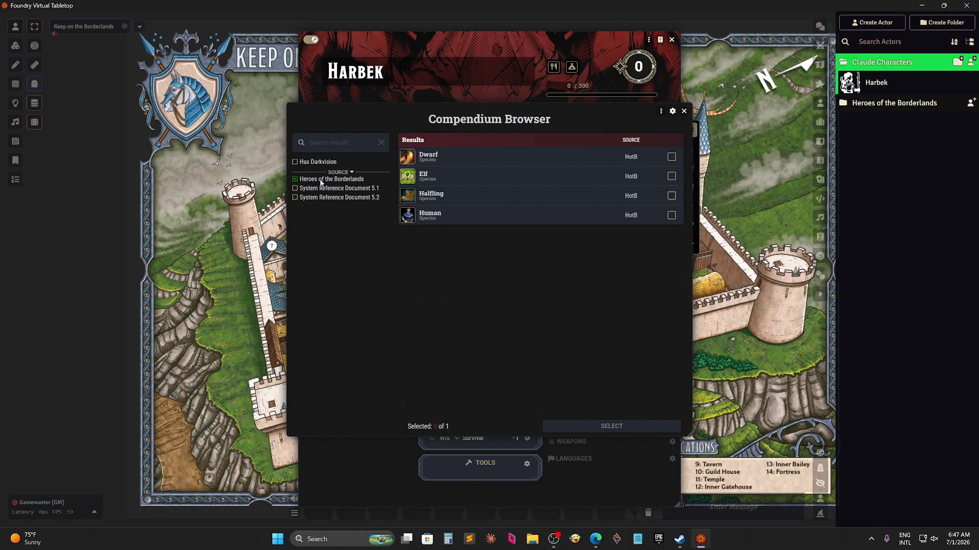
{"action": "left_click_drag", "start_coordinate": [415, 111], "coordinate": [256, 99]}
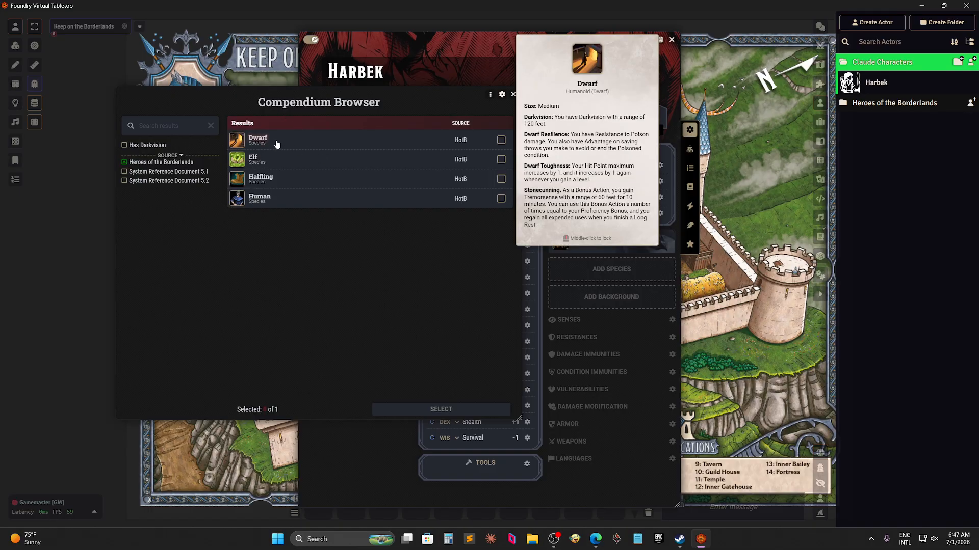
{"action": "left_click_drag", "start_coordinate": [275, 145], "coordinate": [631, 273]}
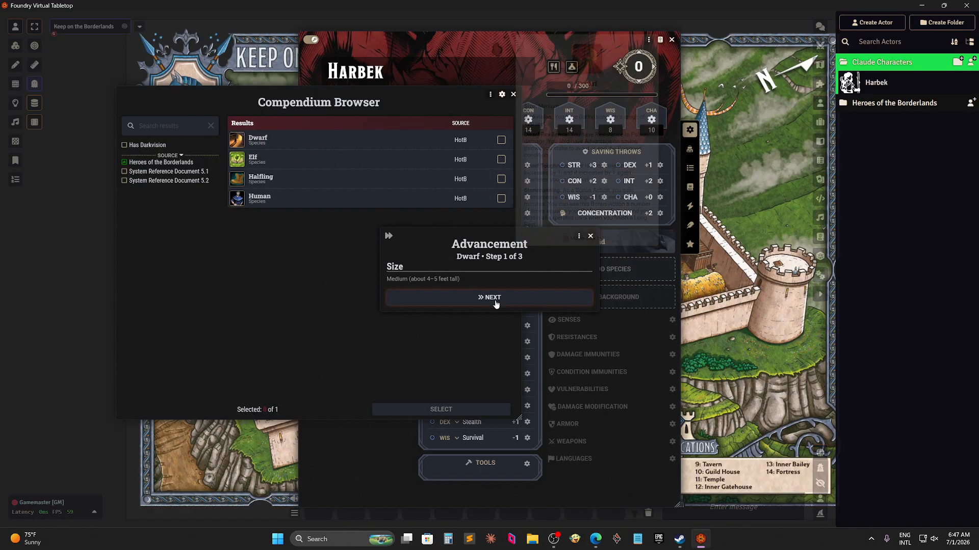
{"action": "left_click", "coordinate": [480, 299]}
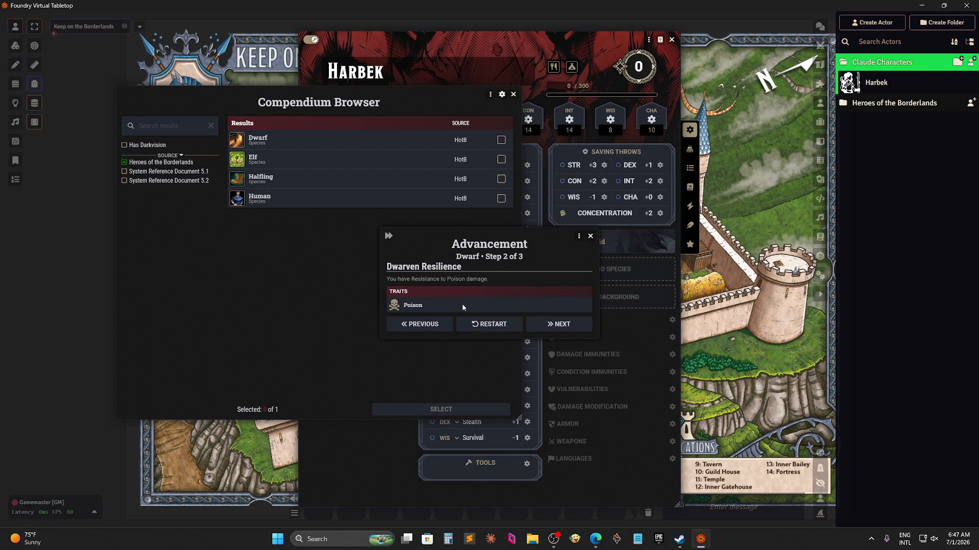
{"action": "left_click", "coordinate": [557, 325]}
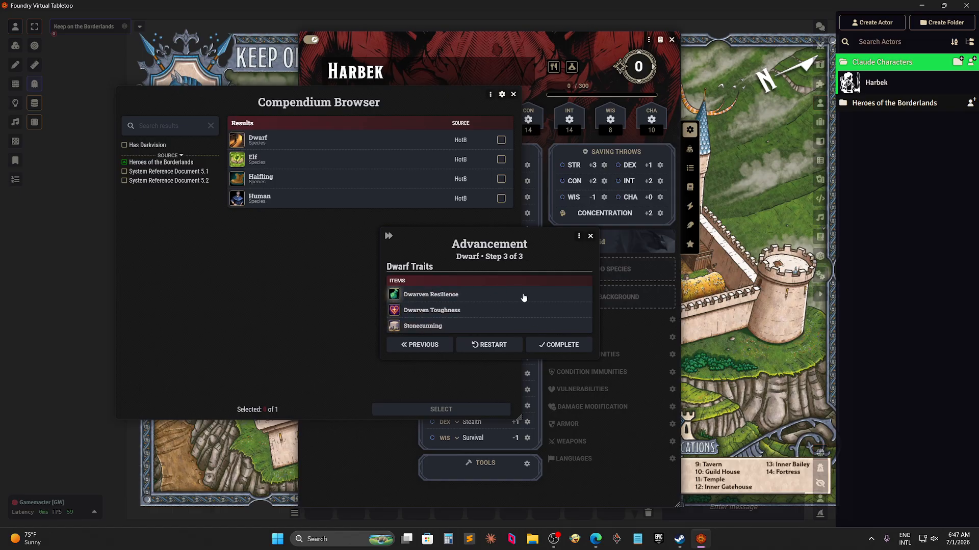
{"action": "left_click", "coordinate": [559, 346]}
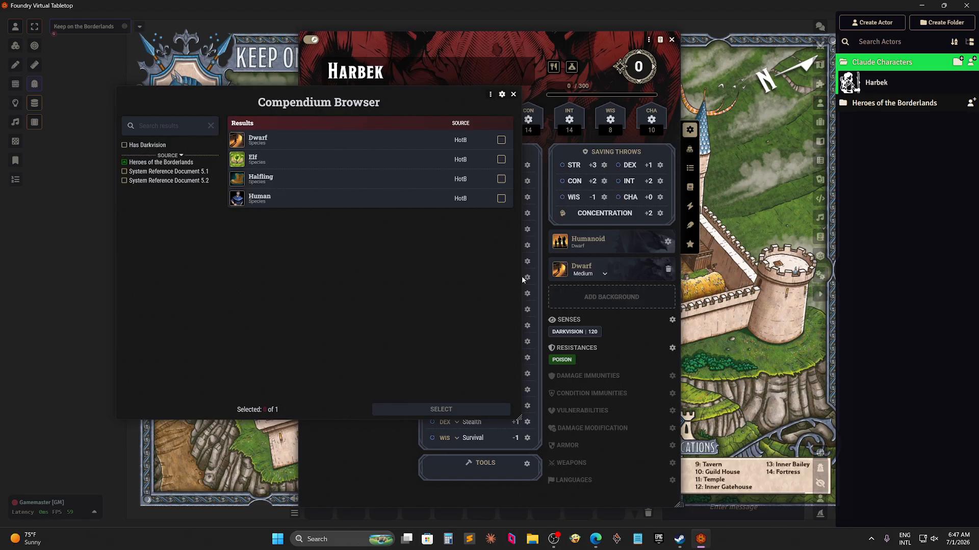
Add the Soldier background from Heroes of the Borderlands, complete its advancement, and close both compendium browsers.
{"action": "left_click", "coordinate": [614, 298]}
{"action": "left_click", "coordinate": [328, 168]}
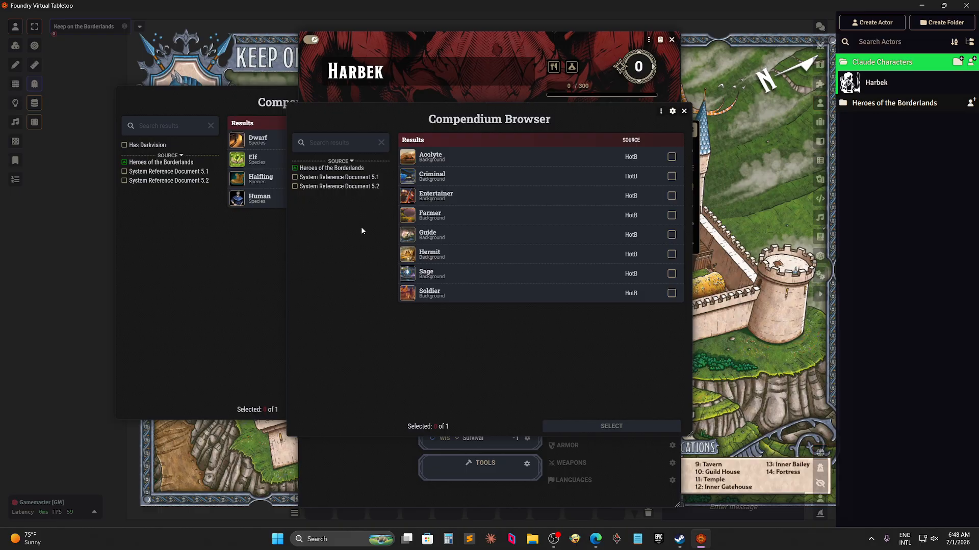
{"action": "left_click_drag", "start_coordinate": [448, 120], "coordinate": [240, 96]}
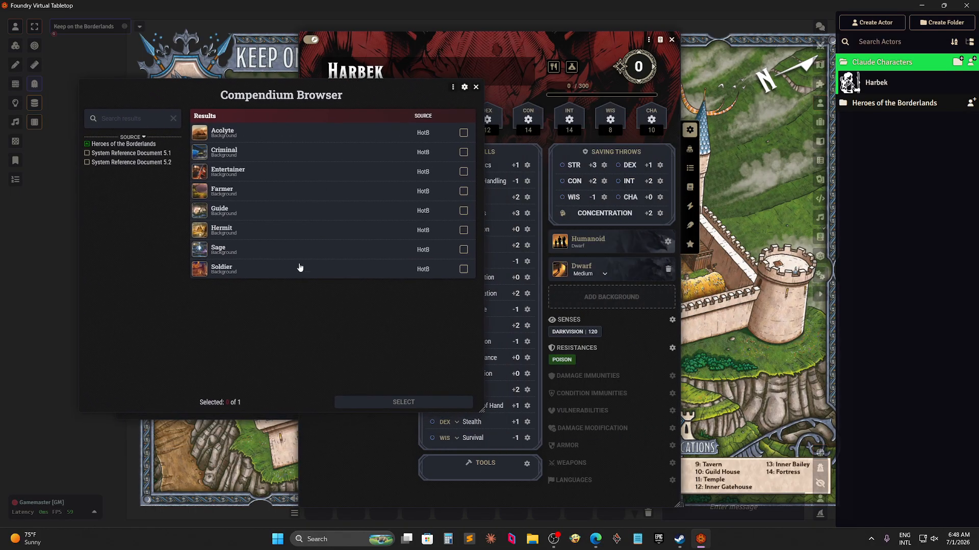
{"action": "left_click_drag", "start_coordinate": [233, 275], "coordinate": [661, 301]}
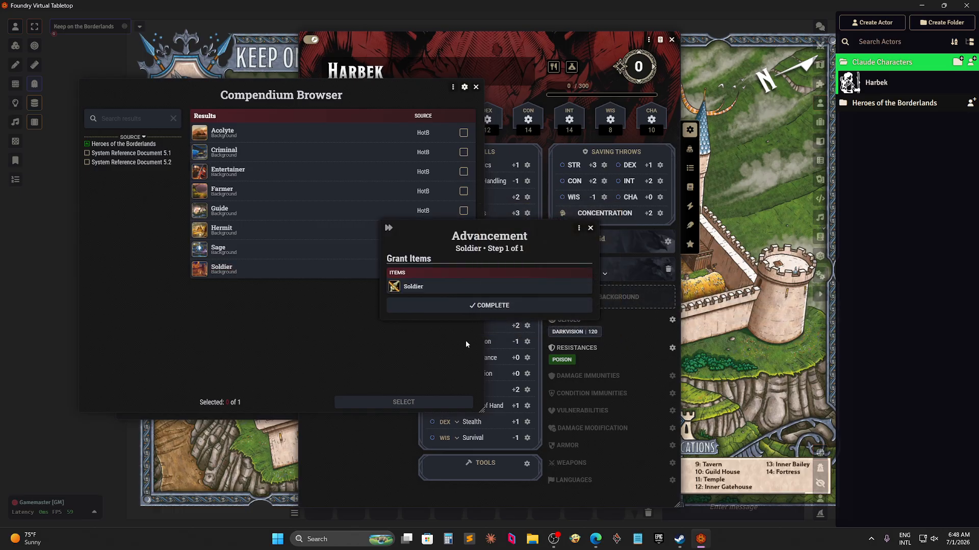
{"action": "left_click", "coordinate": [491, 305]}
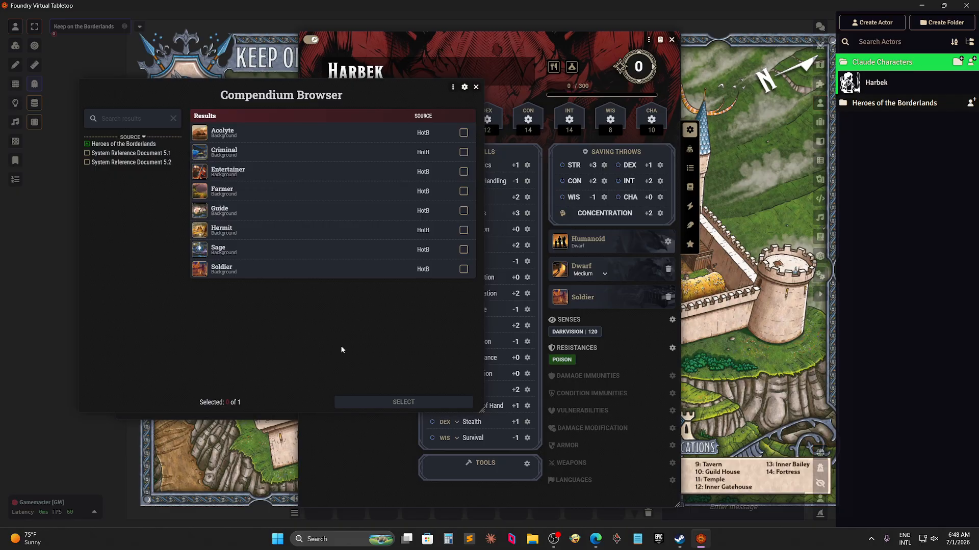
{"action": "left_click", "coordinate": [476, 87]}
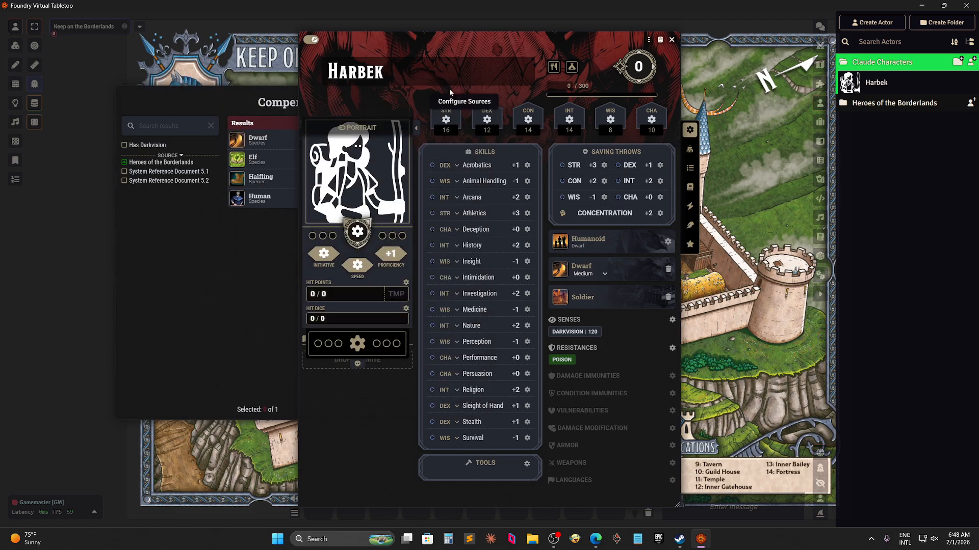
{"action": "mouse_move", "coordinate": [362, 233]}
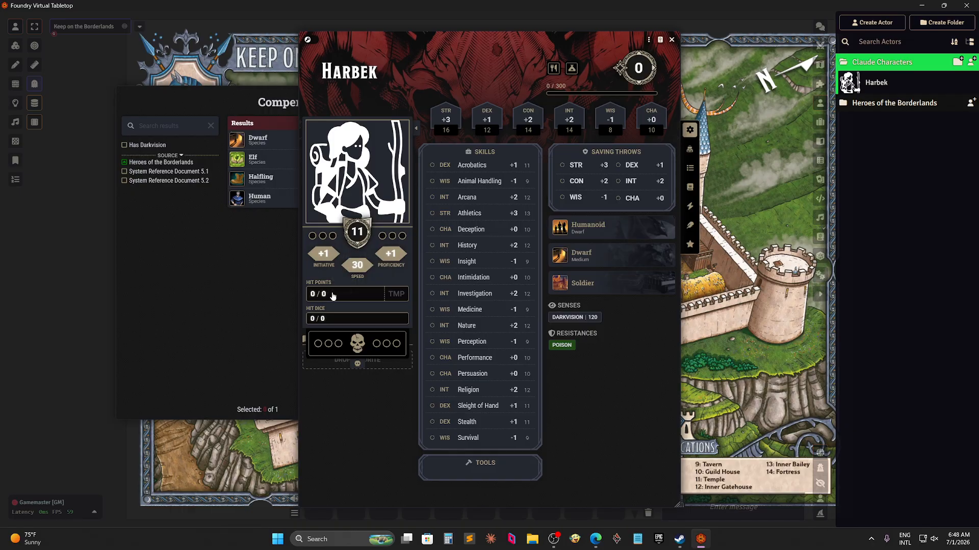
{"action": "left_click", "coordinate": [236, 109]}
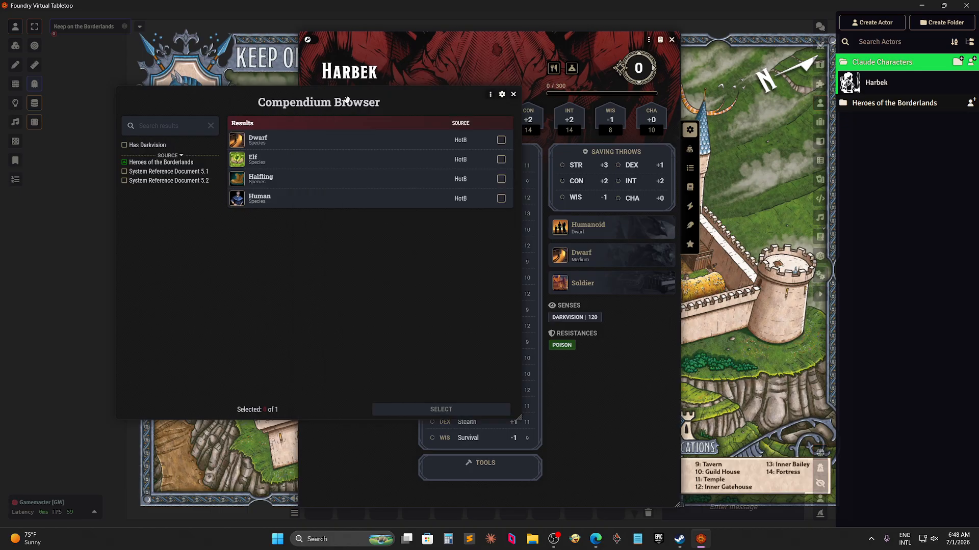
{"action": "left_click", "coordinate": [515, 94]}
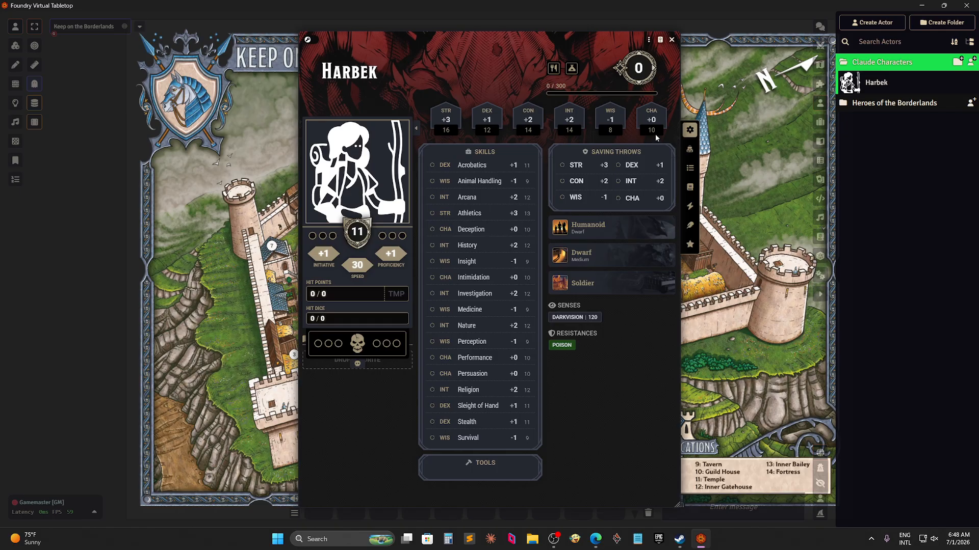
Add the Fighter class from System Reference Document 5.2 to Harbek's features.
{"action": "left_click", "coordinate": [689, 149]}
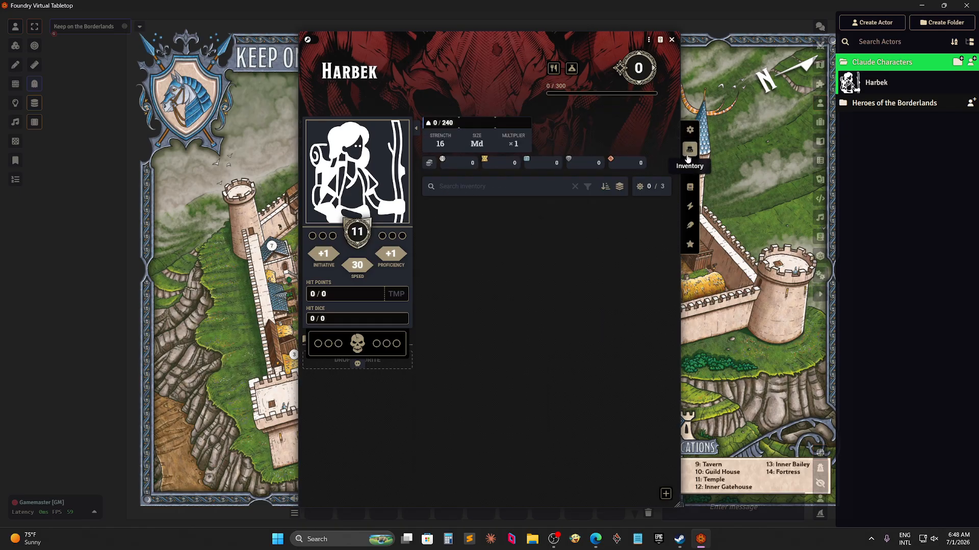
{"action": "left_click", "coordinate": [689, 172]}
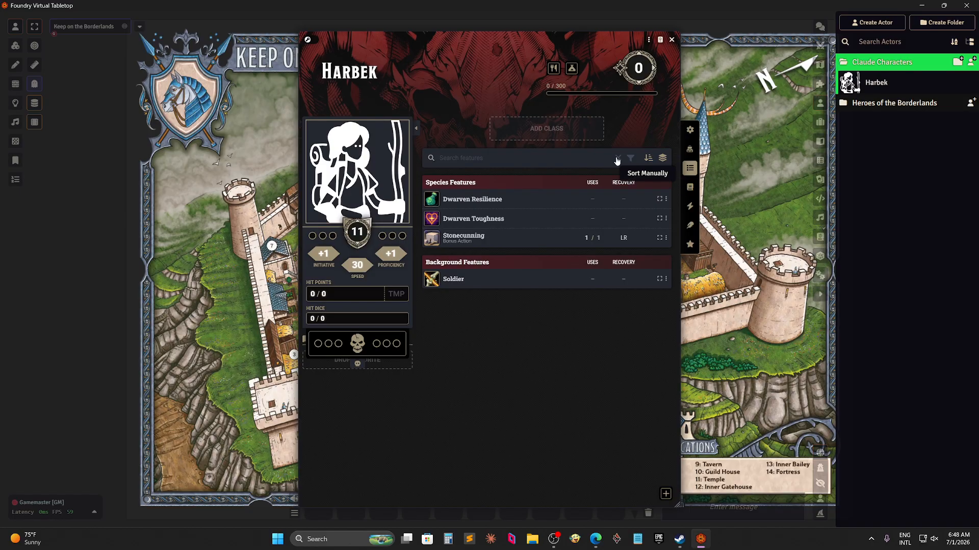
{"action": "left_click", "coordinate": [548, 128]}
{"action": "left_click_drag", "start_coordinate": [470, 112], "coordinate": [246, 94]}
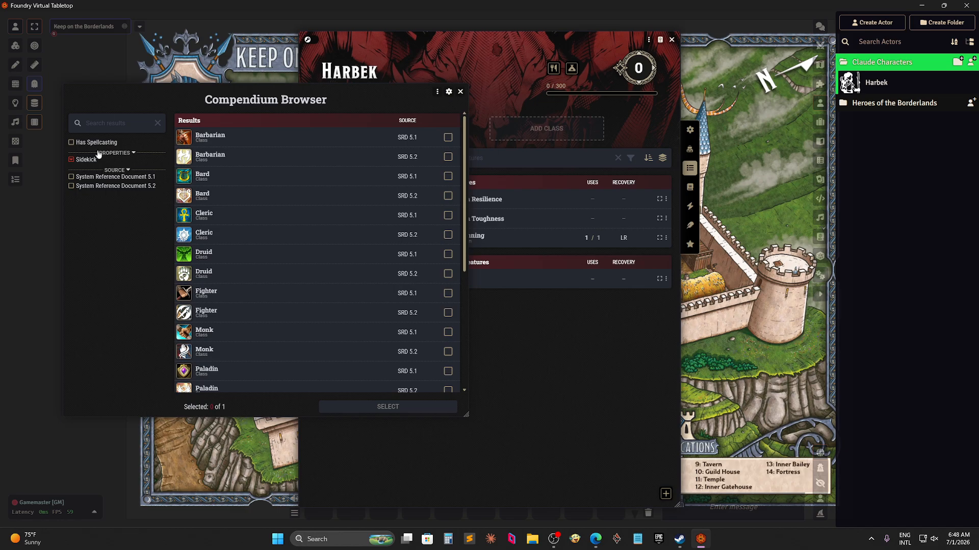
{"action": "left_click", "coordinate": [84, 187]}
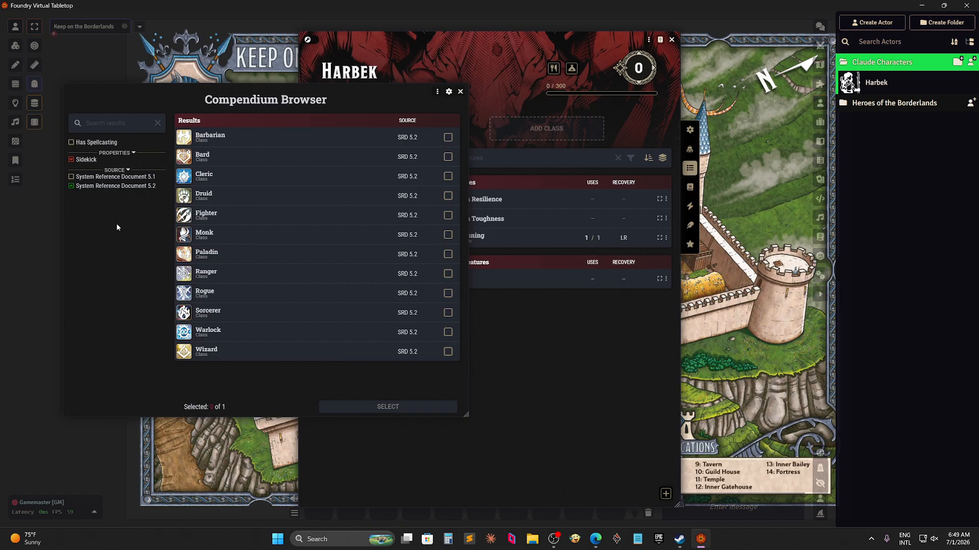
{"action": "mouse_move", "coordinate": [215, 217]}
{"action": "left_click_drag", "start_coordinate": [215, 218], "coordinate": [632, 120]}
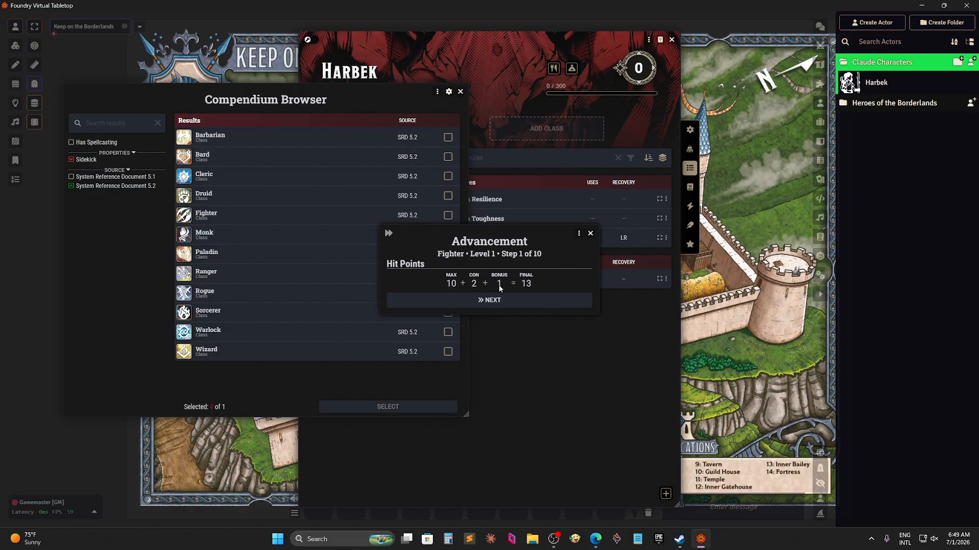
Accept the Fighter's hit points and saving throws, and choose Intimidation and Perception as skill proficiencies.
{"action": "left_click", "coordinate": [493, 301]}
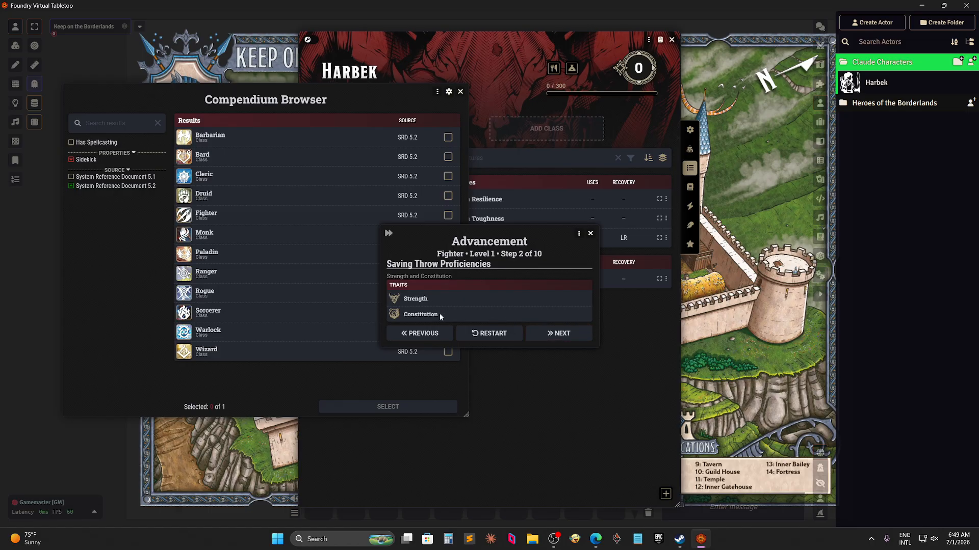
{"action": "left_click", "coordinate": [562, 335]}
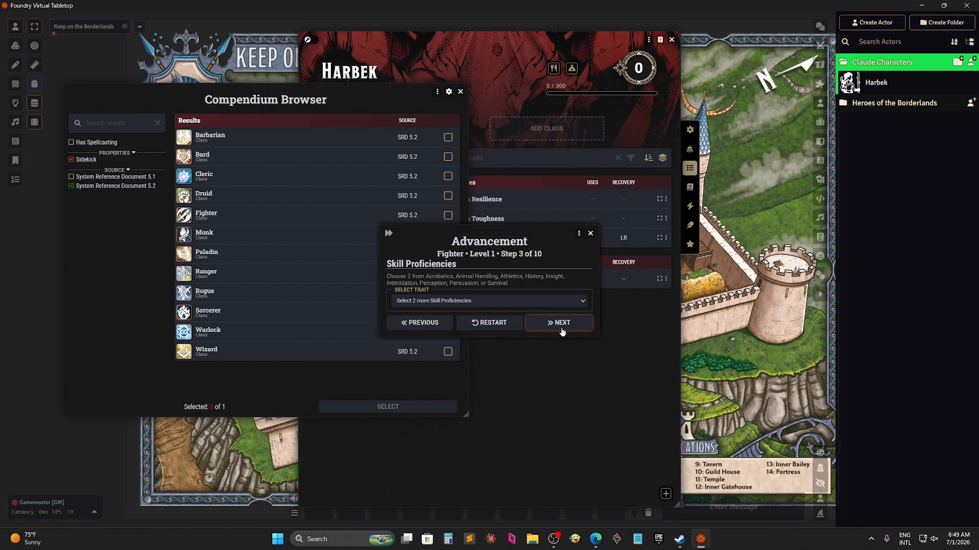
{"action": "left_click", "coordinate": [511, 302]}
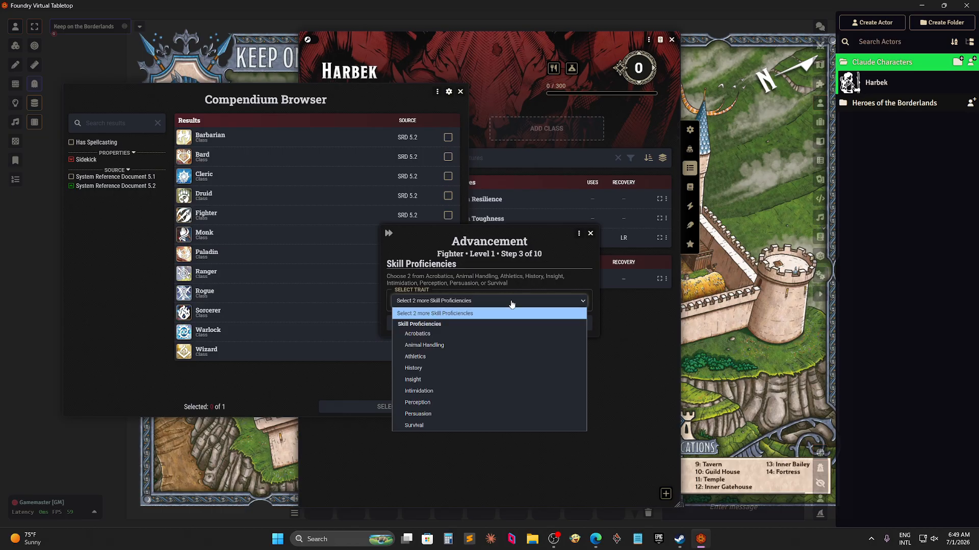
{"action": "left_click", "coordinate": [447, 389]}
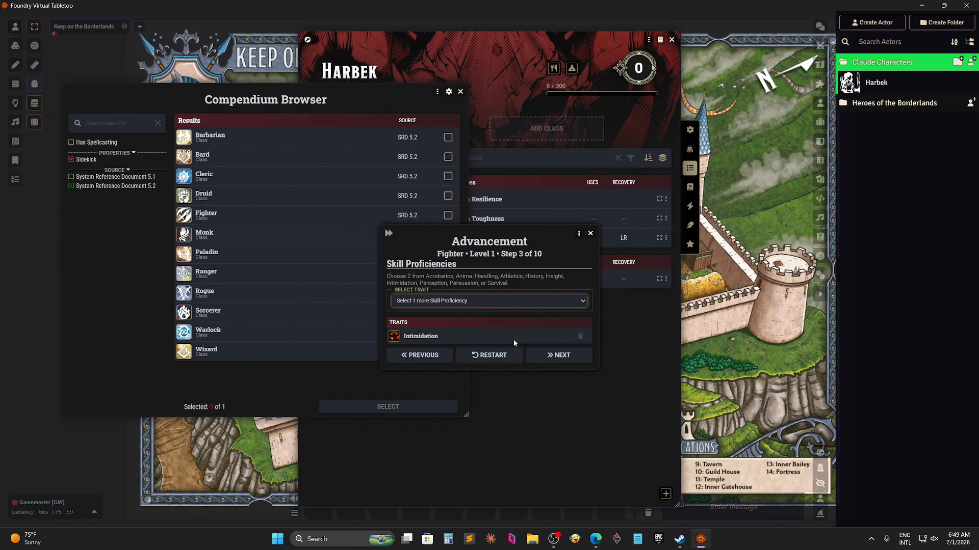
{"action": "left_click", "coordinate": [490, 302]}
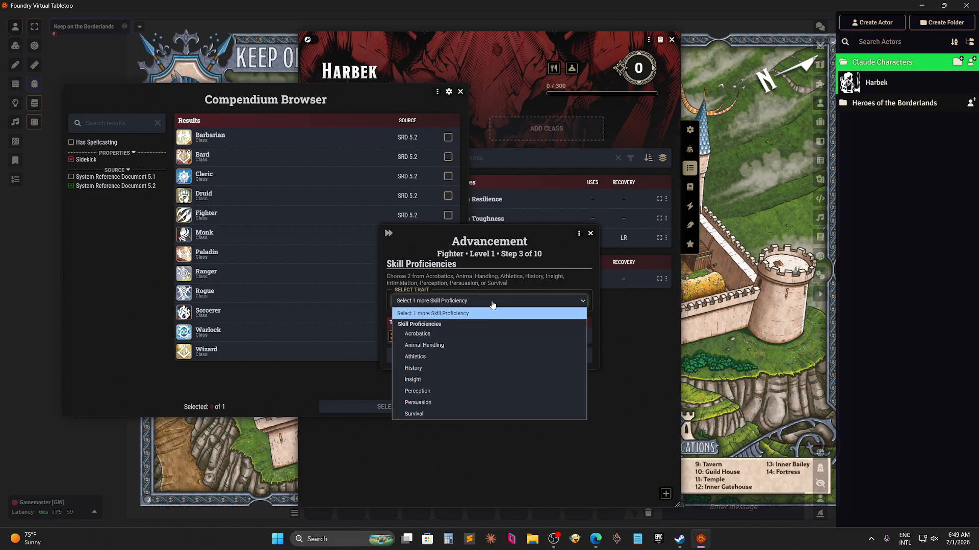
{"action": "left_click", "coordinate": [439, 391]}
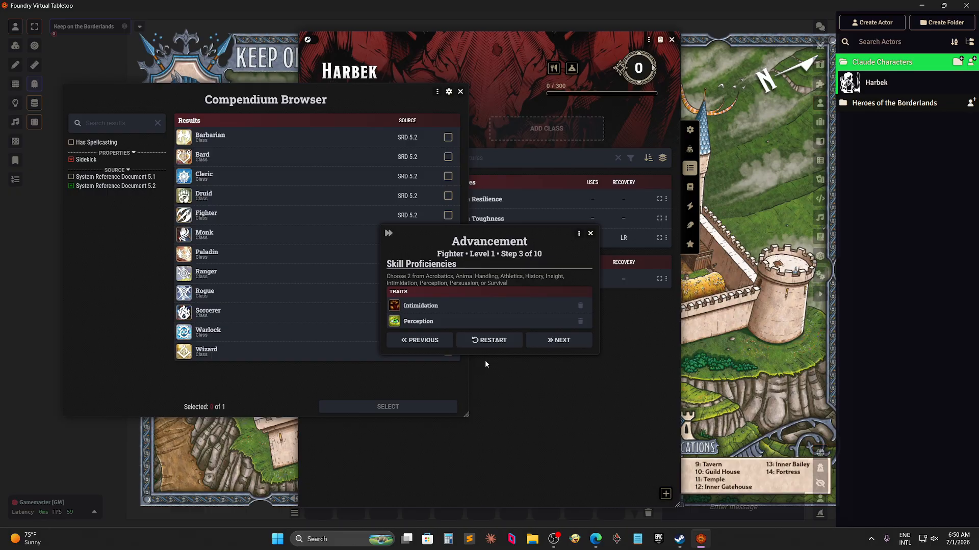
{"action": "left_click", "coordinate": [561, 341]}
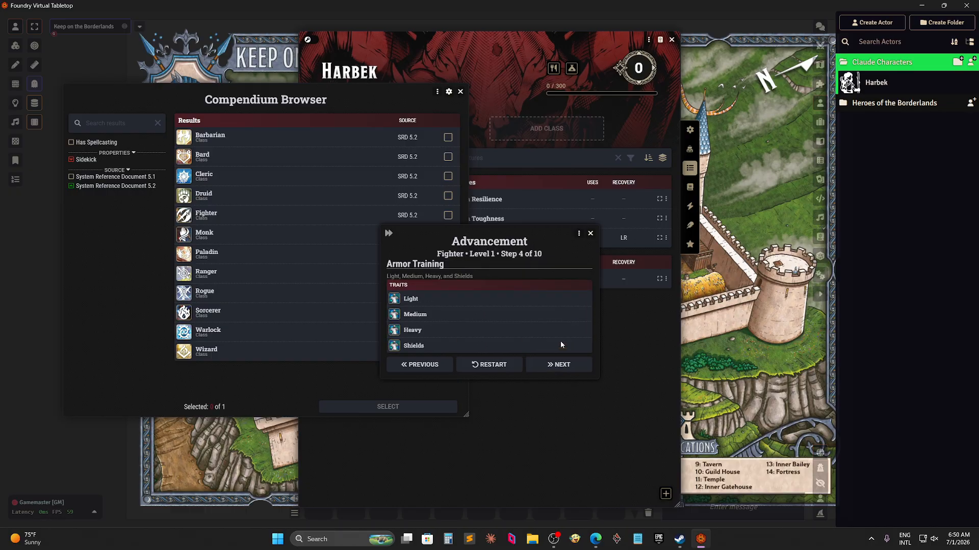
Accept the Fighter's armor training and weapon proficiencies, and choose Greatsword as the first weapon mastery.
{"action": "left_click", "coordinate": [561, 363]}
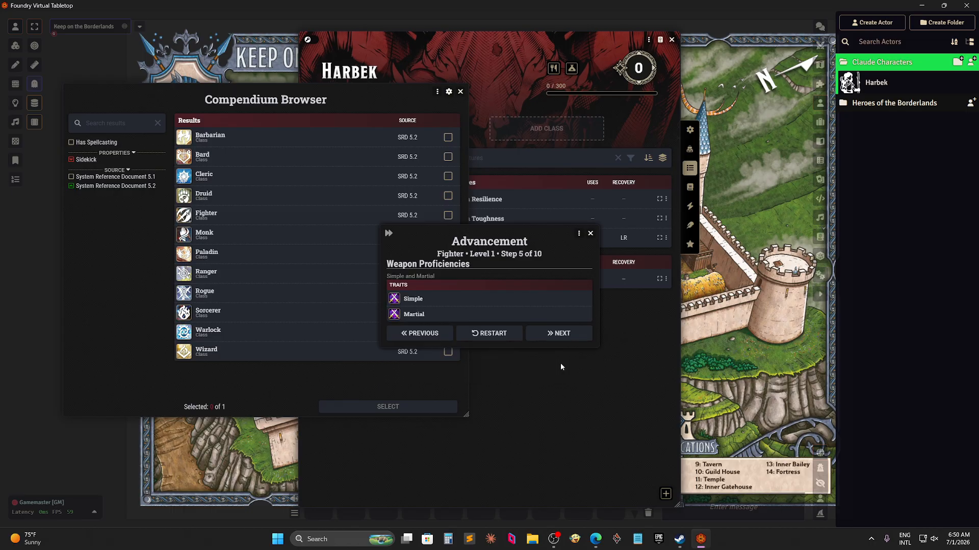
{"action": "left_click", "coordinate": [563, 333]}
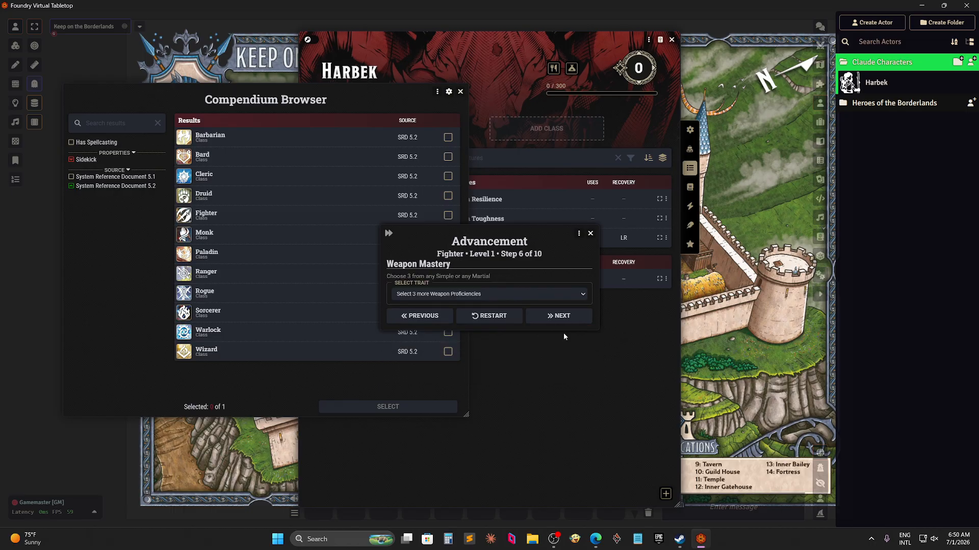
{"action": "left_click", "coordinate": [485, 295]}
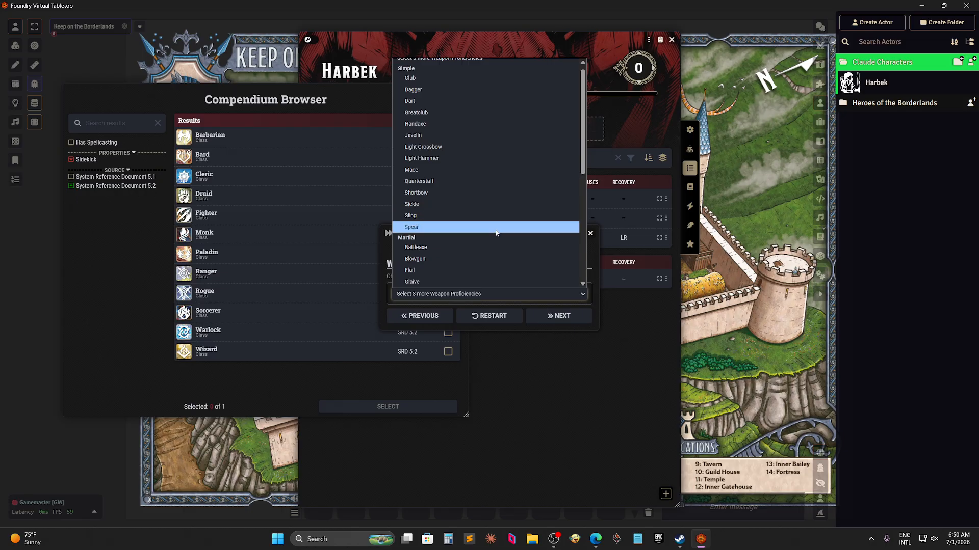
{"action": "left_click", "coordinate": [384, 307]}
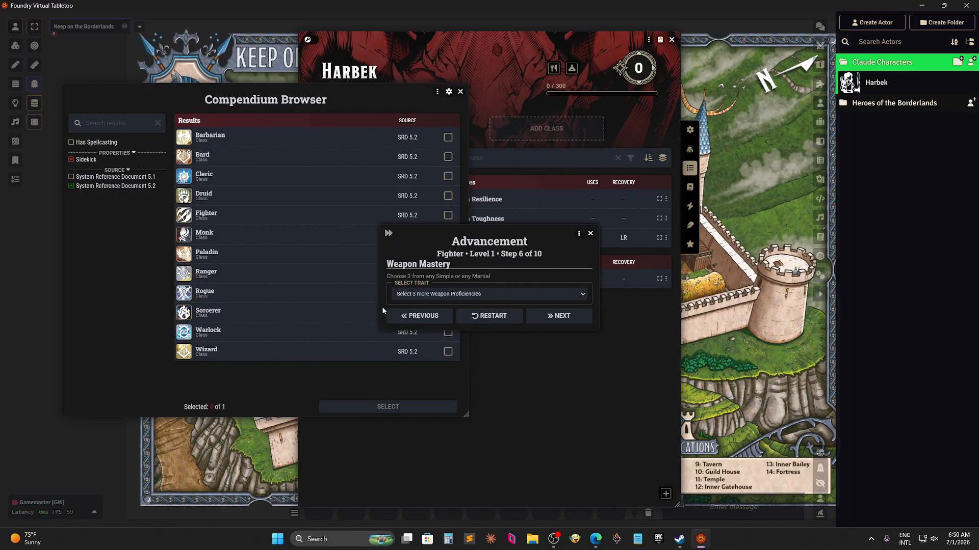
{"action": "left_click", "coordinate": [473, 295]}
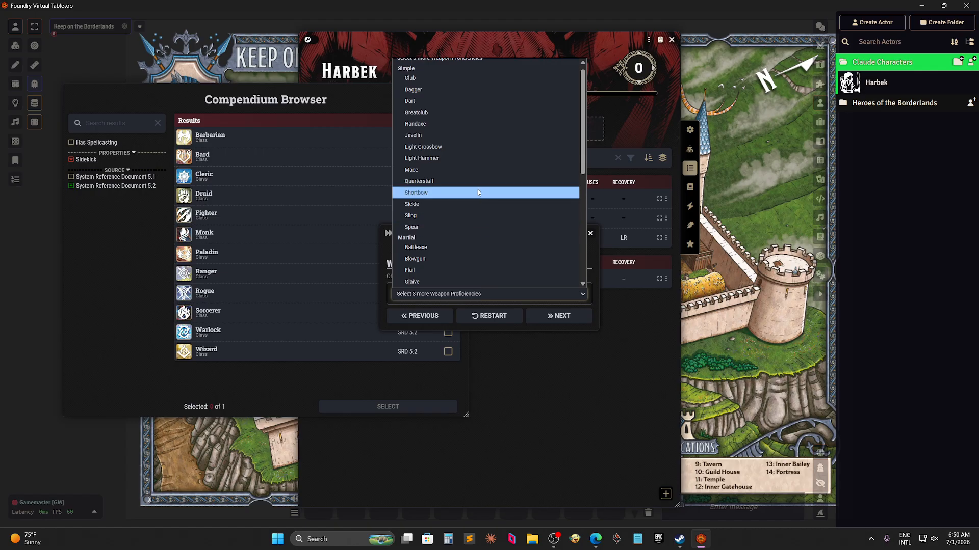
{"action": "scroll", "coordinate": [479, 184], "scroll_direction": "down", "scroll_amount": 1}
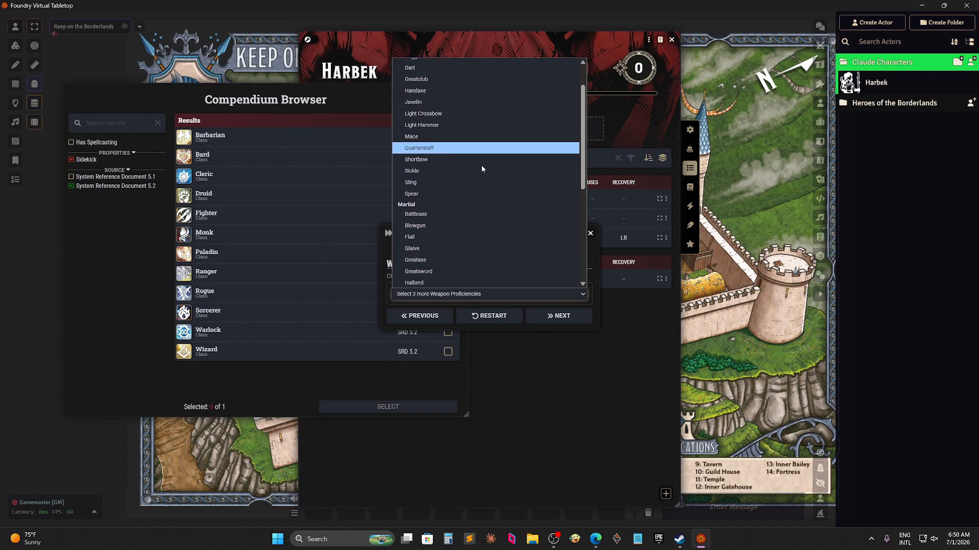
{"action": "scroll", "coordinate": [483, 167], "scroll_direction": "down", "scroll_amount": 3}
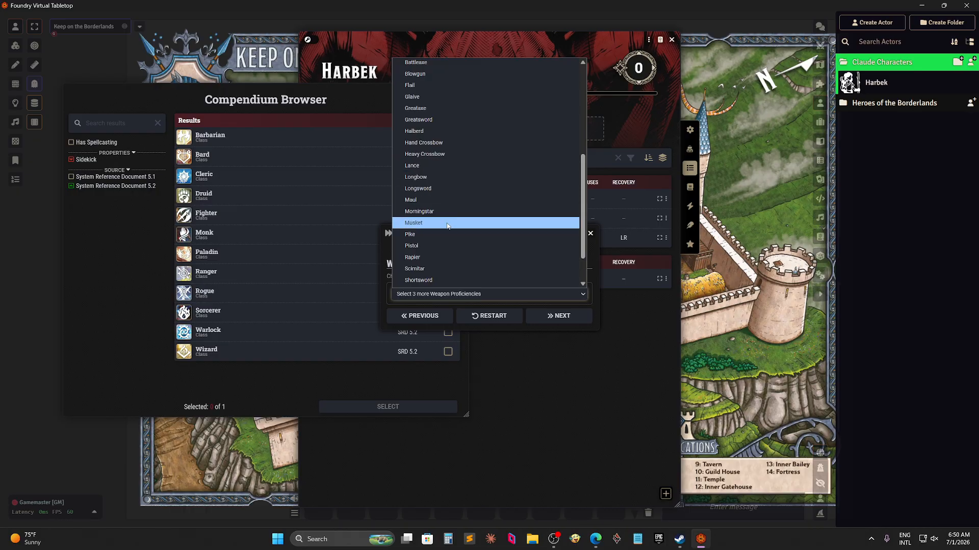
{"action": "left_click", "coordinate": [450, 118]}
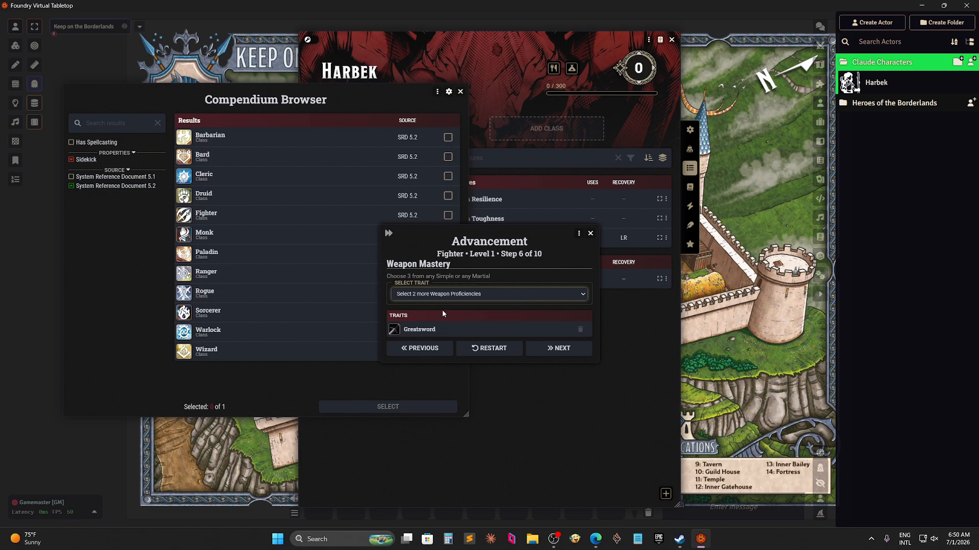
Choose Shortbow and Shortsword as the remaining two weapon masteries and confirm the selection.
{"action": "left_click", "coordinate": [442, 294]}
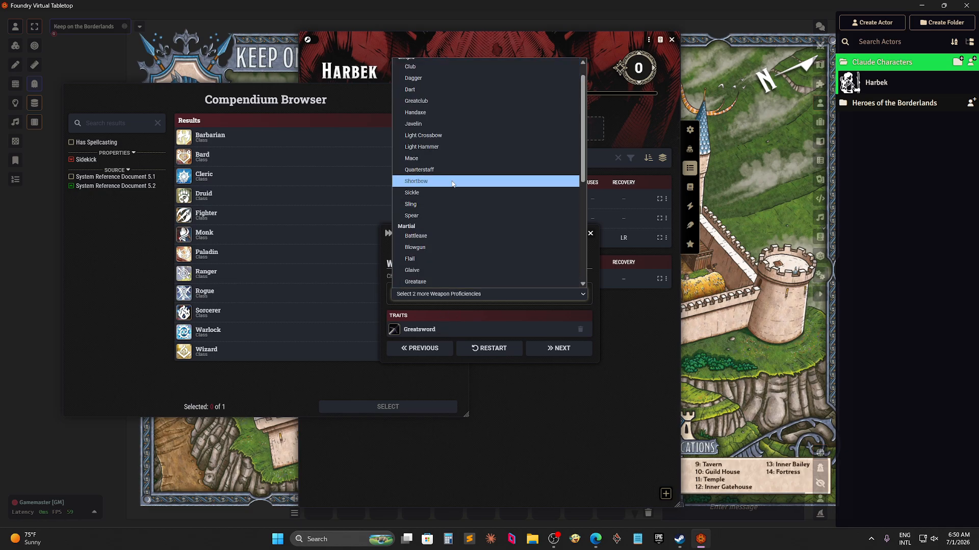
{"action": "left_click", "coordinate": [452, 182]}
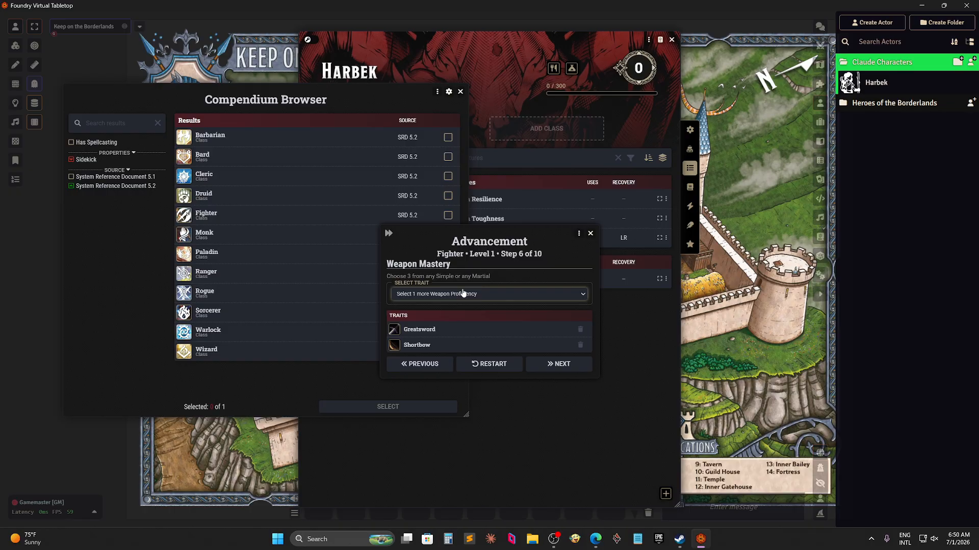
{"action": "left_click", "coordinate": [468, 296]}
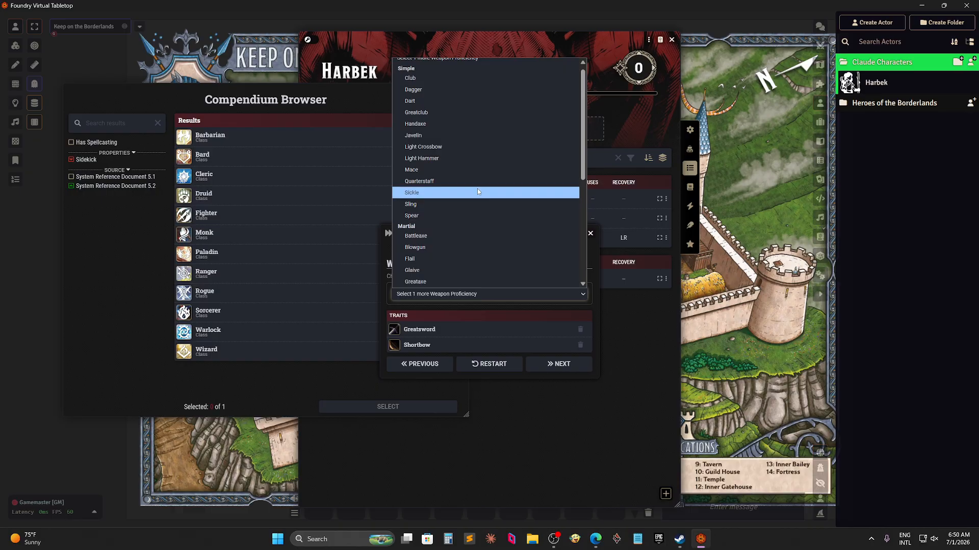
{"action": "scroll", "coordinate": [477, 192], "scroll_direction": "down", "scroll_amount": 2}
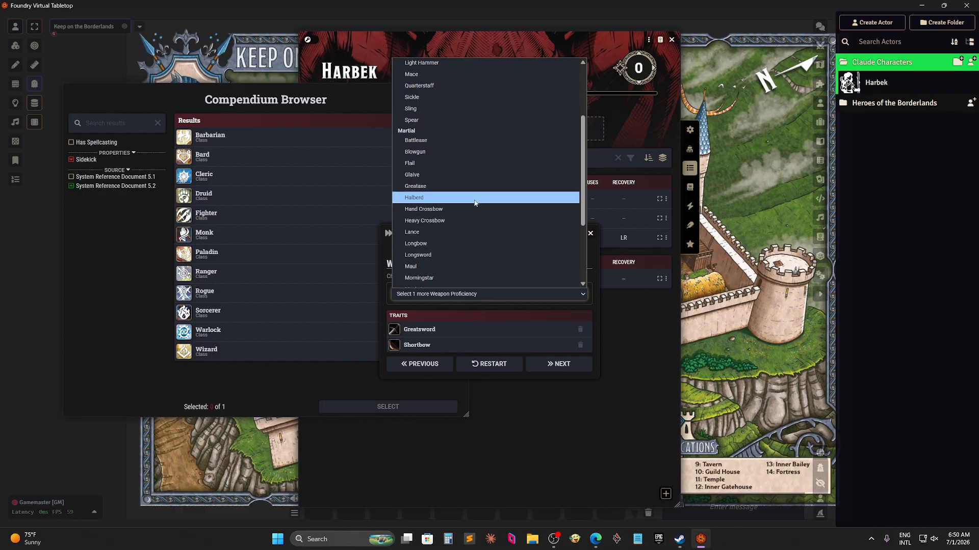
{"action": "scroll", "coordinate": [473, 204], "scroll_direction": "down", "scroll_amount": 2}
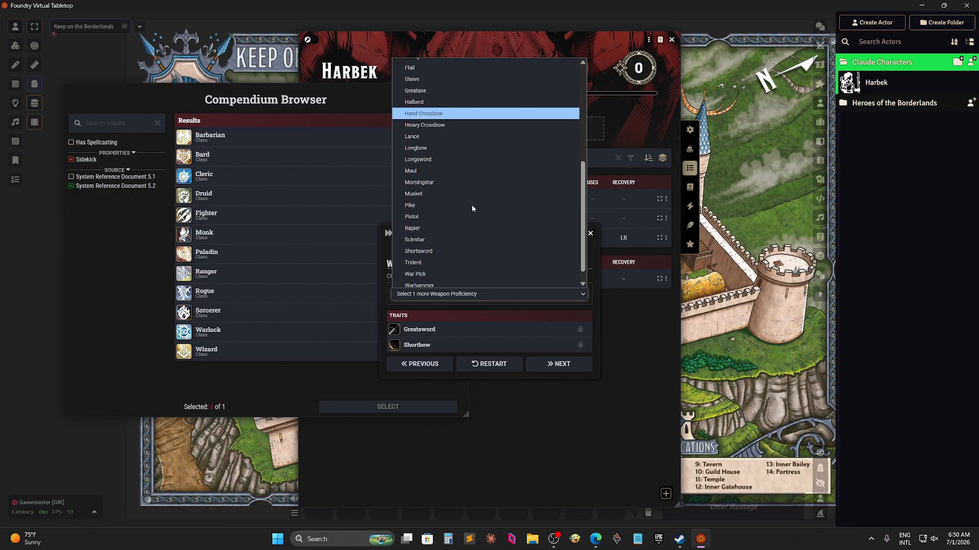
{"action": "left_click", "coordinate": [434, 252]}
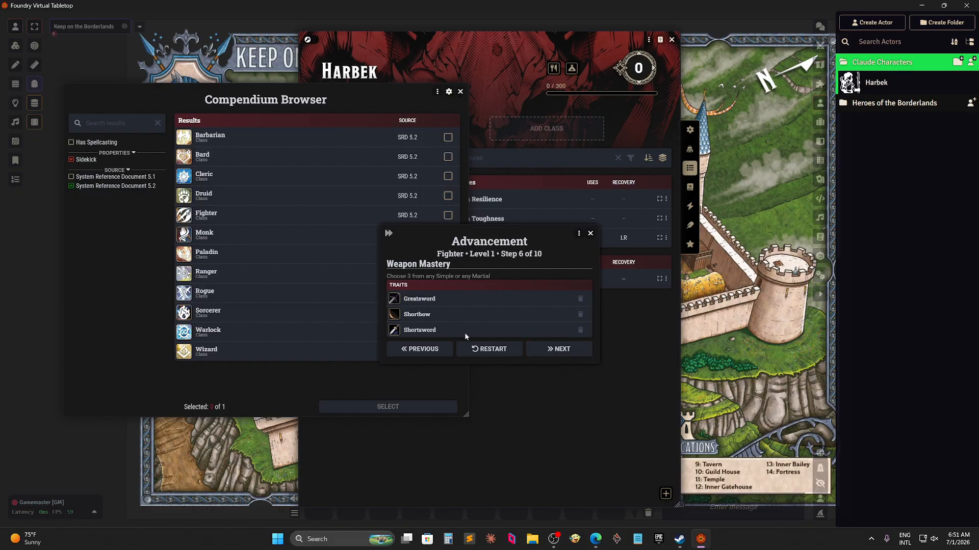
{"action": "left_click", "coordinate": [561, 352]}
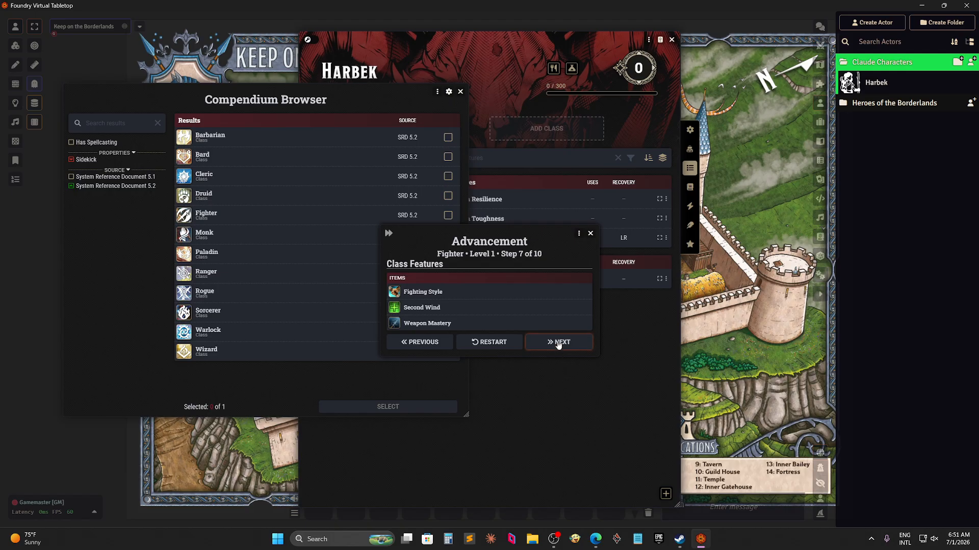
Choose the Great Weapon Fighting style, complete the Fighter advancement, and close the compendium browser.
{"action": "left_click", "coordinate": [560, 349]}
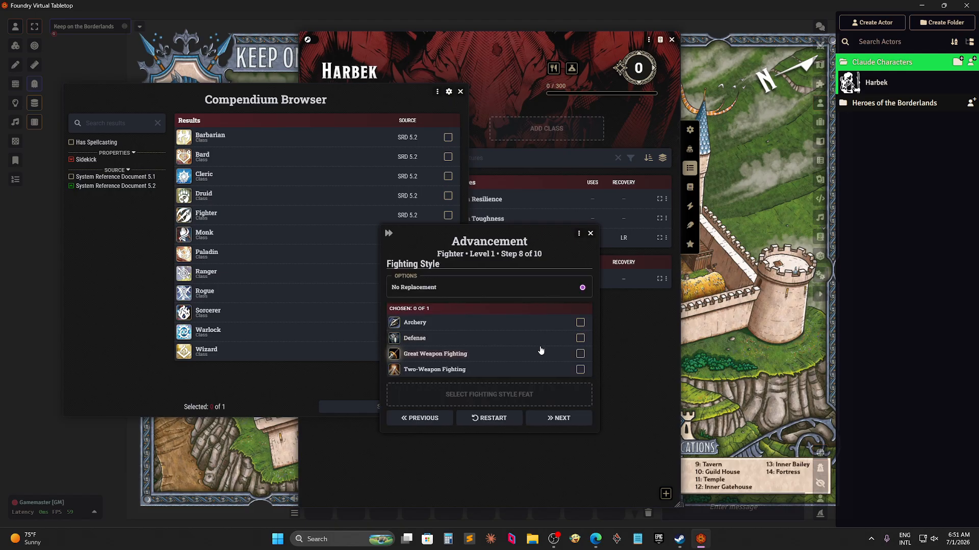
{"action": "left_click", "coordinate": [580, 355]}
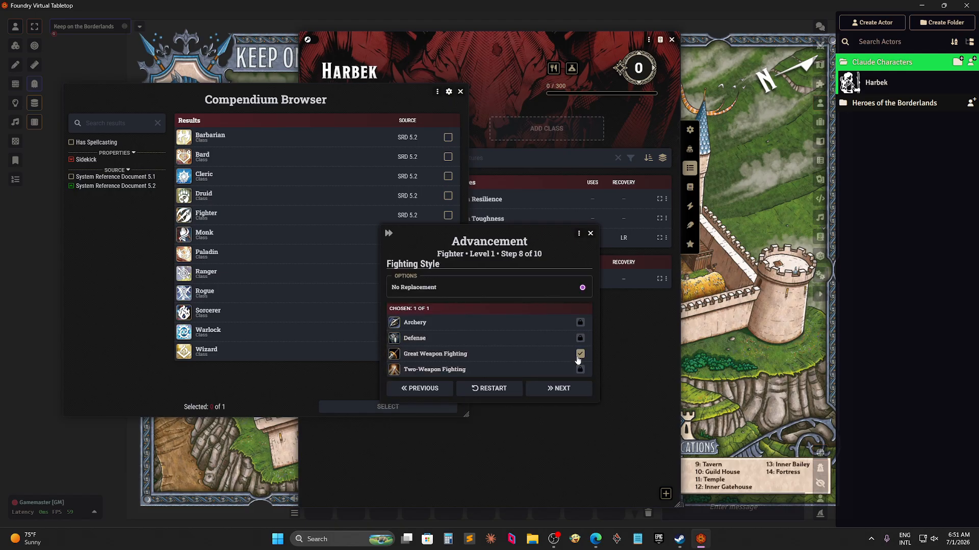
{"action": "left_click", "coordinate": [559, 390]}
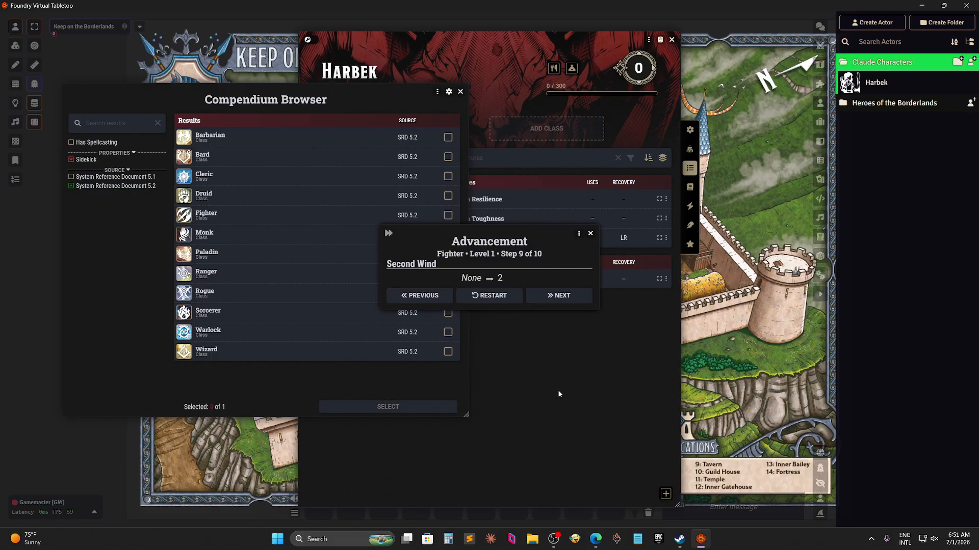
{"action": "left_click", "coordinate": [562, 298]}
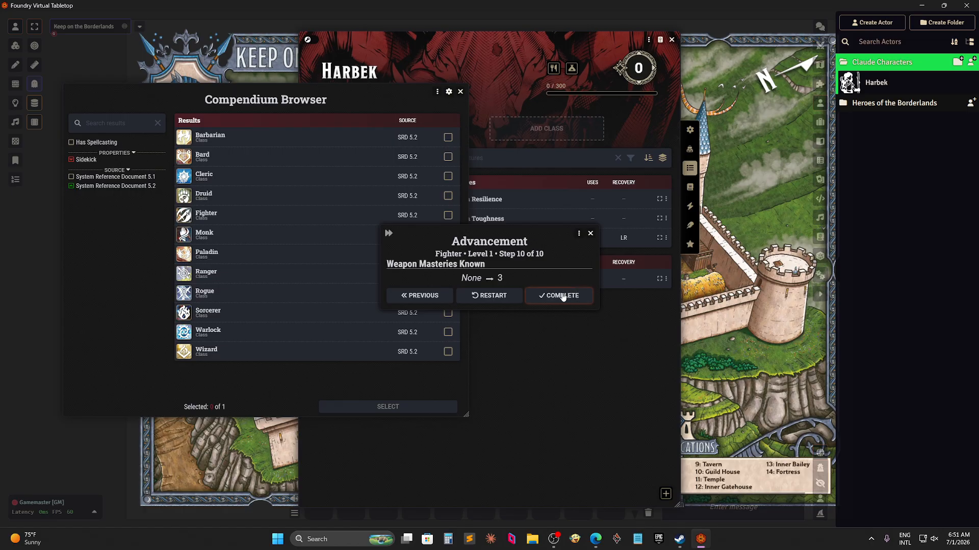
{"action": "left_click", "coordinate": [559, 298]}
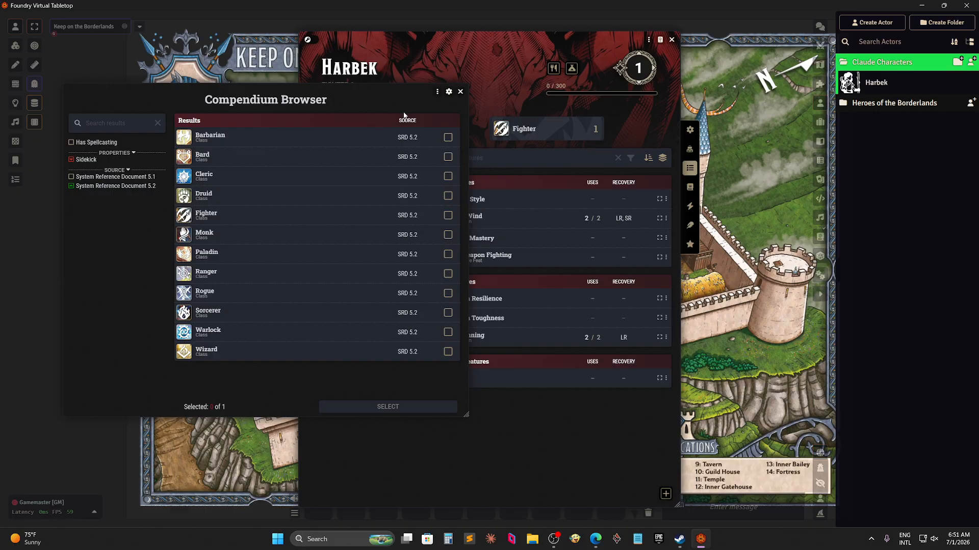
{"action": "left_click", "coordinate": [461, 92]}
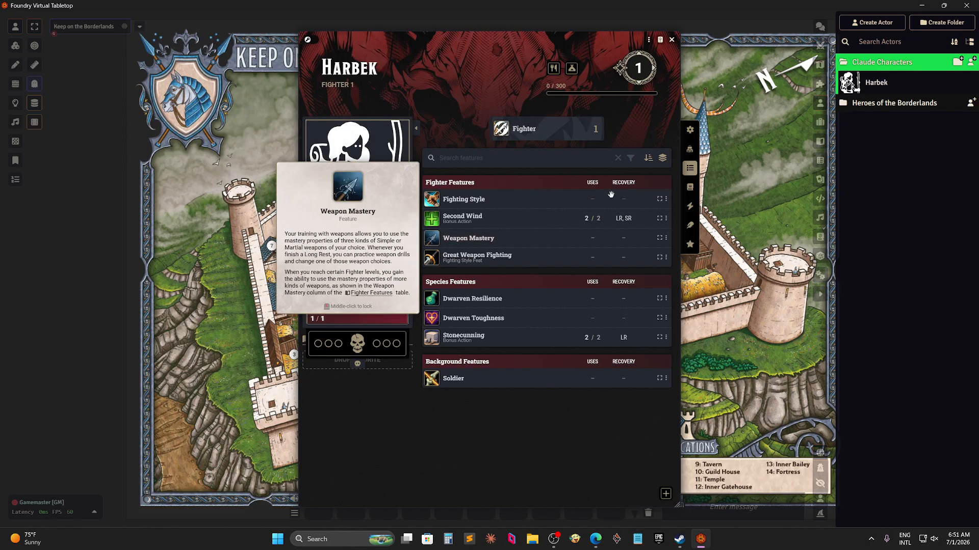
Make Harbek proficient in Animal Handling in the sheet's edit mode, and return the sheet to play mode.
{"action": "left_click", "coordinate": [692, 130]}
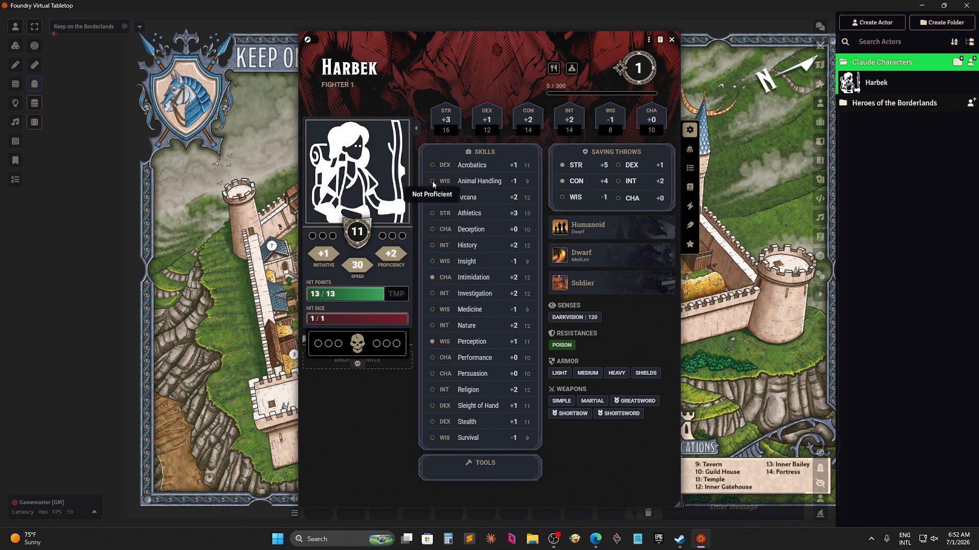
{"action": "left_click", "coordinate": [325, 39]}
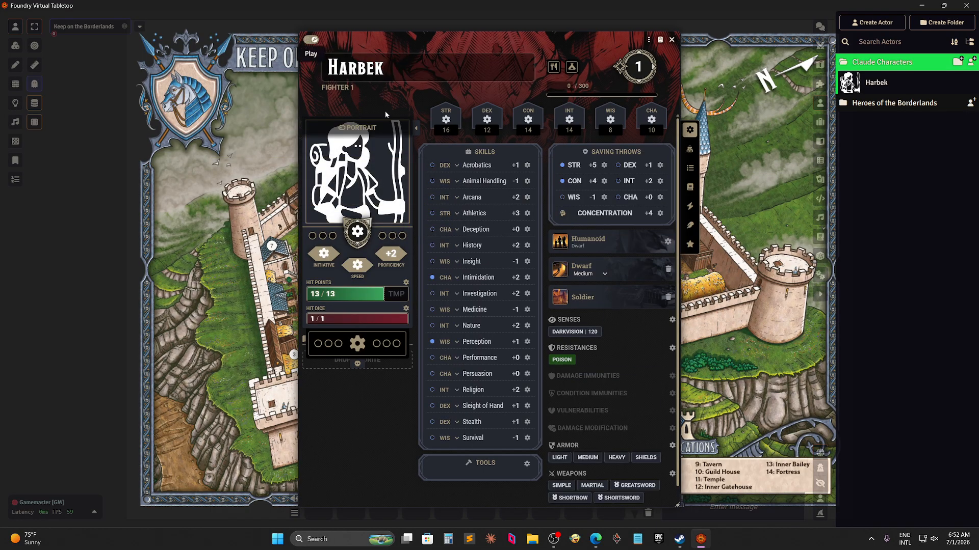
{"action": "left_click", "coordinate": [431, 180]}
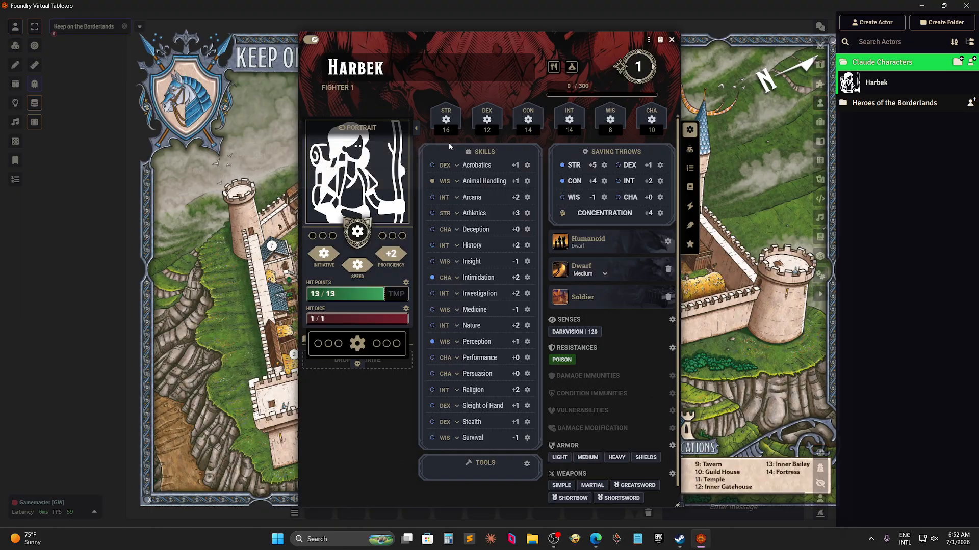
{"action": "left_click", "coordinate": [309, 40]}
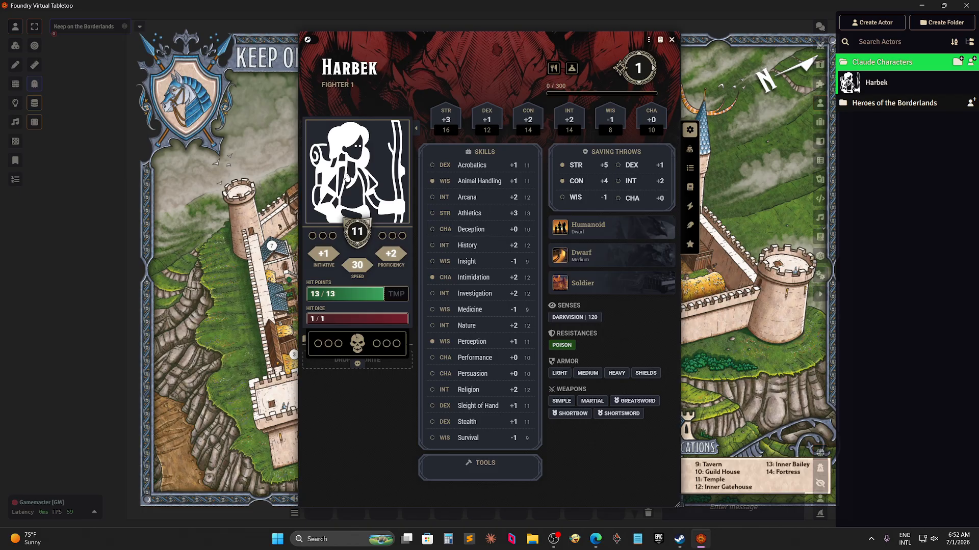
In the sheet's edit mode, switch from the portrait to the token artwork and reapply the default character.svg image.
{"action": "left_click", "coordinate": [311, 40]}
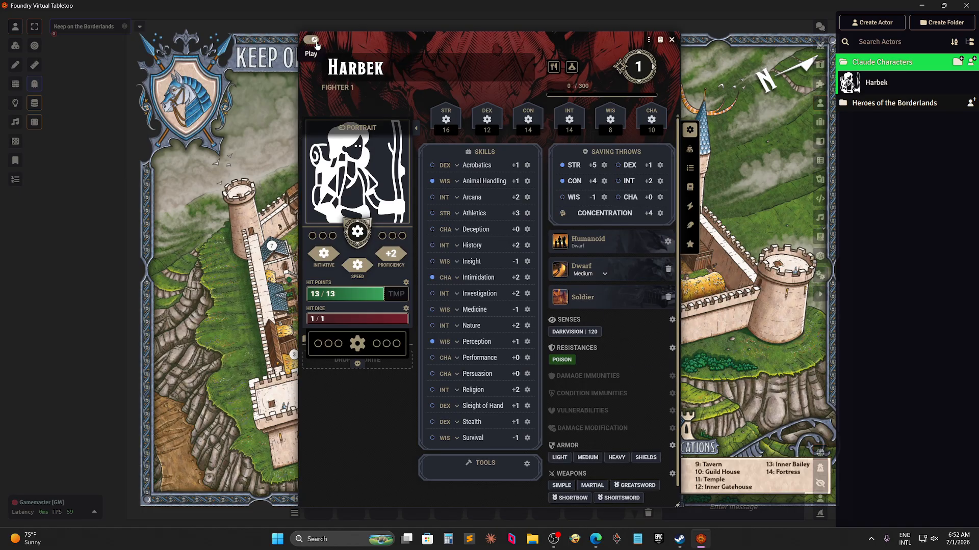
{"action": "left_click", "coordinate": [360, 127]}
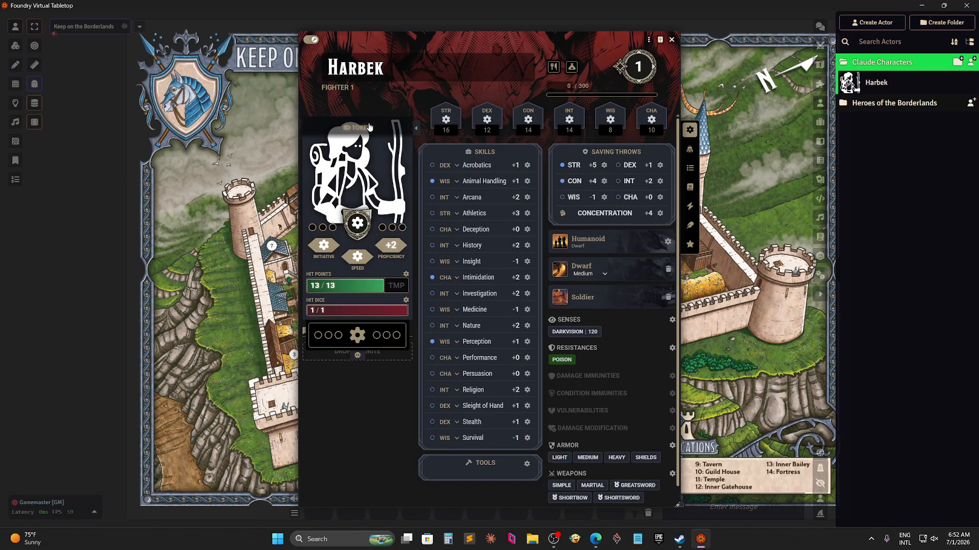
{"action": "left_click", "coordinate": [360, 170]}
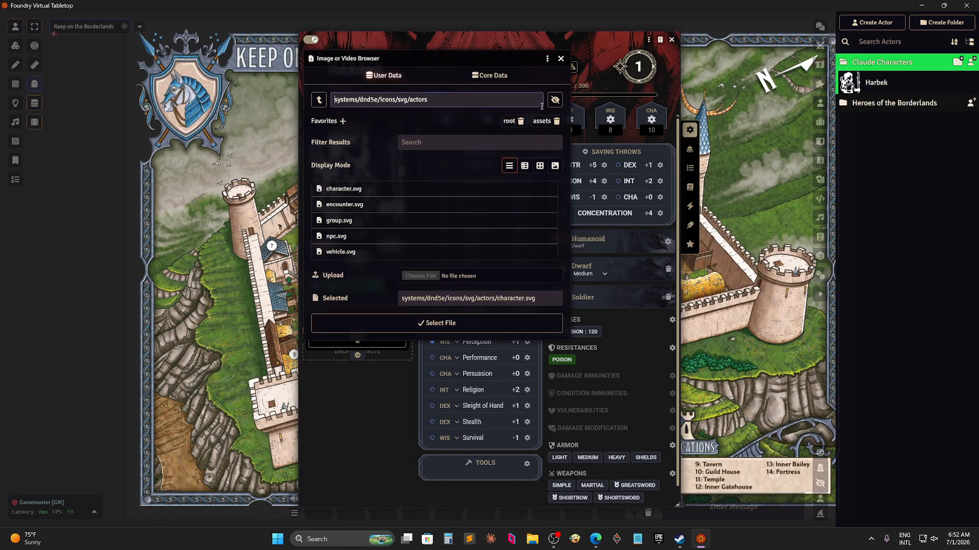
{"action": "left_click", "coordinate": [444, 324]}
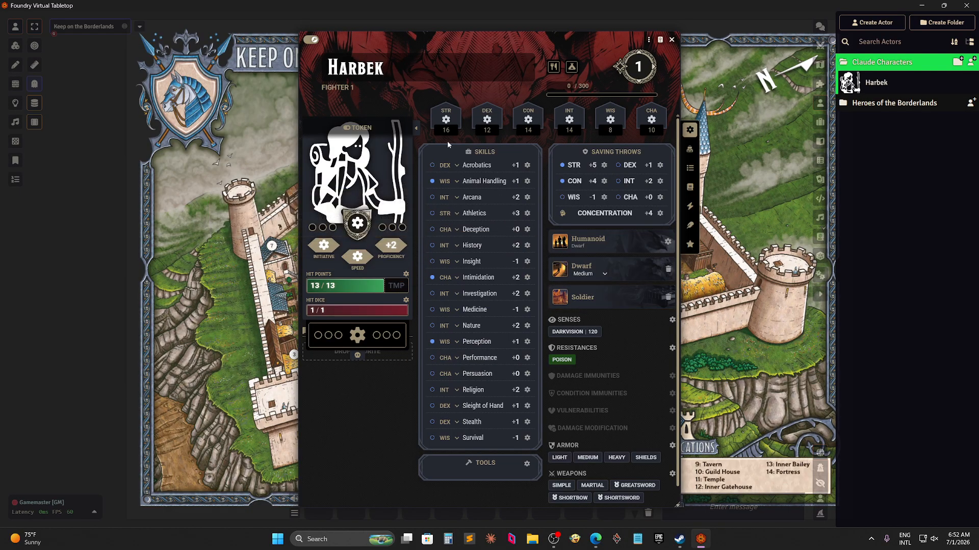
Reopen the token's image browser and go up from the dnd5e icon folders to the user data assets folder.
{"action": "left_click", "coordinate": [360, 175]}
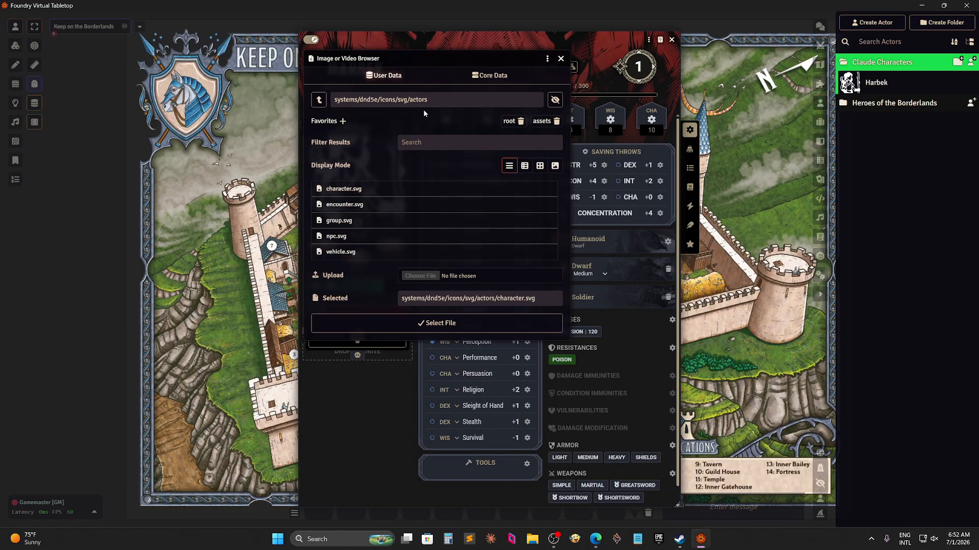
{"action": "left_click", "coordinate": [319, 101]}
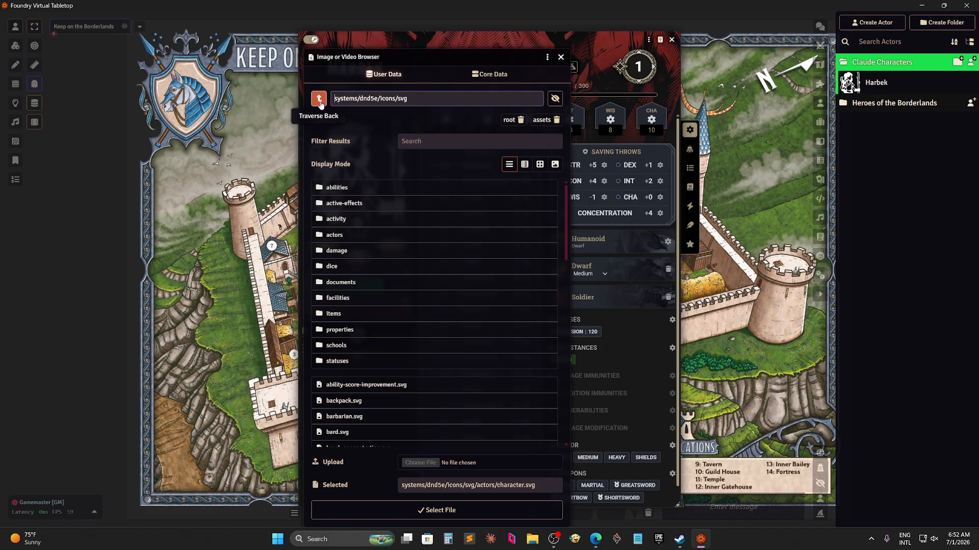
{"action": "left_click", "coordinate": [320, 101]}
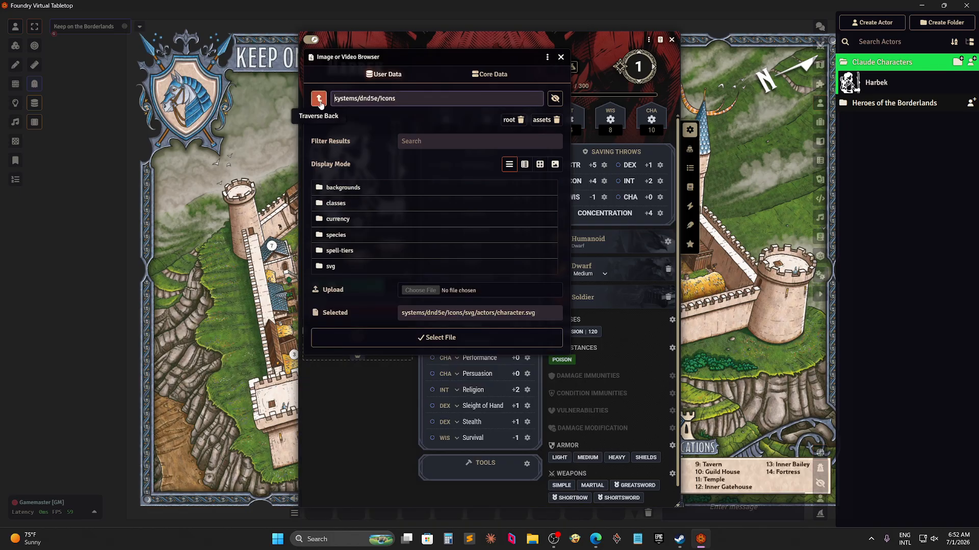
{"action": "left_click", "coordinate": [320, 101]}
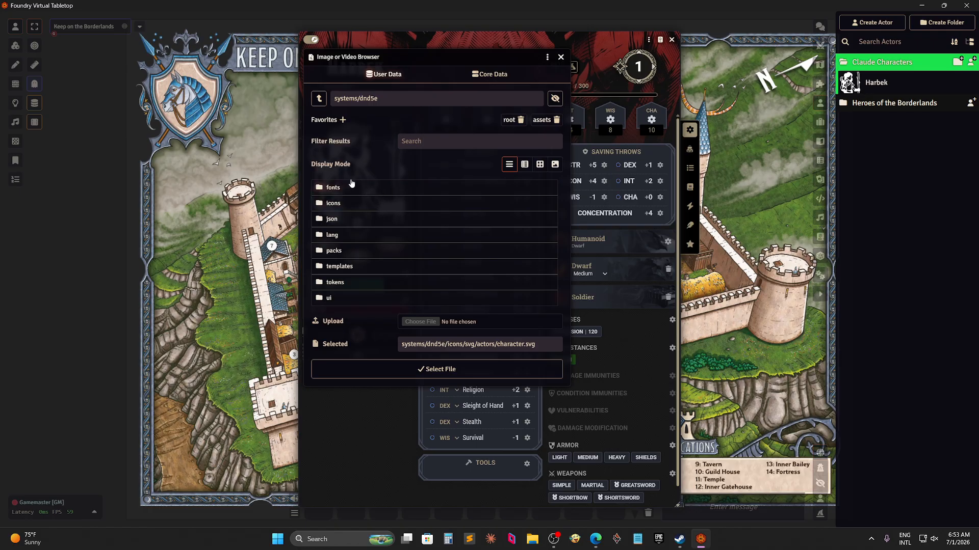
{"action": "left_click", "coordinate": [322, 102]}
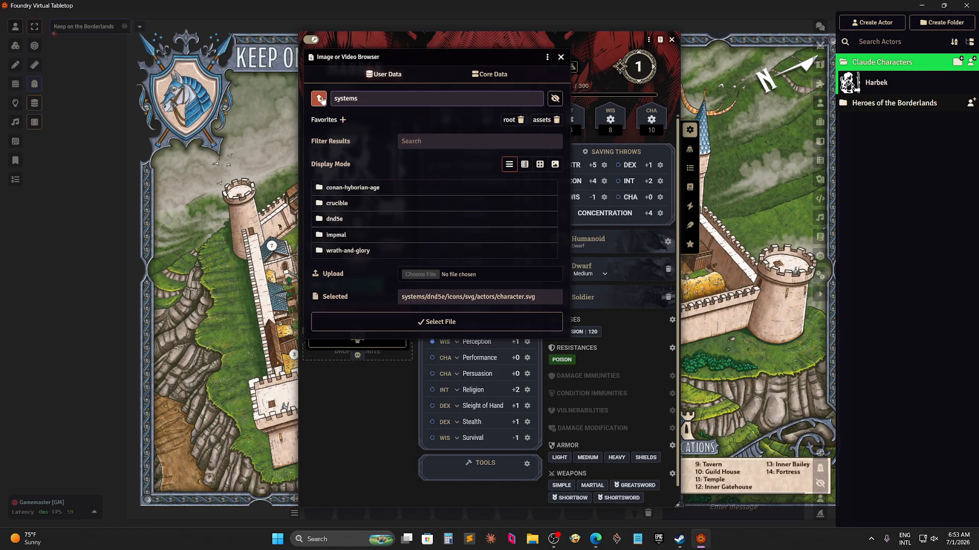
{"action": "left_click", "coordinate": [322, 100]}
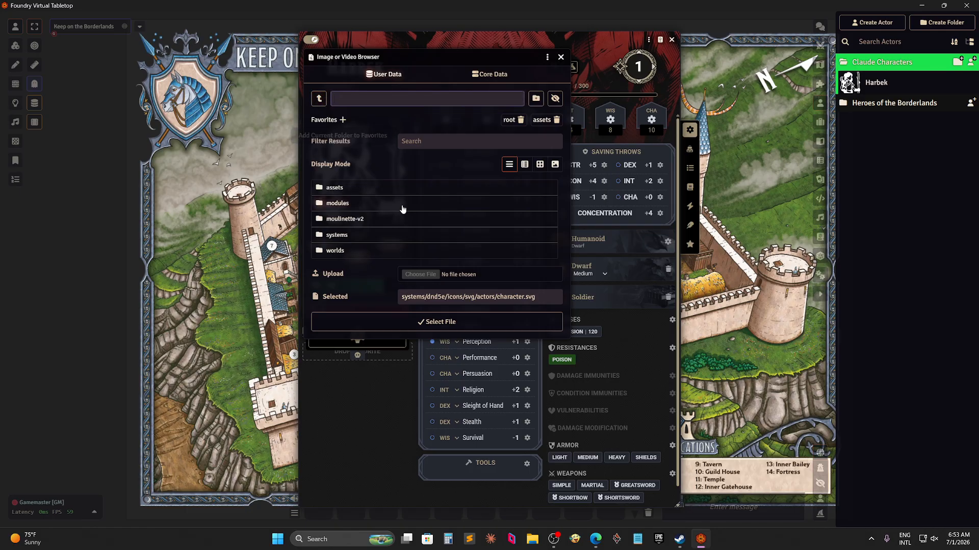
{"action": "left_click", "coordinate": [340, 188]}
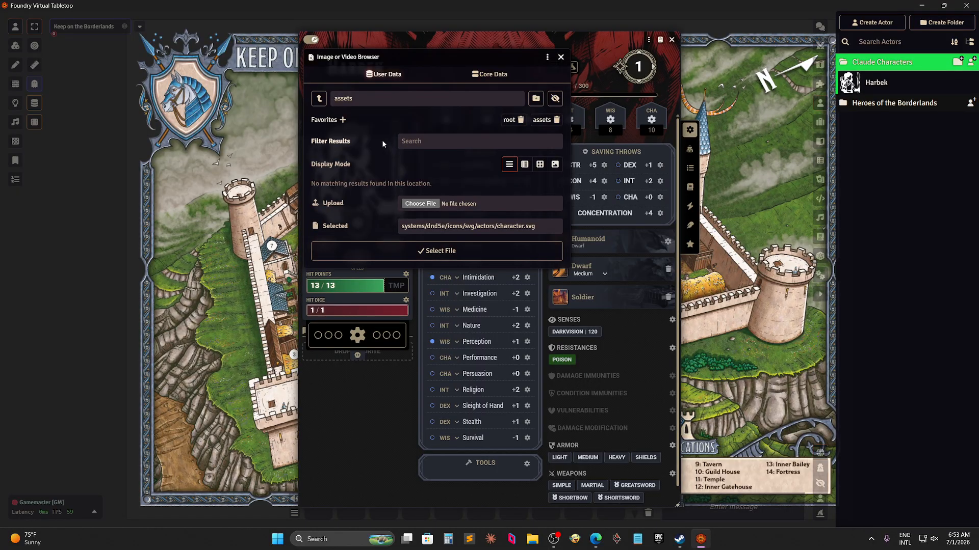
Start uploading an image to the assets folder and browse to the Heroes folder within share, Claude Gaming.
{"action": "left_click", "coordinate": [418, 203]}
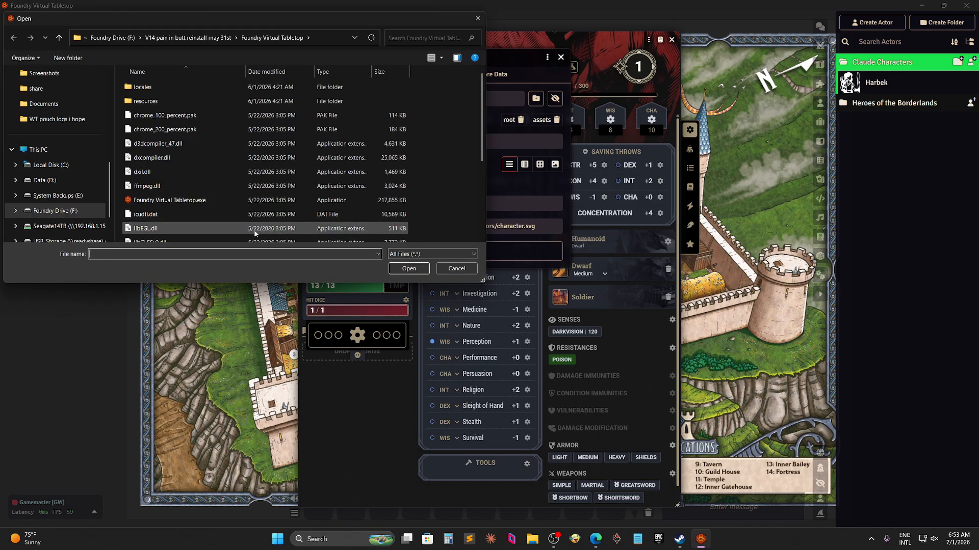
{"action": "scroll", "coordinate": [71, 163], "scroll_direction": "up", "scroll_amount": 3}
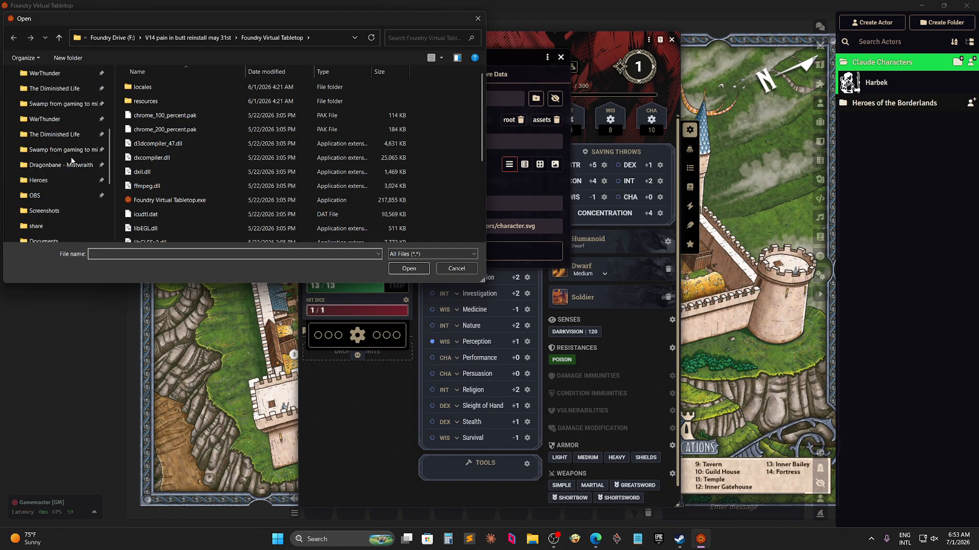
{"action": "scroll", "coordinate": [72, 161], "scroll_direction": "down", "scroll_amount": 1}
{"action": "left_click", "coordinate": [43, 180]}
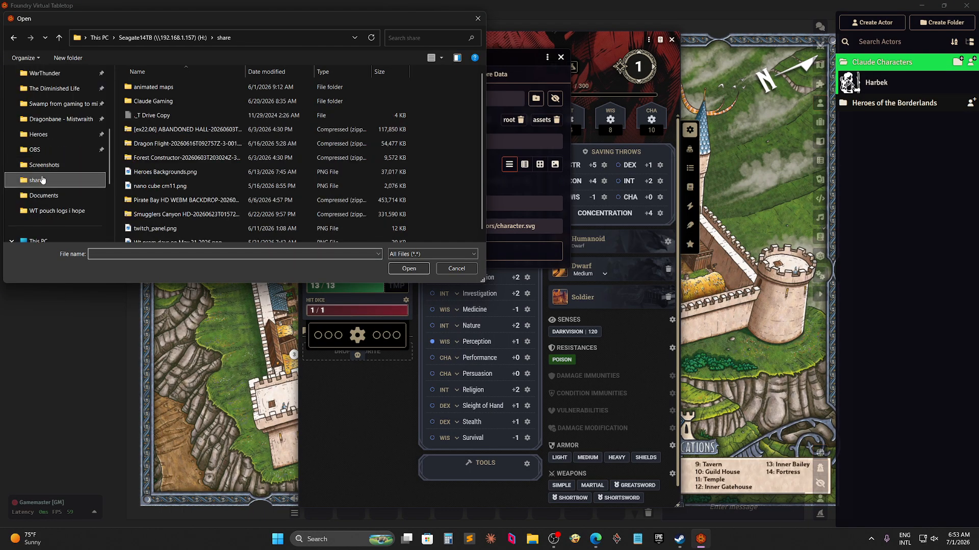
{"action": "double_click", "coordinate": [164, 101]}
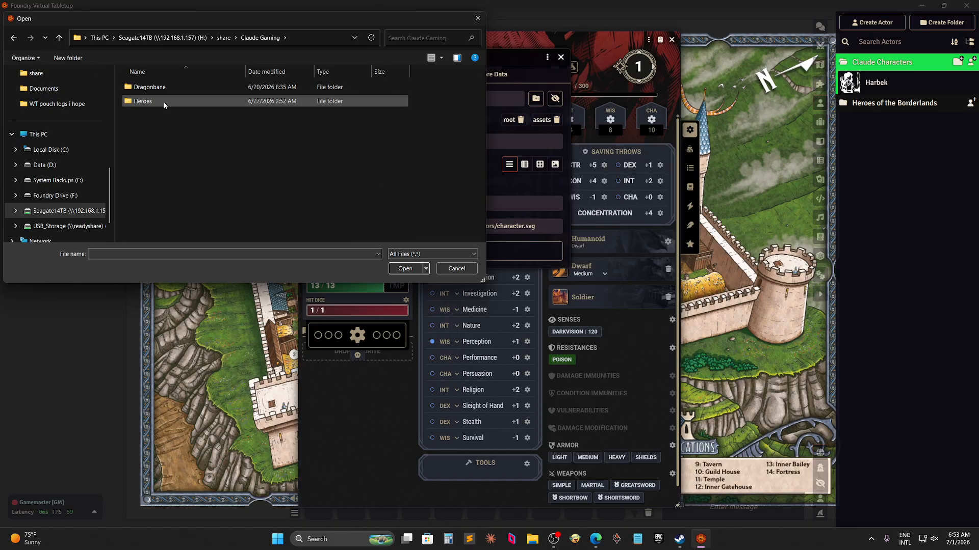
{"action": "double_click", "coordinate": [161, 101]}
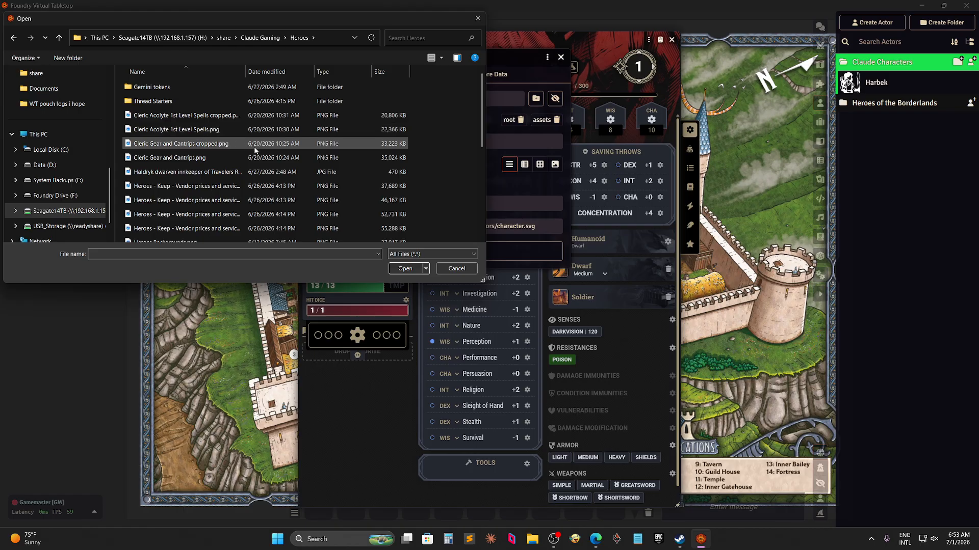
Look through the Heroes folder for Harbek's artwork, widening the Name column to read the full file names.
{"action": "scroll", "coordinate": [255, 149], "scroll_direction": "down", "scroll_amount": 4}
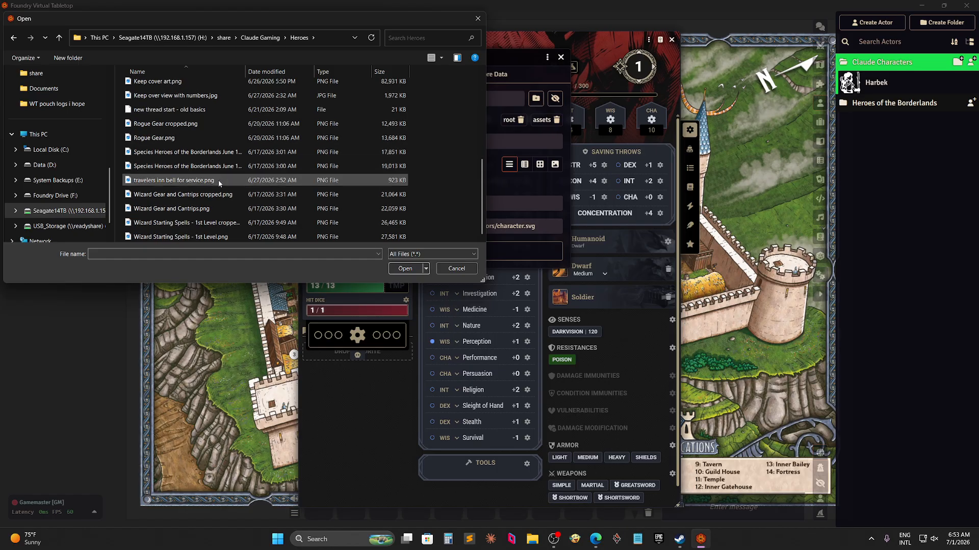
{"action": "scroll", "coordinate": [219, 182], "scroll_direction": "up", "scroll_amount": 2}
{"action": "scroll", "coordinate": [218, 179], "scroll_direction": "up", "scroll_amount": 3}
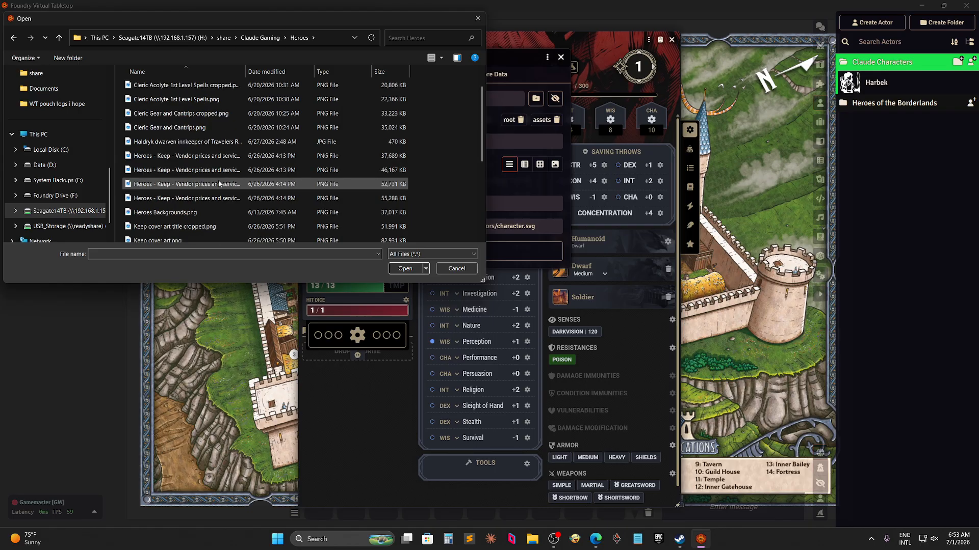
{"action": "scroll", "coordinate": [222, 176], "scroll_direction": "down", "scroll_amount": 1}
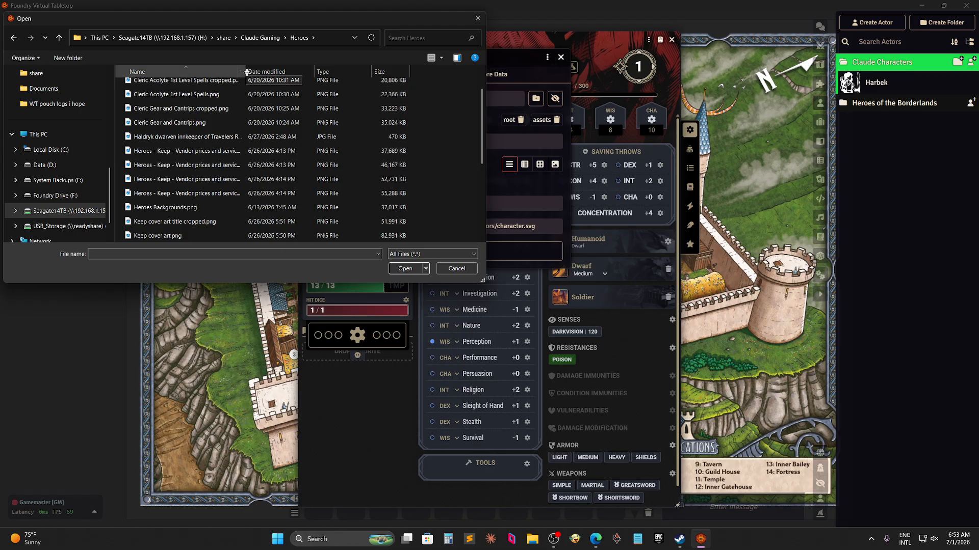
{"action": "left_click_drag", "start_coordinate": [245, 72], "coordinate": [282, 73]}
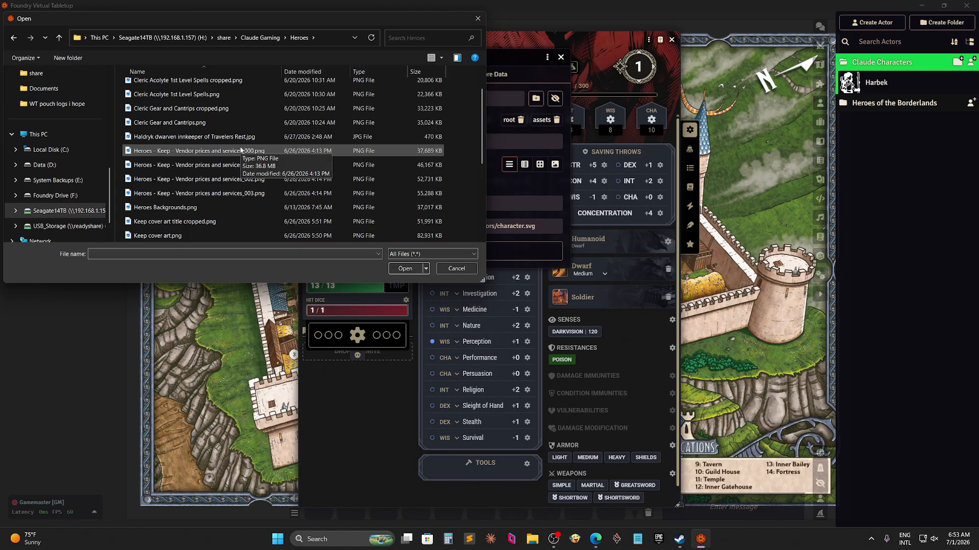
{"action": "scroll", "coordinate": [241, 150], "scroll_direction": "down", "scroll_amount": 1}
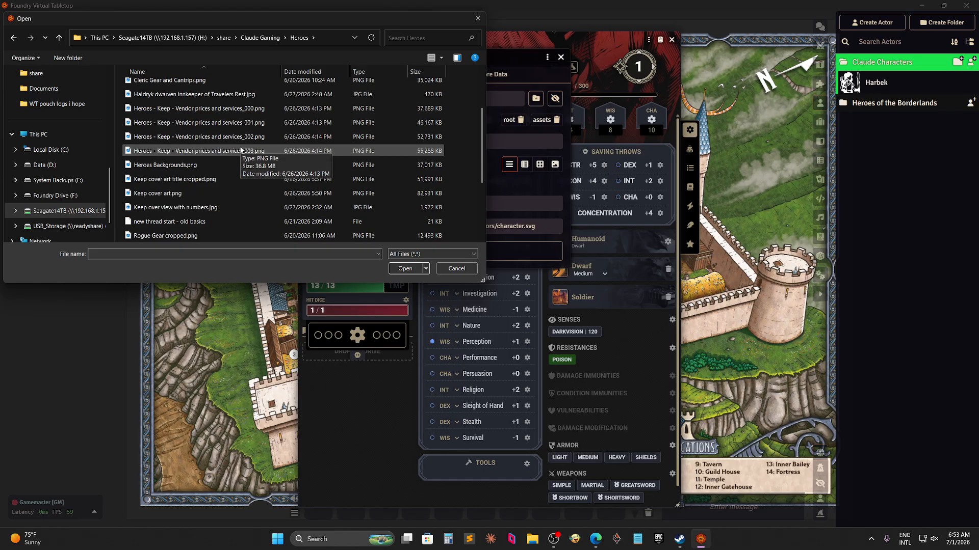
{"action": "scroll", "coordinate": [241, 151], "scroll_direction": "down", "scroll_amount": 1}
{"action": "scroll", "coordinate": [241, 150], "scroll_direction": "down", "scroll_amount": 1}
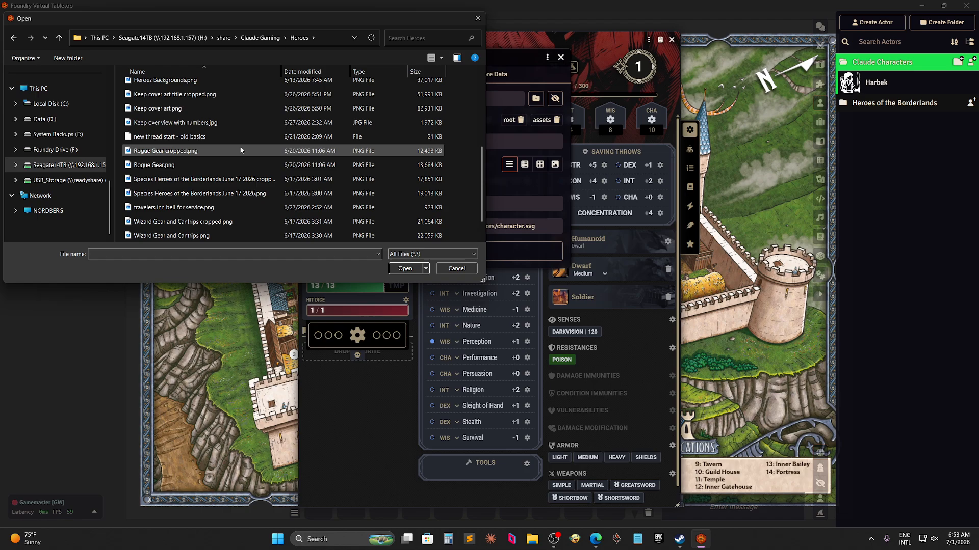
{"action": "scroll", "coordinate": [241, 150], "scroll_direction": "down", "scroll_amount": 1}
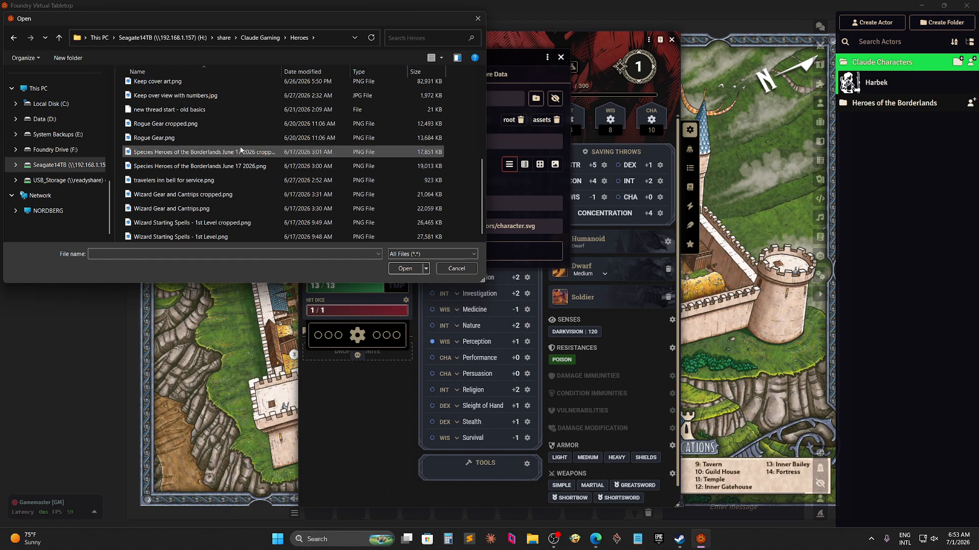
{"action": "scroll", "coordinate": [241, 150], "scroll_direction": "up", "scroll_amount": 5}
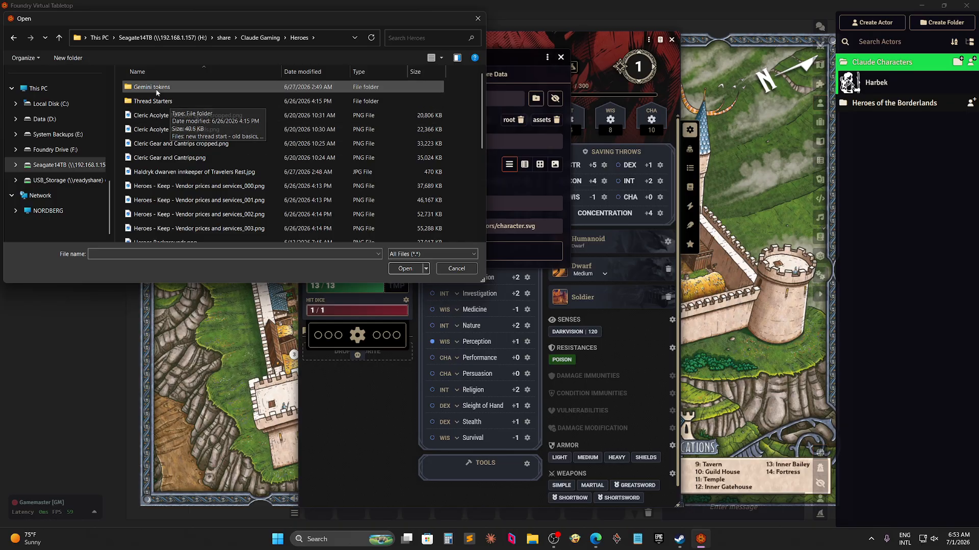
Upload Harbek.png from the Gemini tokens folder to assets and apply it as Harbek's token artwork.
{"action": "double_click", "coordinate": [169, 87]}
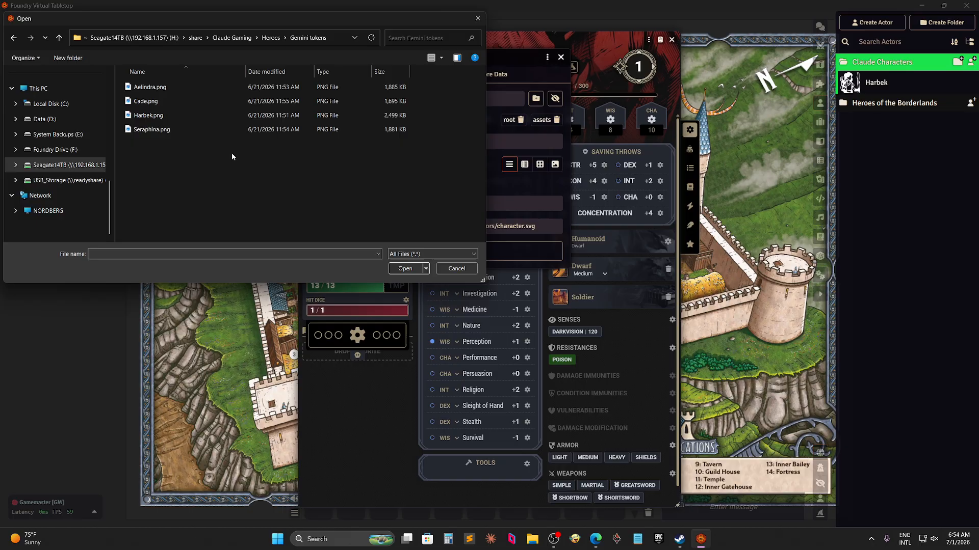
{"action": "left_click", "coordinate": [150, 118]}
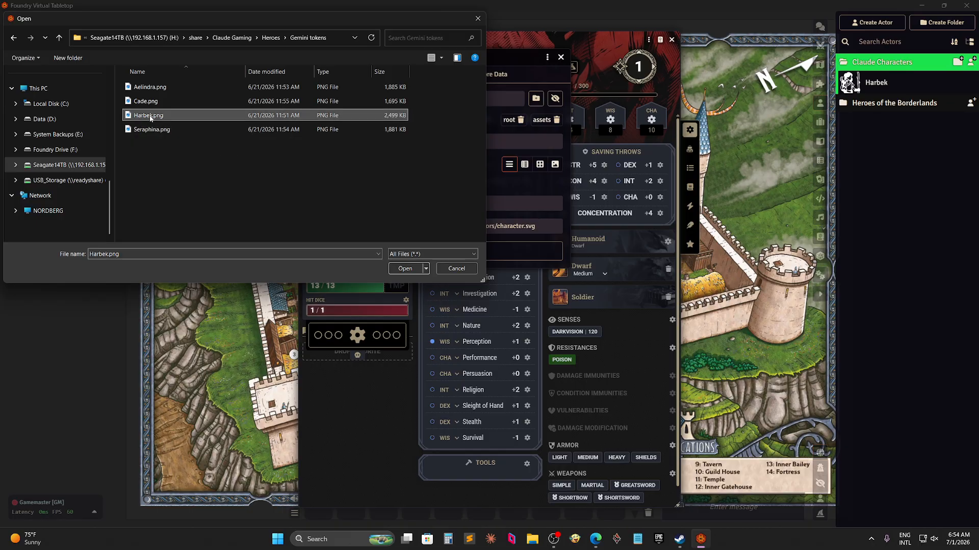
{"action": "left_click", "coordinate": [408, 268]}
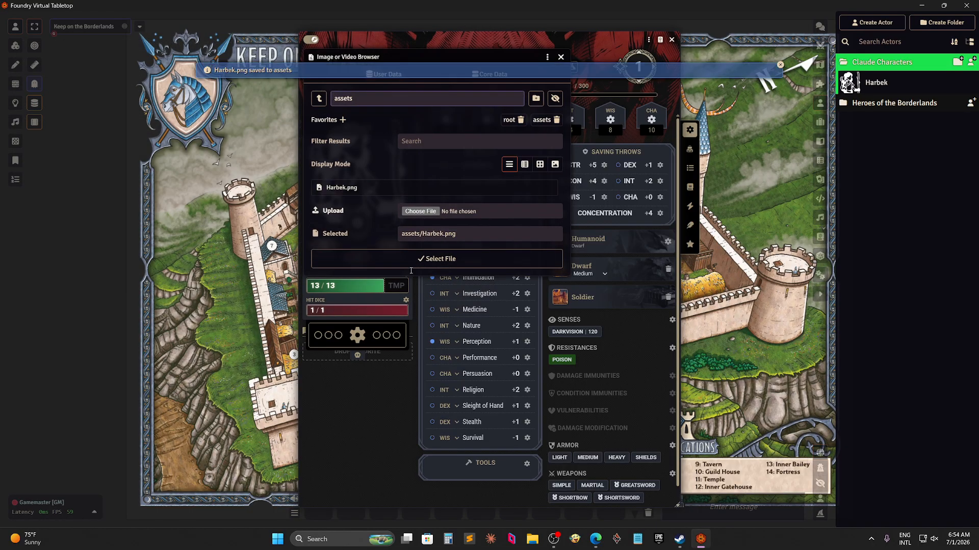
{"action": "left_click", "coordinate": [434, 256]}
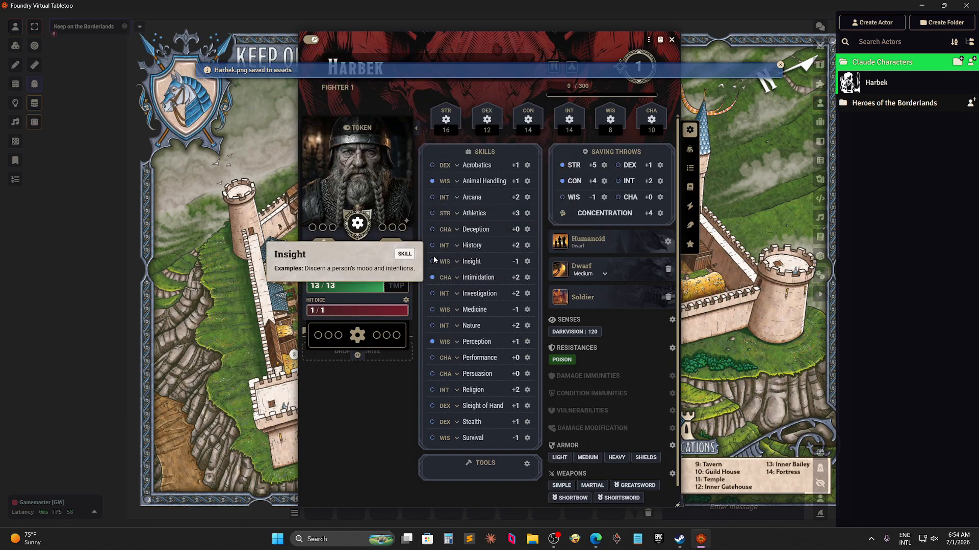
Switch to the portrait artwork, upload Harbek.png to assets again, and apply it as Harbek's portrait.
{"action": "left_click", "coordinate": [376, 130]}
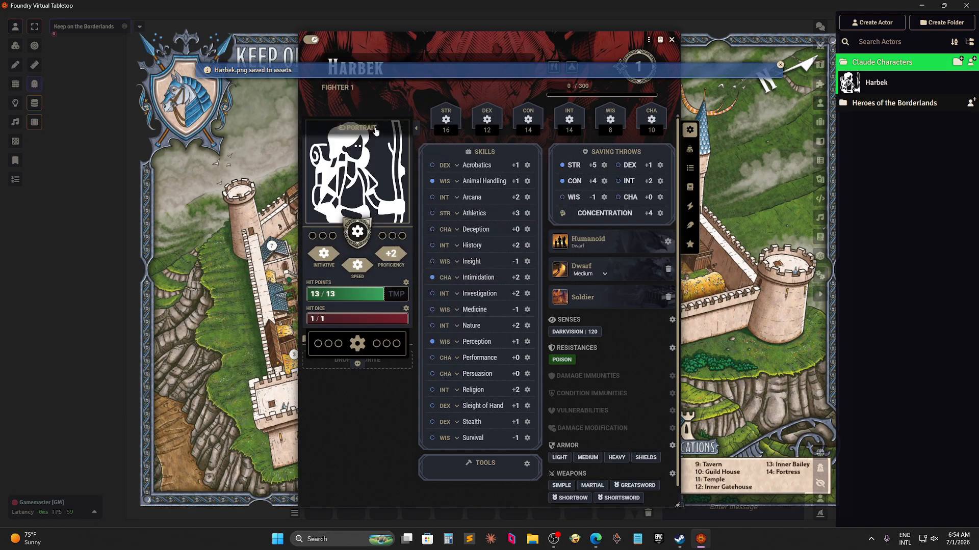
{"action": "left_click", "coordinate": [346, 172]}
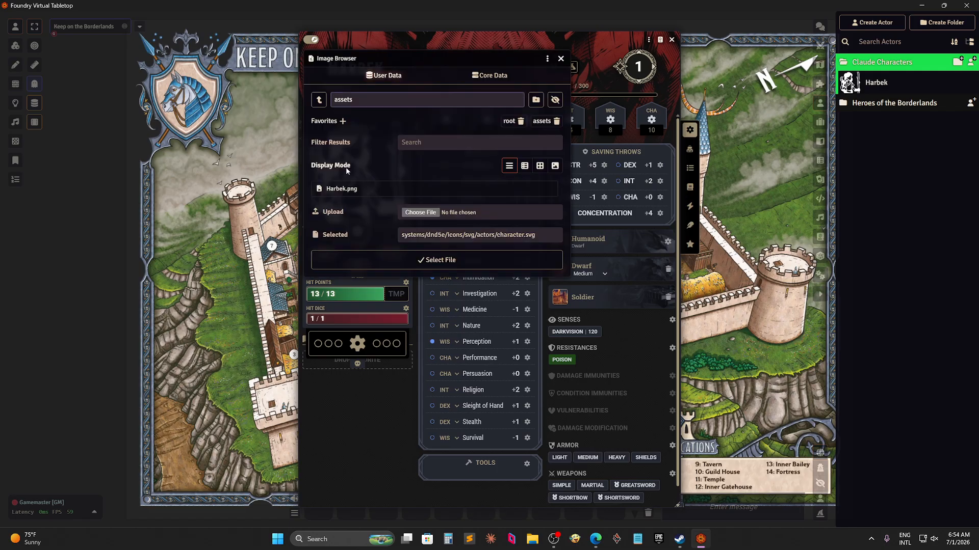
{"action": "left_click", "coordinate": [419, 212]}
{"action": "left_click", "coordinate": [148, 115]}
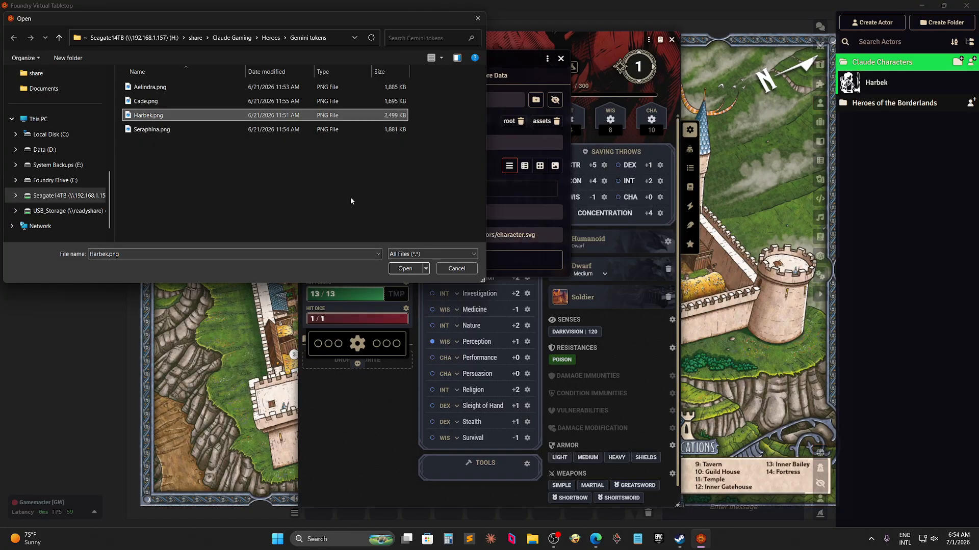
{"action": "left_click", "coordinate": [403, 268]}
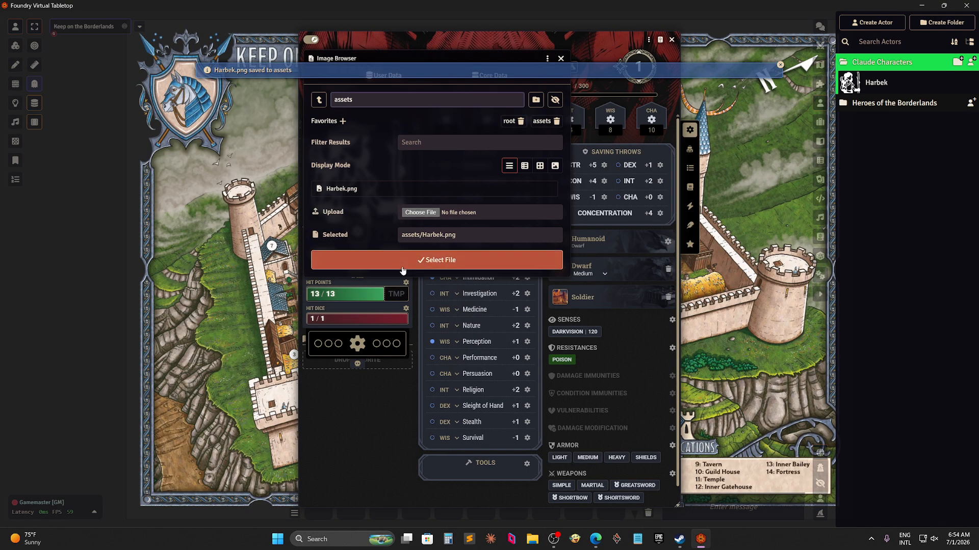
{"action": "left_click", "coordinate": [418, 261]}
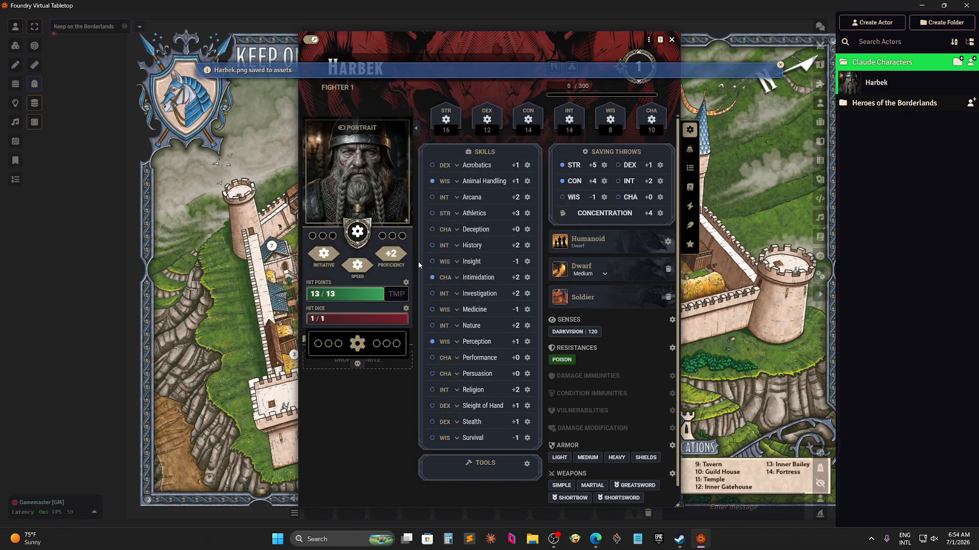
Switch the displayed artwork back to the token and show Harbek's inventory.
{"action": "left_click", "coordinate": [360, 129]}
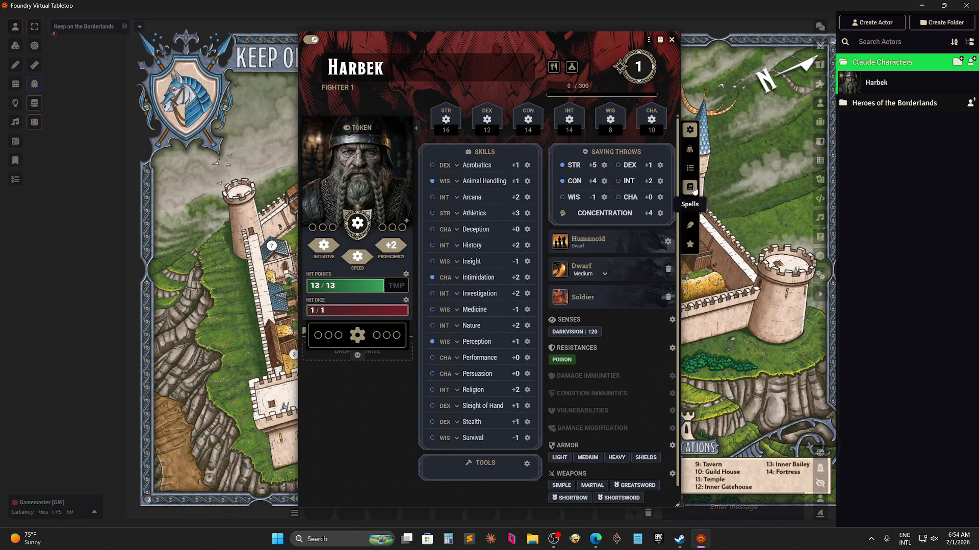
{"action": "left_click", "coordinate": [689, 151]}
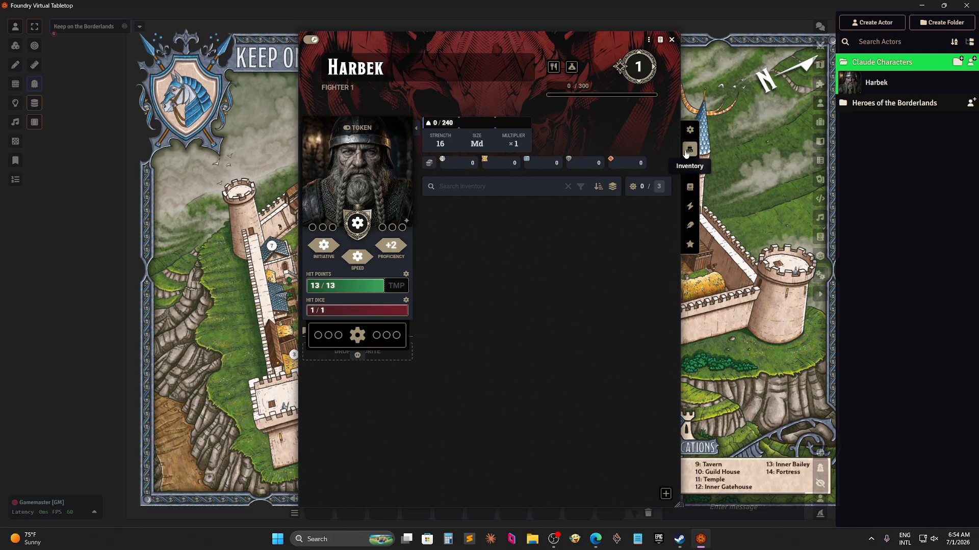
Search the world items for "great" and clear the search.
{"action": "left_click", "coordinate": [819, 122]}
{"action": "left_click", "coordinate": [891, 41]}
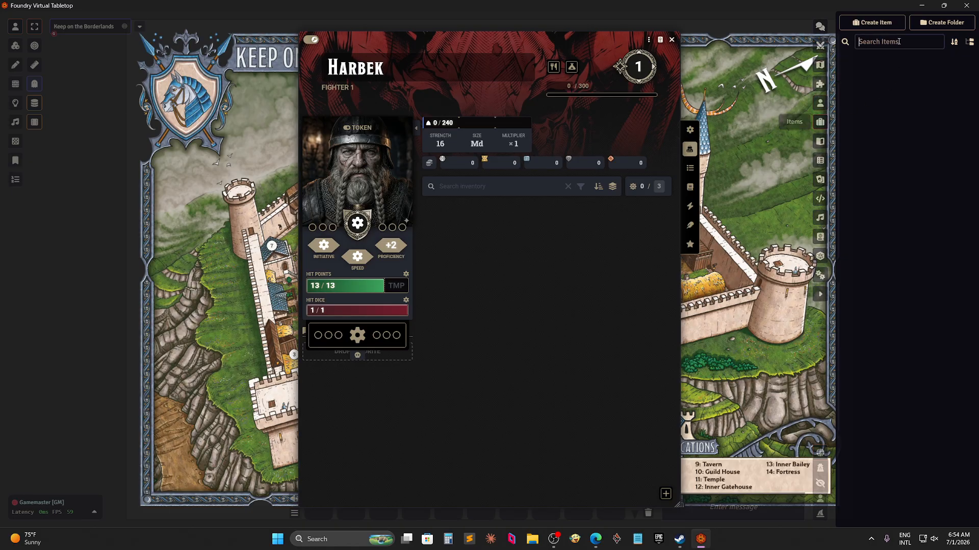
{"action": "type", "text": "great"}
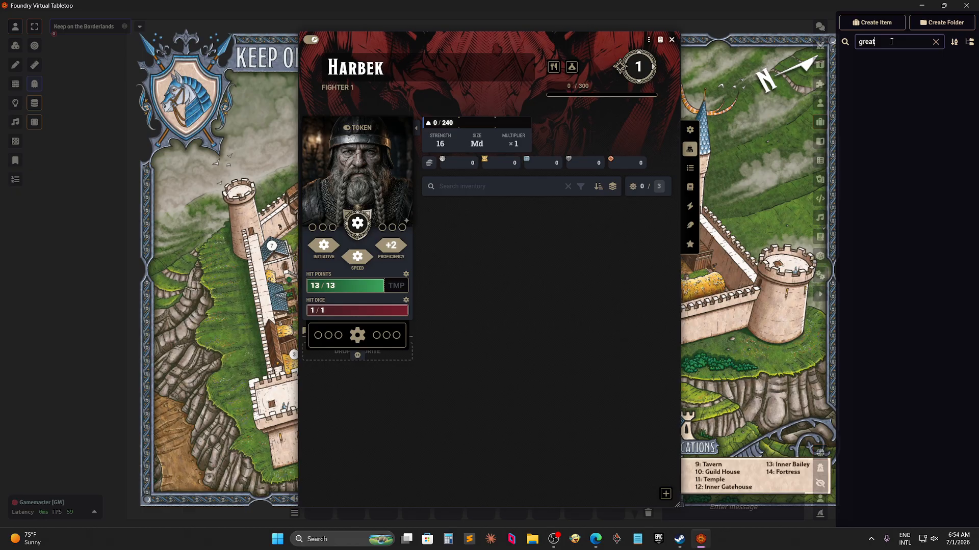
{"action": "key", "text": "ctrl+a"}
{"action": "left_click", "coordinate": [893, 46]}
{"action": "left_click", "coordinate": [935, 42]}
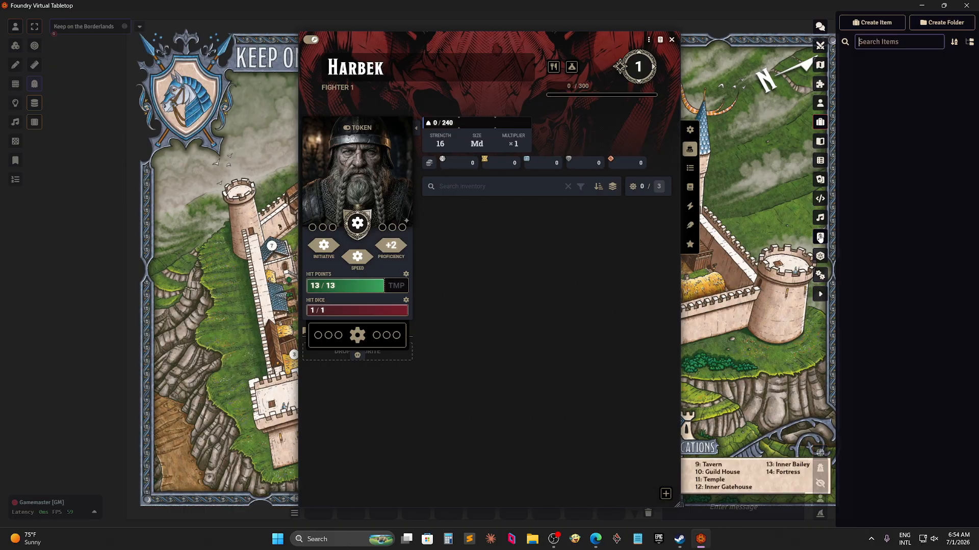
Import all content of the Heroes of the Borderlands Items compendium into a new folder named Items.
{"action": "left_click", "coordinate": [820, 238]}
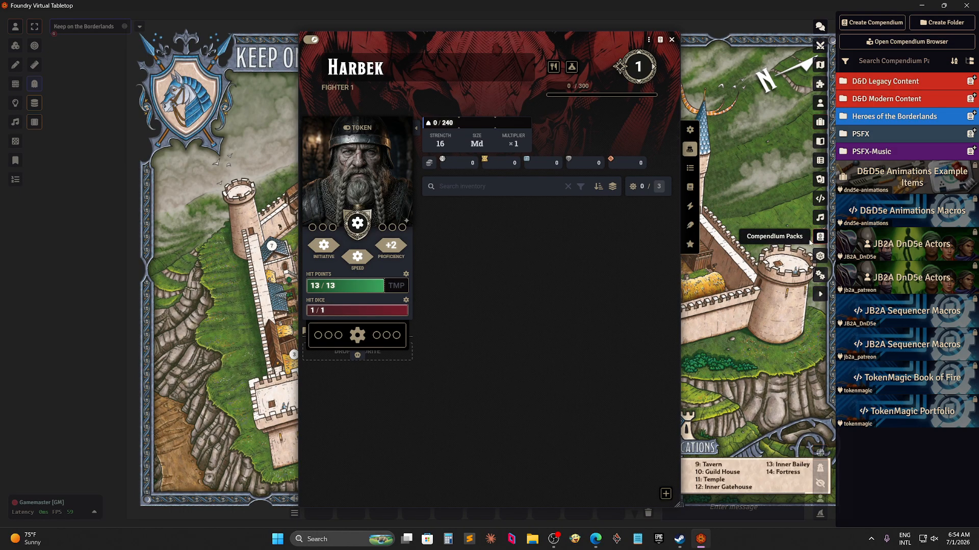
{"action": "left_click", "coordinate": [903, 117]}
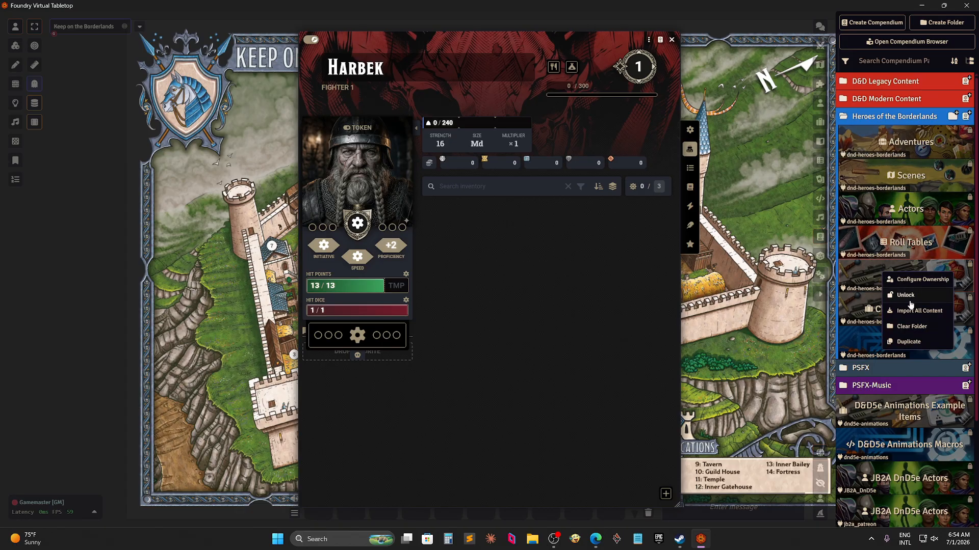
{"action": "left_click", "coordinate": [913, 312]}
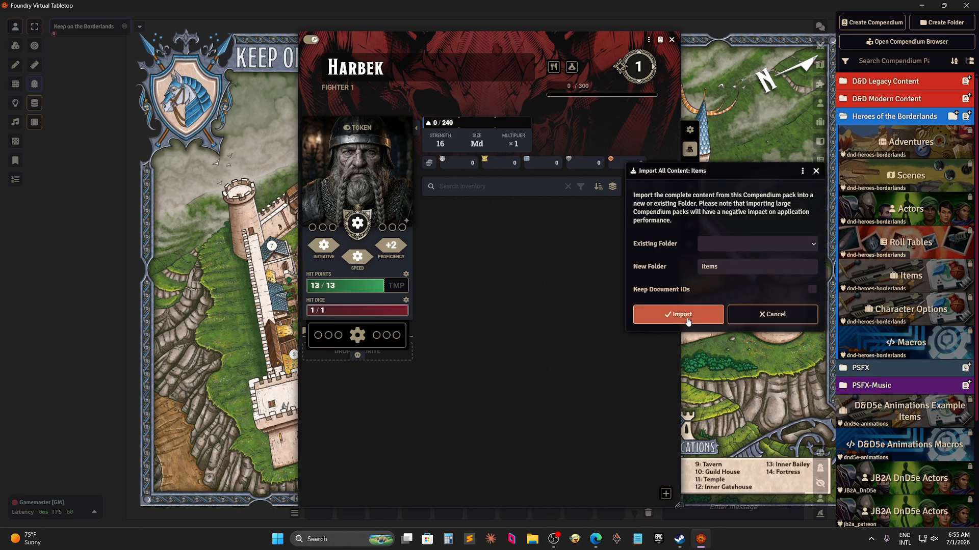
{"action": "left_click", "coordinate": [703, 315]}
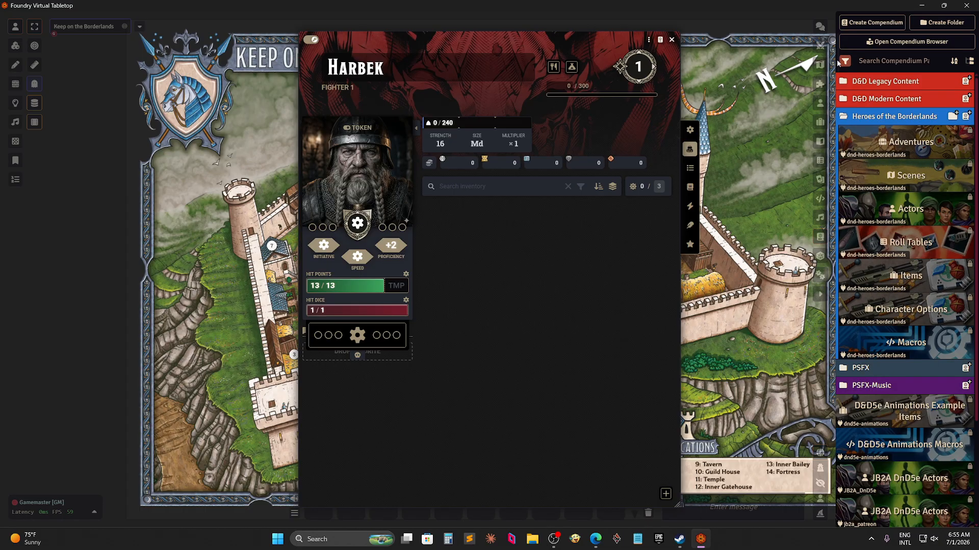
Add Chain Mail and a Lantern from the imported Equipment folder to Harbek's inventory.
{"action": "left_click", "coordinate": [820, 124]}
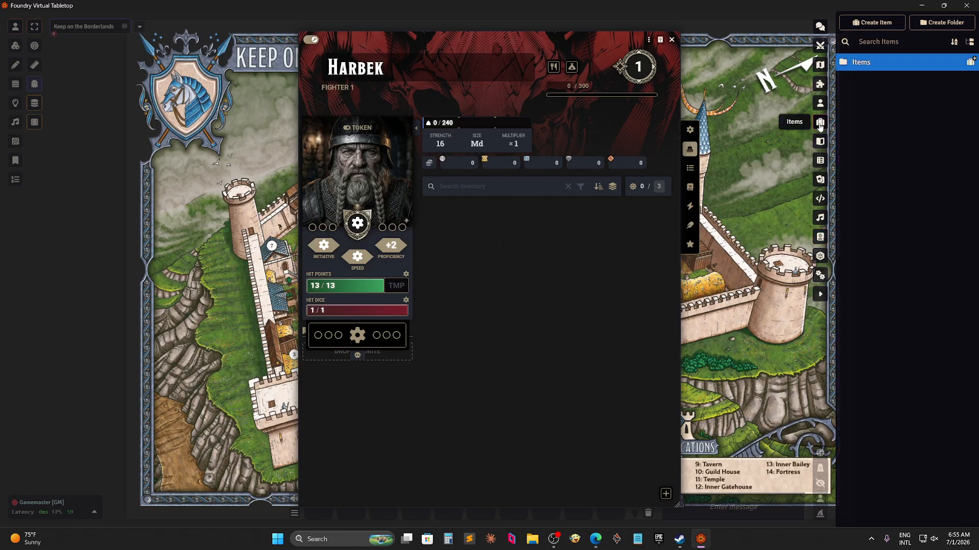
{"action": "left_click", "coordinate": [879, 62]}
{"action": "left_click", "coordinate": [876, 81]}
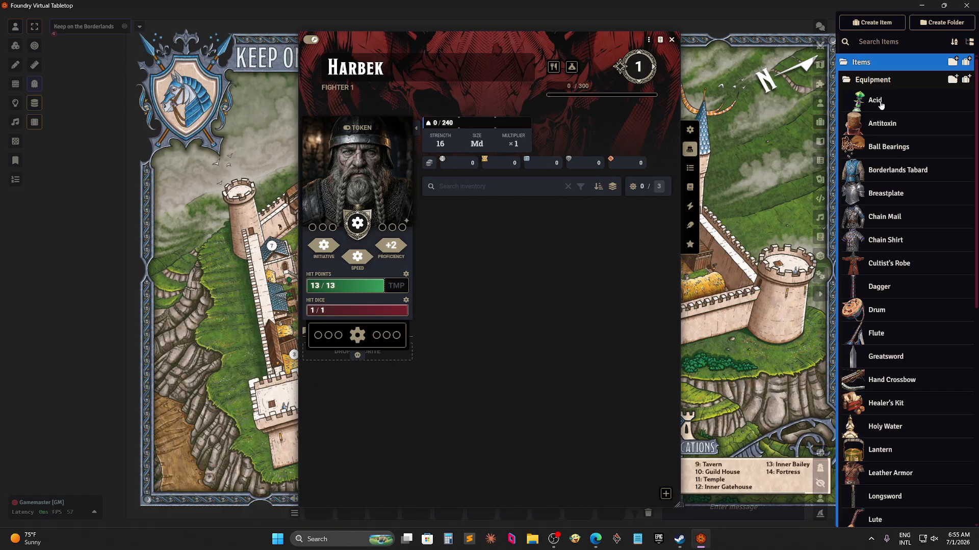
{"action": "scroll", "coordinate": [910, 217], "scroll_direction": "down", "scroll_amount": 5}
{"action": "scroll", "coordinate": [911, 217], "scroll_direction": "up", "scroll_amount": 4}
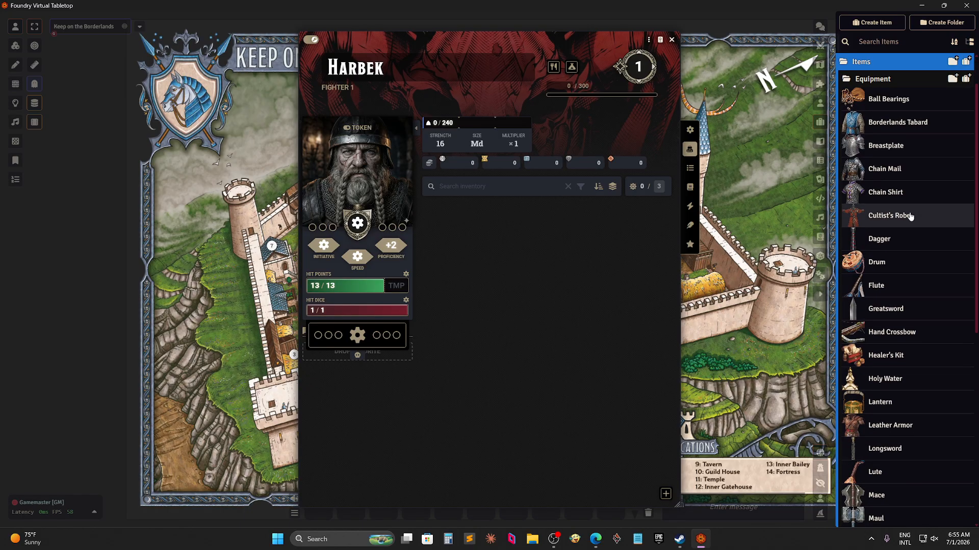
{"action": "left_click_drag", "start_coordinate": [887, 170], "coordinate": [547, 293]}
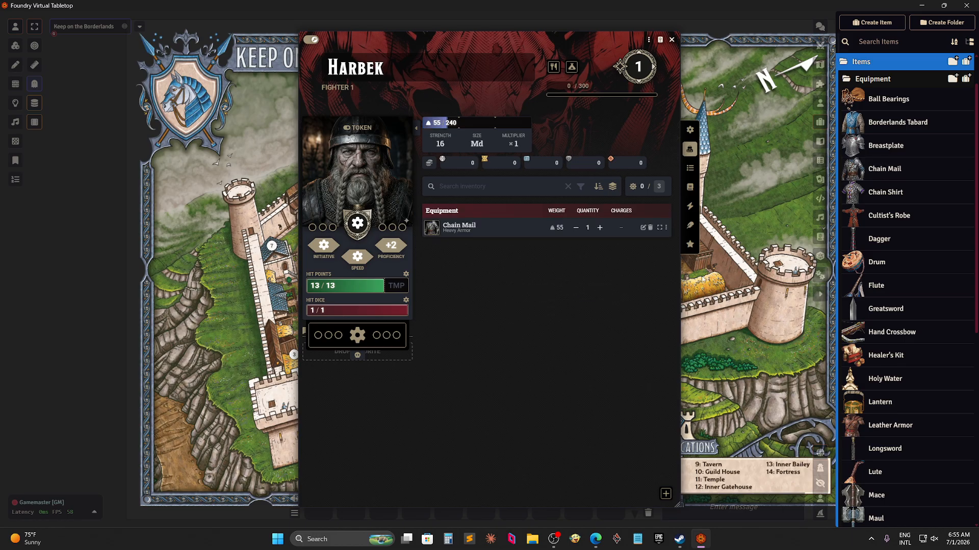
{"action": "scroll", "coordinate": [911, 261], "scroll_direction": "down", "scroll_amount": 1}
{"action": "scroll", "coordinate": [911, 260], "scroll_direction": "down", "scroll_amount": 2}
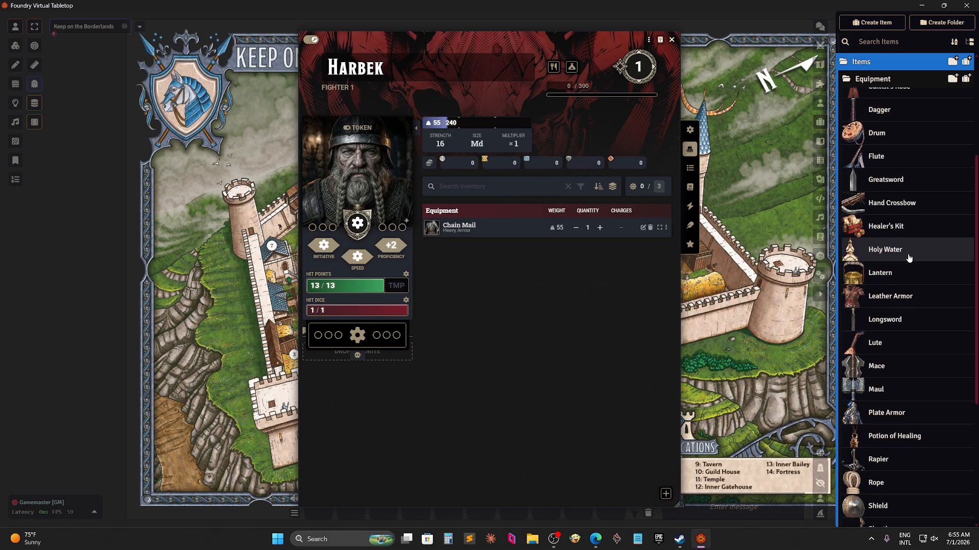
{"action": "left_click_drag", "start_coordinate": [910, 258], "coordinate": [535, 314]}
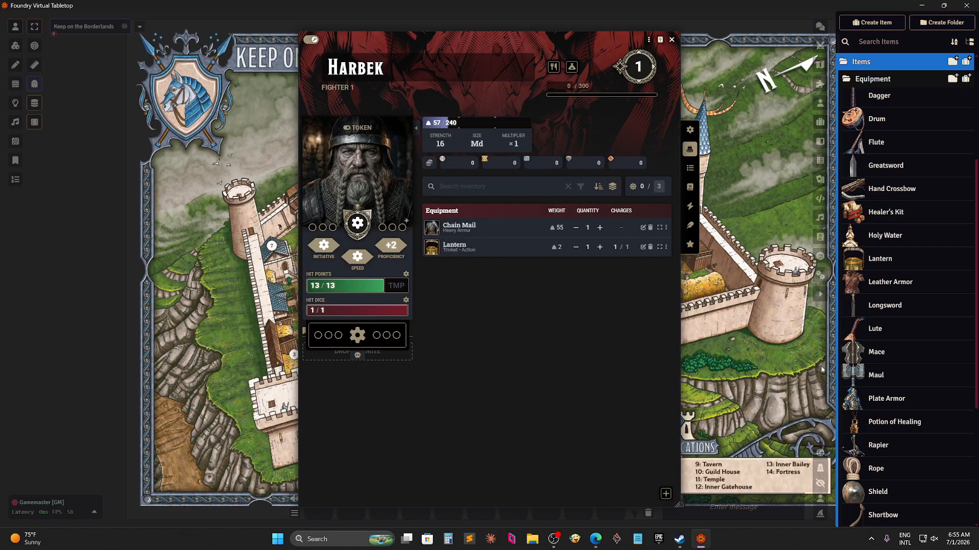
Add a Shortsword and a Greatsword from the Equipment folder to Harbek's inventory.
{"action": "scroll", "coordinate": [917, 361], "scroll_direction": "down", "scroll_amount": 4}
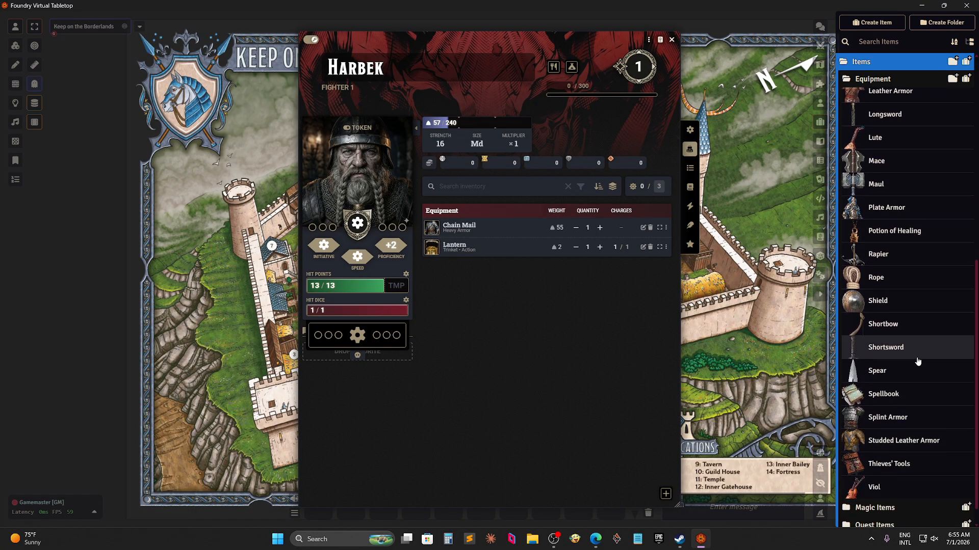
{"action": "left_click_drag", "start_coordinate": [901, 353], "coordinate": [586, 376]}
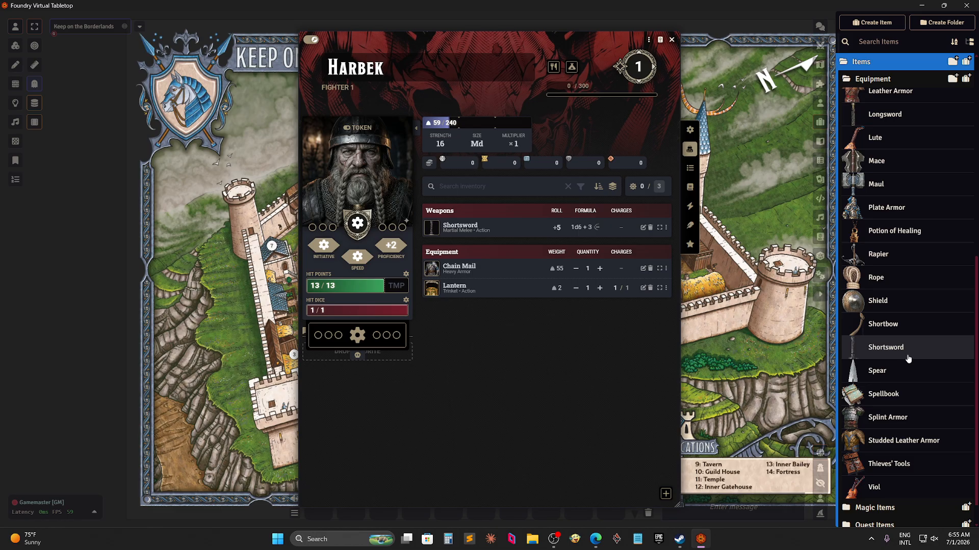
{"action": "scroll", "coordinate": [908, 359], "scroll_direction": "up", "scroll_amount": 5}
{"action": "scroll", "coordinate": [907, 355], "scroll_direction": "up", "scroll_amount": 3}
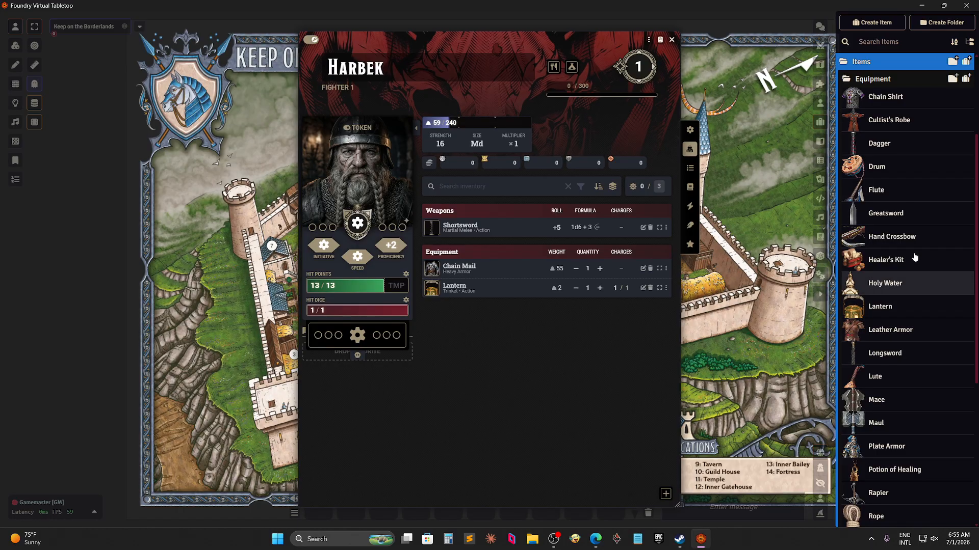
{"action": "left_click_drag", "start_coordinate": [891, 262], "coordinate": [526, 398]}
{"action": "scroll", "coordinate": [908, 206], "scroll_direction": "down", "scroll_amount": 7}
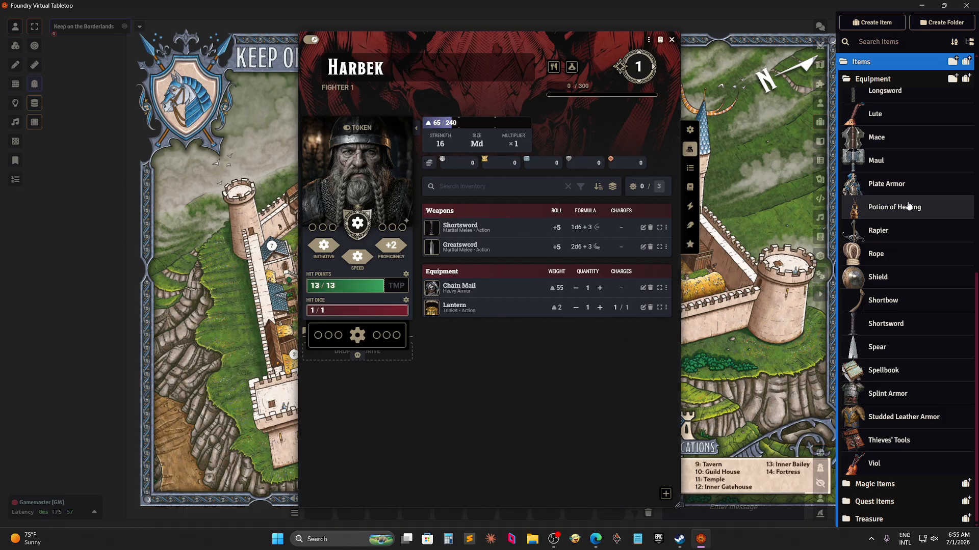
{"action": "scroll", "coordinate": [908, 206], "scroll_direction": "up", "scroll_amount": 10}
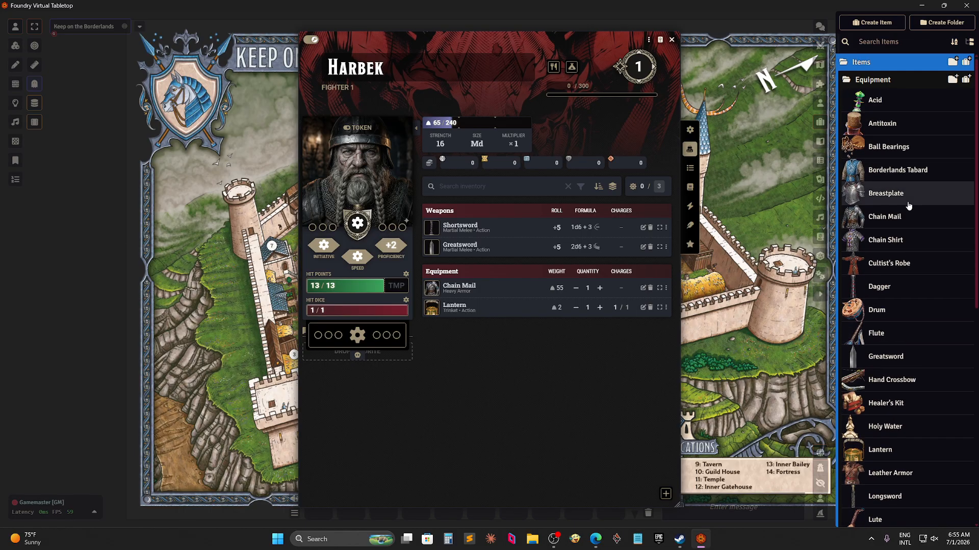
{"action": "scroll", "coordinate": [908, 205], "scroll_direction": "down", "scroll_amount": 5}
{"action": "scroll", "coordinate": [908, 206], "scroll_direction": "up", "scroll_amount": 5}
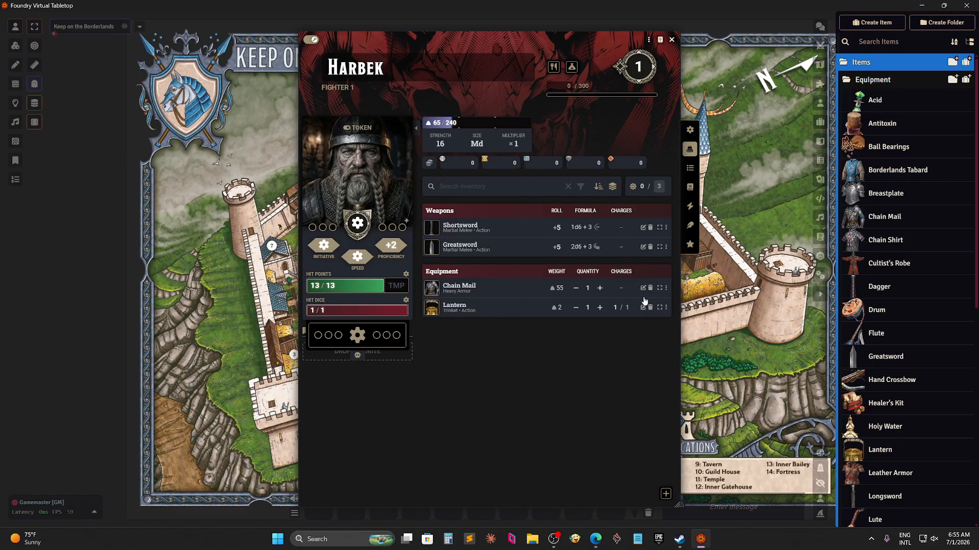
Equip Harbek's Chain Mail, Greatsword and Shortsword in play mode, and try to add the Greatsword to the favorites.
{"action": "left_click", "coordinate": [311, 39]}
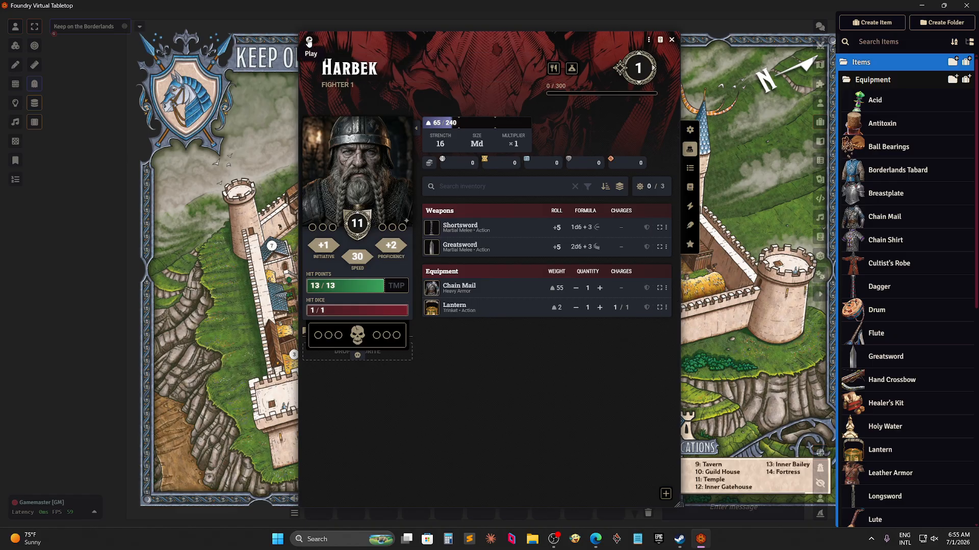
{"action": "left_click", "coordinate": [646, 288]}
{"action": "left_click", "coordinate": [648, 307]}
{"action": "left_click", "coordinate": [647, 307]}
{"action": "left_click", "coordinate": [646, 247]}
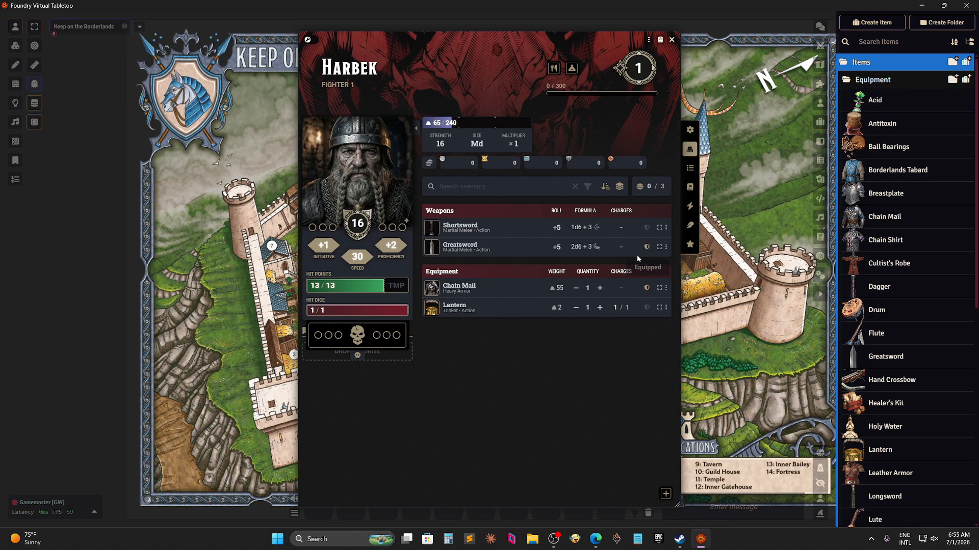
{"action": "left_click", "coordinate": [646, 228]}
{"action": "left_click_drag", "start_coordinate": [483, 250], "coordinate": [381, 359]}
Review Harbek's character details in edit mode and look at the death saves configuration without changing it.
{"action": "left_click", "coordinate": [690, 131]}
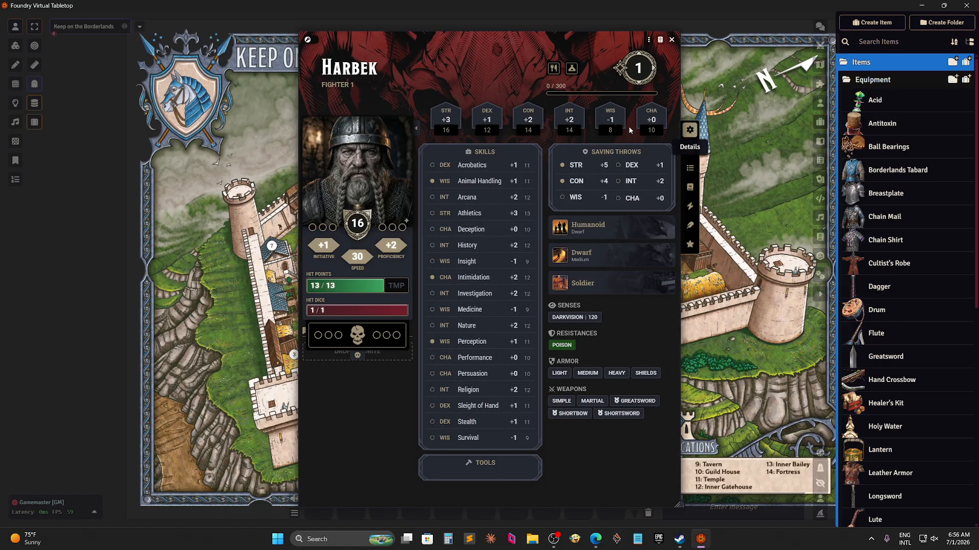
{"action": "left_click", "coordinate": [311, 41]}
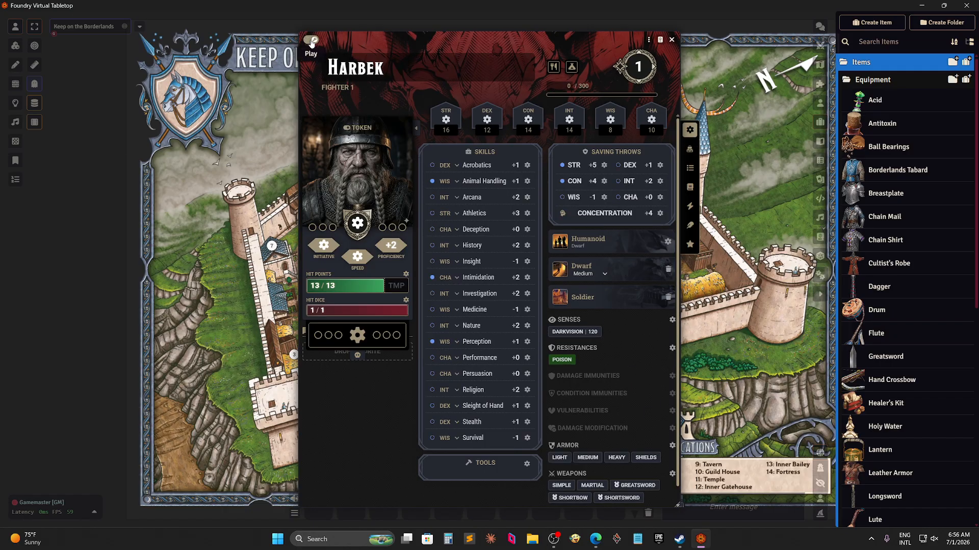
{"action": "left_click", "coordinate": [311, 41]}
{"action": "left_click", "coordinate": [311, 41]}
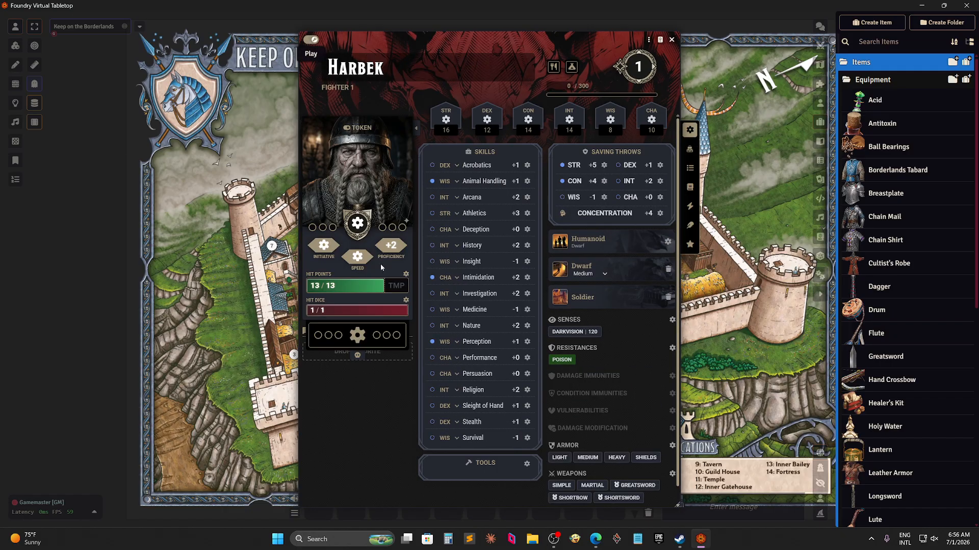
{"action": "left_click", "coordinate": [358, 335]}
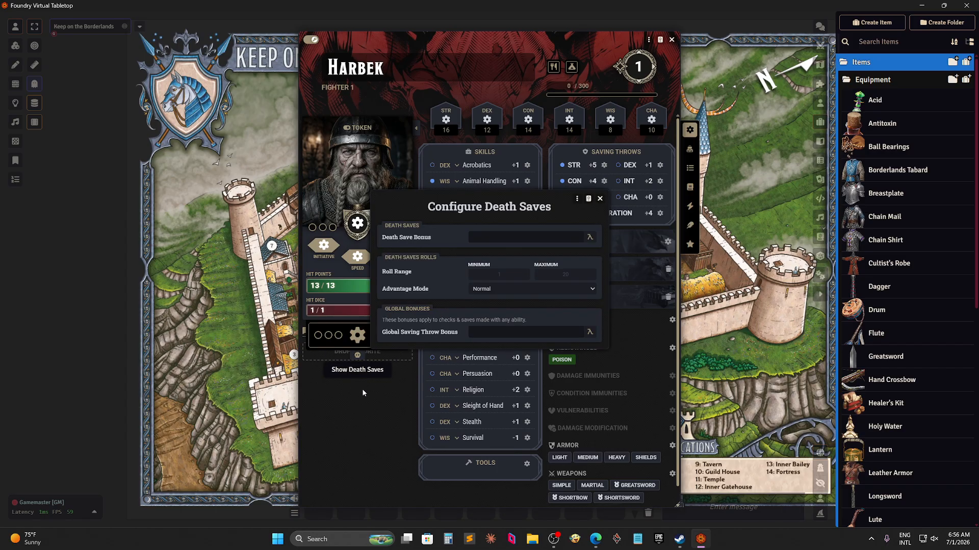
{"action": "left_click", "coordinate": [600, 198]}
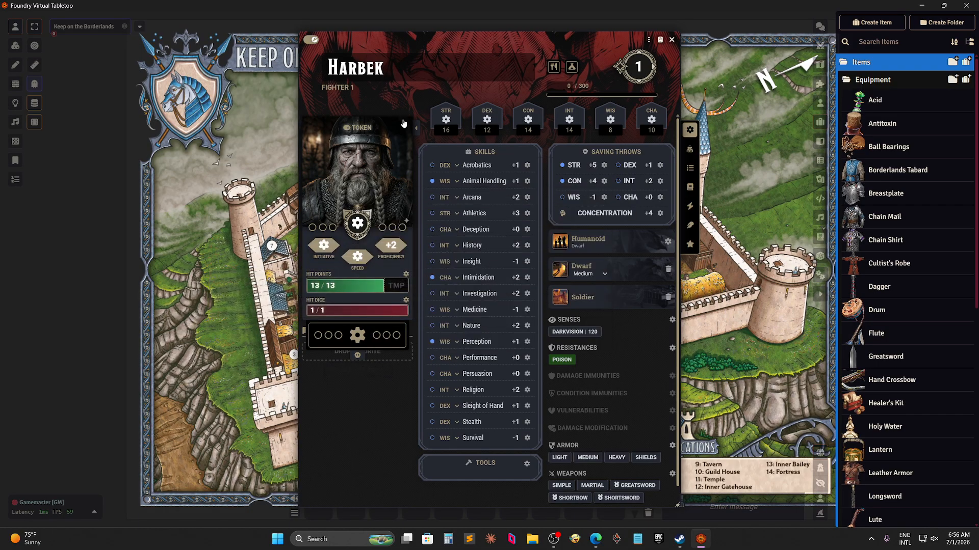
Inspect Harbek's armor class calculation, then return the sheet to play mode and close it.
{"action": "left_click", "coordinate": [358, 225]}
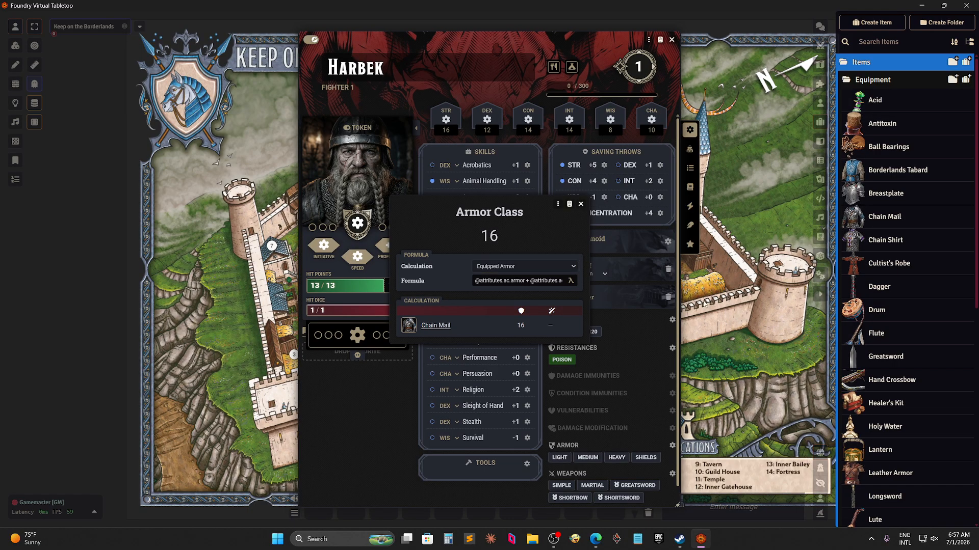
{"action": "key", "text": "Escape"}
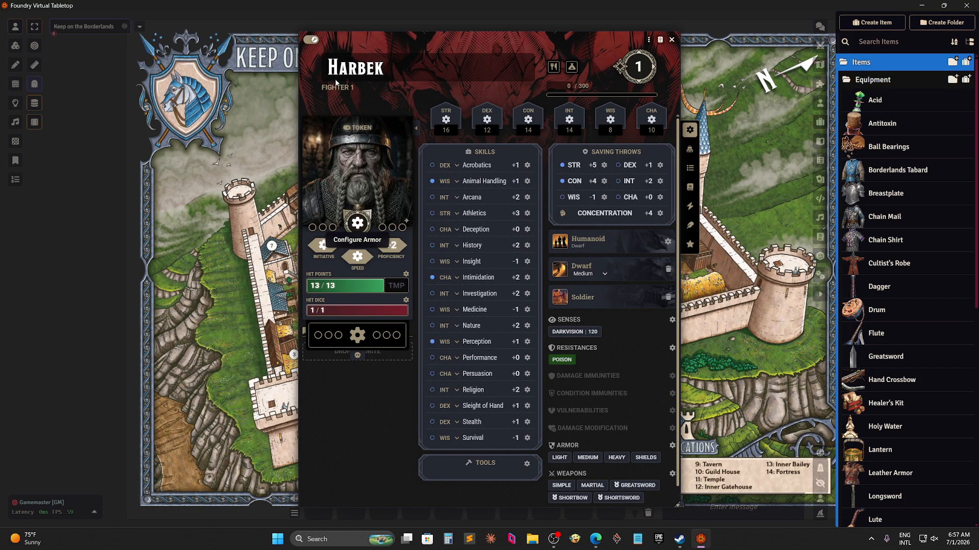
{"action": "left_click", "coordinate": [309, 41]}
{"action": "mouse_move", "coordinate": [357, 225]}
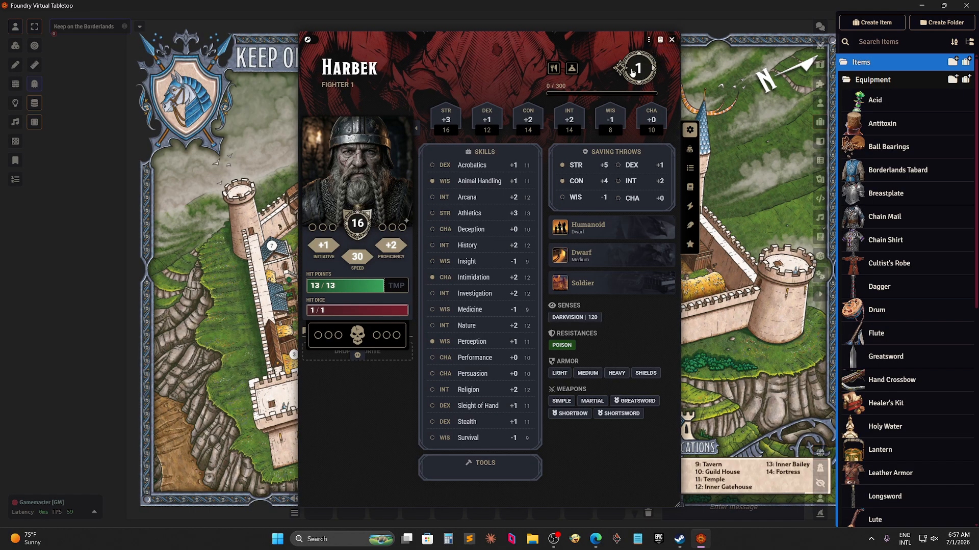
{"action": "left_click", "coordinate": [672, 40]}
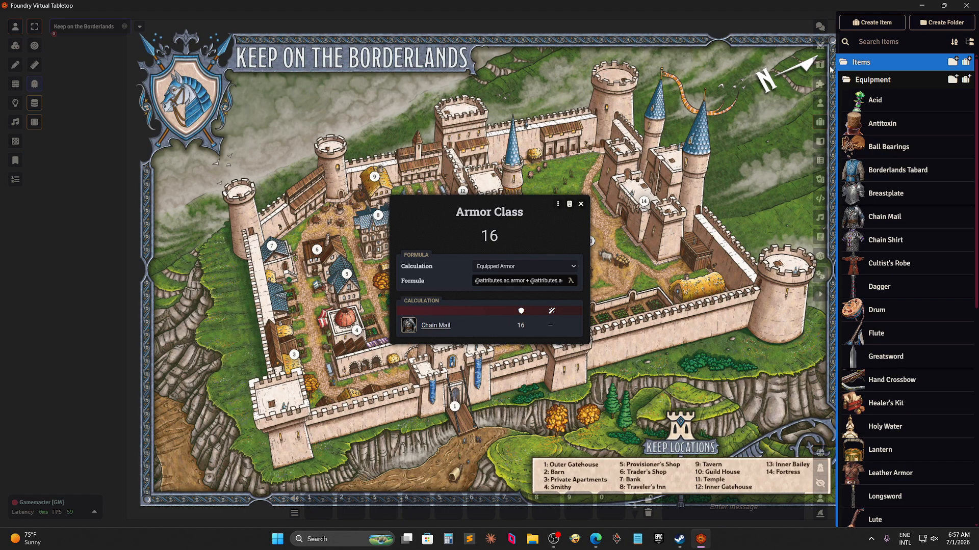
Create a new unnamed Player Character actor in the Claude Characters folder, closing the leftover Armor Class window.
{"action": "left_click", "coordinate": [820, 104]}
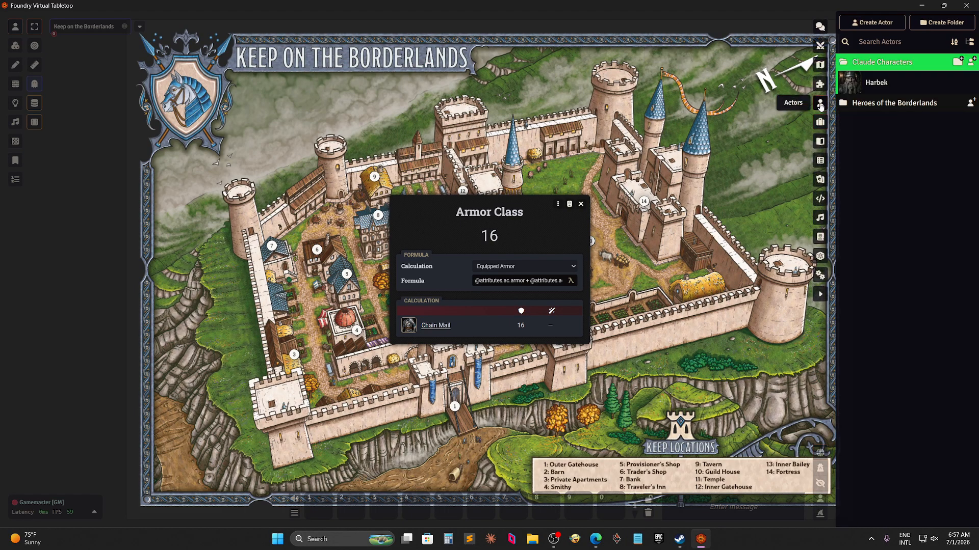
{"action": "left_click", "coordinate": [972, 61]}
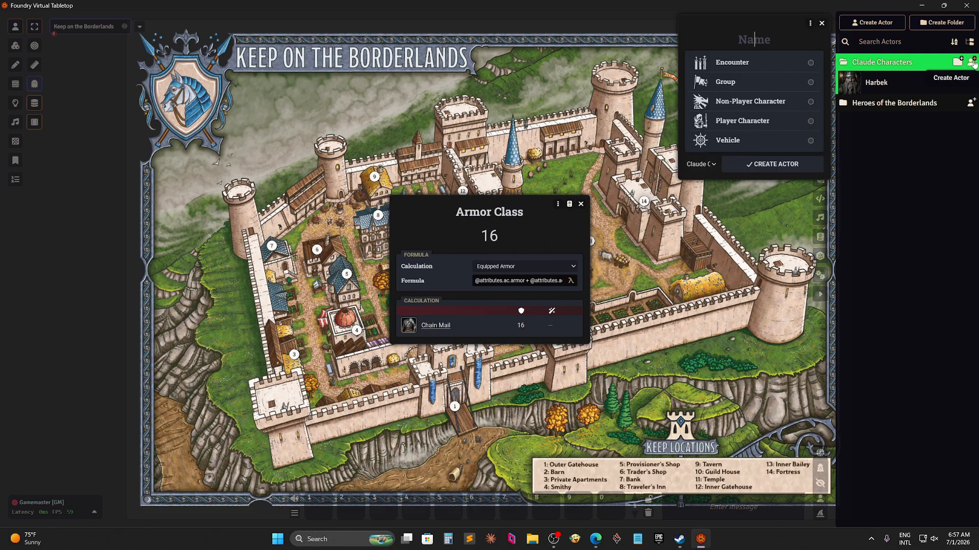
{"action": "left_click", "coordinate": [777, 123]}
{"action": "left_click", "coordinate": [581, 204]}
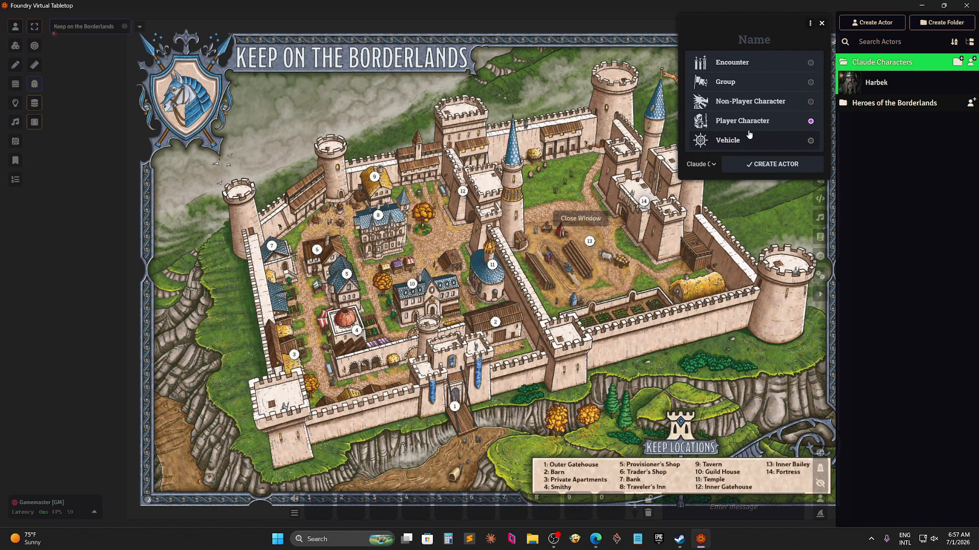
{"action": "left_click", "coordinate": [772, 163]}
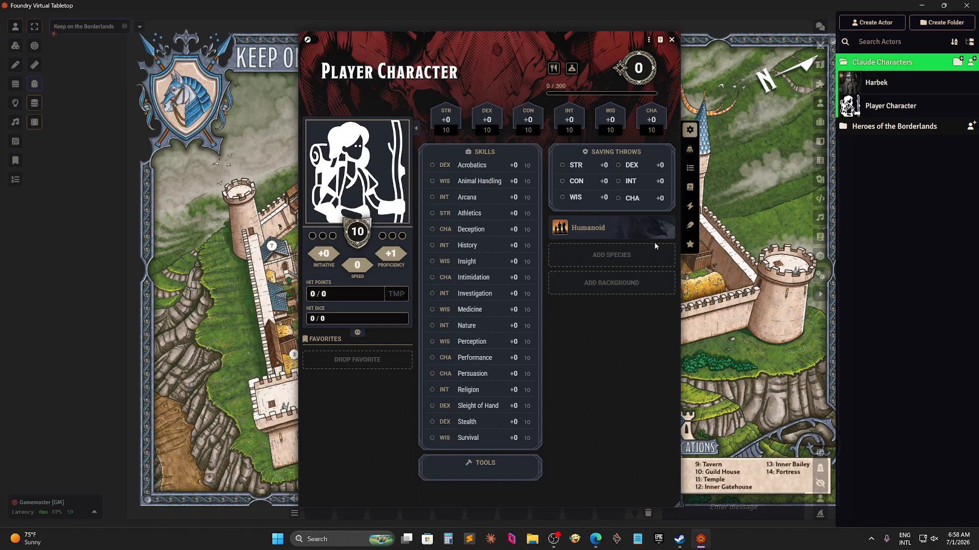
{"action": "left_click", "coordinate": [622, 257]}
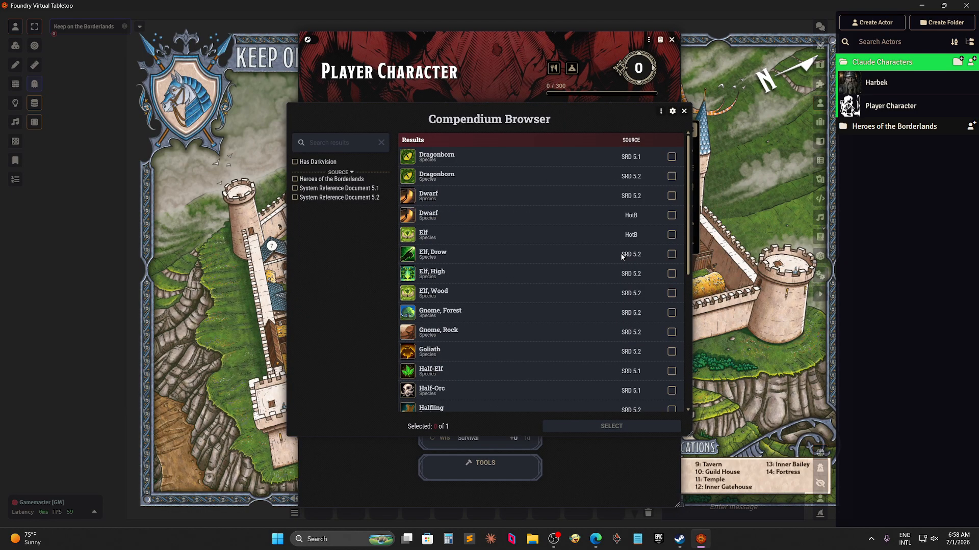
{"action": "left_click", "coordinate": [332, 179]}
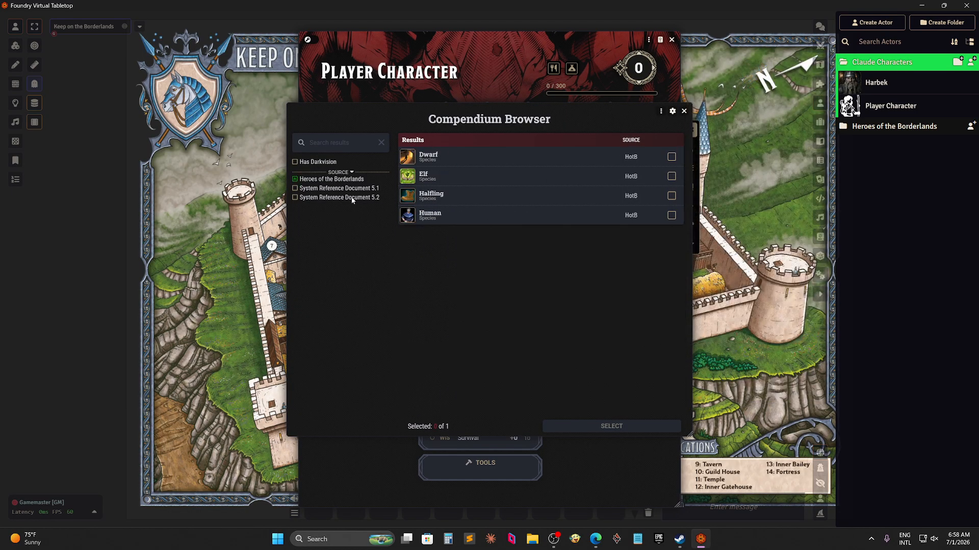
{"action": "mouse_move", "coordinate": [466, 179]}
{"action": "left_click_drag", "start_coordinate": [465, 179], "coordinate": [527, 157]}
Place the character sheet and a freshly opened species browser side by side, with the species filtered to Heroes of the Borderlands.
{"action": "left_click_drag", "start_coordinate": [522, 32], "coordinate": [293, 26]}
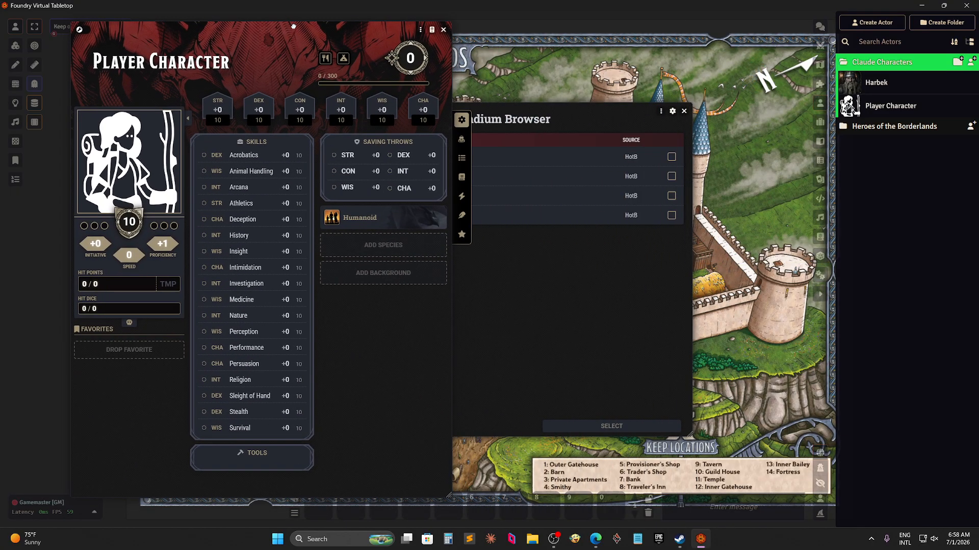
{"action": "left_click", "coordinate": [684, 111]}
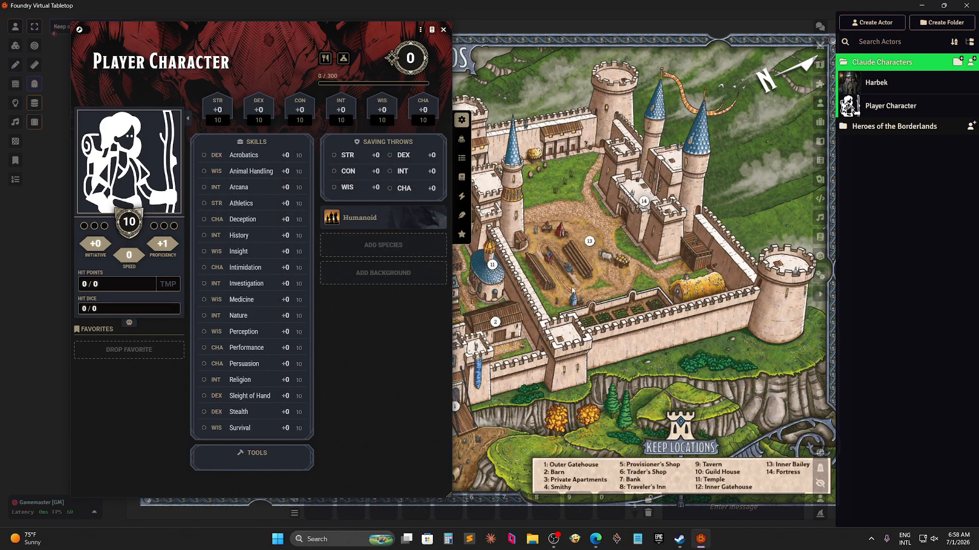
{"action": "left_click", "coordinate": [383, 245]}
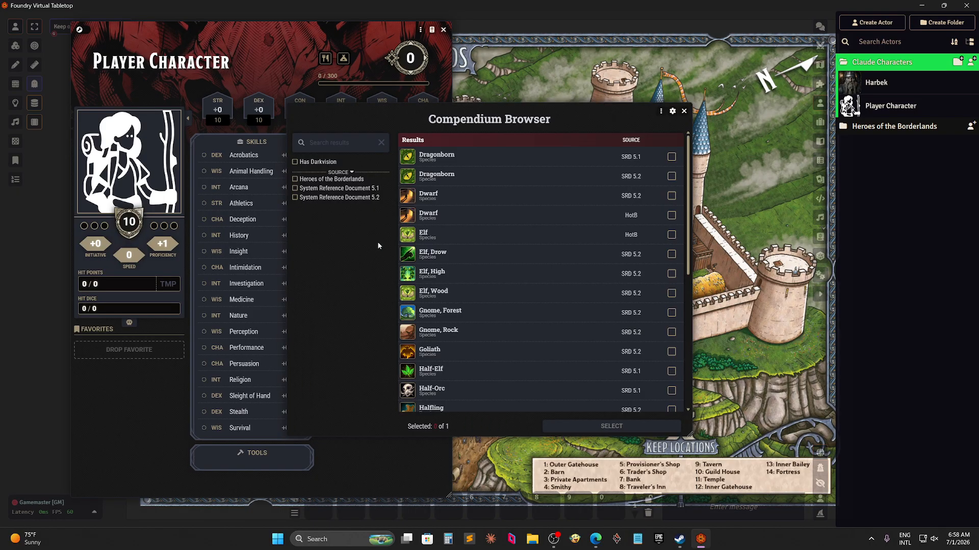
{"action": "left_click", "coordinate": [325, 180]}
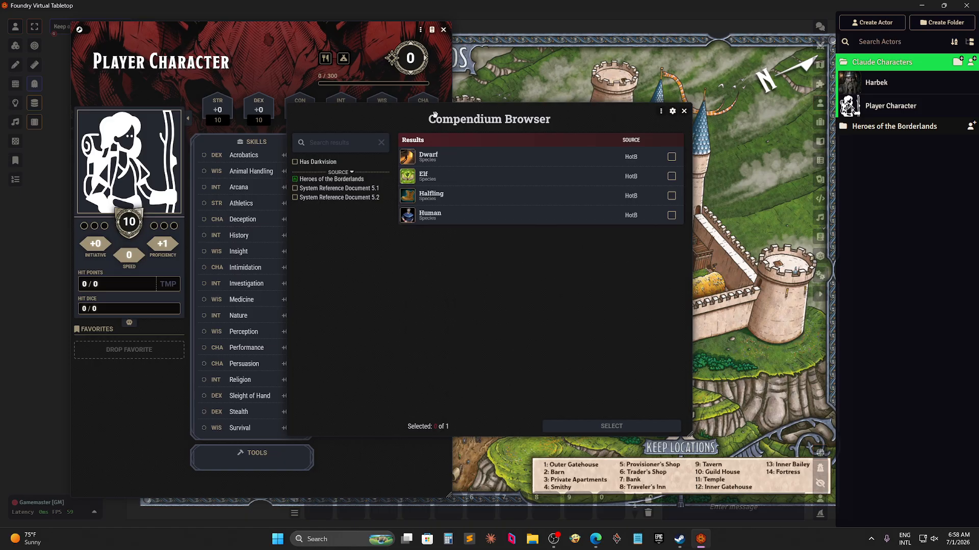
{"action": "left_click_drag", "start_coordinate": [434, 114], "coordinate": [707, 117]}
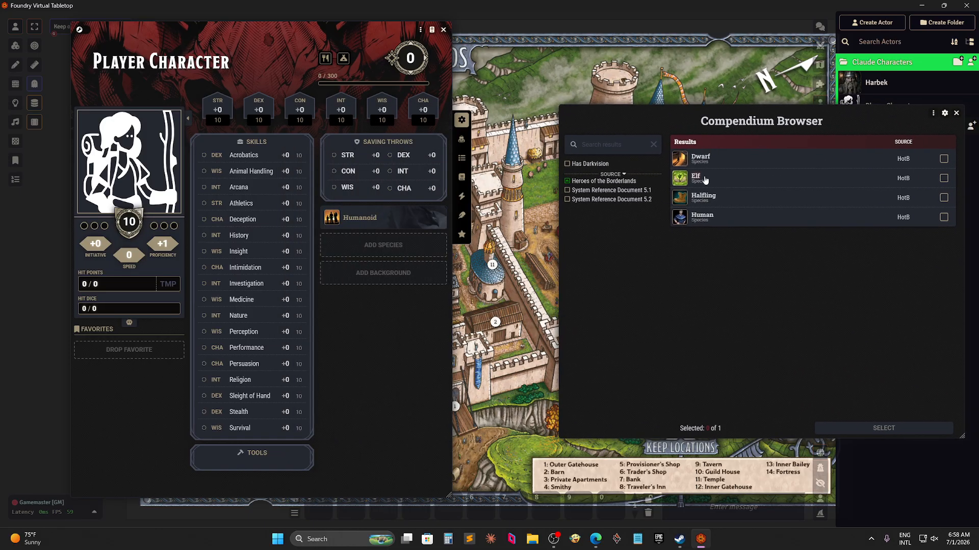
Add the Elf species to the character, complete its size, traits and Survival skill advancement, and close the species browser.
{"action": "left_click_drag", "start_coordinate": [705, 179], "coordinate": [359, 247]}
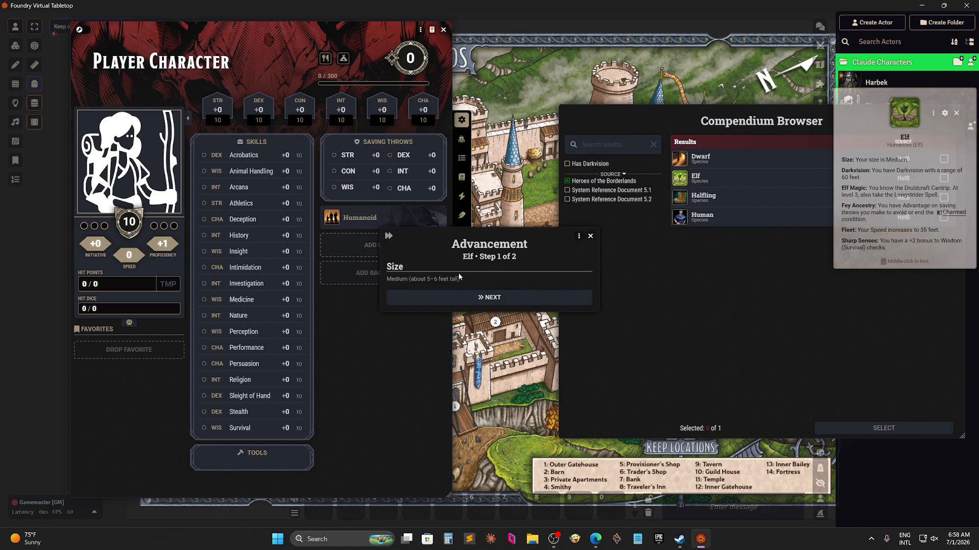
{"action": "left_click", "coordinate": [489, 298]}
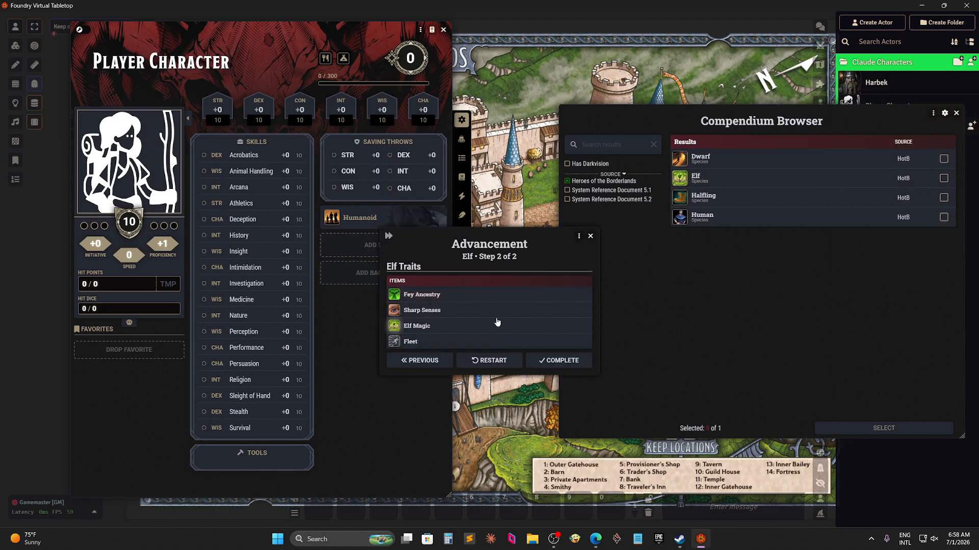
{"action": "left_click", "coordinate": [552, 360]}
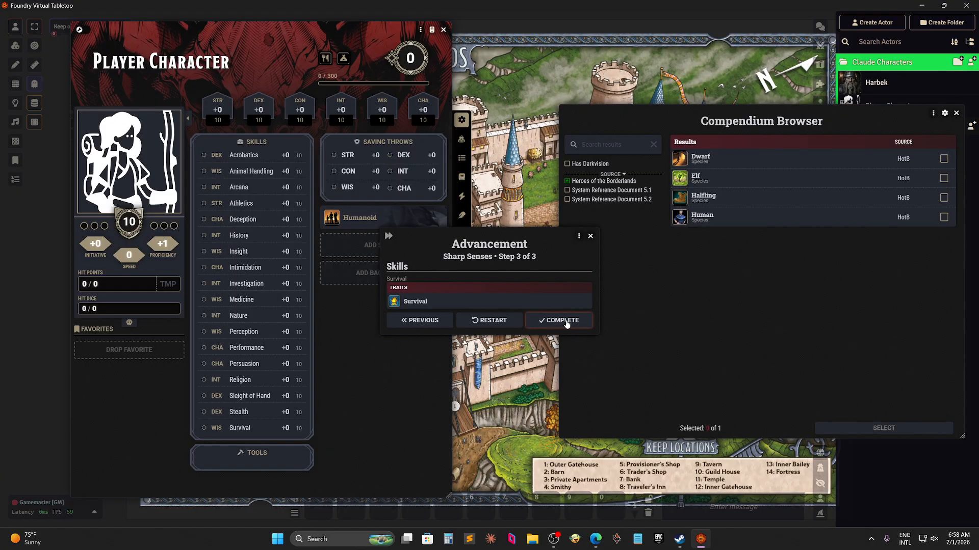
{"action": "left_click", "coordinate": [566, 321]}
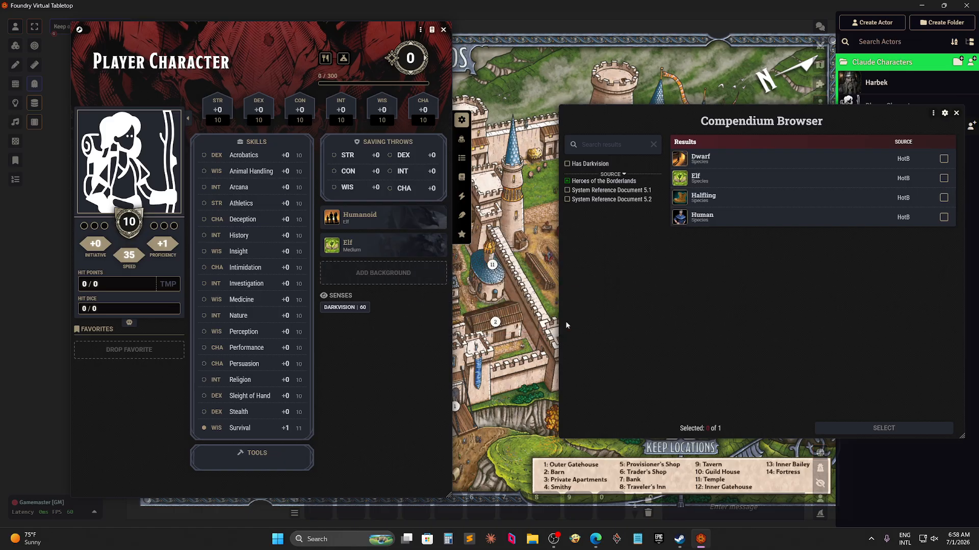
{"action": "left_click", "coordinate": [957, 113]}
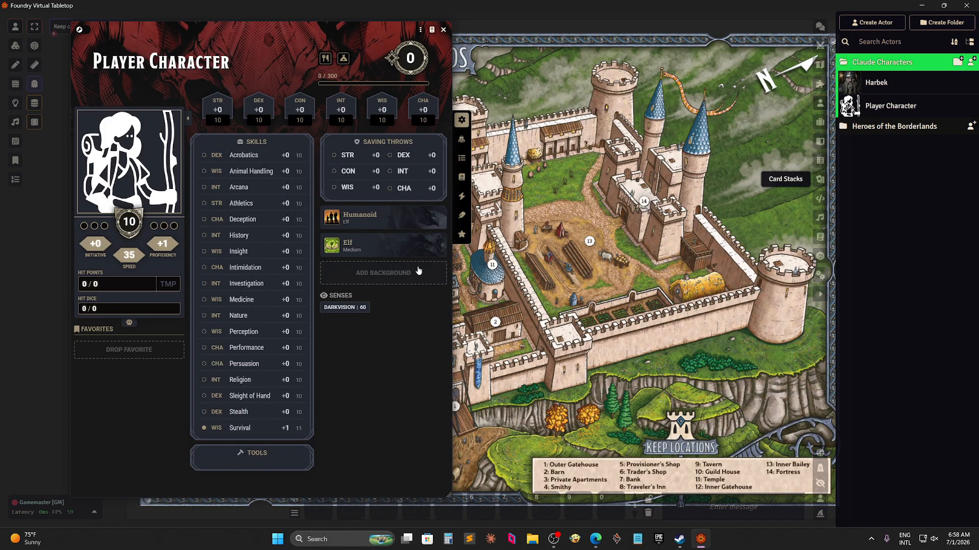
Filter the available backgrounds to Heroes of the Borderlands and add the Sage background to the character sheet.
{"action": "left_click", "coordinate": [403, 272]}
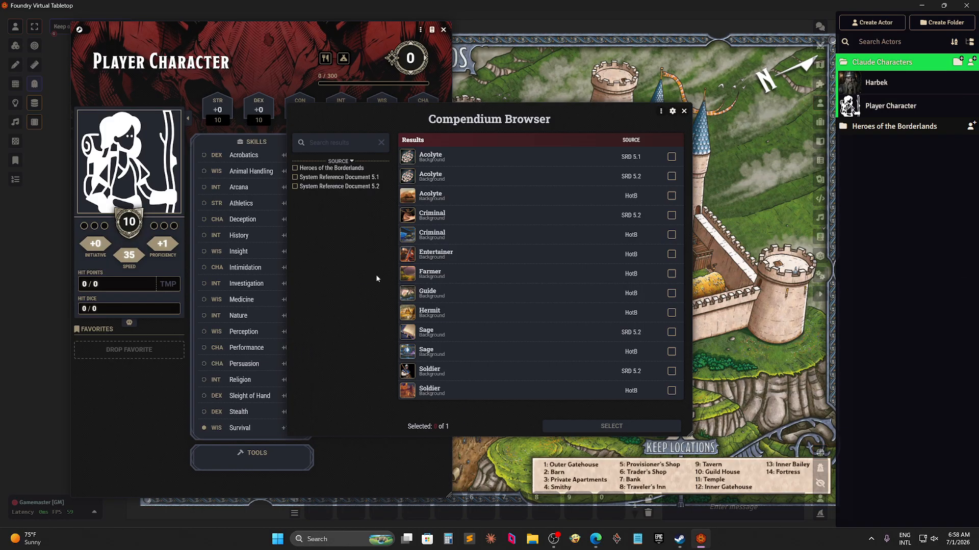
{"action": "left_click", "coordinate": [331, 168]}
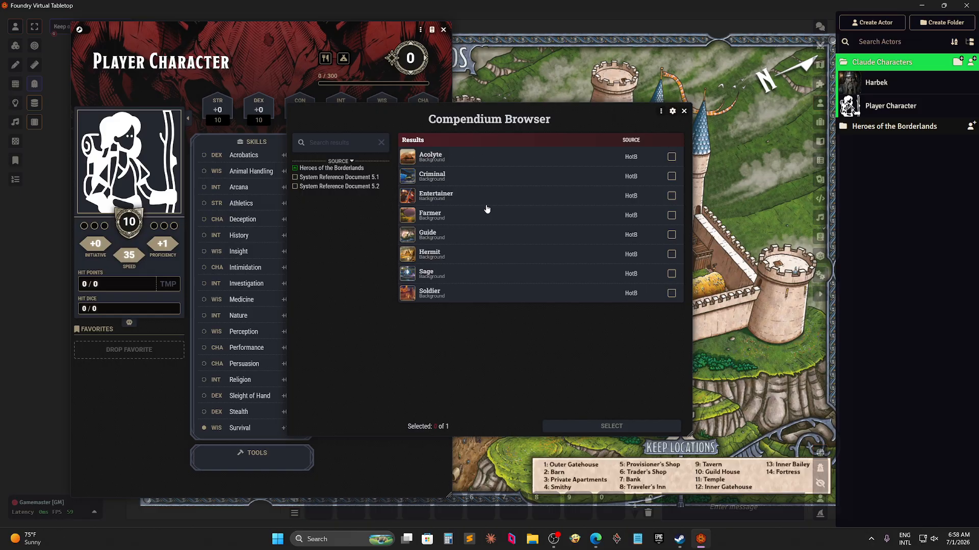
{"action": "mouse_move", "coordinate": [509, 281]}
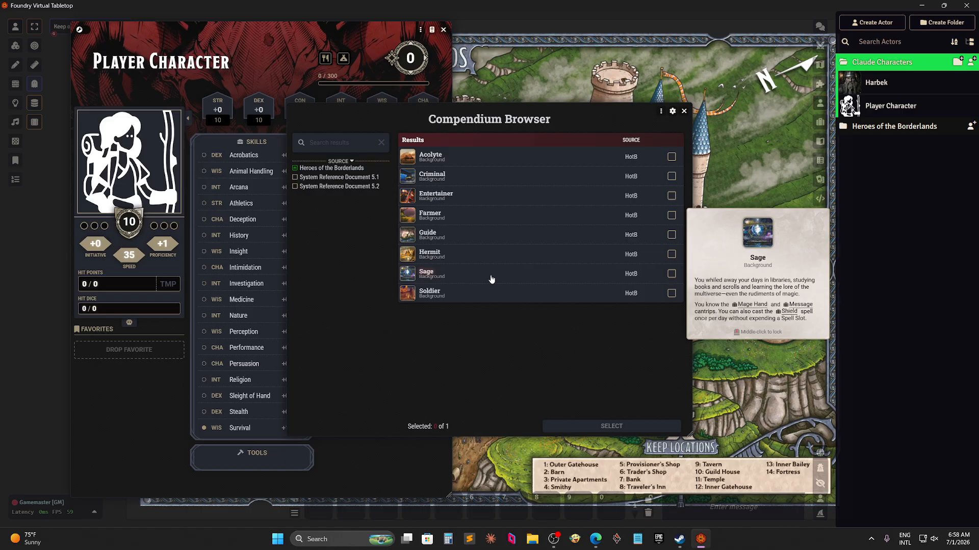
{"action": "left_click", "coordinate": [491, 280]}
{"action": "left_click_drag", "start_coordinate": [345, 117], "coordinate": [538, 110]}
{"action": "left_click_drag", "start_coordinate": [632, 269], "coordinate": [357, 274]}
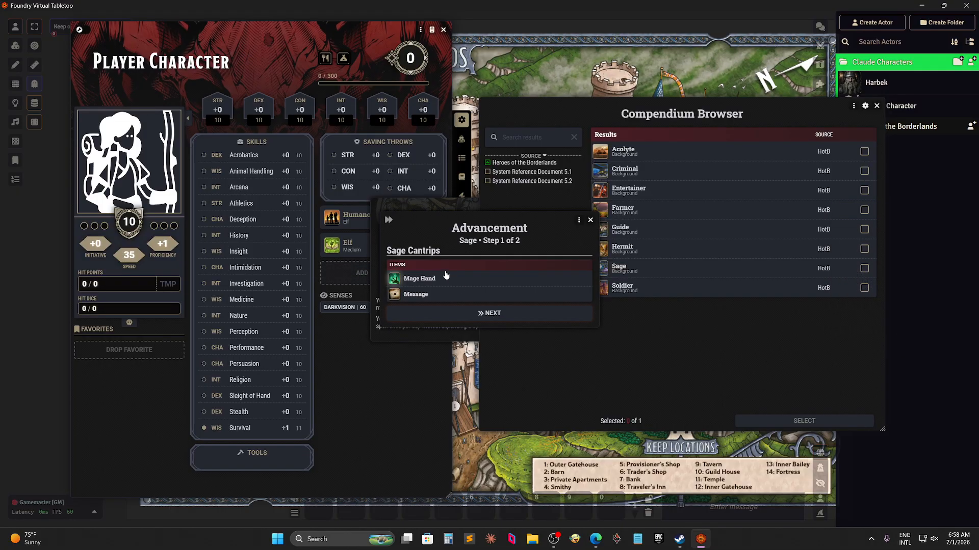
Complete the Sage advancement with its cantrips and Shield spell, and close the background browser and the Sage description.
{"action": "left_click", "coordinate": [492, 315]}
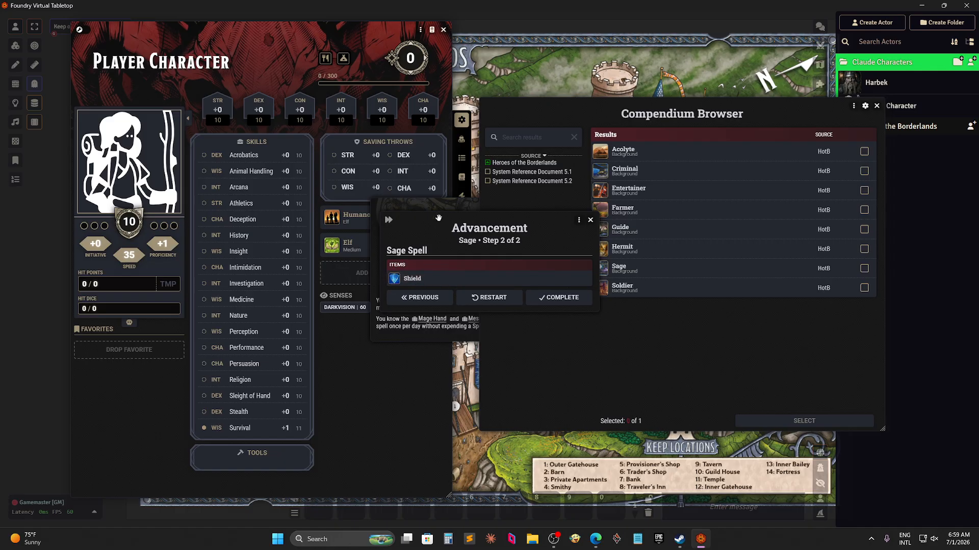
{"action": "left_click_drag", "start_coordinate": [437, 219], "coordinate": [484, 257]}
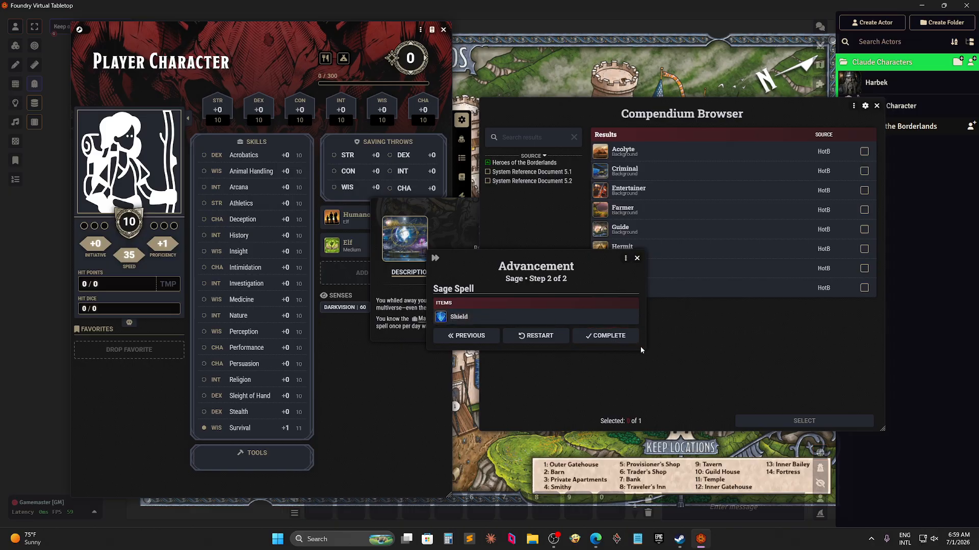
{"action": "left_click", "coordinate": [607, 336]}
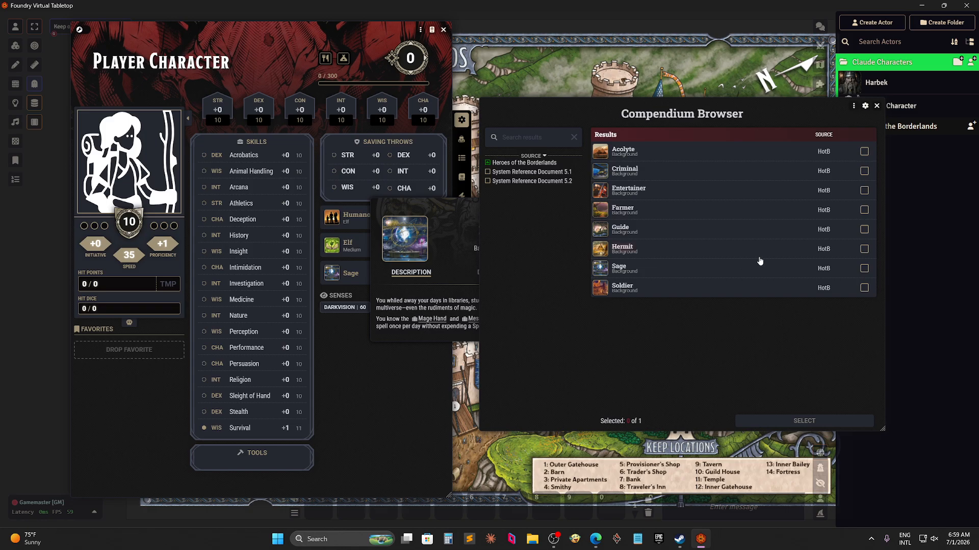
{"action": "left_click", "coordinate": [877, 106]}
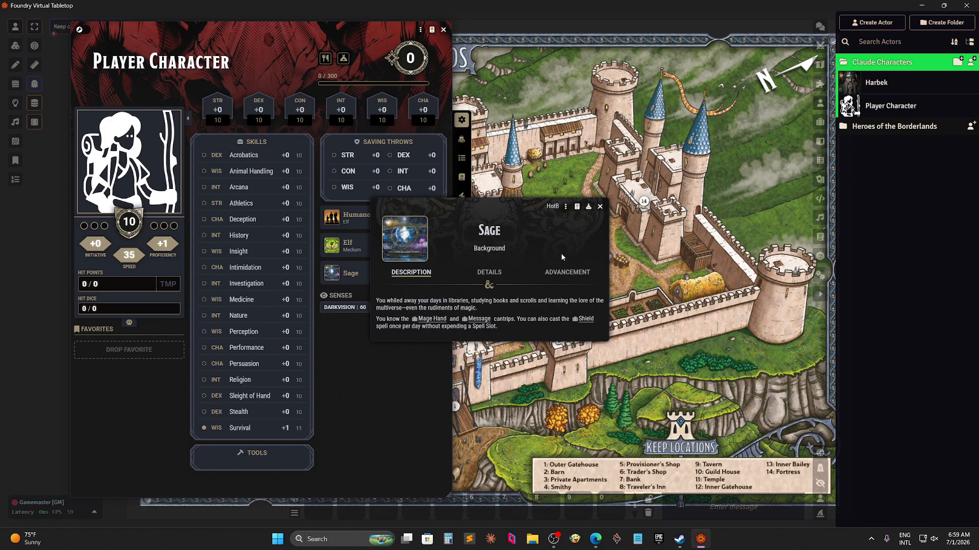
{"action": "left_click", "coordinate": [601, 207]}
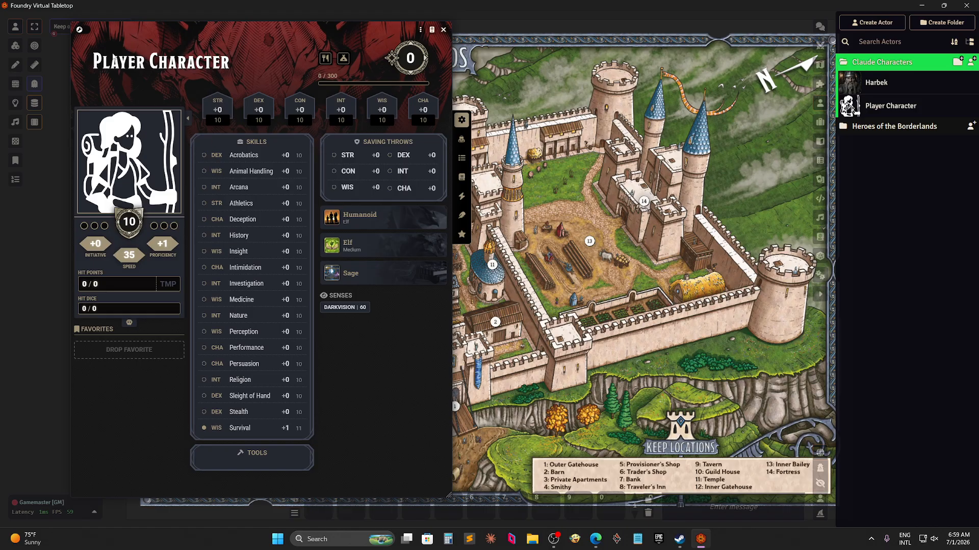
Put the character sheet in edit mode and set Dexterity to 14 and Constitution to 12.
{"action": "left_click", "coordinate": [83, 31]}
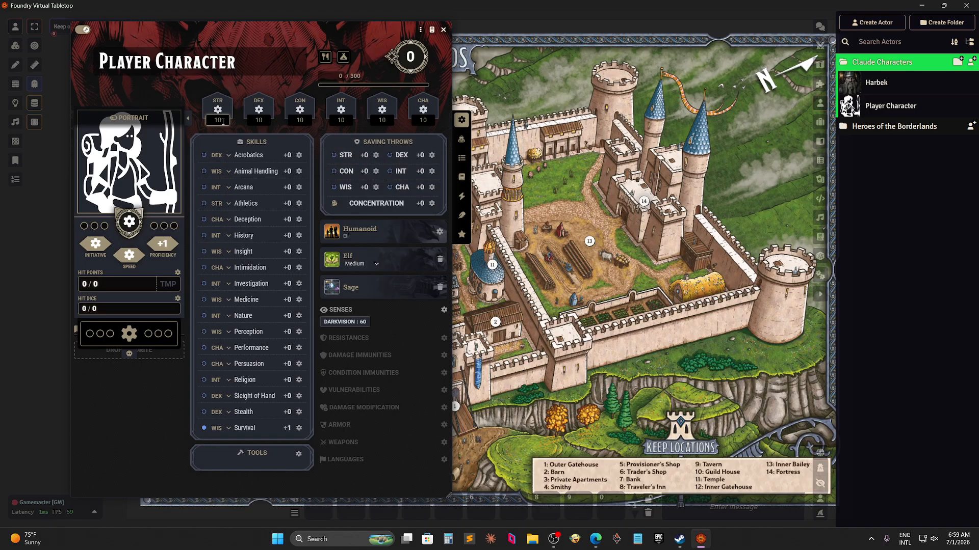
{"action": "left_click", "coordinate": [260, 121]}
{"action": "type", "text": "12"}
{"action": "left_click", "coordinate": [309, 122]}
{"action": "type", "text": "14"}
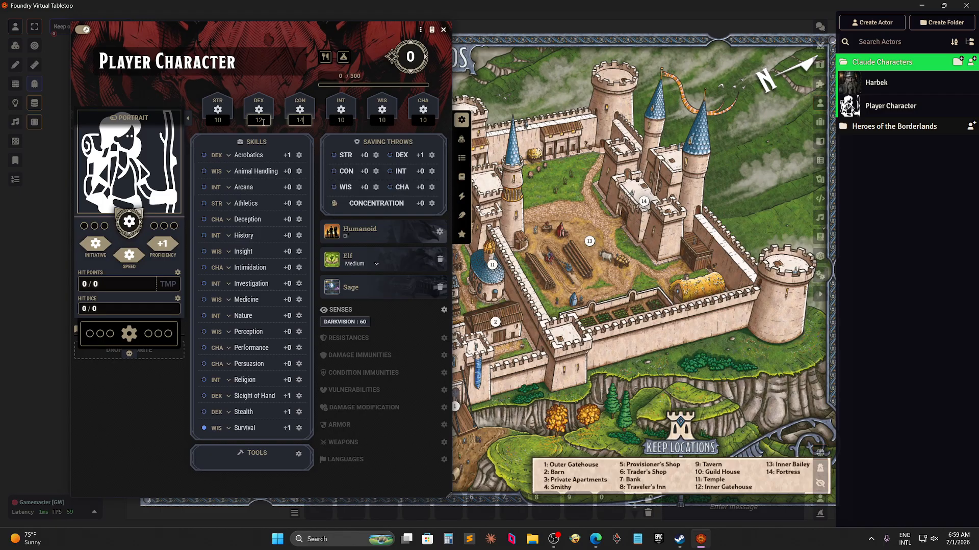
{"action": "left_click", "coordinate": [263, 121]}
{"action": "type", "text": "14"}
{"action": "left_click", "coordinate": [308, 119]}
{"action": "type", "text": "12"}
Set the character's Intelligence to 16, Charisma to 8 and Wisdom to 14.
{"action": "left_click", "coordinate": [343, 120]}
{"action": "type", "text": "1"}
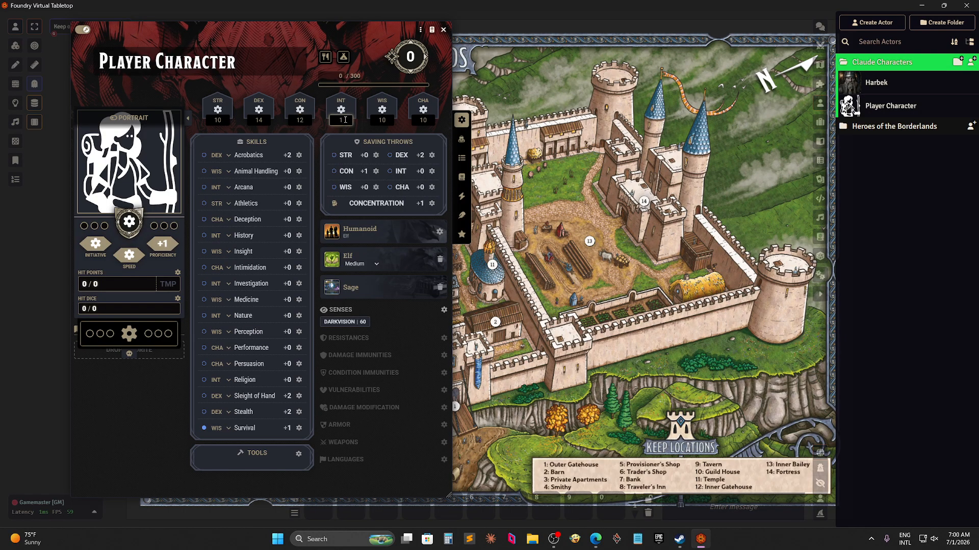
{"action": "type", "text": "6"}
{"action": "left_click", "coordinate": [430, 123]}
{"action": "left_click", "coordinate": [430, 122]}
{"action": "type", "text": "8"}
{"action": "left_click", "coordinate": [383, 121]}
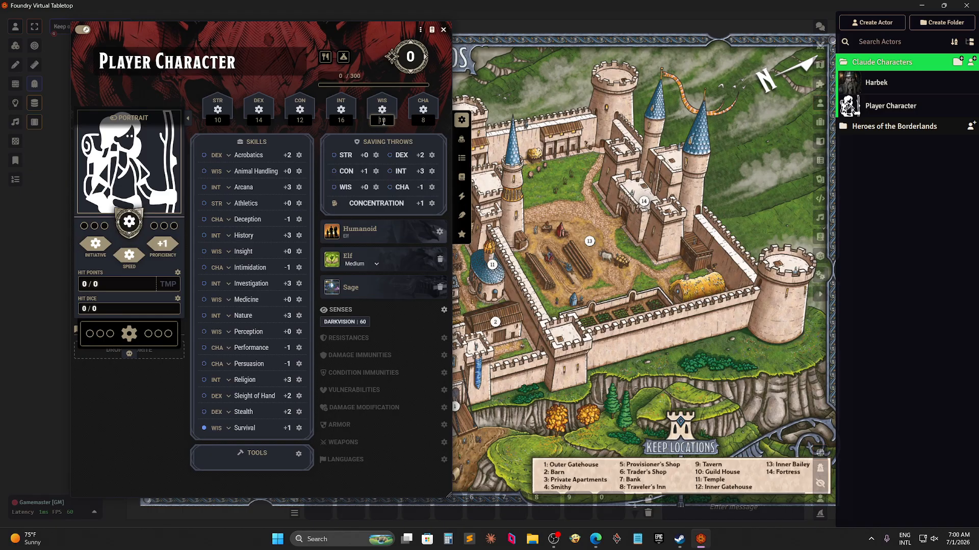
{"action": "type", "text": "1"}
{"action": "type", "text": "4"}
Upload Aelindra.png from the Gemini tokens folder into assets and use it as the character's portrait.
{"action": "left_click", "coordinate": [122, 160]}
{"action": "left_click", "coordinate": [127, 166]}
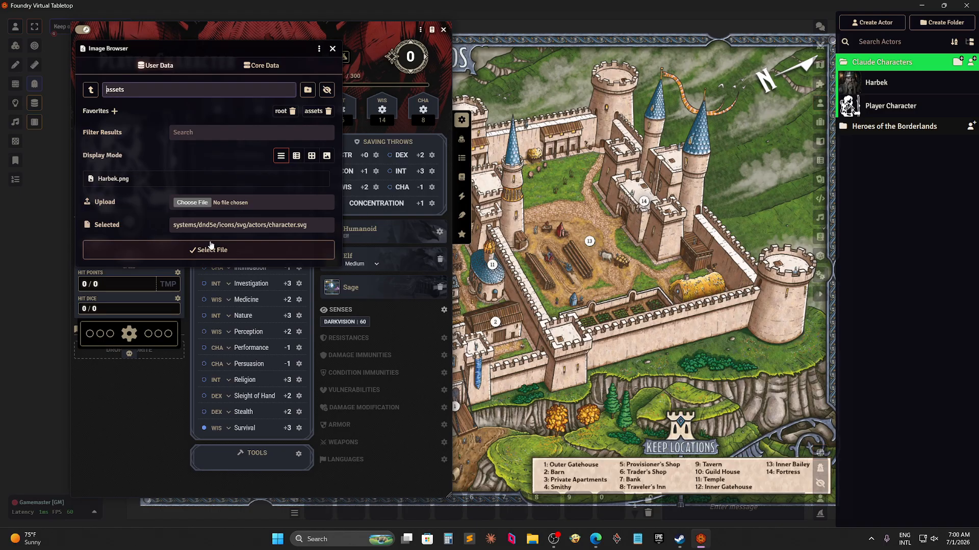
{"action": "left_click", "coordinate": [193, 203]}
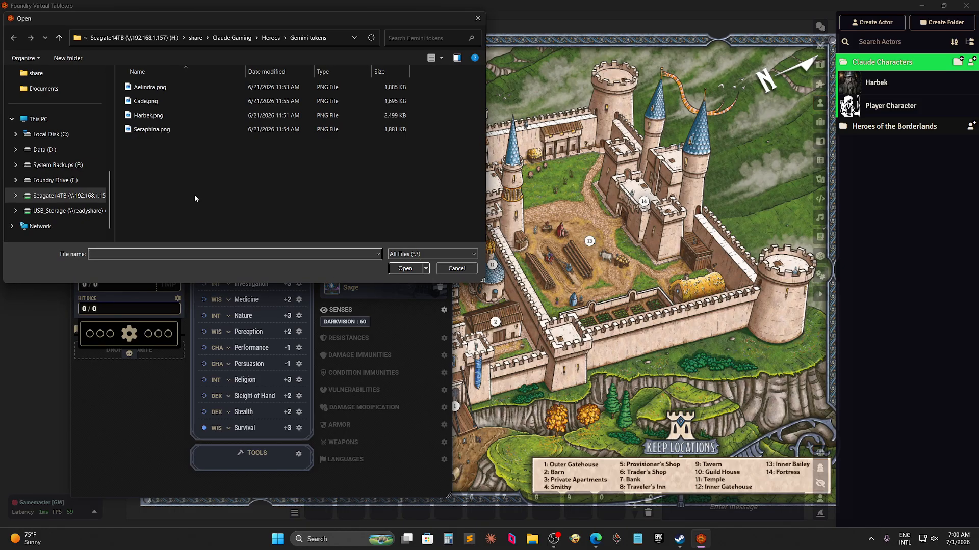
{"action": "left_click", "coordinate": [153, 88]}
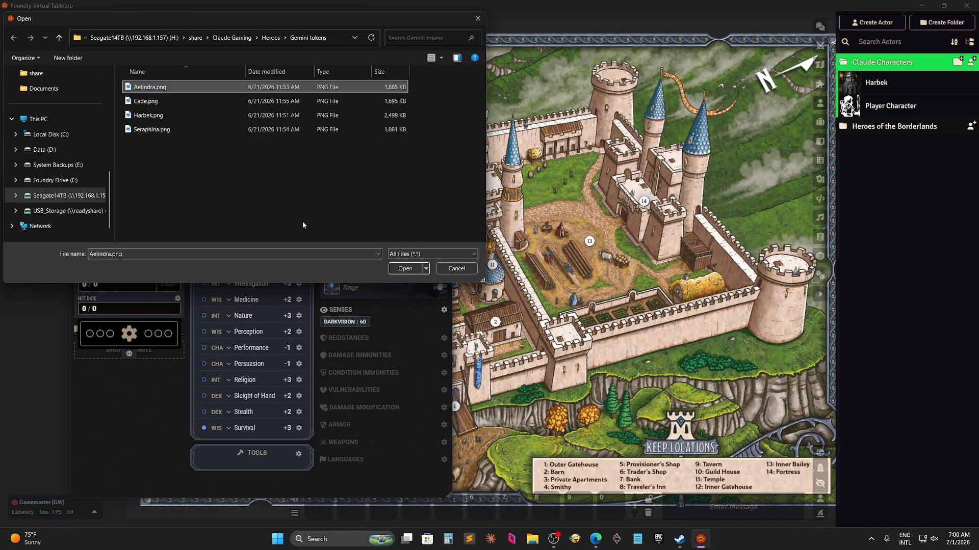
{"action": "left_click", "coordinate": [405, 268]}
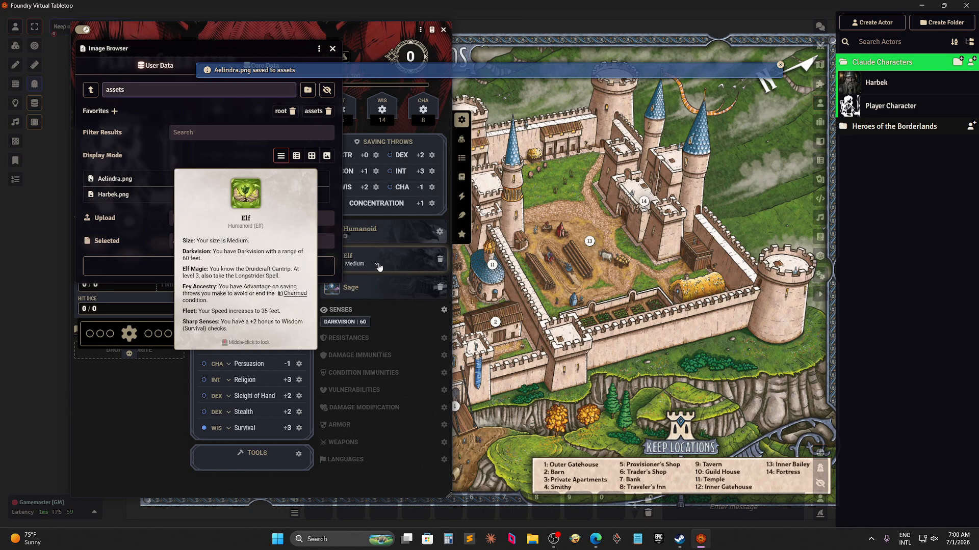
{"action": "left_click", "coordinate": [136, 265]}
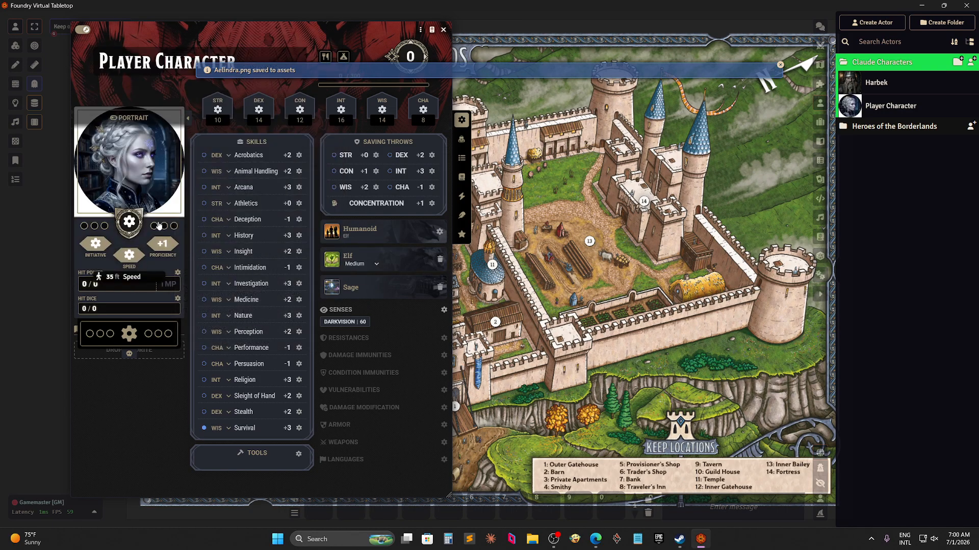
Toggle the sheet's image between portrait and token, leaving it on the token view.
{"action": "left_click", "coordinate": [128, 117]}
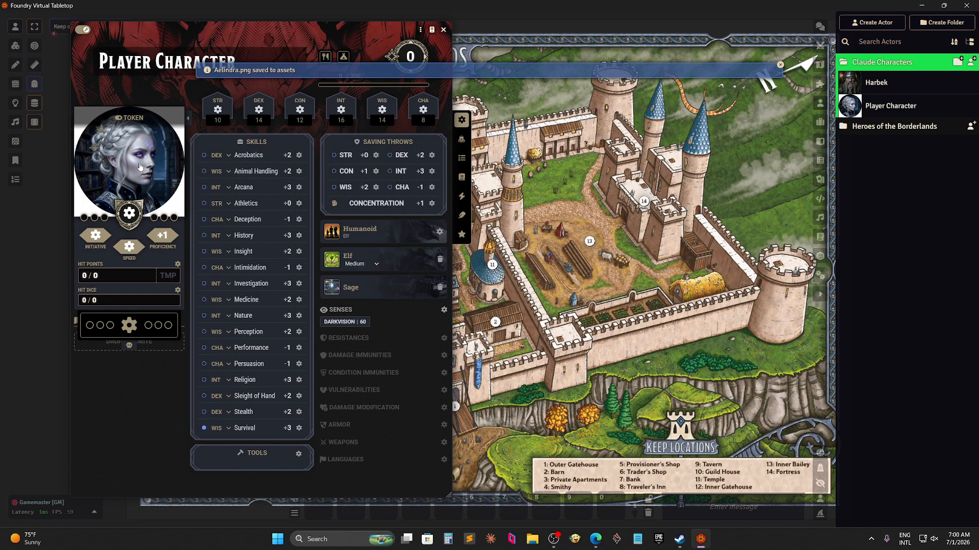
{"action": "left_click", "coordinate": [140, 117]}
{"action": "left_click", "coordinate": [140, 117]}
{"action": "left_click", "coordinate": [140, 117]}
{"action": "left_click", "coordinate": [140, 117]}
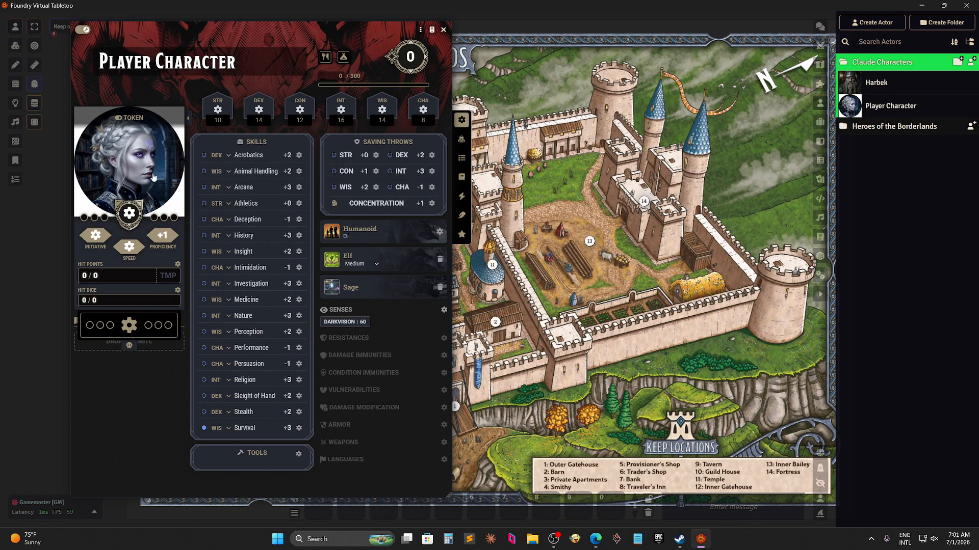
Add the Spellbook from the Equipment items folder to the character's inventory.
{"action": "left_click", "coordinate": [461, 140]}
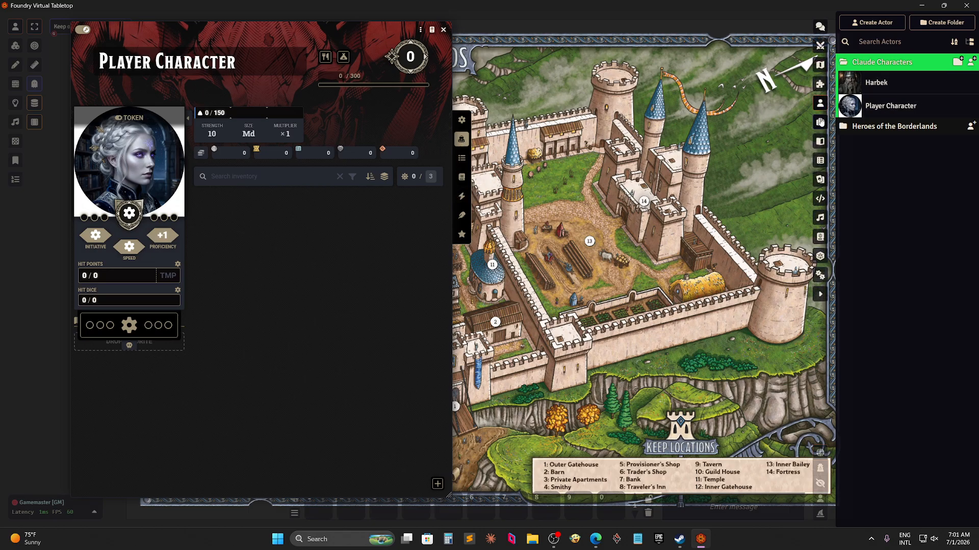
{"action": "left_click", "coordinate": [820, 122]}
{"action": "scroll", "coordinate": [932, 175], "scroll_direction": "down", "scroll_amount": 6}
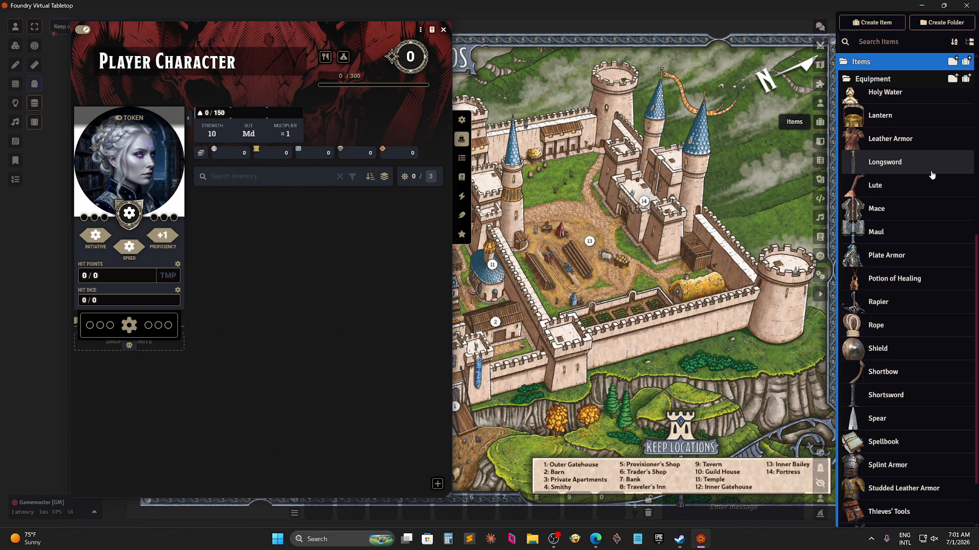
{"action": "scroll", "coordinate": [931, 175], "scroll_direction": "down", "scroll_amount": 2}
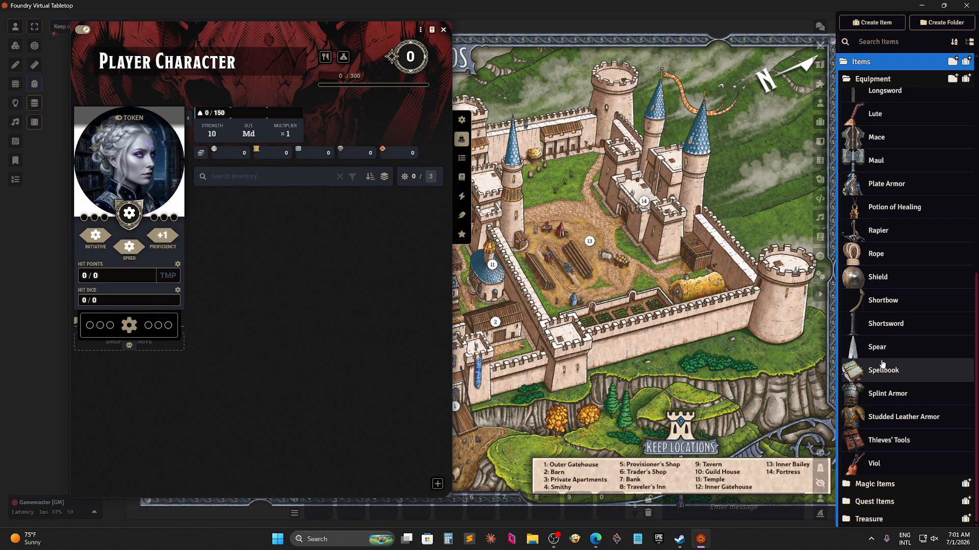
{"action": "left_click_drag", "start_coordinate": [884, 370], "coordinate": [361, 306]}
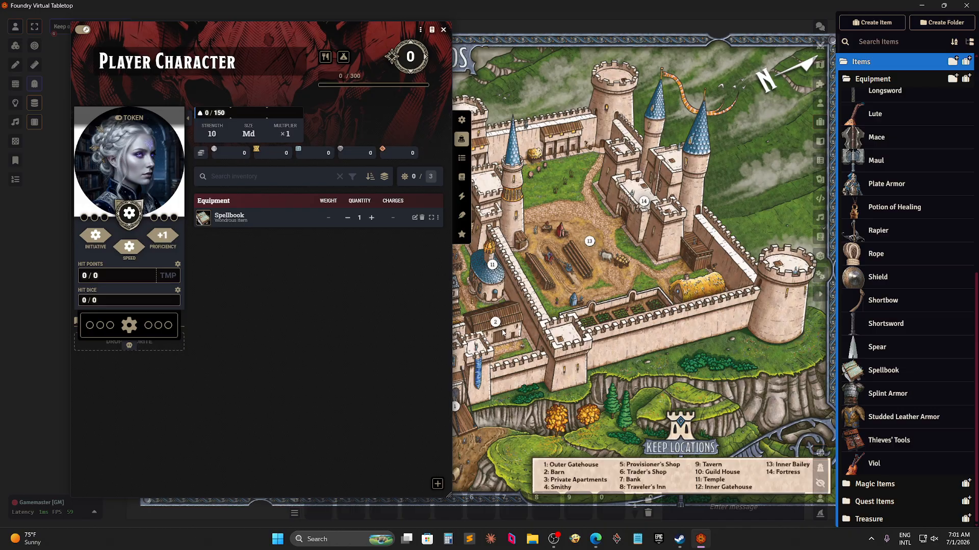
Review the character's abilities and skills with edit mode off, and put the sheet back in edit mode.
{"action": "left_click", "coordinate": [463, 121]}
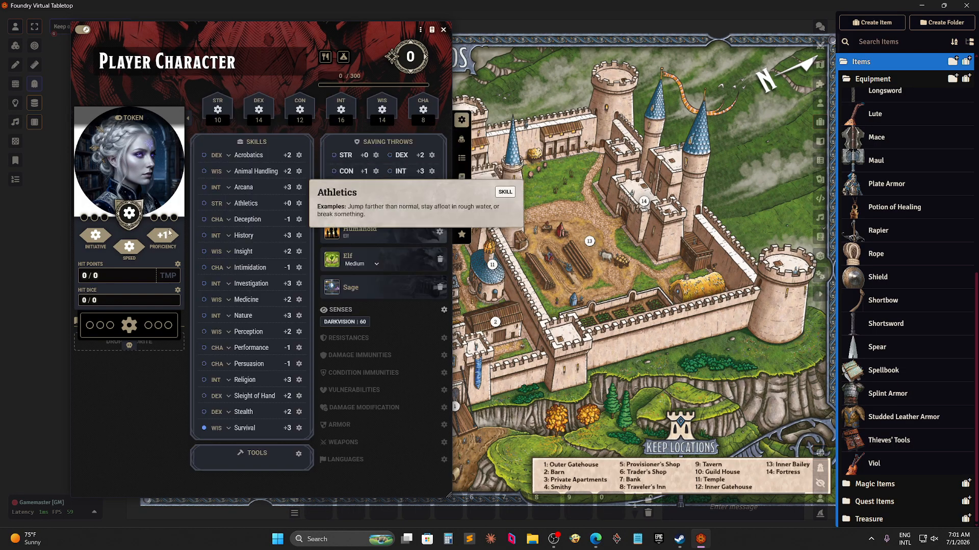
{"action": "left_click", "coordinate": [81, 30]}
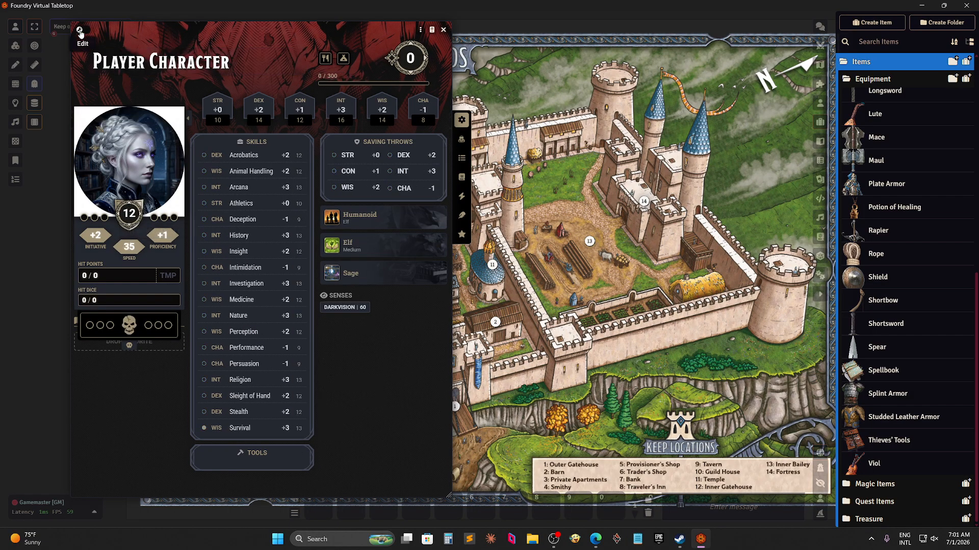
{"action": "left_click", "coordinate": [80, 30]}
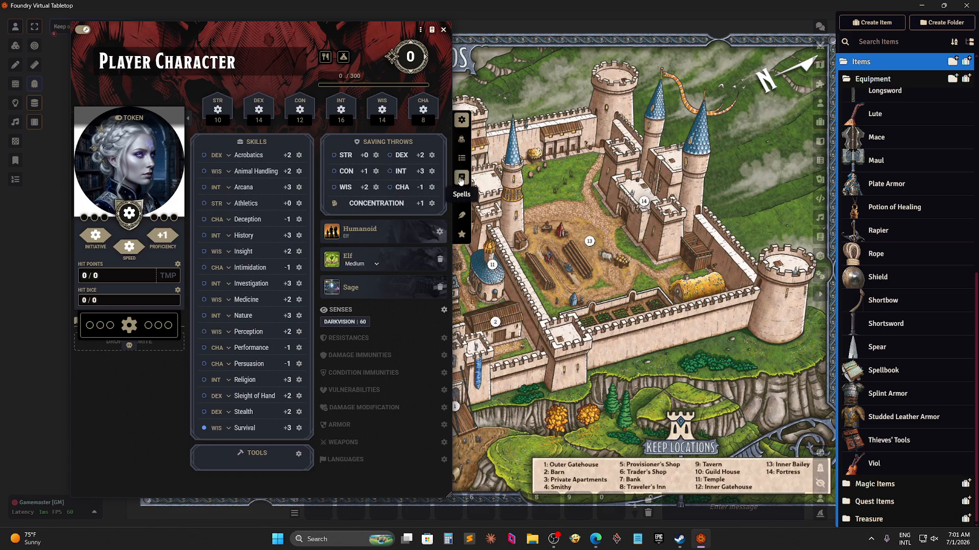
Show the character's spells and import all content of the D&D Modern Content Spells compendium into a new folder named Spells.
{"action": "left_click", "coordinate": [461, 179]}
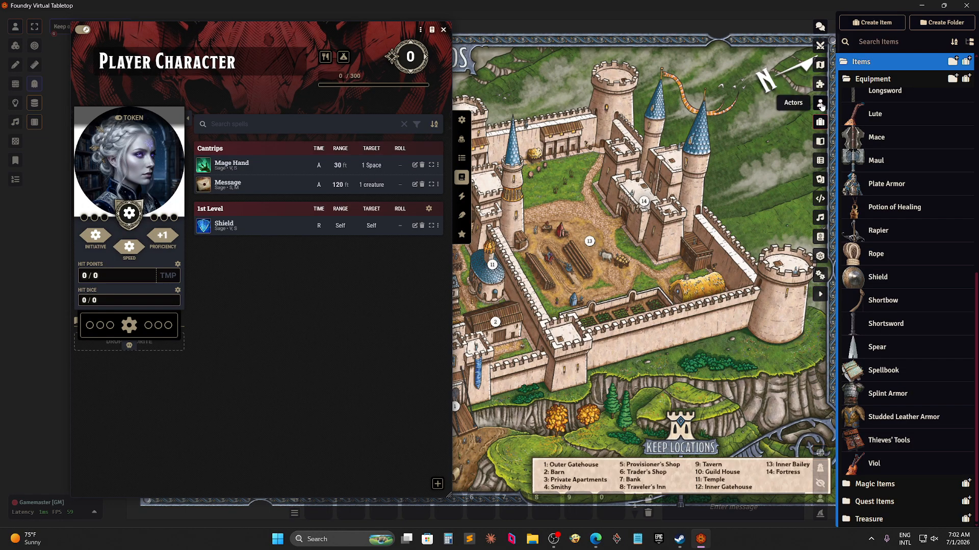
{"action": "left_click", "coordinate": [820, 276]}
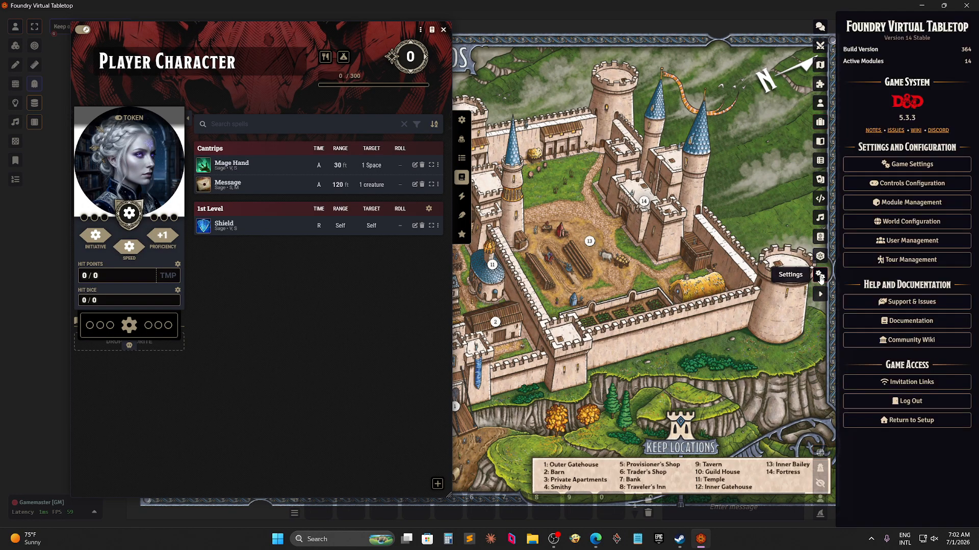
{"action": "left_click", "coordinate": [819, 237]}
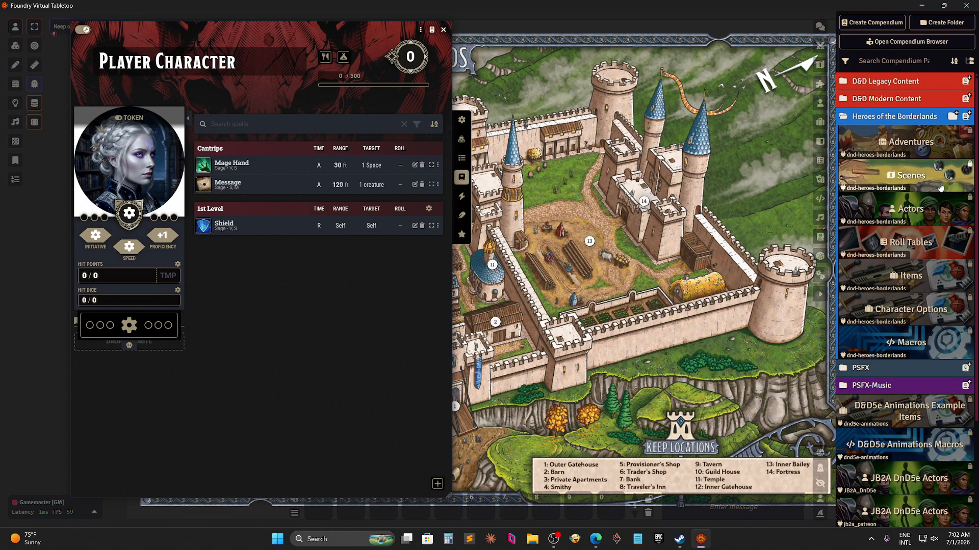
{"action": "left_click", "coordinate": [898, 122]}
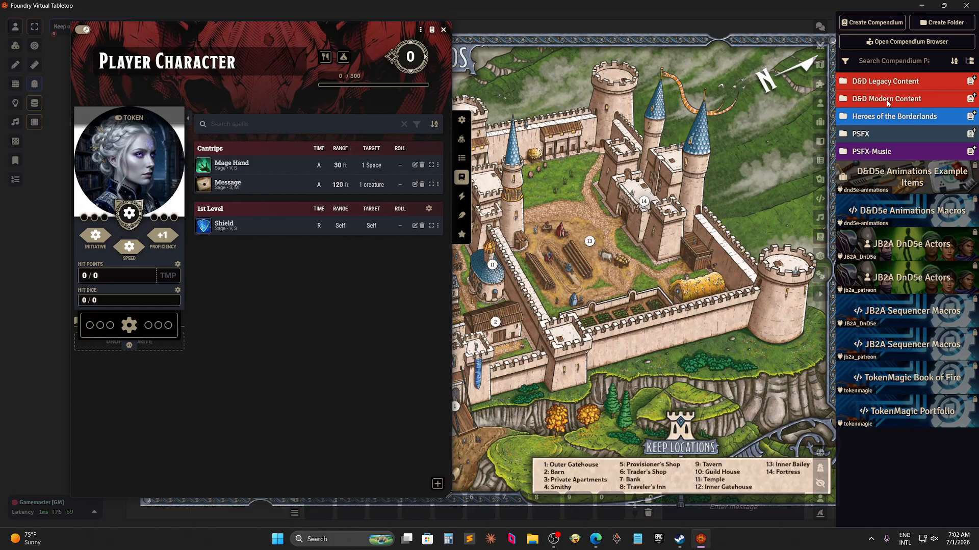
{"action": "left_click", "coordinate": [887, 102]}
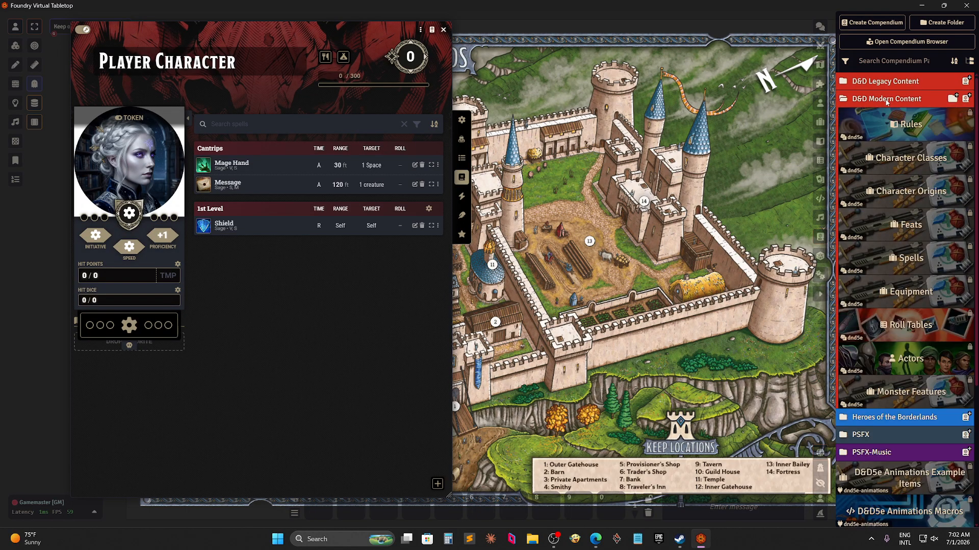
{"action": "right_click", "coordinate": [883, 259]}
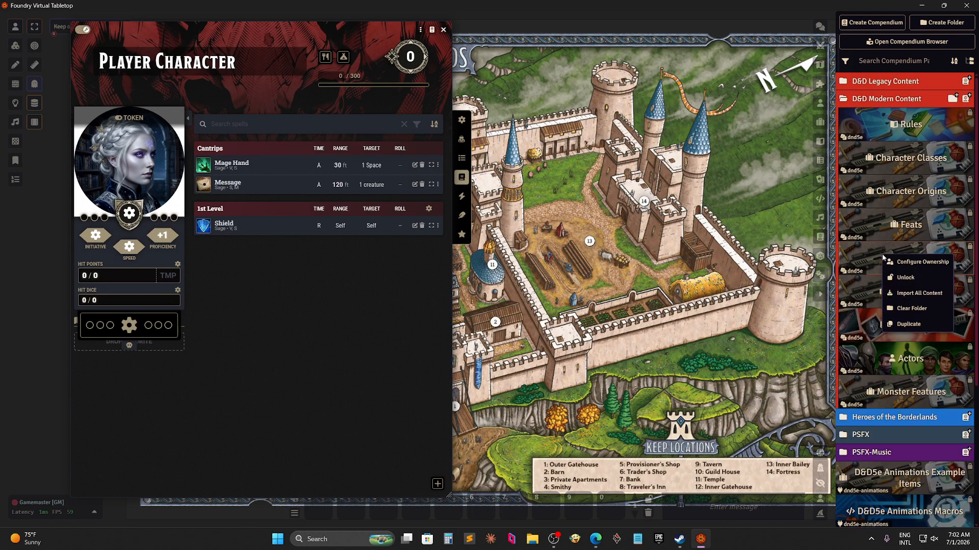
{"action": "left_click", "coordinate": [920, 294]}
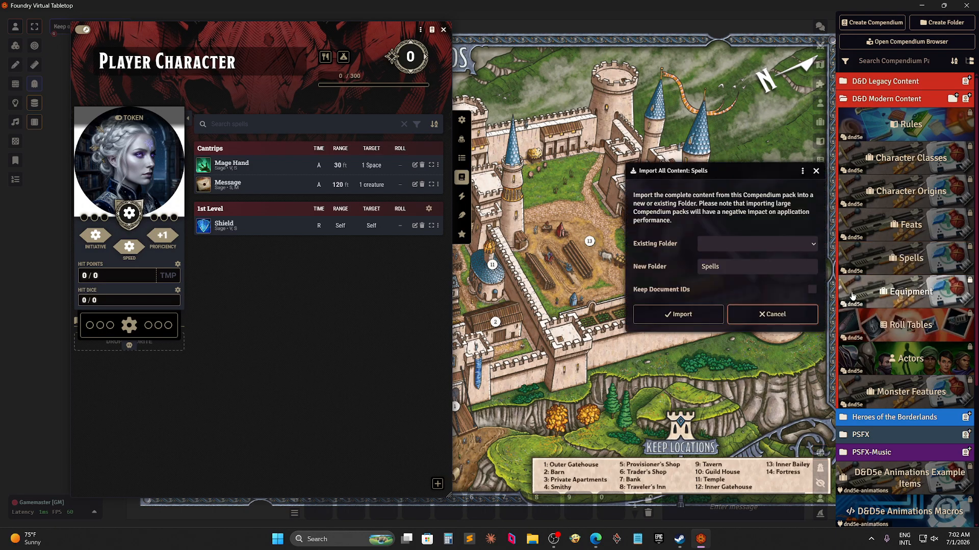
{"action": "left_click", "coordinate": [689, 317]}
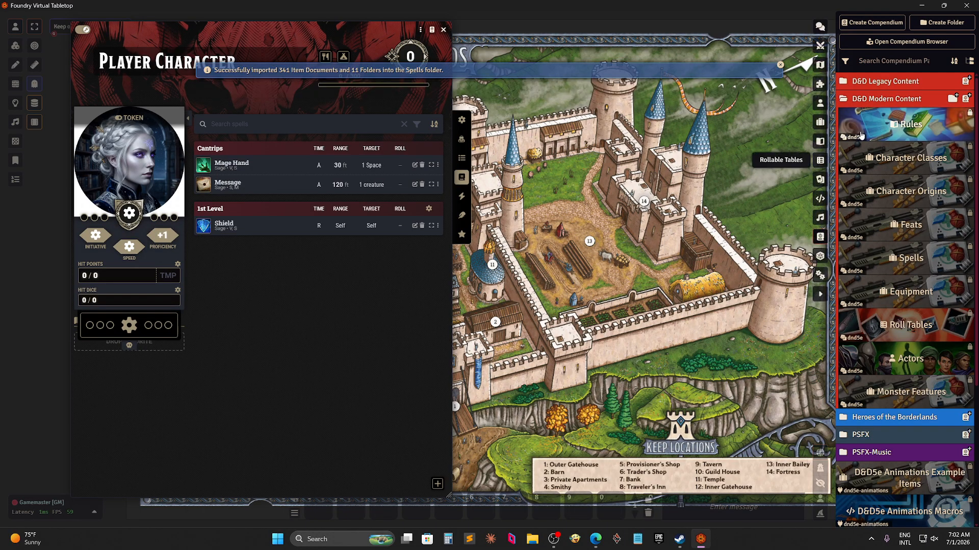
Expand the 1st Level folder of the imported Spells items and add Burning Hands to the character's spells.
{"action": "left_click", "coordinate": [819, 121]}
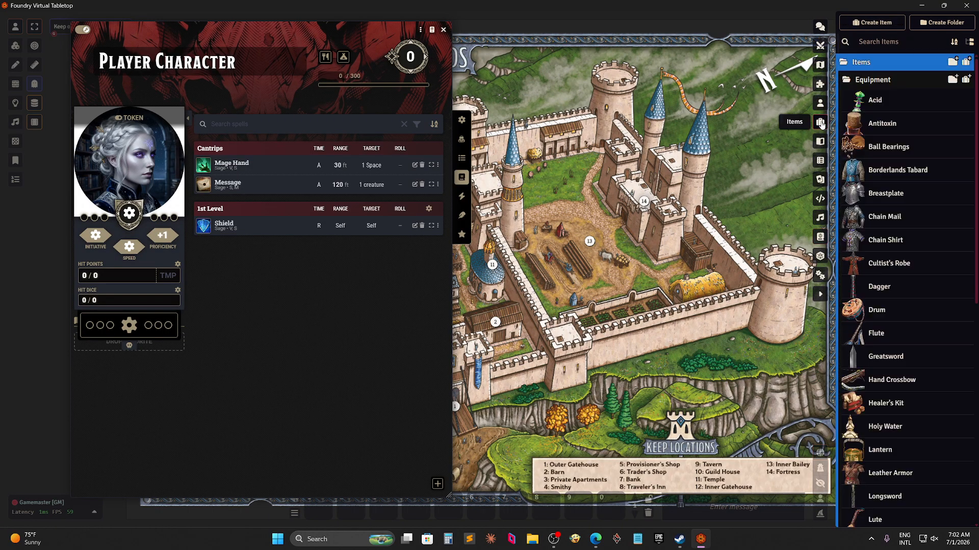
{"action": "left_click", "coordinate": [881, 80]}
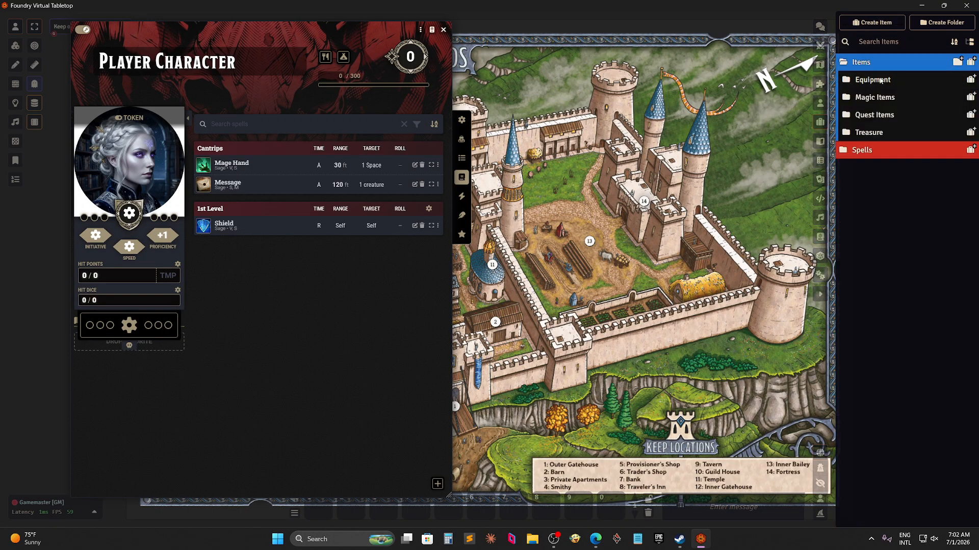
{"action": "left_click", "coordinate": [872, 153]}
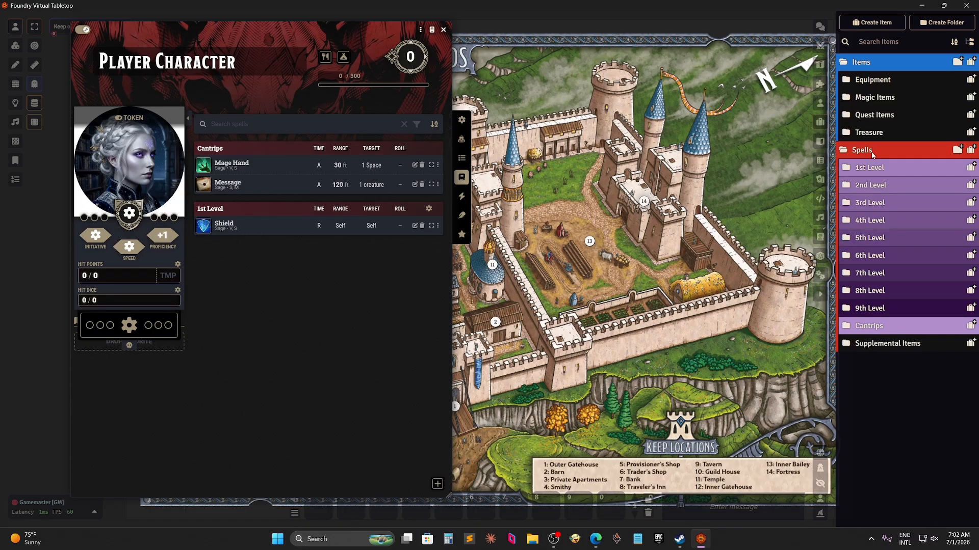
{"action": "left_click", "coordinate": [897, 171]}
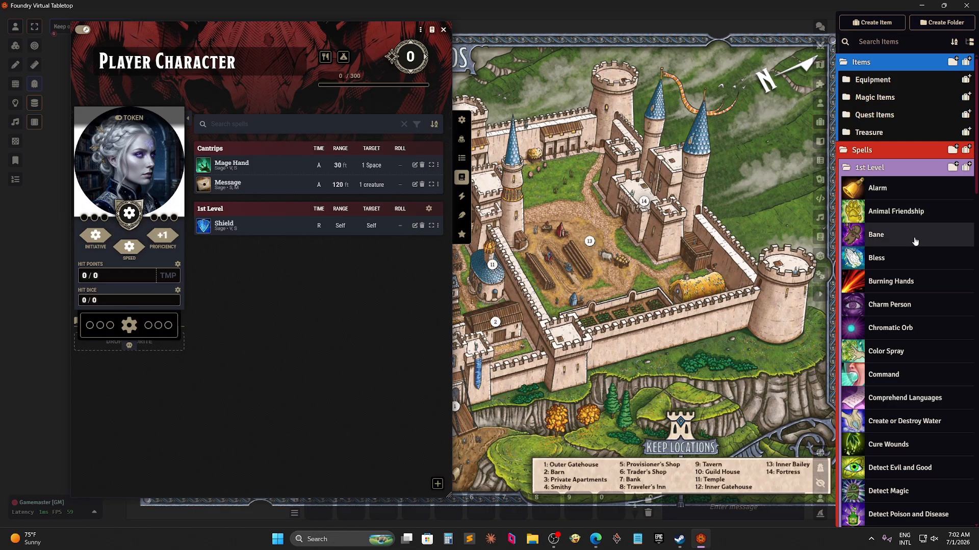
{"action": "scroll", "coordinate": [933, 259], "scroll_direction": "down", "scroll_amount": 2}
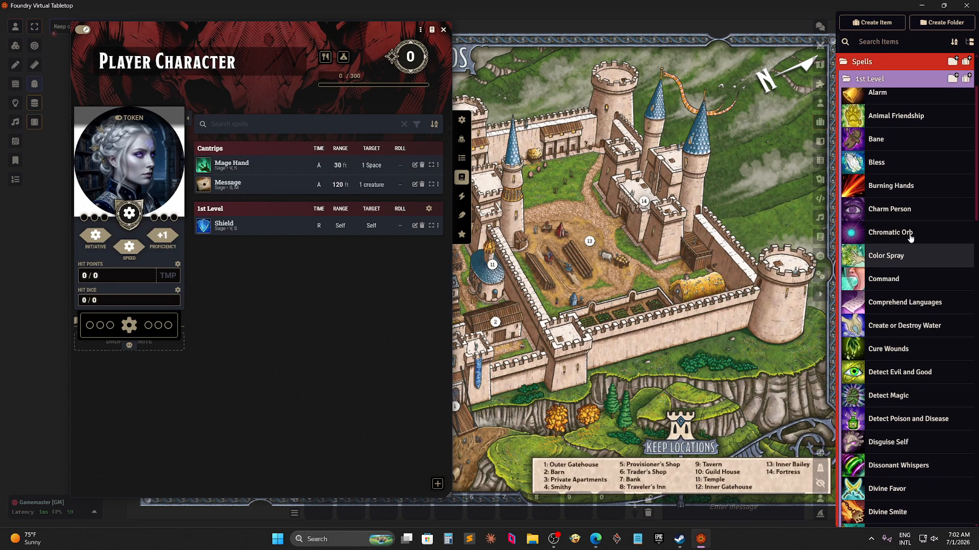
{"action": "mouse_move", "coordinate": [898, 194]}
{"action": "left_mouse_down"}
{"action": "mouse_move", "coordinate": [713, 244]}
{"action": "mouse_move", "coordinate": [296, 329]}
{"action": "mouse_move", "coordinate": [329, 330]}
{"action": "left_mouse_up"}
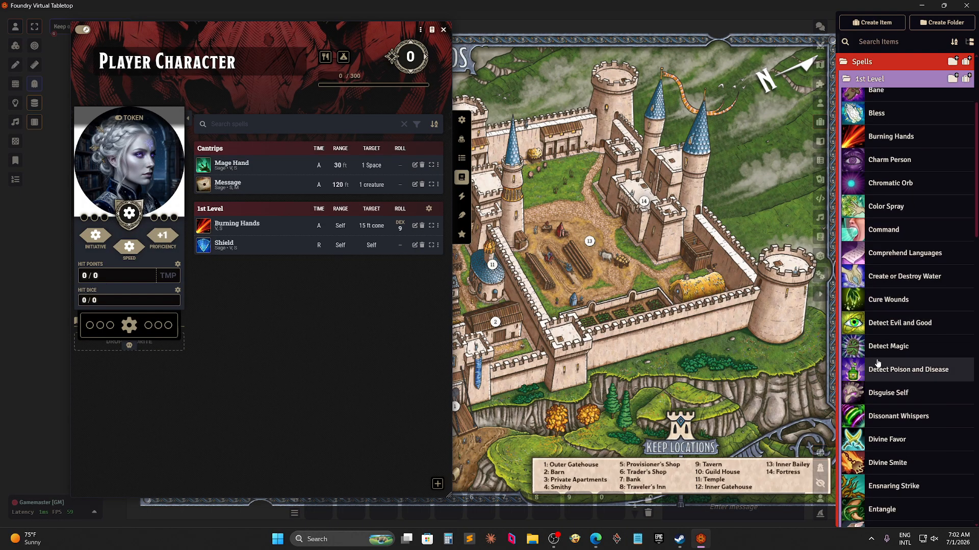
Add the 1st-level spell Feather Fall to the character.
{"action": "scroll", "coordinate": [897, 372], "scroll_direction": "down", "scroll_amount": 5}
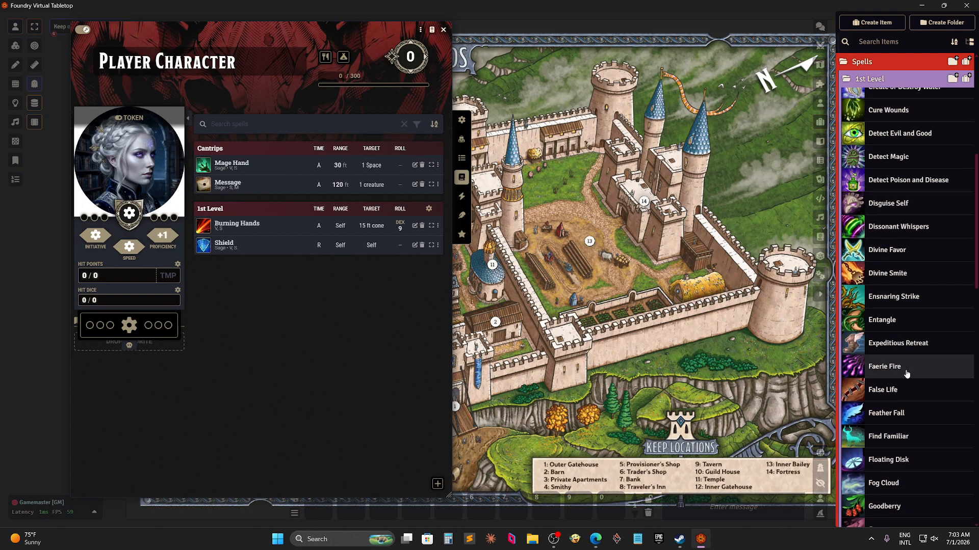
{"action": "scroll", "coordinate": [905, 373], "scroll_direction": "down", "scroll_amount": 2}
{"action": "left_click_drag", "start_coordinate": [892, 318], "coordinate": [282, 369]}
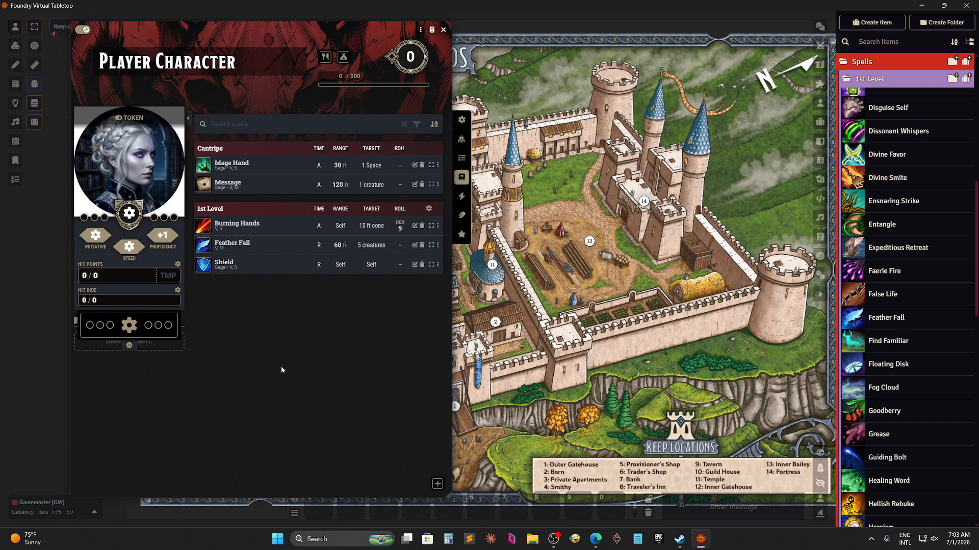
Look through the 1st Level spells and add Mage Armor to the character.
{"action": "scroll", "coordinate": [902, 357], "scroll_direction": "down", "scroll_amount": 4}
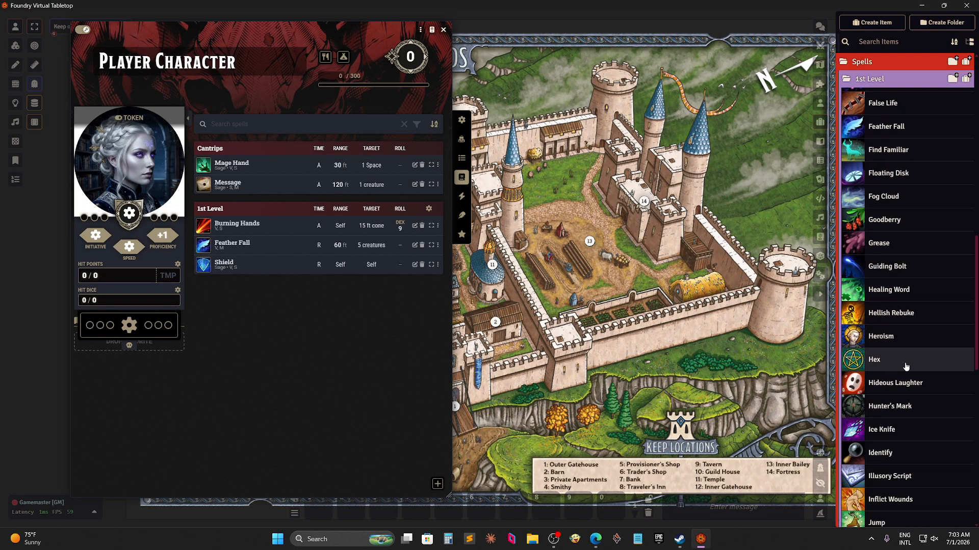
{"action": "scroll", "coordinate": [907, 367], "scroll_direction": "down", "scroll_amount": 4}
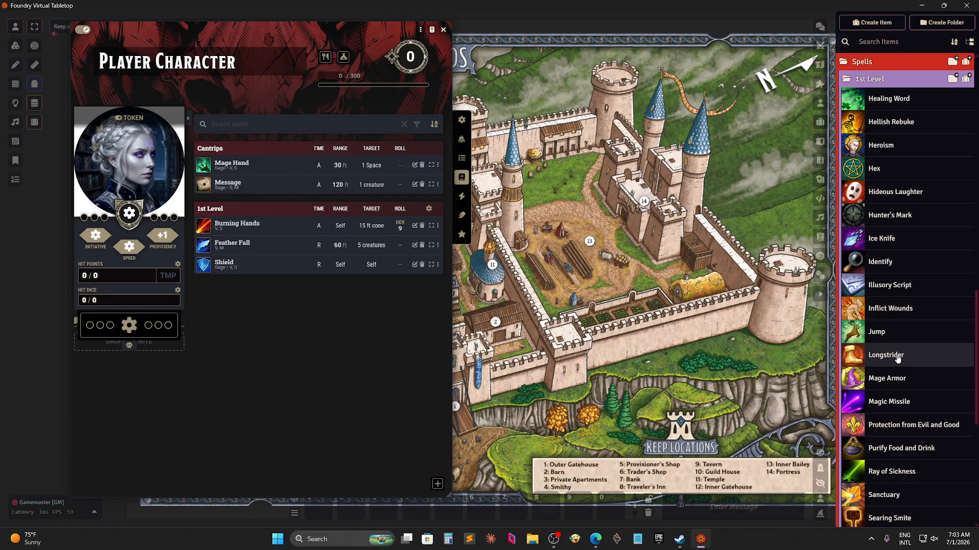
{"action": "scroll", "coordinate": [898, 358], "scroll_direction": "down", "scroll_amount": 3}
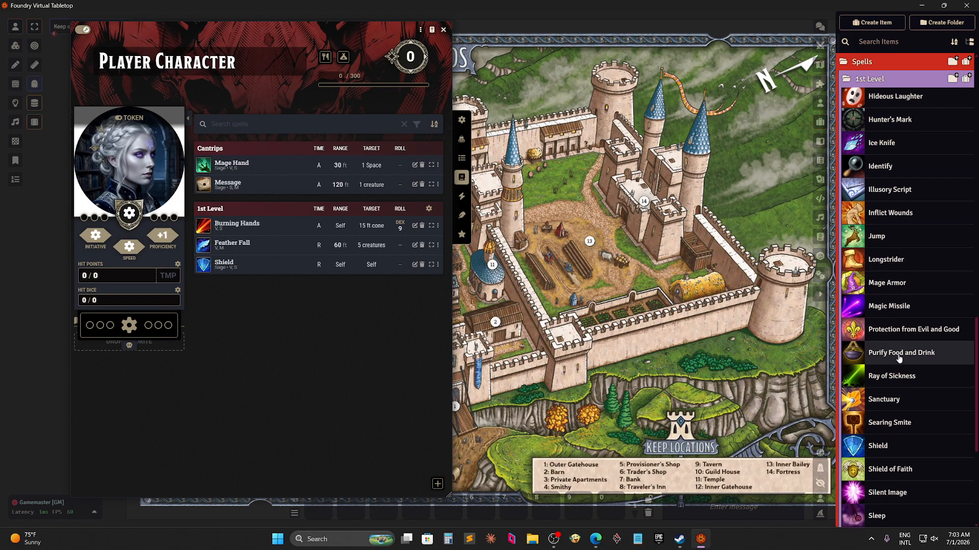
{"action": "scroll", "coordinate": [900, 358], "scroll_direction": "up", "scroll_amount": 1}
{"action": "scroll", "coordinate": [899, 358], "scroll_direction": "up", "scroll_amount": 1}
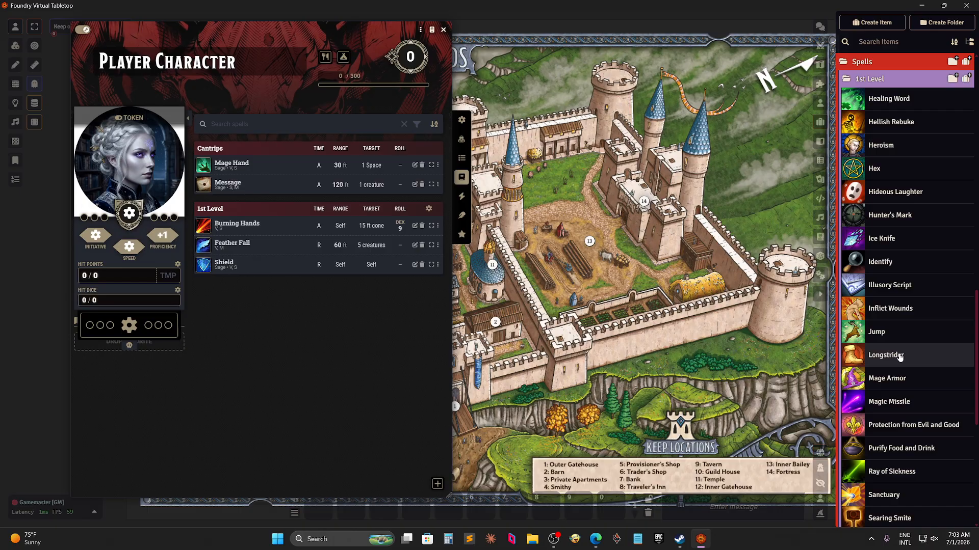
{"action": "scroll", "coordinate": [900, 358], "scroll_direction": "up", "scroll_amount": 1}
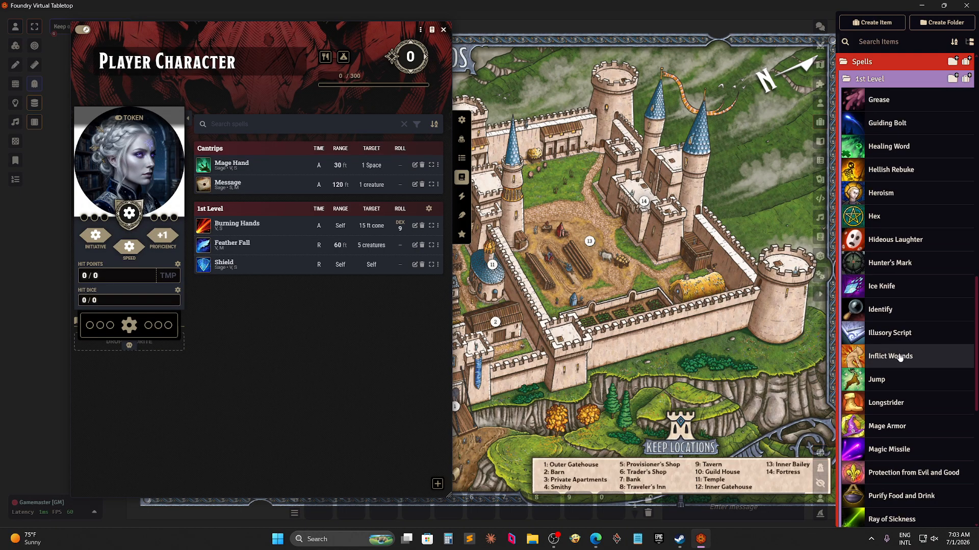
{"action": "scroll", "coordinate": [900, 358], "scroll_direction": "up", "scroll_amount": 5}
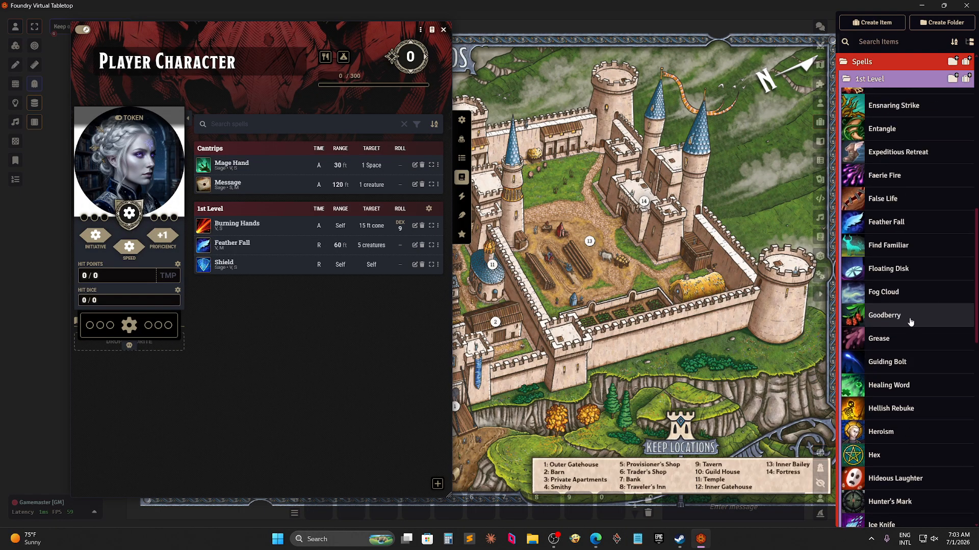
{"action": "scroll", "coordinate": [910, 329], "scroll_direction": "down", "scroll_amount": 4}
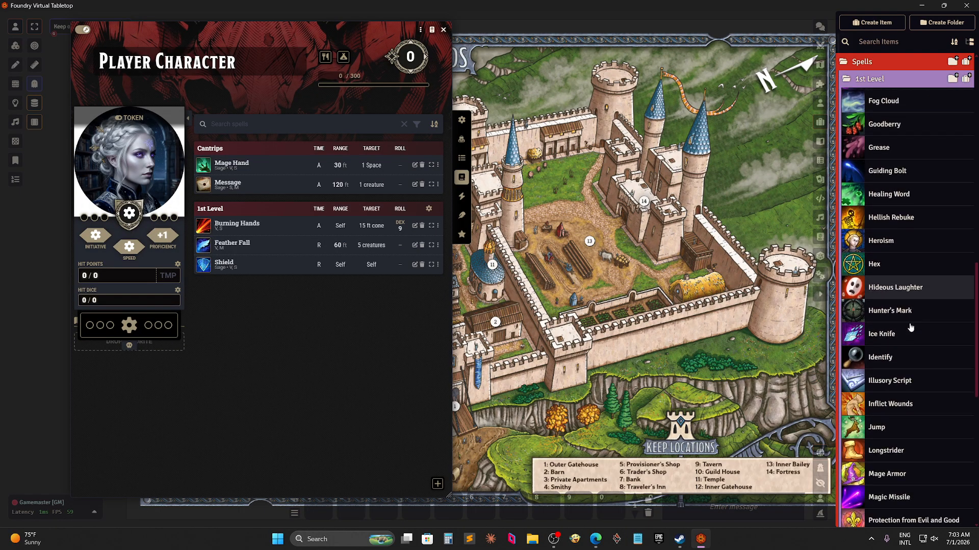
{"action": "scroll", "coordinate": [892, 346], "scroll_direction": "down", "scroll_amount": 5}
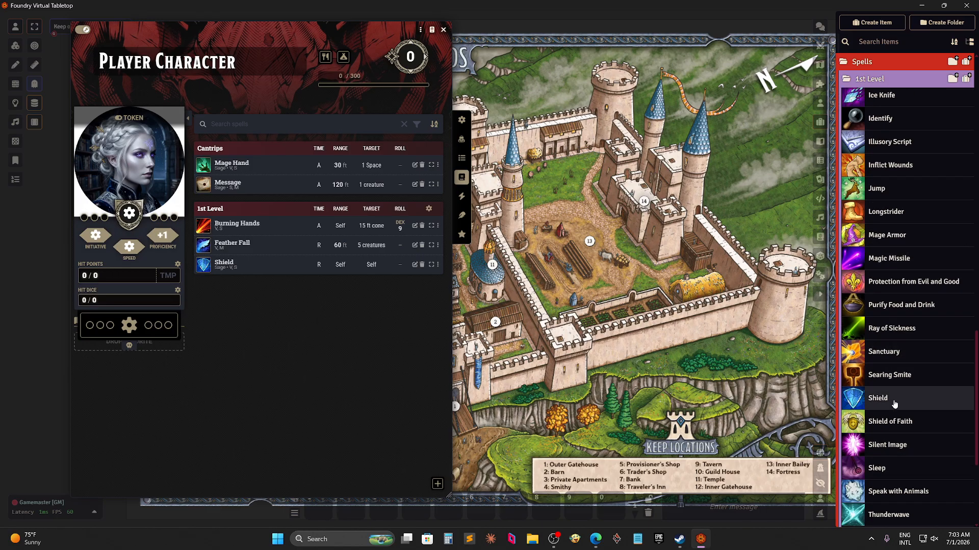
{"action": "left_click_drag", "start_coordinate": [862, 237], "coordinate": [304, 386]}
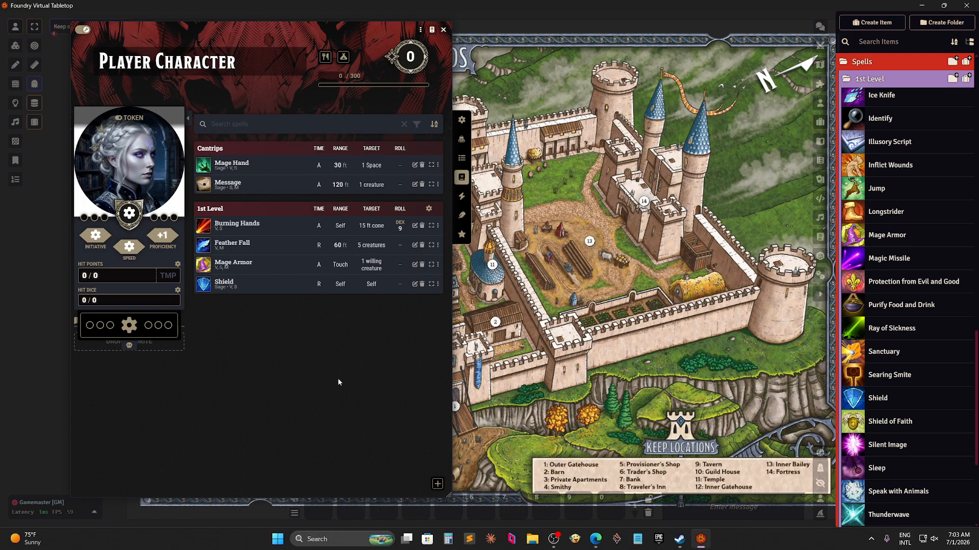
Add the 1st-level spells Magic Missile and Sleep to the character's spell list.
{"action": "left_click_drag", "start_coordinate": [861, 259], "coordinate": [322, 380]}
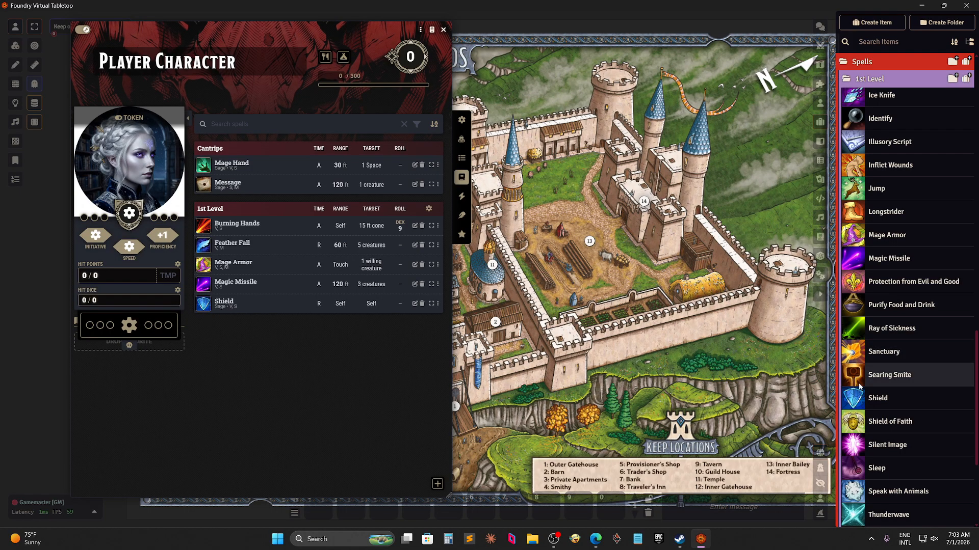
{"action": "left_click_drag", "start_coordinate": [852, 470], "coordinate": [357, 414]}
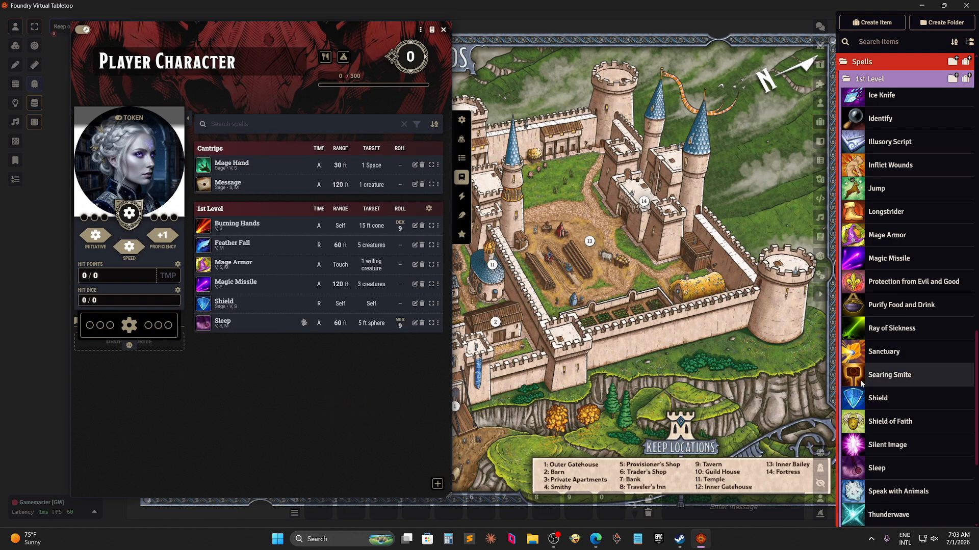
{"action": "scroll", "coordinate": [867, 423], "scroll_direction": "down", "scroll_amount": 2}
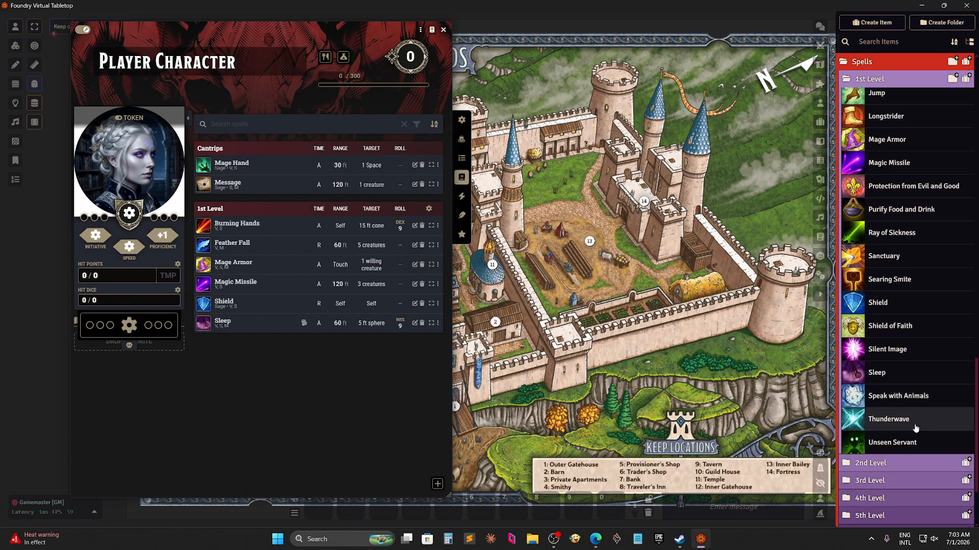
Add the 1st-level spell Thunderwave to the character and collapse the 1st Level folder.
{"action": "left_click_drag", "start_coordinate": [849, 423], "coordinate": [354, 401]}
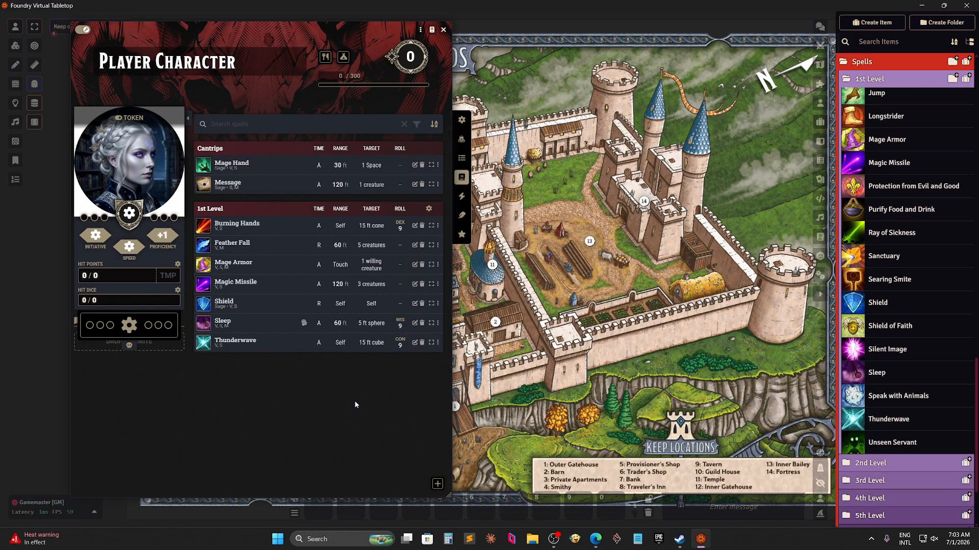
{"action": "left_click", "coordinate": [895, 79]}
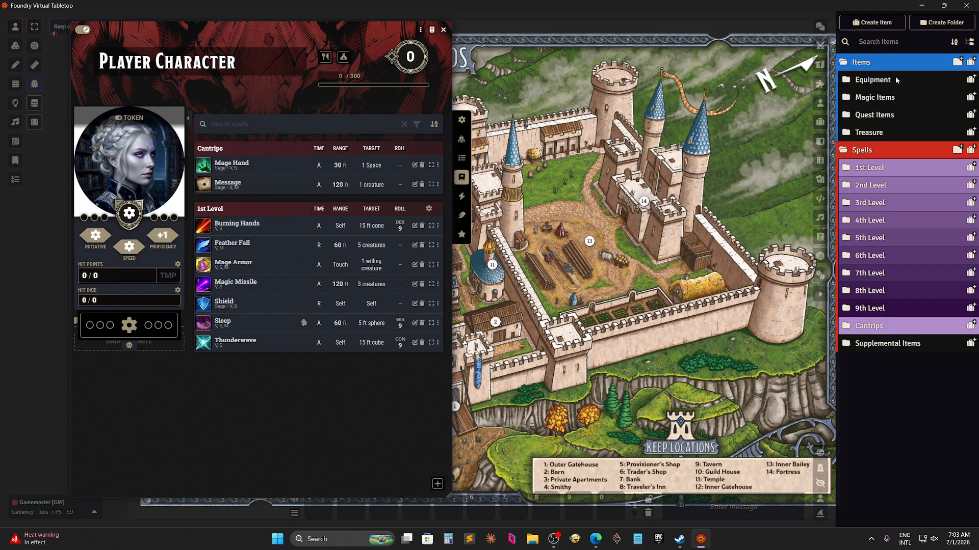
Add the cantrips Light, Ray of Frost and Shocking Grasp from the Cantrips folder to the character's spells.
{"action": "left_click", "coordinate": [869, 329]}
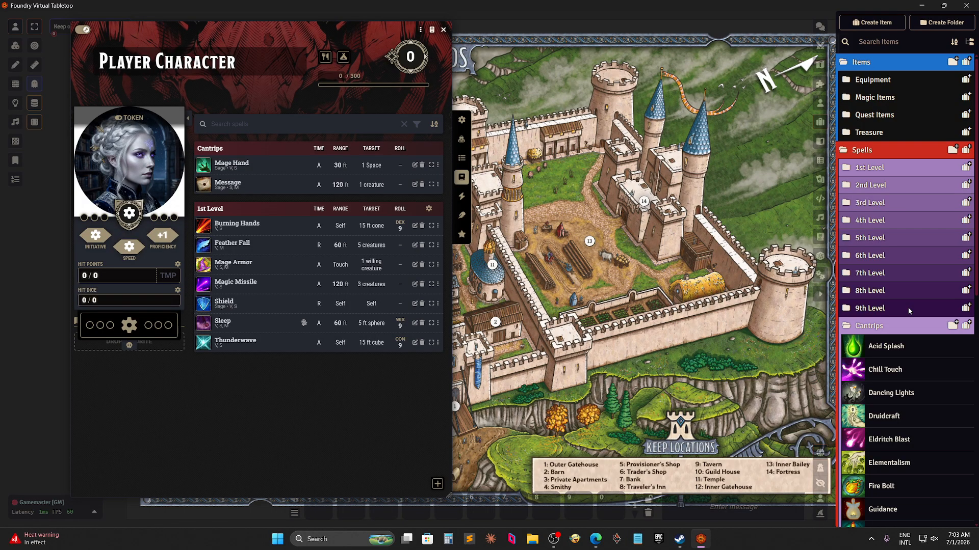
{"action": "scroll", "coordinate": [907, 307], "scroll_direction": "down", "scroll_amount": 5}
{"action": "left_click_drag", "start_coordinate": [865, 253], "coordinate": [318, 409]}
{"action": "scroll", "coordinate": [897, 357], "scroll_direction": "down", "scroll_amount": 2}
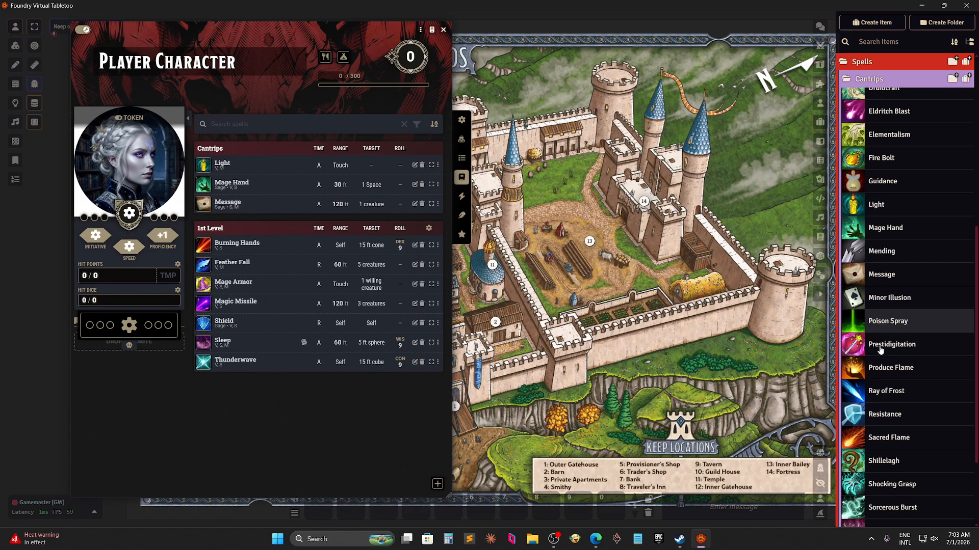
{"action": "left_click_drag", "start_coordinate": [854, 339], "coordinate": [289, 434]}
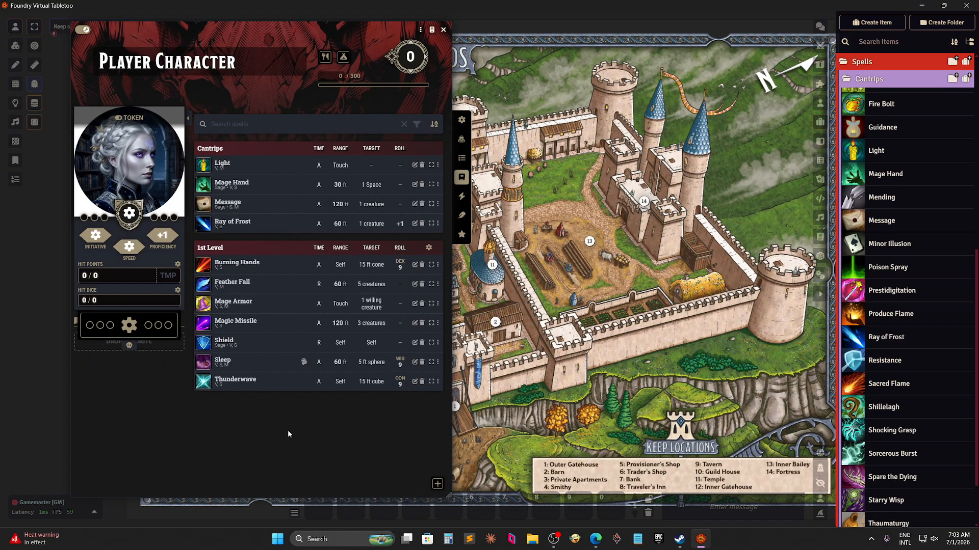
{"action": "scroll", "coordinate": [889, 367], "scroll_direction": "down", "scroll_amount": 1}
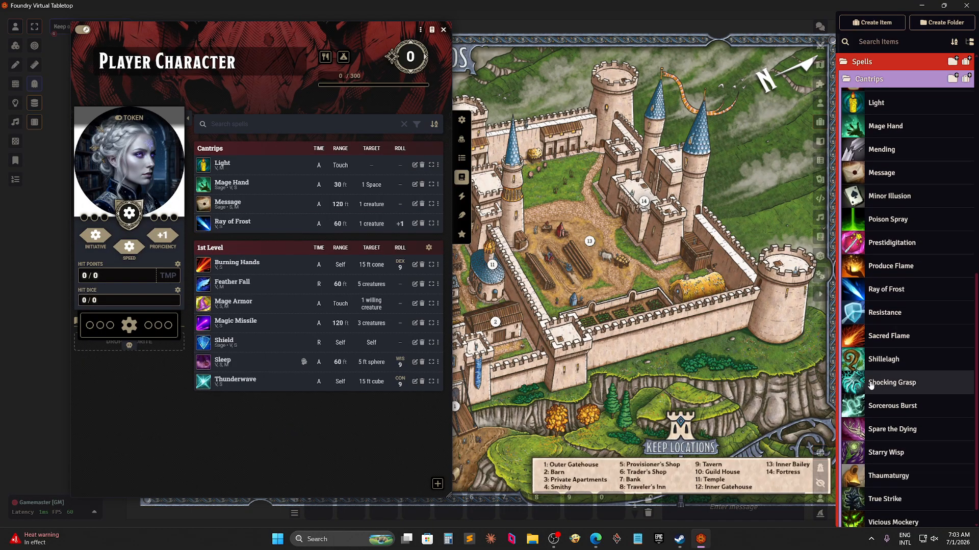
{"action": "left_click_drag", "start_coordinate": [854, 383], "coordinate": [313, 426]}
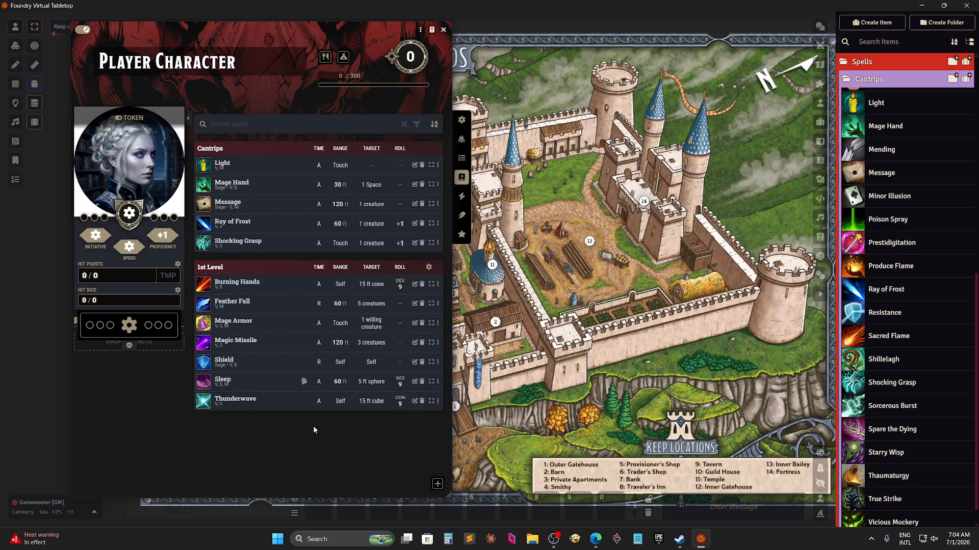
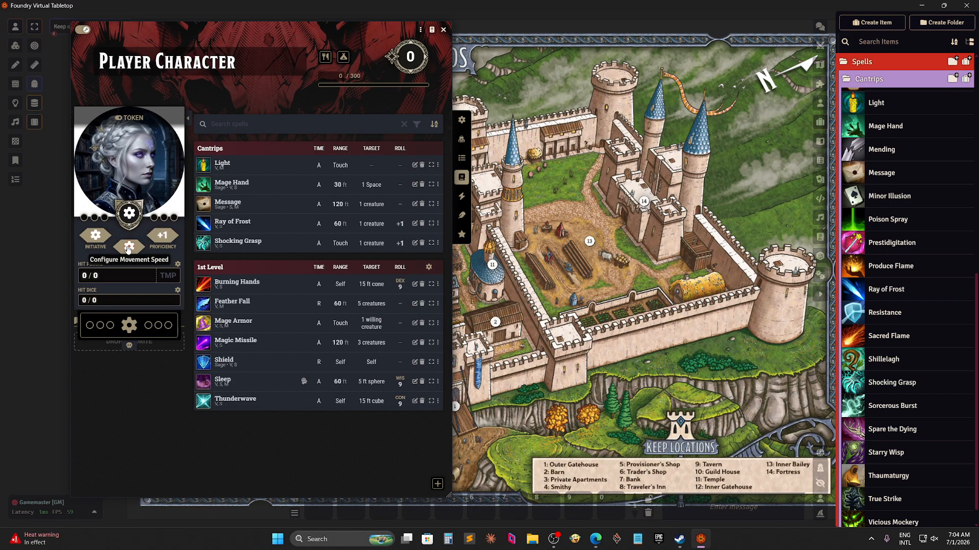
Take the character sheet out of edit mode and mark Mage Armor as prepared.
{"action": "left_click", "coordinate": [79, 30]}
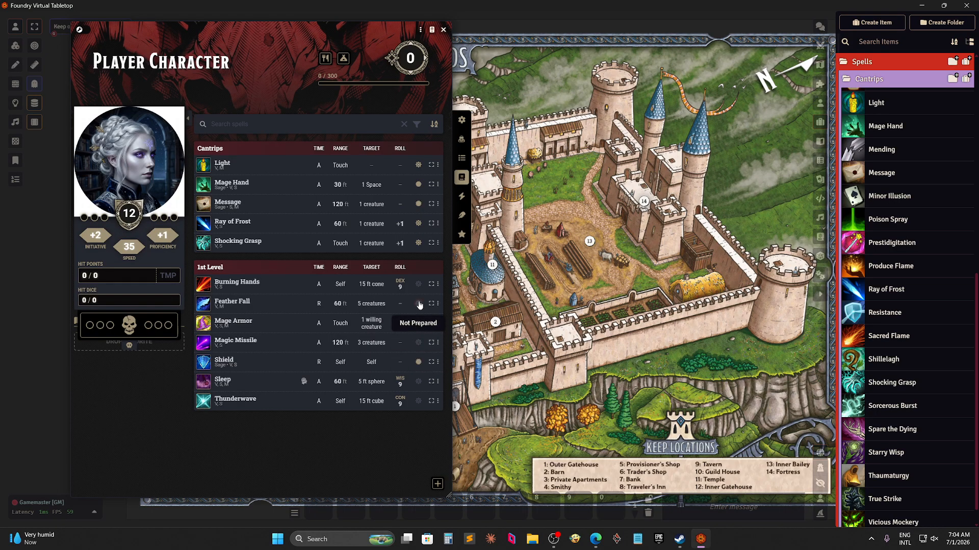
{"action": "left_click", "coordinate": [418, 324]}
{"action": "left_click", "coordinate": [418, 325]}
{"action": "left_click", "coordinate": [418, 325]}
Check the casting options of Mage Armor, and close them and the character sheet without casting.
{"action": "mouse_move", "coordinate": [235, 322]}
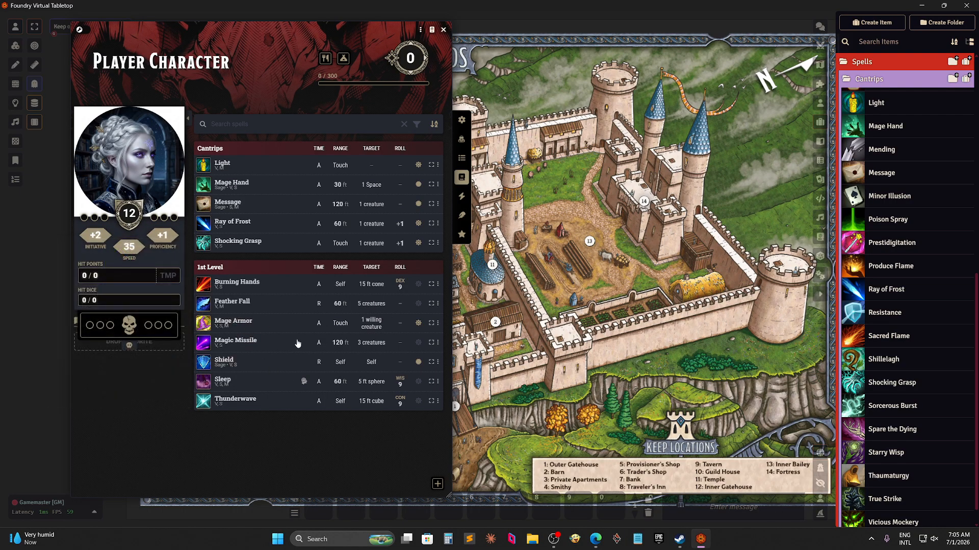
{"action": "left_click", "coordinate": [235, 322]}
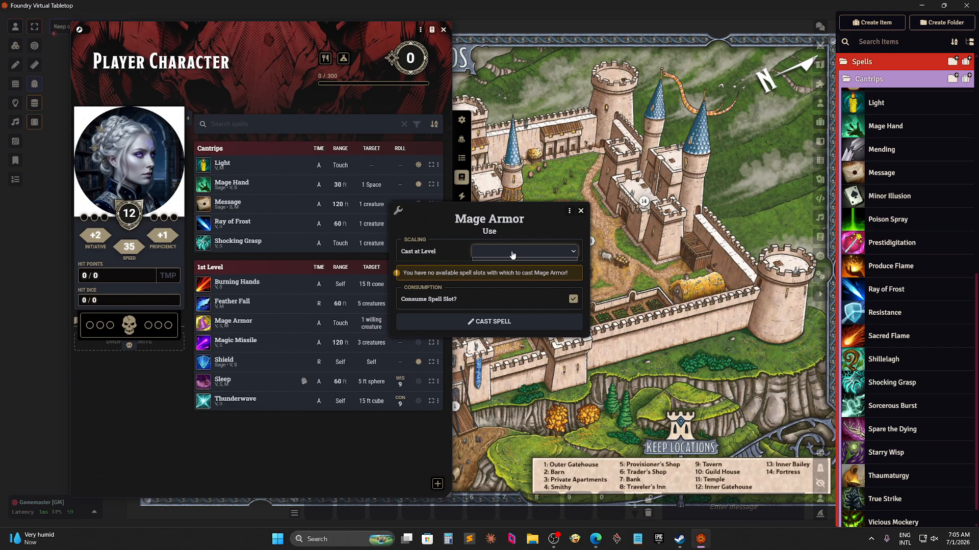
{"action": "left_click", "coordinate": [276, 470]}
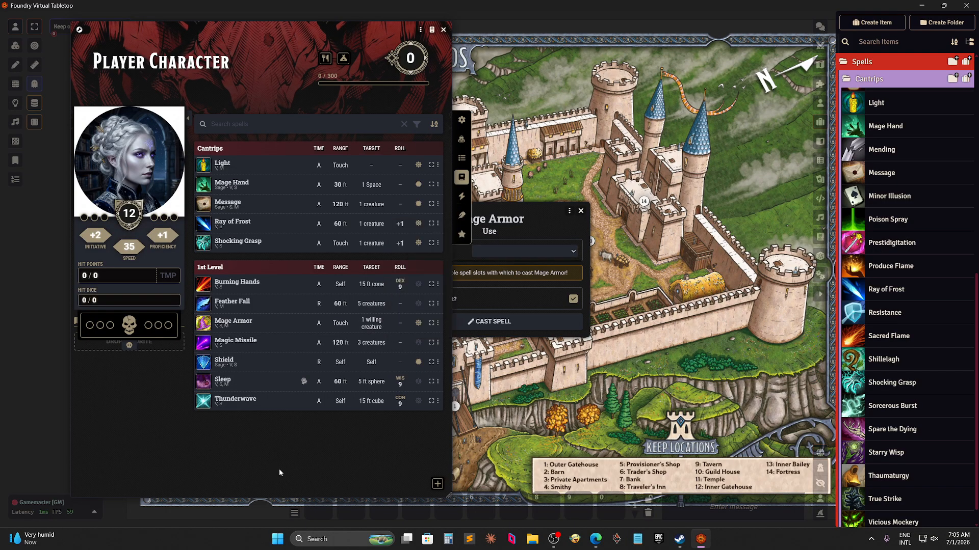
{"action": "left_click", "coordinate": [444, 30]}
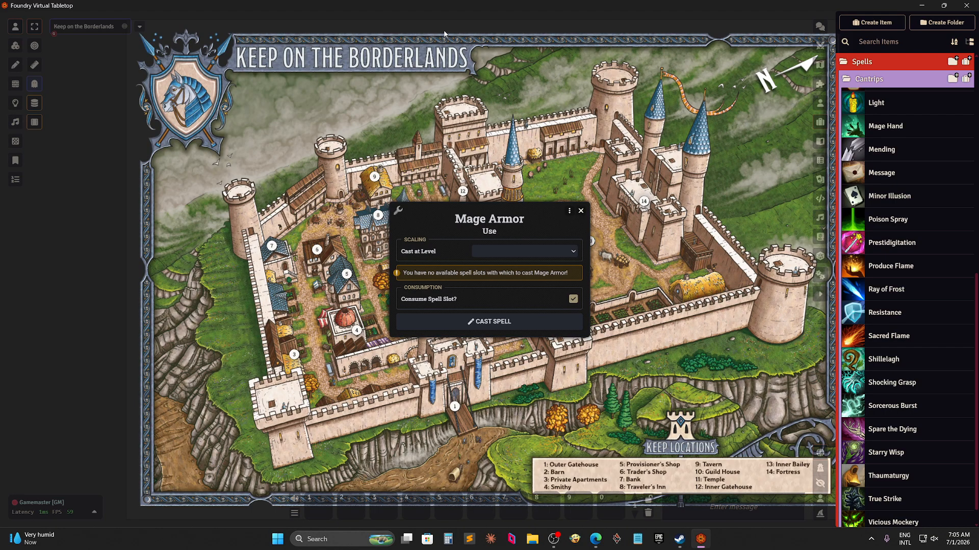
{"action": "left_click", "coordinate": [581, 210]}
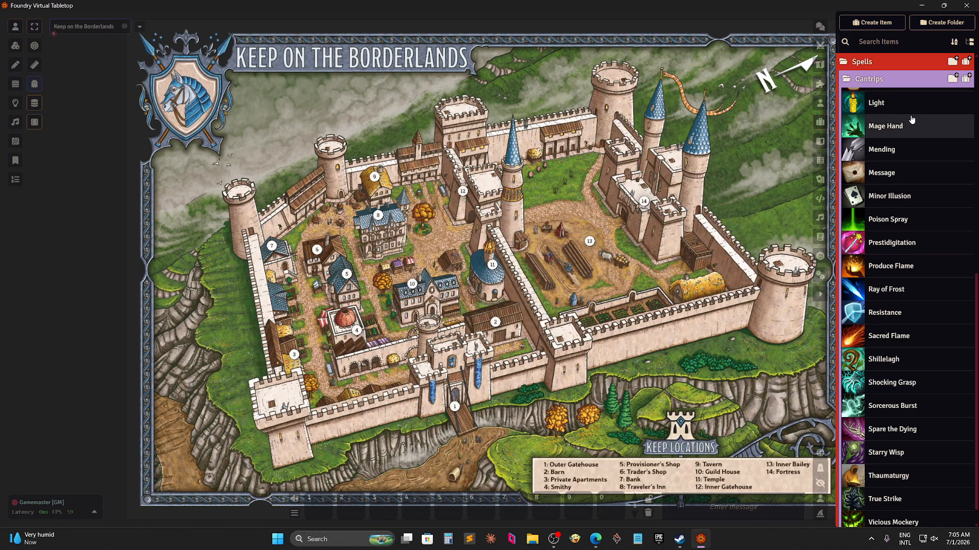
Collapse the Cantrips folder and reopen the Player Character sheet from the Claude Characters folder.
{"action": "left_click", "coordinate": [896, 81]}
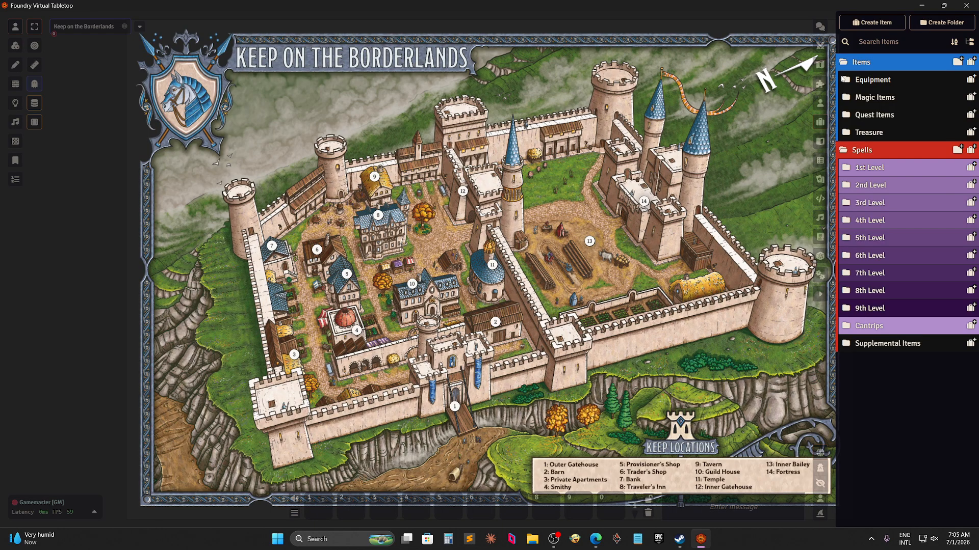
{"action": "left_click", "coordinate": [820, 103]}
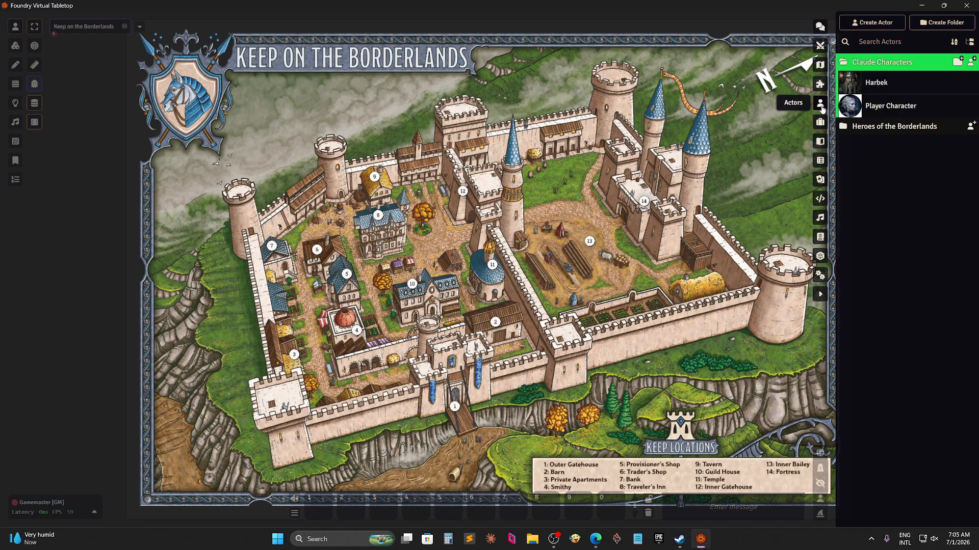
{"action": "left_click", "coordinate": [896, 110]}
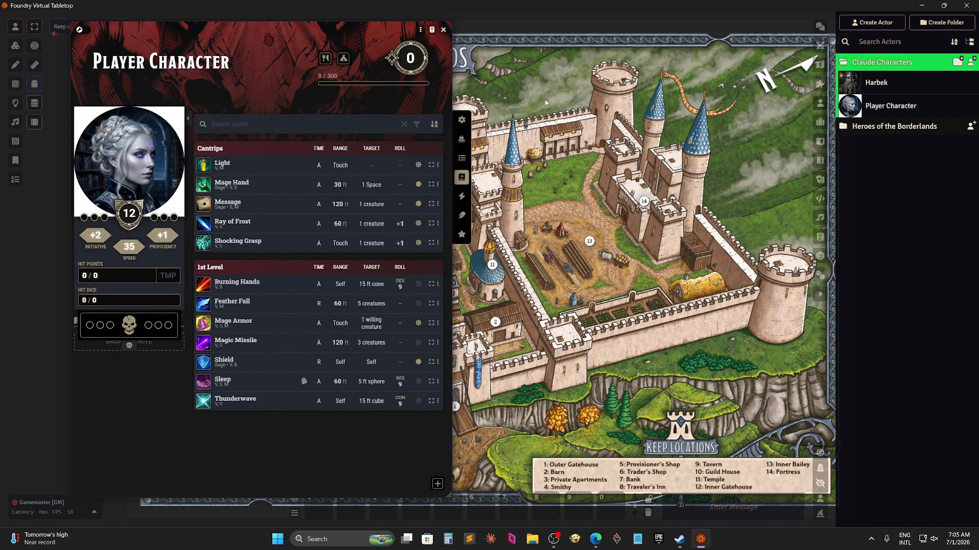
Put the character sheet in edit mode and rename the character from Player Character to Aelindra.
{"action": "left_click", "coordinate": [82, 30]}
{"action": "left_click", "coordinate": [235, 68]}
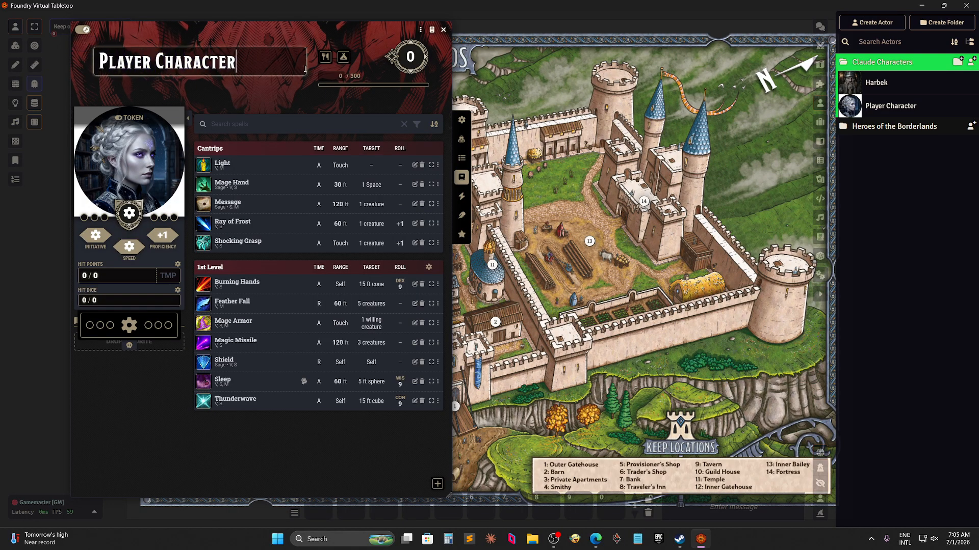
{"action": "key", "text": "BackSpace"}
{"action": "key", "text": "BackSpace"}
{"action": "key", "text": "BackSpace"}
{"action": "key", "text": "BackSpace"}
{"action": "key", "text": "BackSpace"}
{"action": "key", "text": "BackSpace"}
{"action": "key", "text": "BackSpace"}
{"action": "key", "text": "BackSpace"}
{"action": "key", "text": "BackSpace"}
{"action": "key", "text": "BackSpace"}
{"action": "key", "text": "BackSpace"}
{"action": "key", "text": "BackSpace"}
{"action": "key", "text": "BackSpace"}
{"action": "key", "text": "BackSpace"}
{"action": "key", "text": "BackSpace"}
{"action": "key", "text": "BackSpace"}
{"action": "type", "text": "A"}
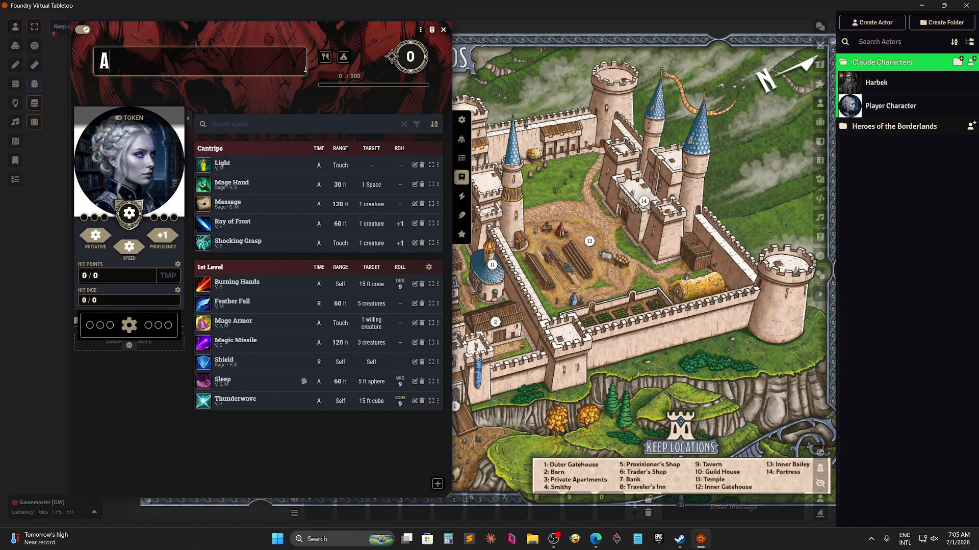
{"action": "type", "text": "elindra"}
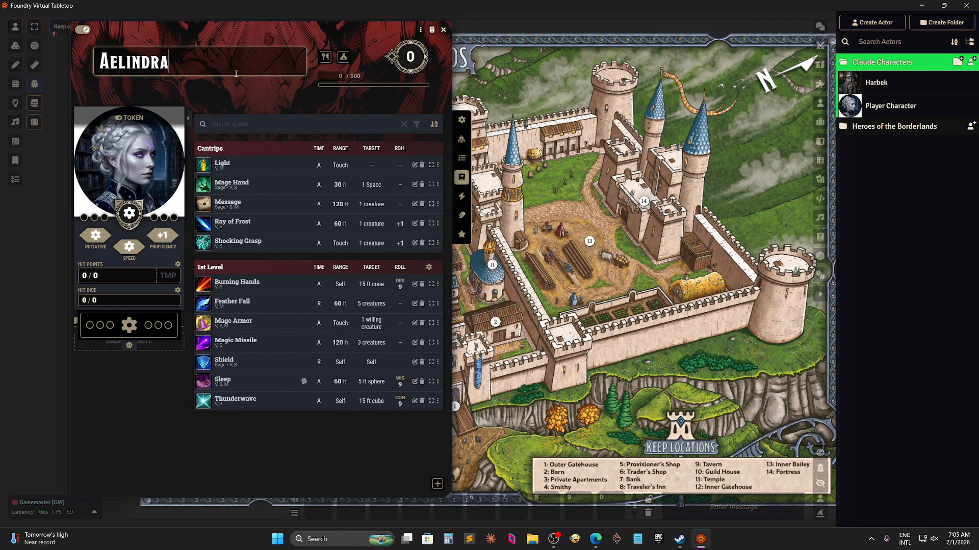
{"action": "mouse_move", "coordinate": [354, 323]}
{"action": "left_click", "coordinate": [463, 146]}
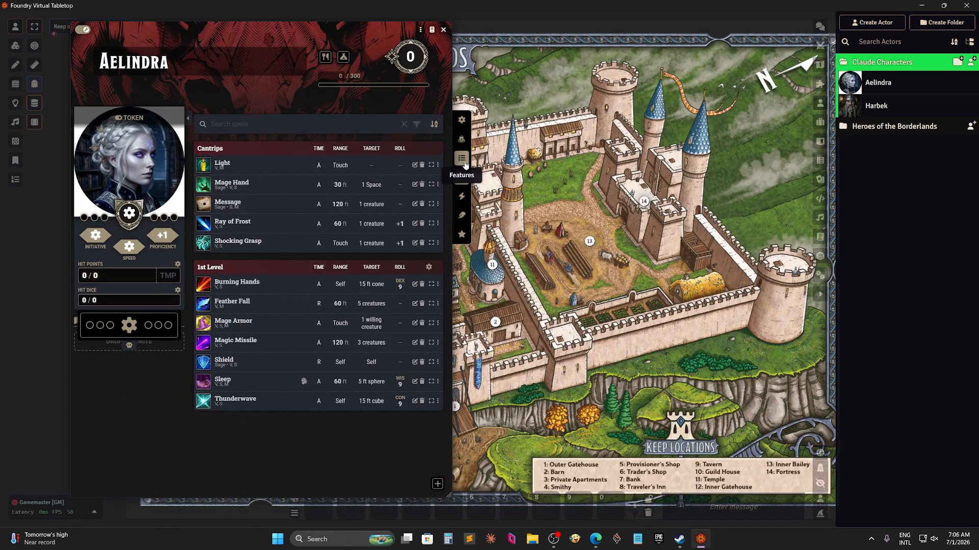
Review Aelindra's features, spells, ability scores and skills, Sage background and inventory.
{"action": "left_click", "coordinate": [464, 160]}
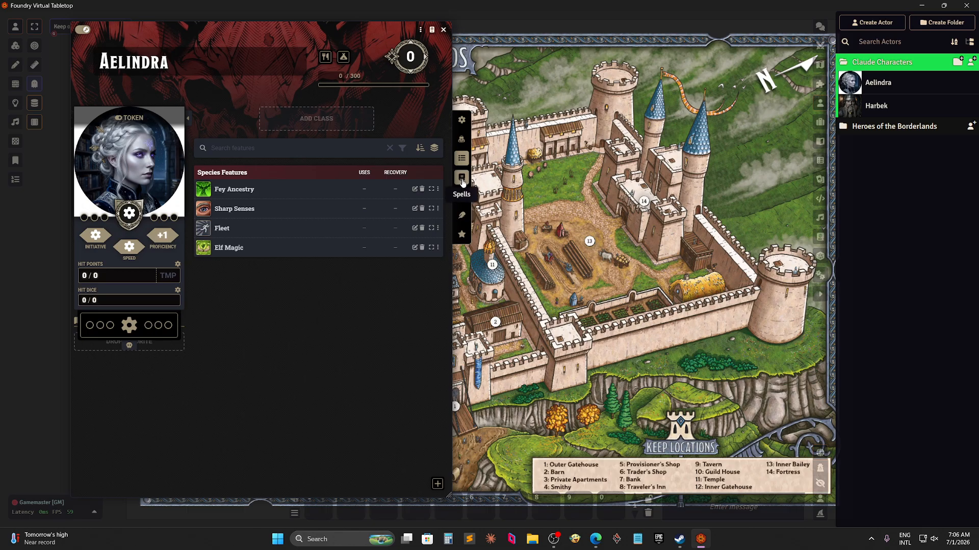
{"action": "left_click", "coordinate": [461, 178]}
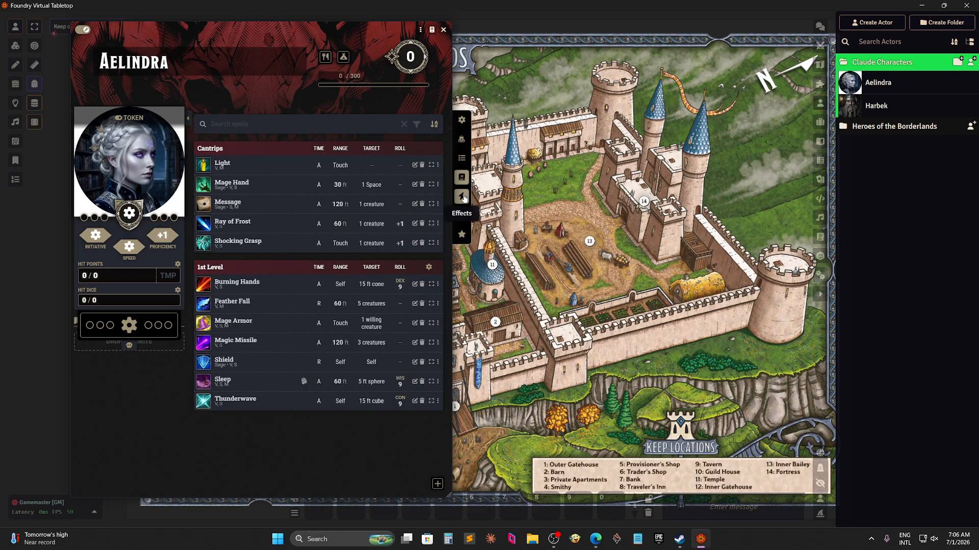
{"action": "left_click", "coordinate": [466, 127]}
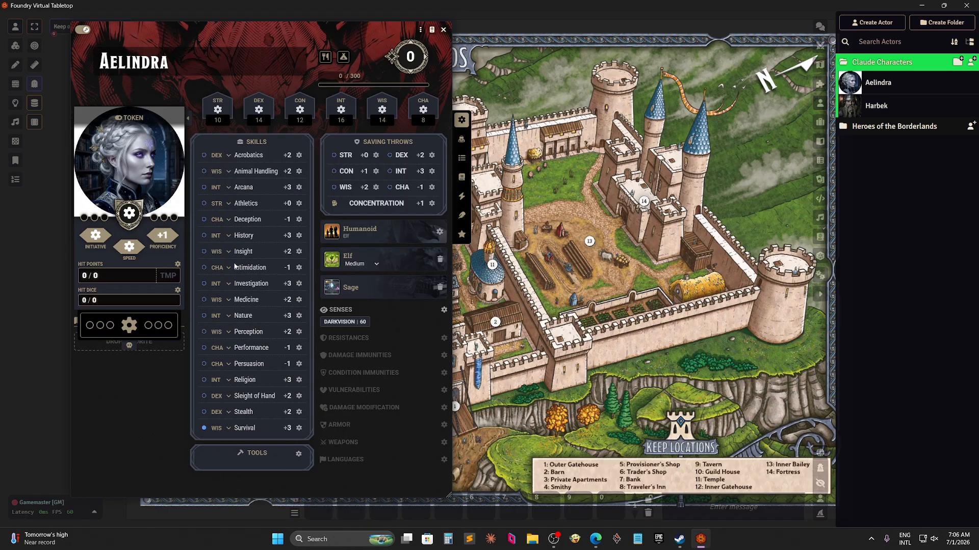
{"action": "mouse_move", "coordinate": [365, 289]}
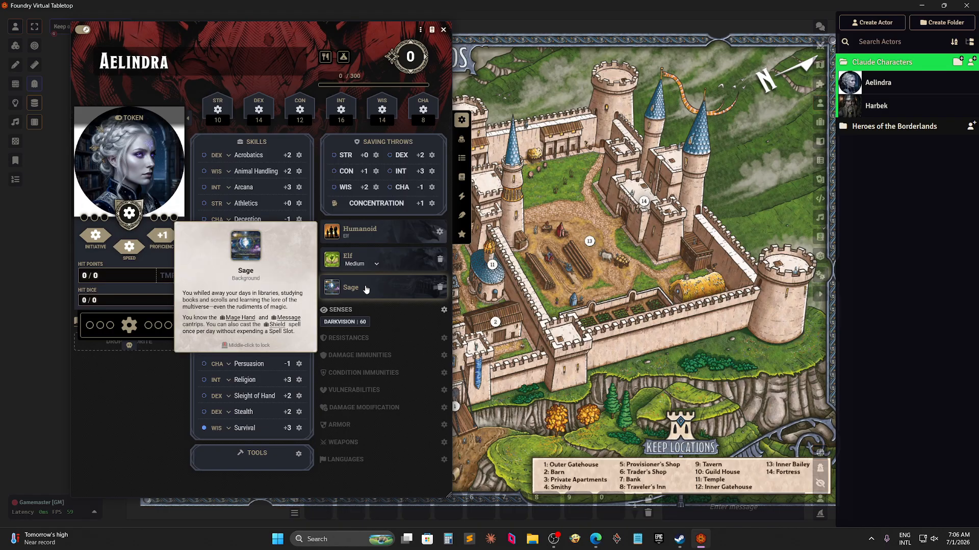
{"action": "left_click", "coordinate": [461, 141]}
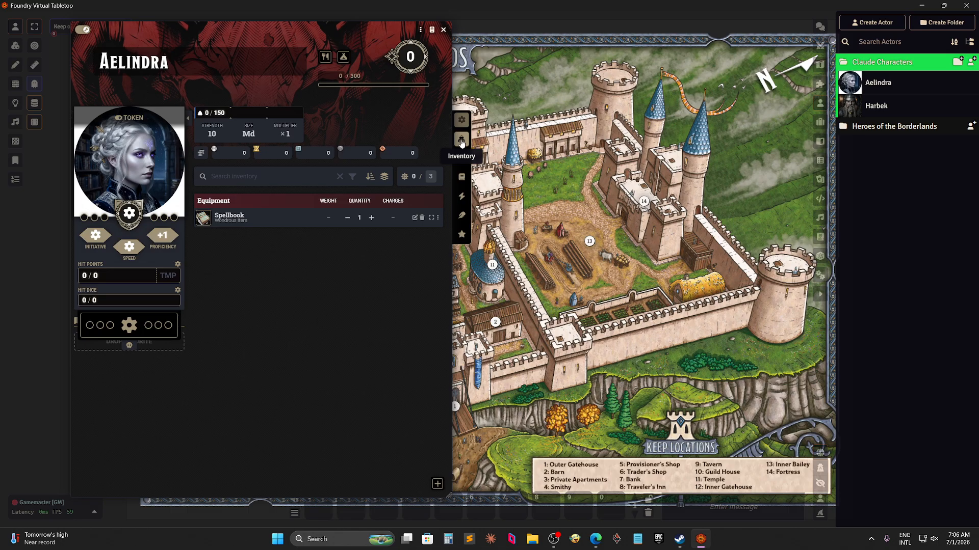
Add the Wizard class to Aelindra's features from the System Reference Document 5.2 classes.
{"action": "left_click", "coordinate": [460, 160]}
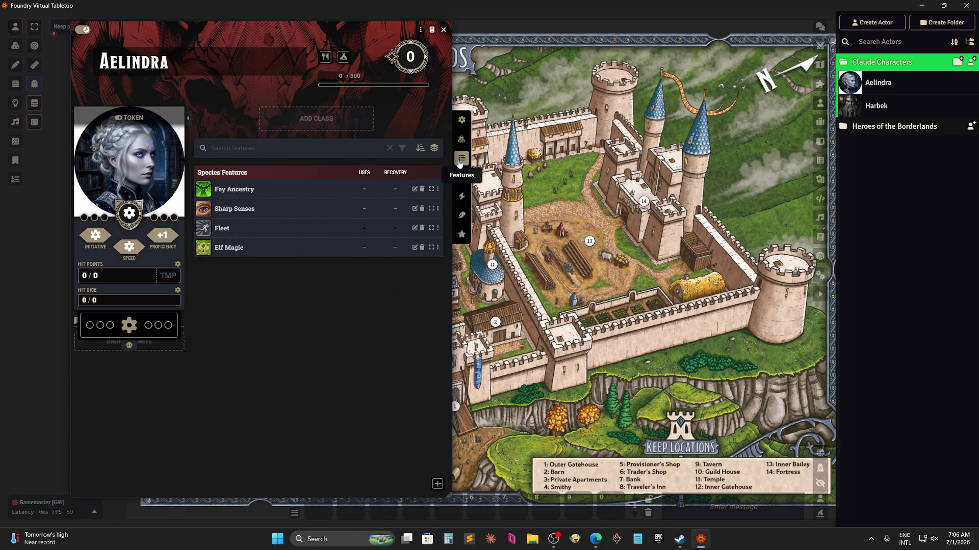
{"action": "left_click", "coordinate": [327, 119]}
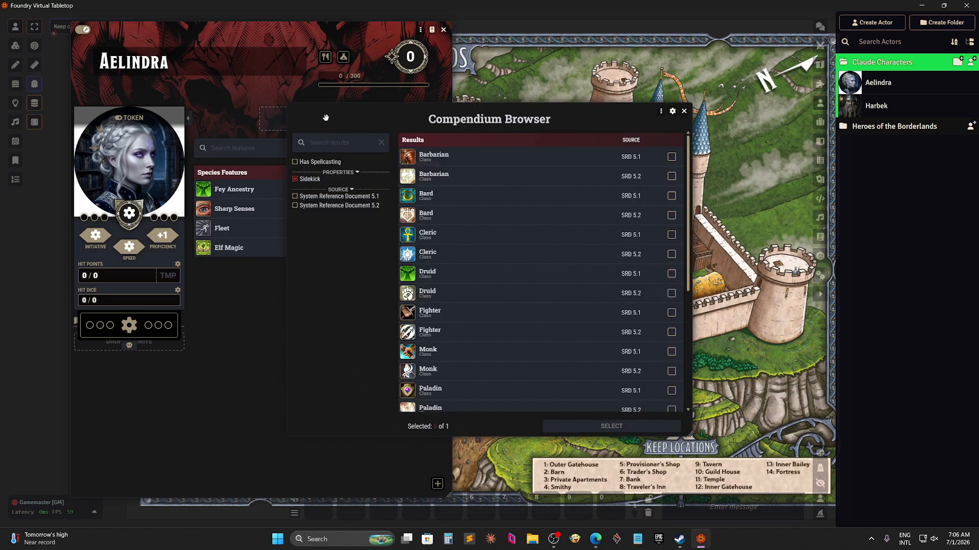
{"action": "left_click", "coordinate": [333, 206]}
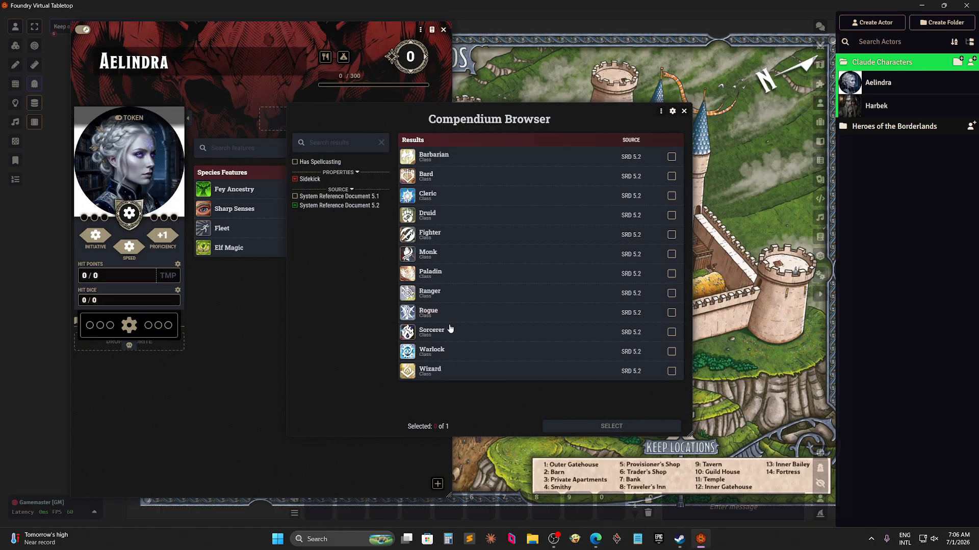
{"action": "left_click_drag", "start_coordinate": [420, 118], "coordinate": [561, 109]}
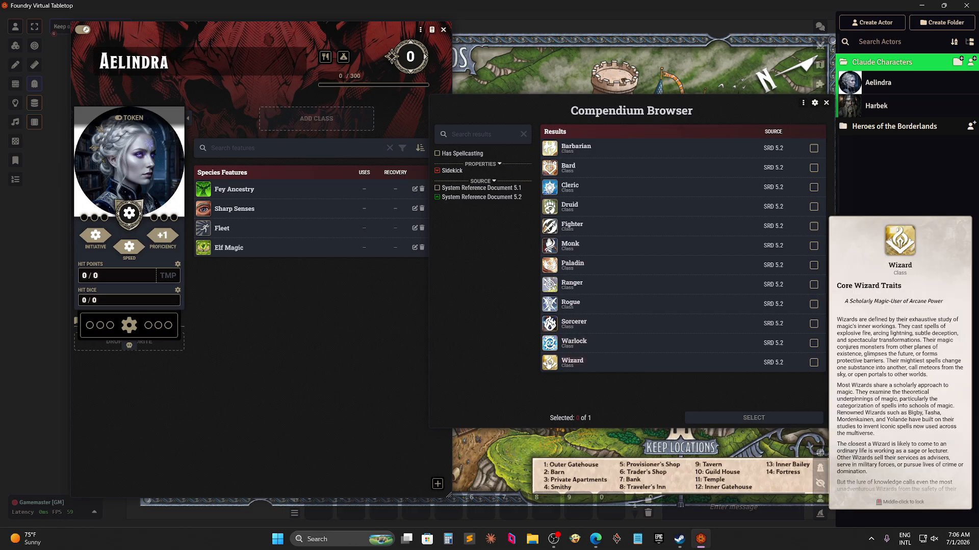
{"action": "left_click_drag", "start_coordinate": [552, 361], "coordinate": [321, 122]}
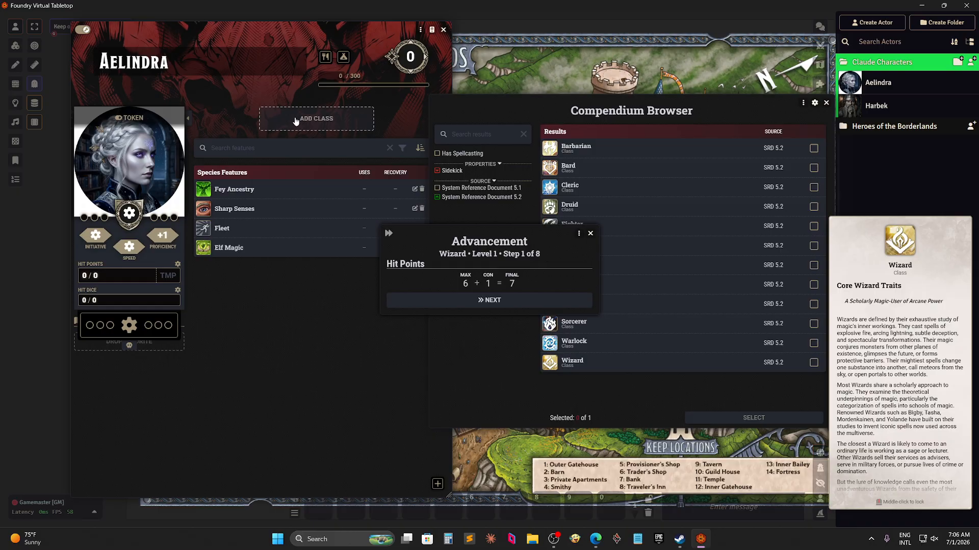
Accept the level 1 Wizard hit points, continue to Skill Proficiencies and choose Arcana and History.
{"action": "left_click", "coordinate": [514, 302]}
{"action": "left_click", "coordinate": [563, 335]}
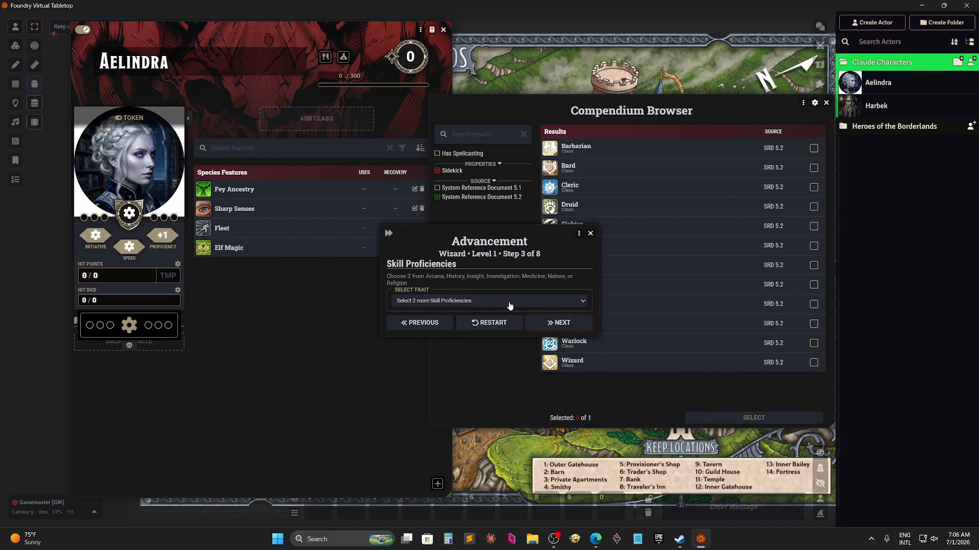
{"action": "left_click", "coordinate": [488, 302]}
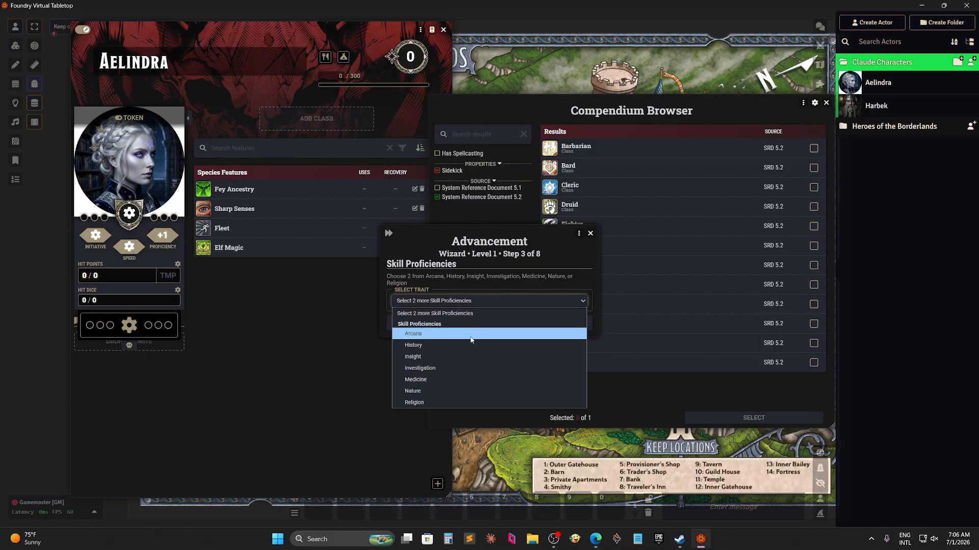
{"action": "left_click", "coordinate": [471, 336]}
{"action": "left_click", "coordinate": [470, 302]}
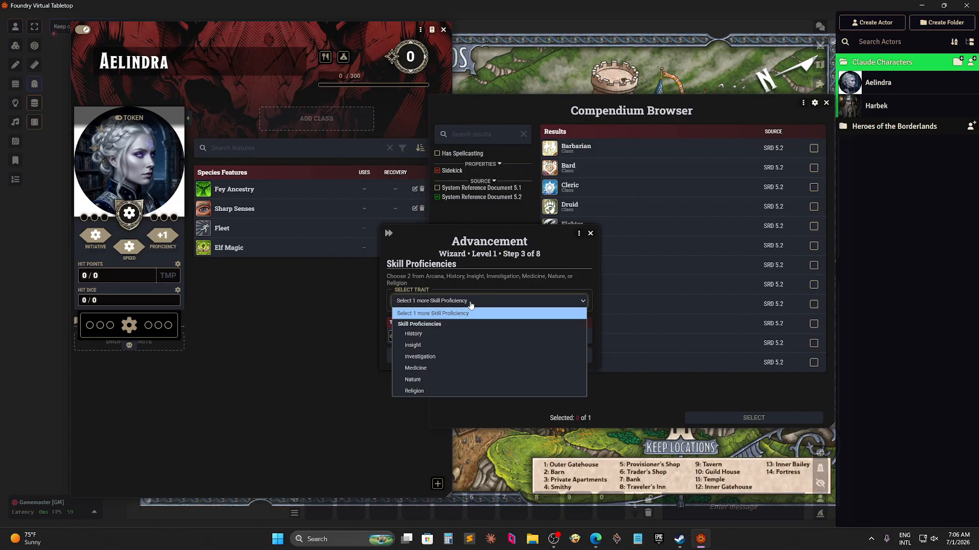
{"action": "left_click", "coordinate": [460, 335]}
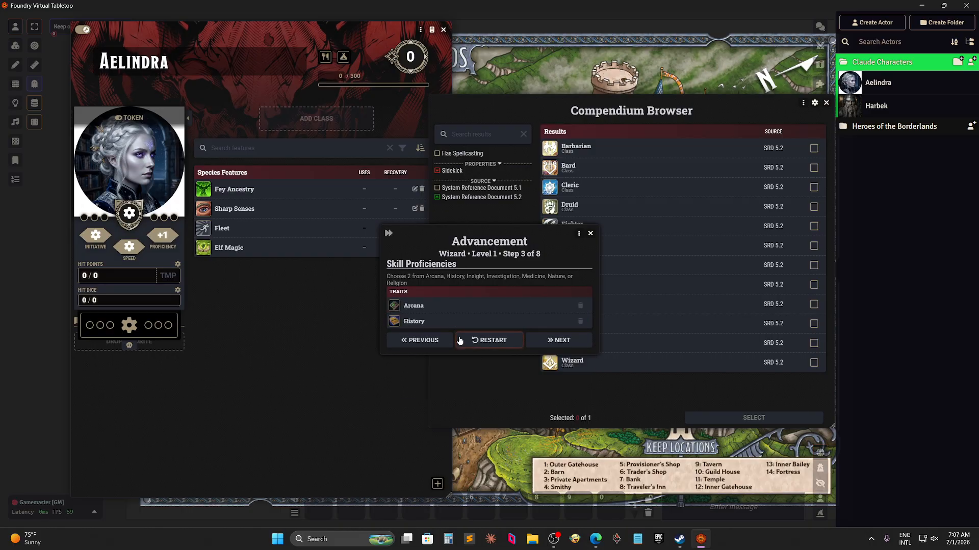
Accept the remaining level 1 Wizard advancement choices, including Elf Magic's Druidcraft, complete the advancement and close the Compendium Browser.
{"action": "left_click", "coordinate": [550, 342]}
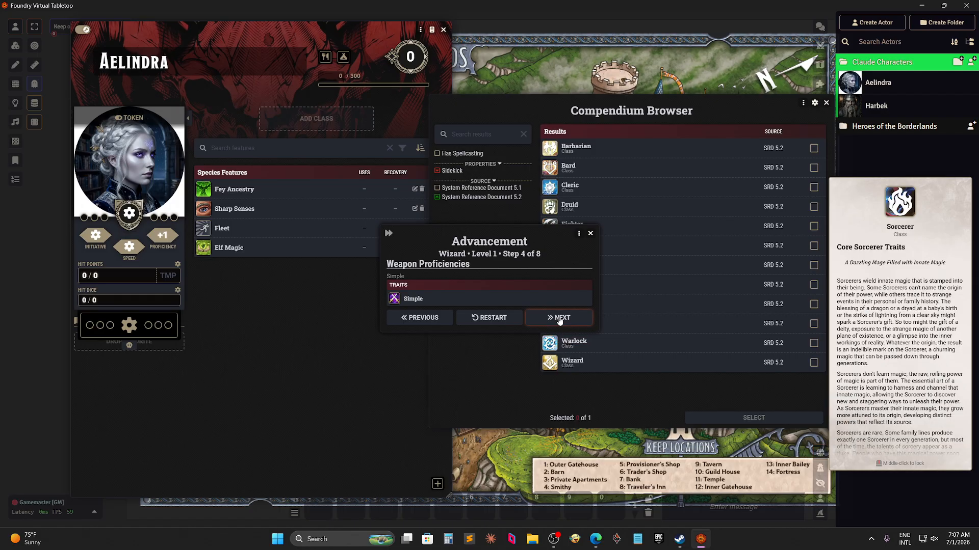
{"action": "left_click", "coordinate": [559, 318]}
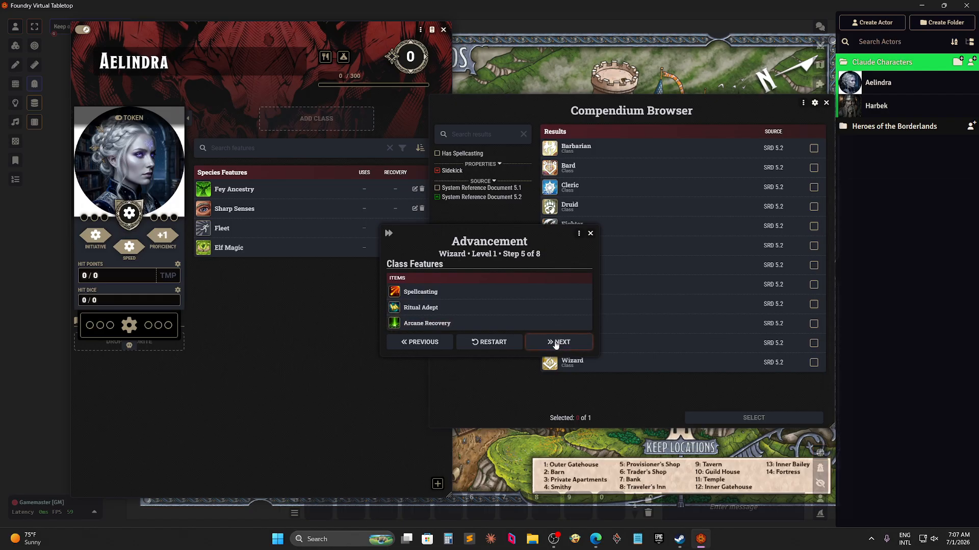
{"action": "left_click", "coordinate": [556, 345]}
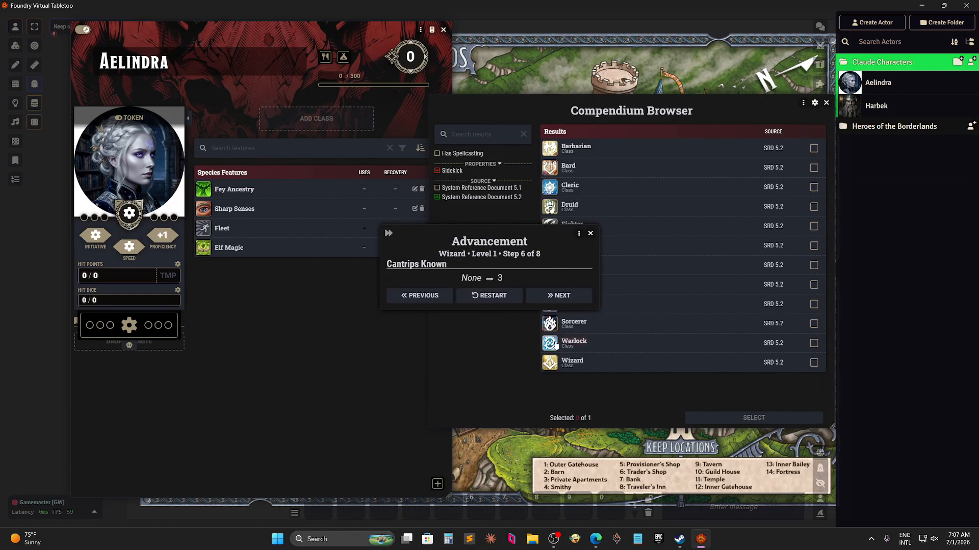
{"action": "left_click", "coordinate": [560, 299]}
{"action": "left_click", "coordinate": [560, 297]}
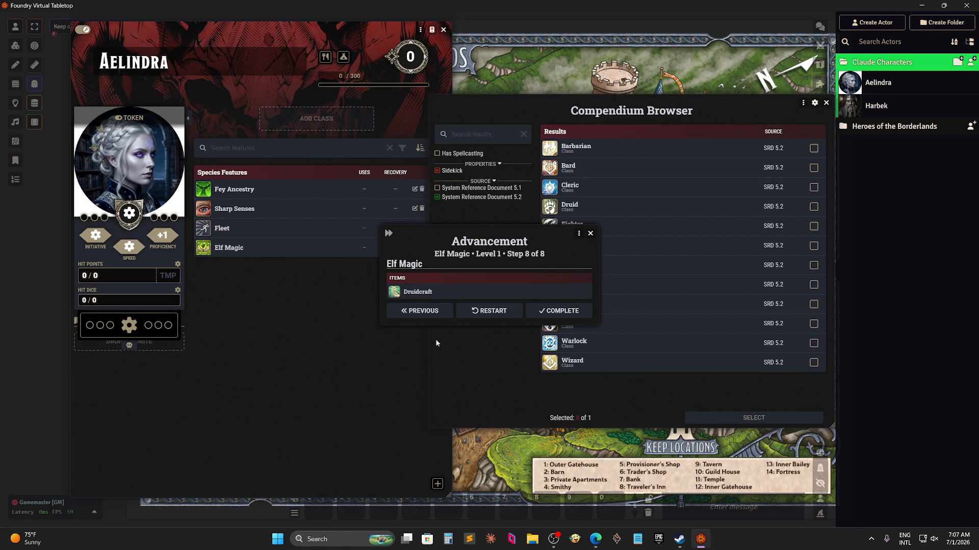
{"action": "left_click", "coordinate": [571, 312]}
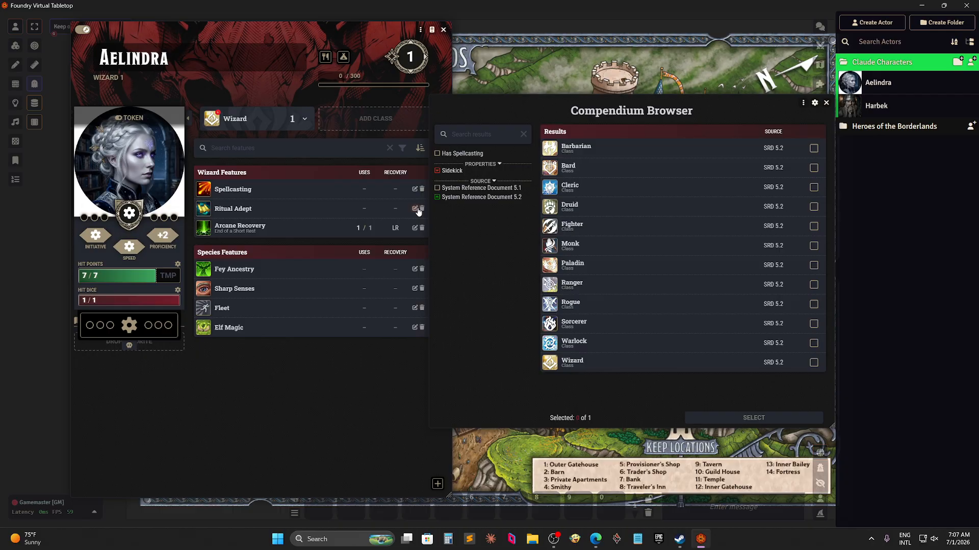
{"action": "left_click", "coordinate": [826, 103]}
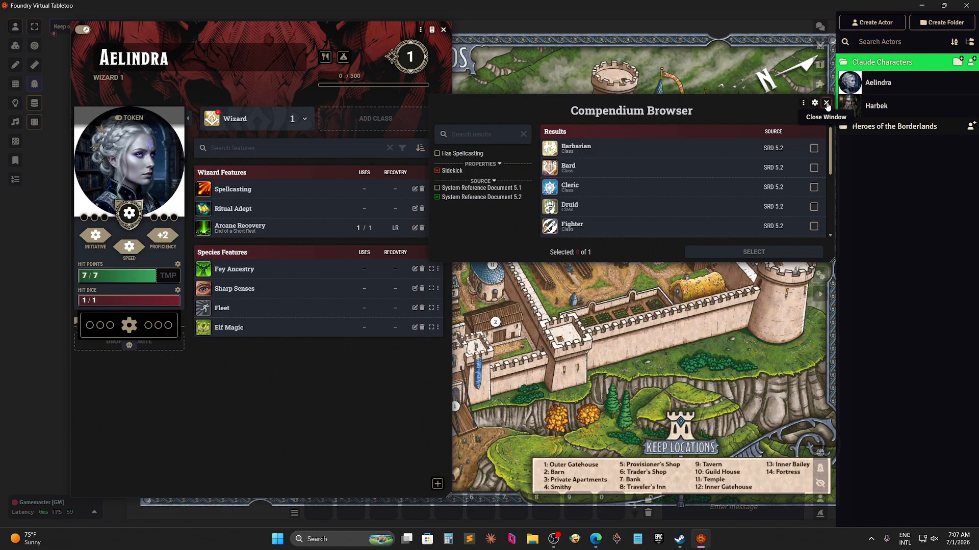
Make Aelindra proficient in Investigation and Nature, and remove her Survival proficiency.
{"action": "left_click", "coordinate": [461, 120]}
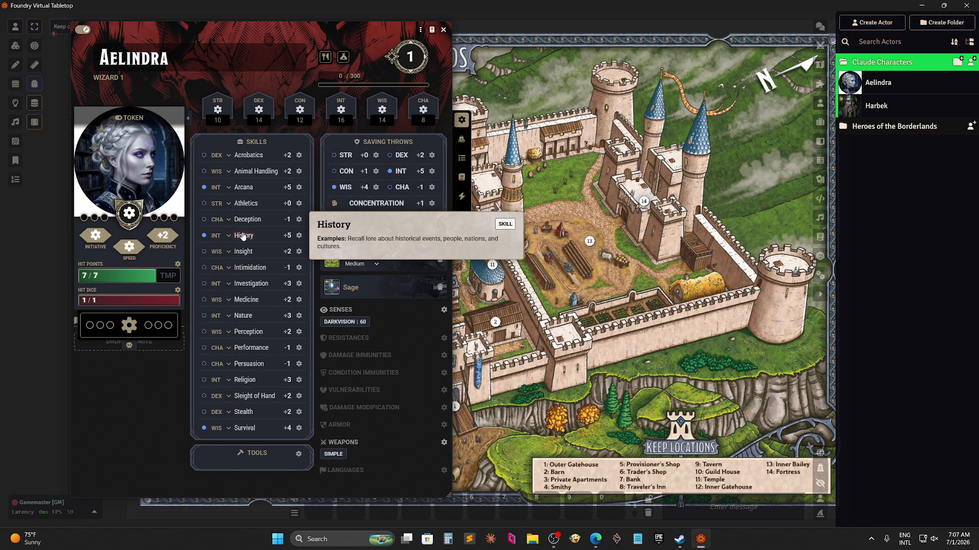
{"action": "left_click", "coordinate": [204, 284]}
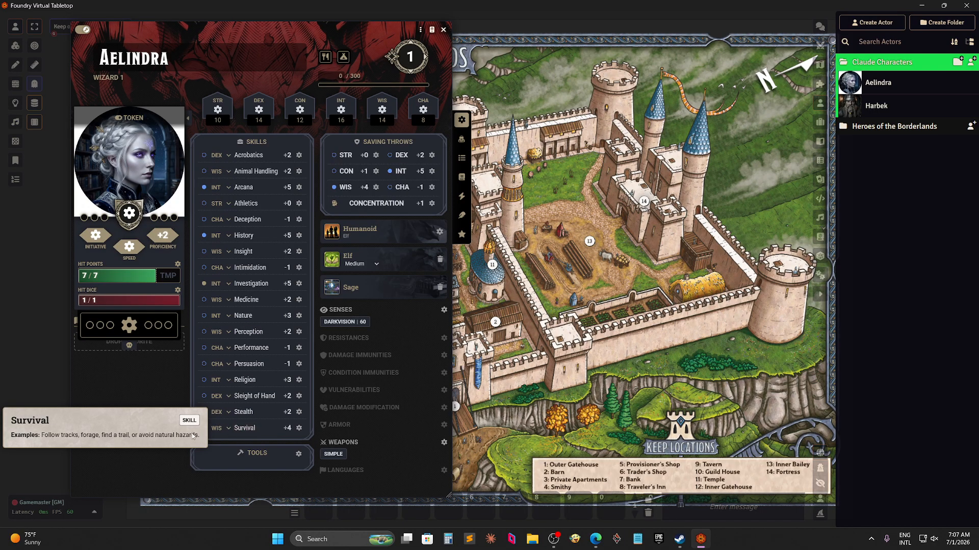
{"action": "mouse_move", "coordinate": [245, 431]}
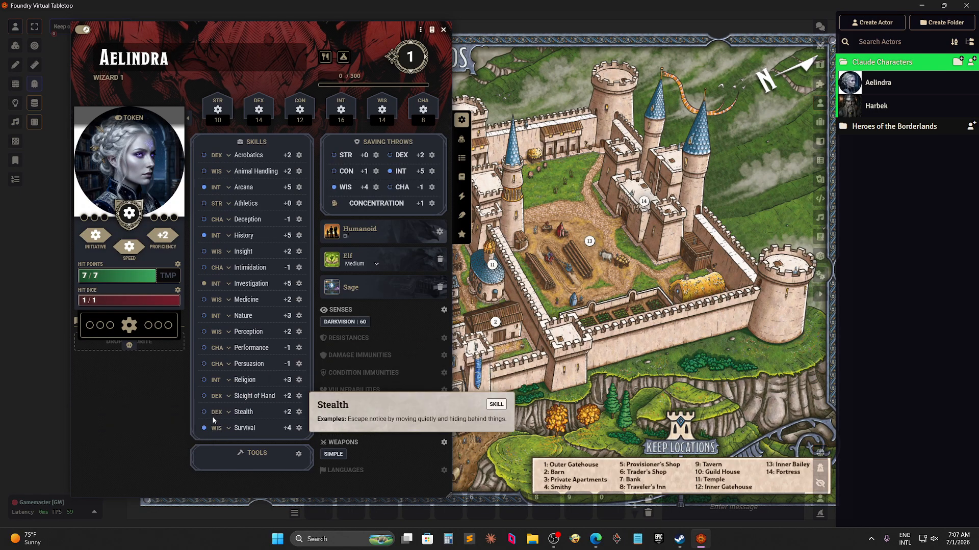
{"action": "right_click", "coordinate": [204, 428]}
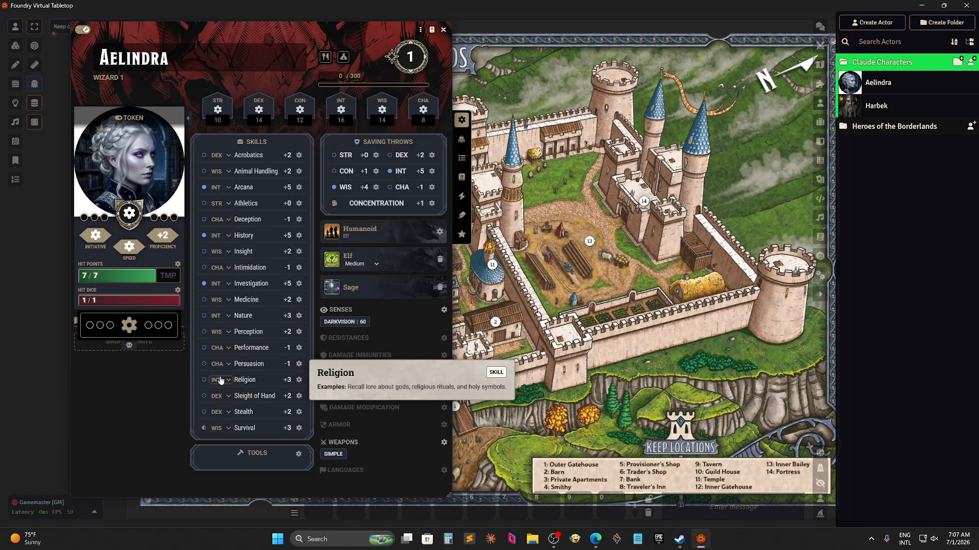
{"action": "left_click", "coordinate": [204, 315]}
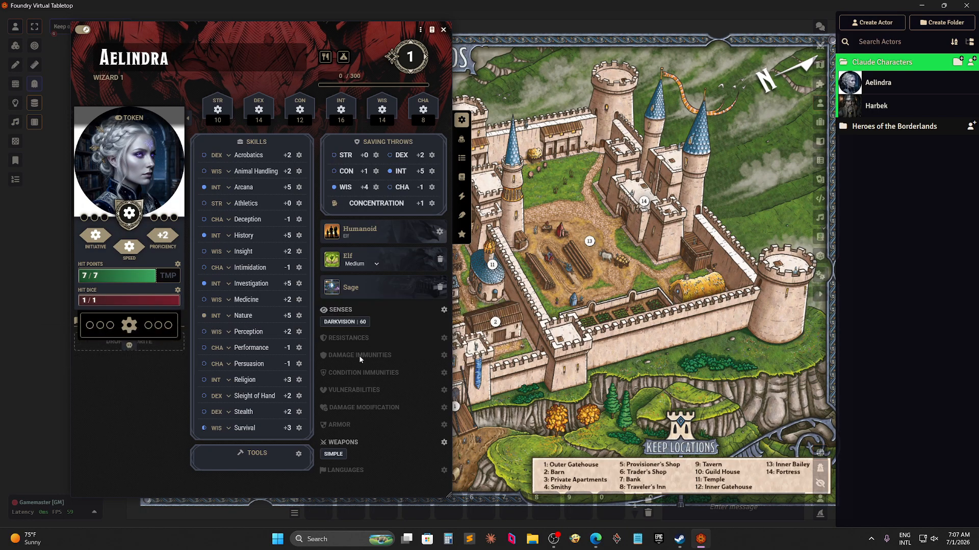
{"action": "left_click", "coordinate": [204, 428]}
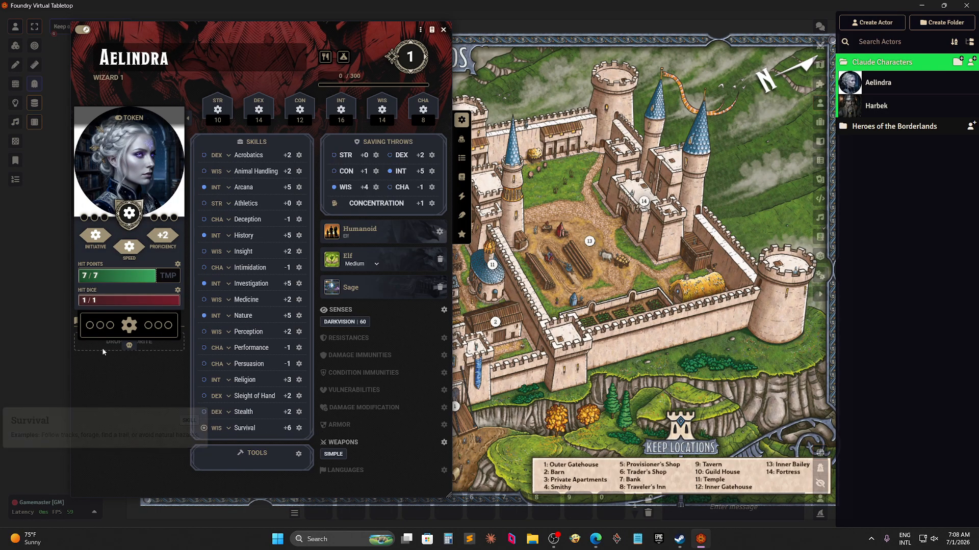
{"action": "left_click", "coordinate": [203, 428]}
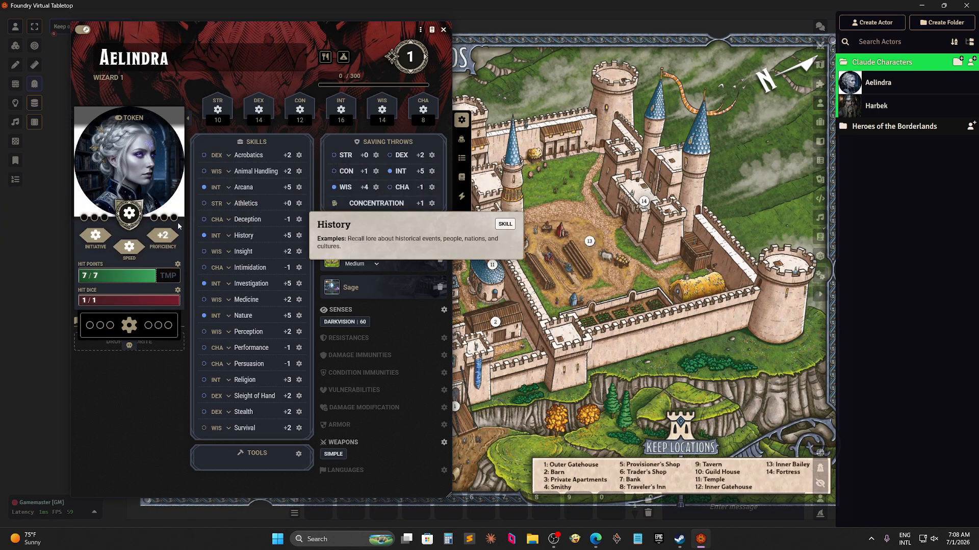
Leave edit mode and review Aelindra's skills, armor class, species traits and wizard spell list.
{"action": "left_click", "coordinate": [83, 29]}
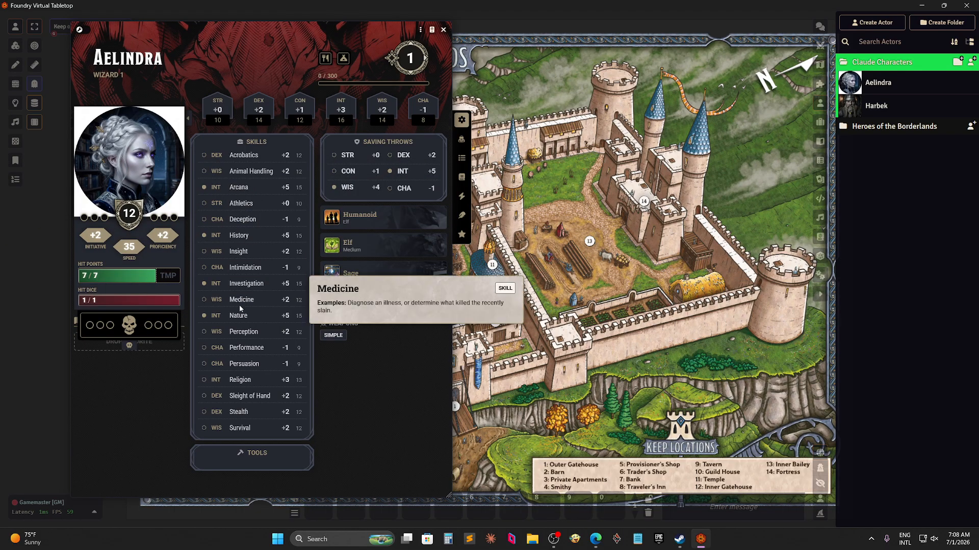
{"action": "mouse_move", "coordinate": [131, 215]}
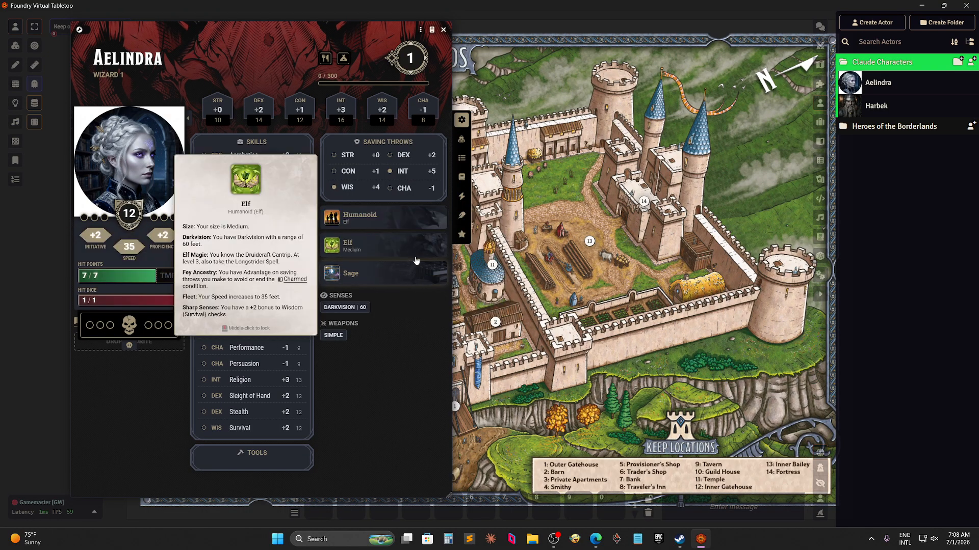
{"action": "left_click", "coordinate": [461, 178]}
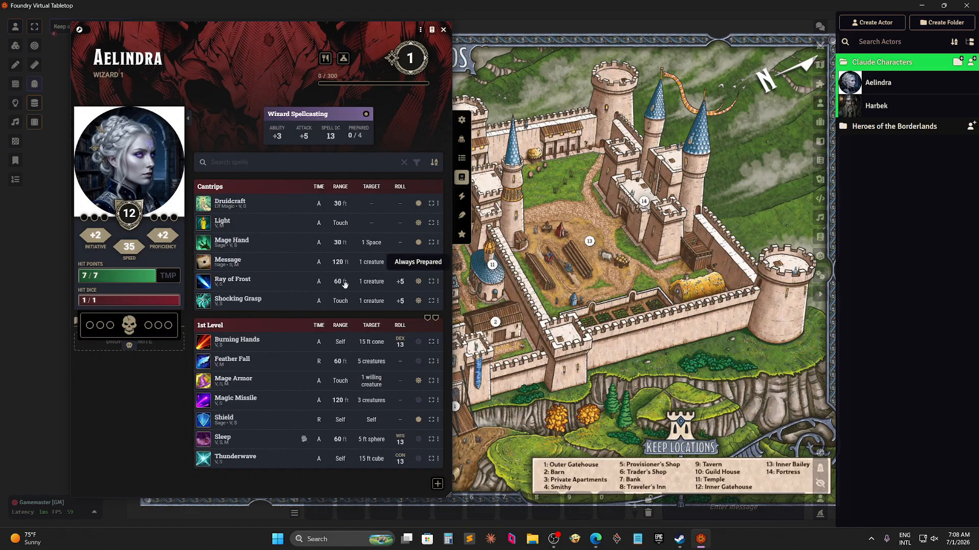
{"action": "mouse_move", "coordinate": [278, 351]}
{"action": "mouse_move", "coordinate": [242, 384]}
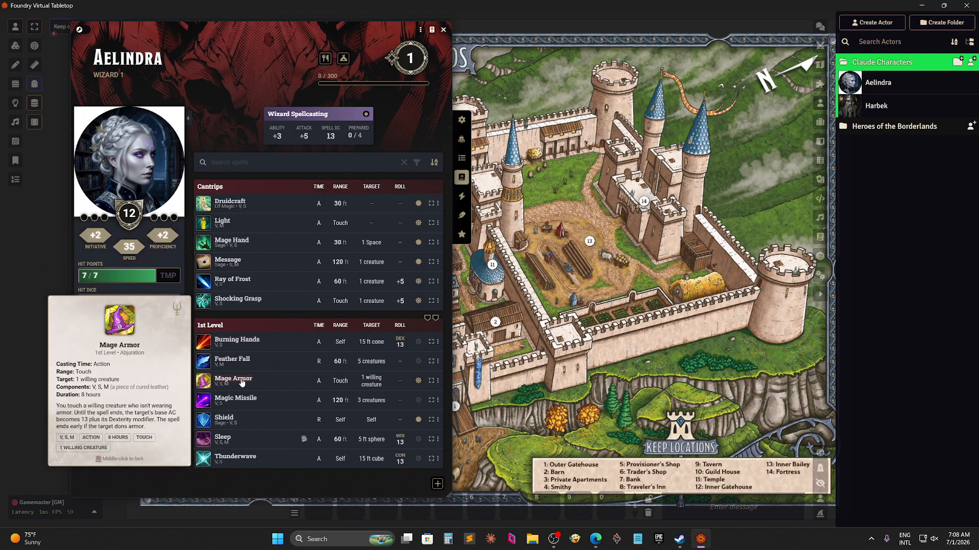
Check the casting options for Mage Armor and close Aelindra's sheet and the casting dialog without casting.
{"action": "left_click", "coordinate": [241, 384]}
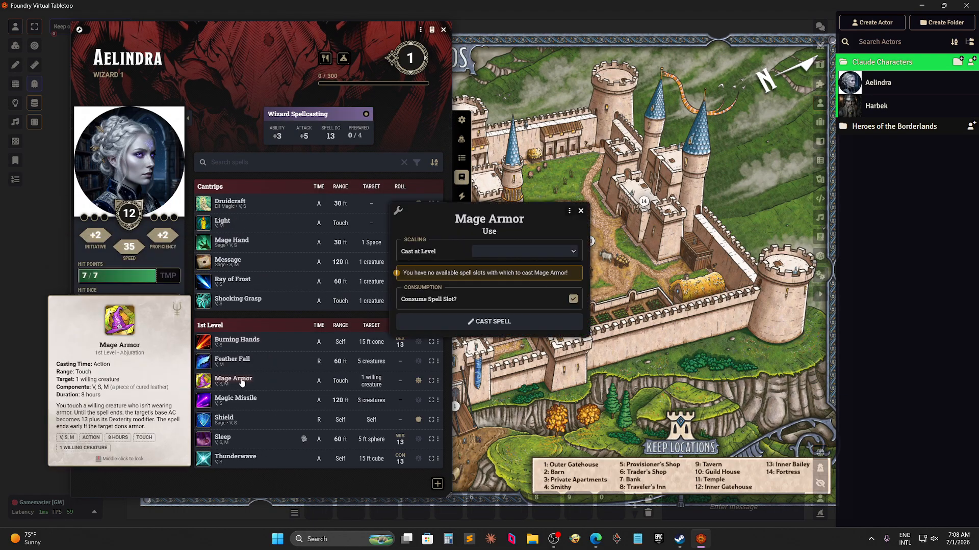
{"action": "left_click", "coordinate": [523, 254]}
{"action": "left_click", "coordinate": [133, 409]}
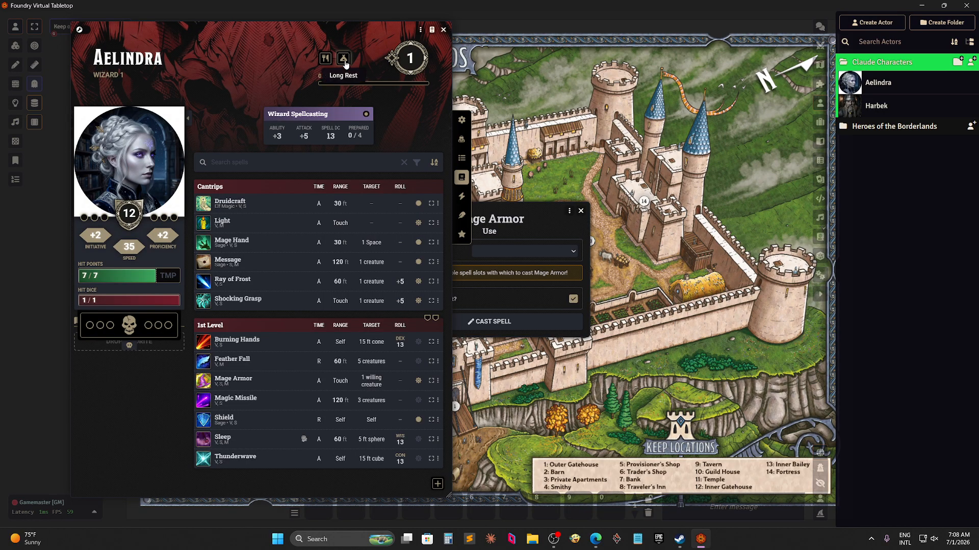
{"action": "left_click", "coordinate": [443, 29]}
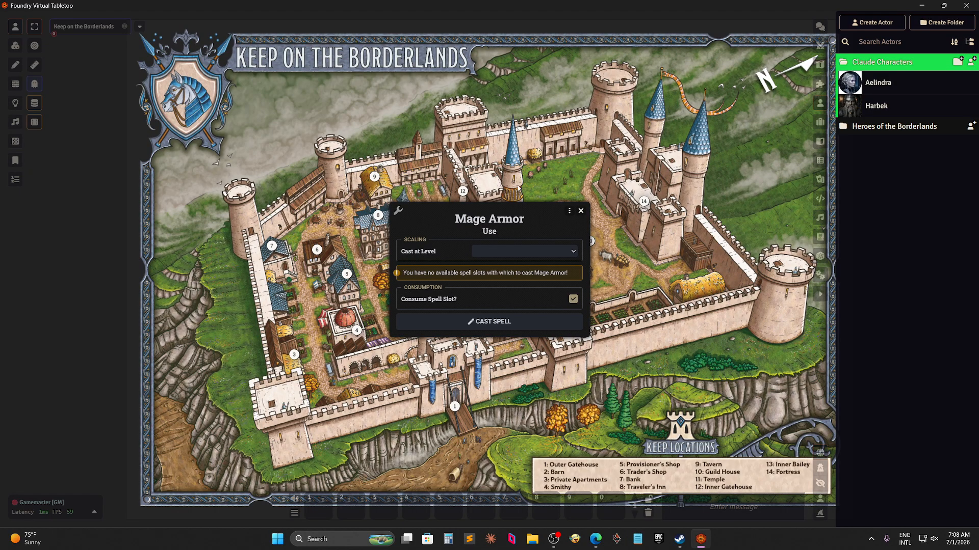
{"action": "left_click", "coordinate": [580, 211]}
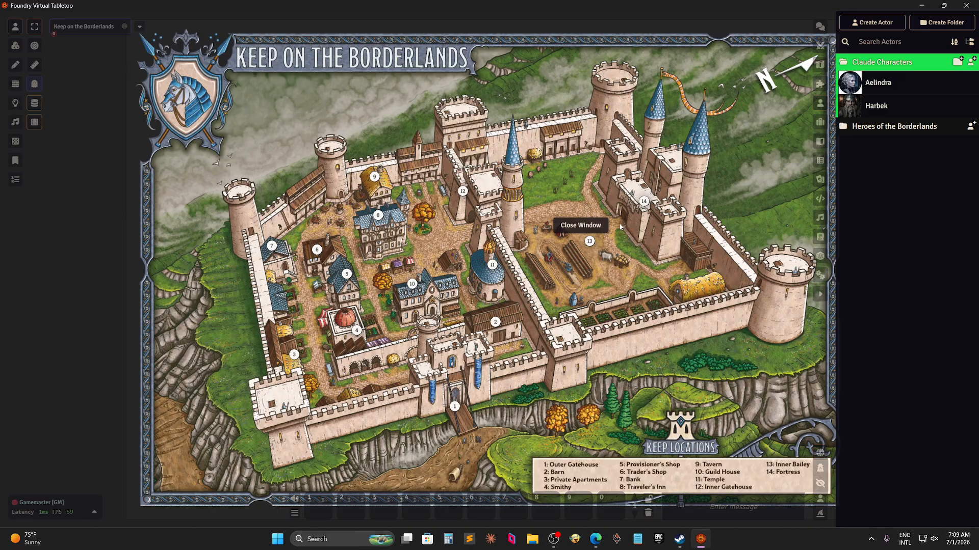
Create a new Player Character in the Claude Characters folder and rename it Cade in edit mode.
{"action": "left_click", "coordinate": [971, 61]}
{"action": "left_click", "coordinate": [754, 121]}
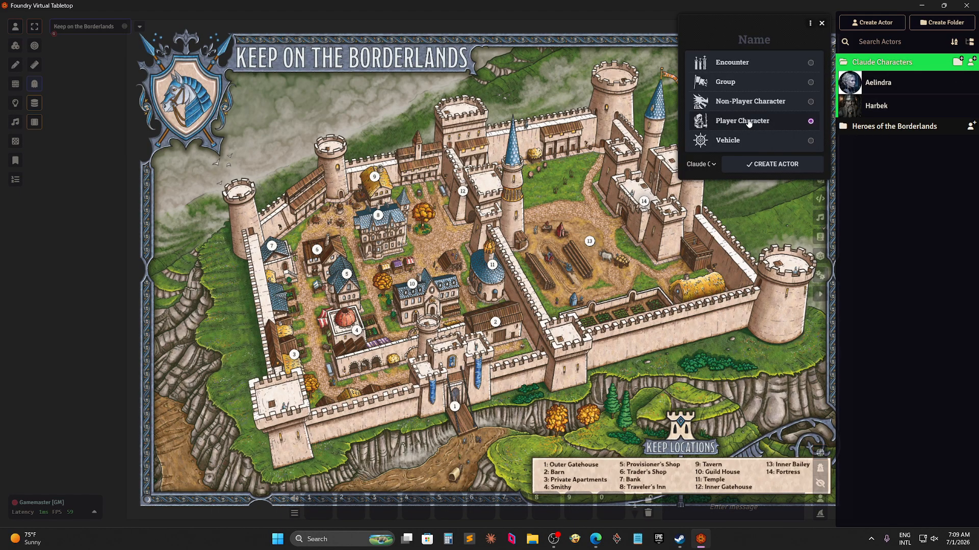
{"action": "left_click", "coordinate": [774, 166]}
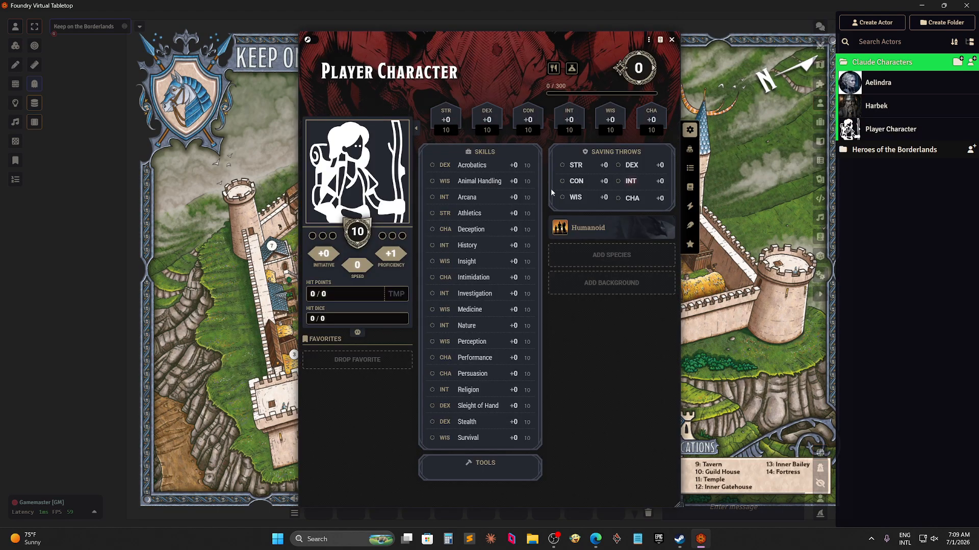
{"action": "left_click", "coordinate": [308, 39]}
{"action": "left_click", "coordinate": [492, 73]}
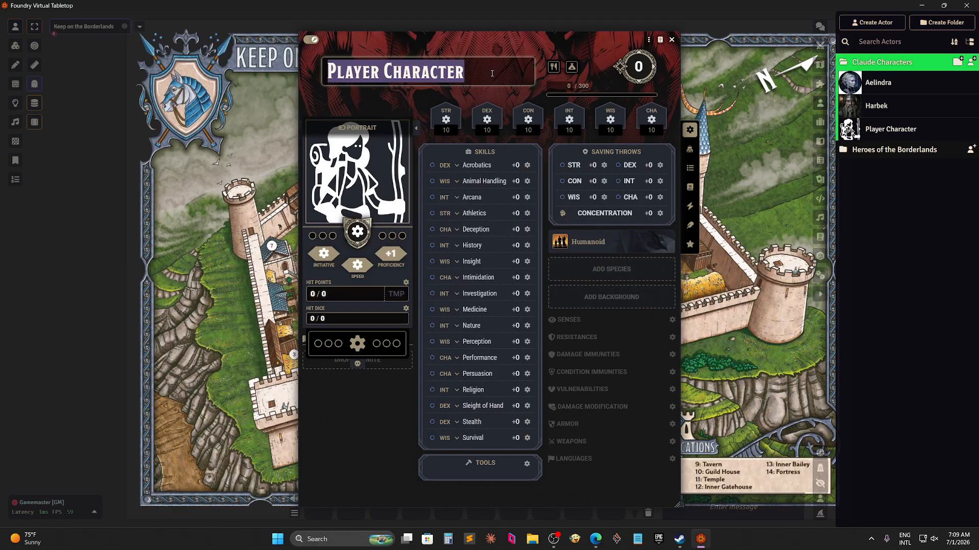
{"action": "type", "text": "Cade"}
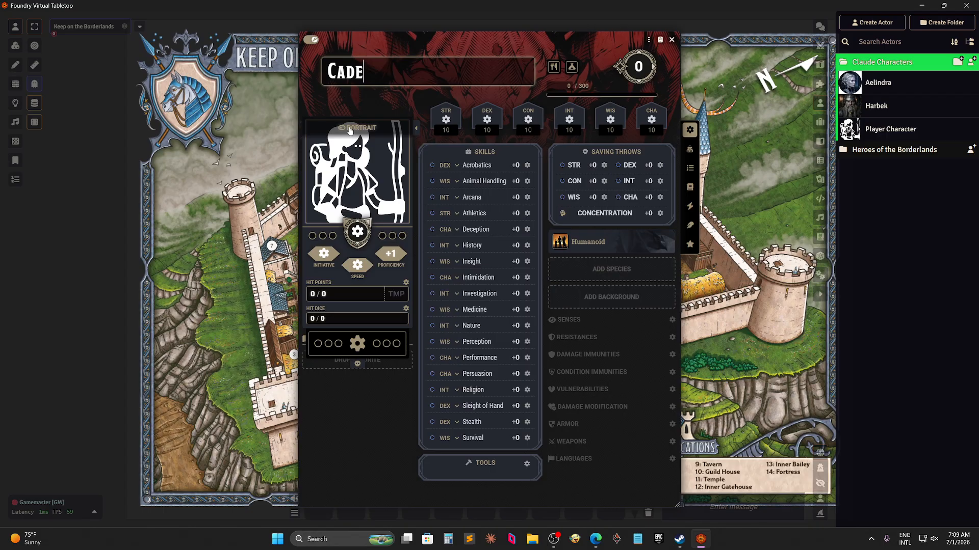
{"action": "left_click", "coordinate": [363, 187]}
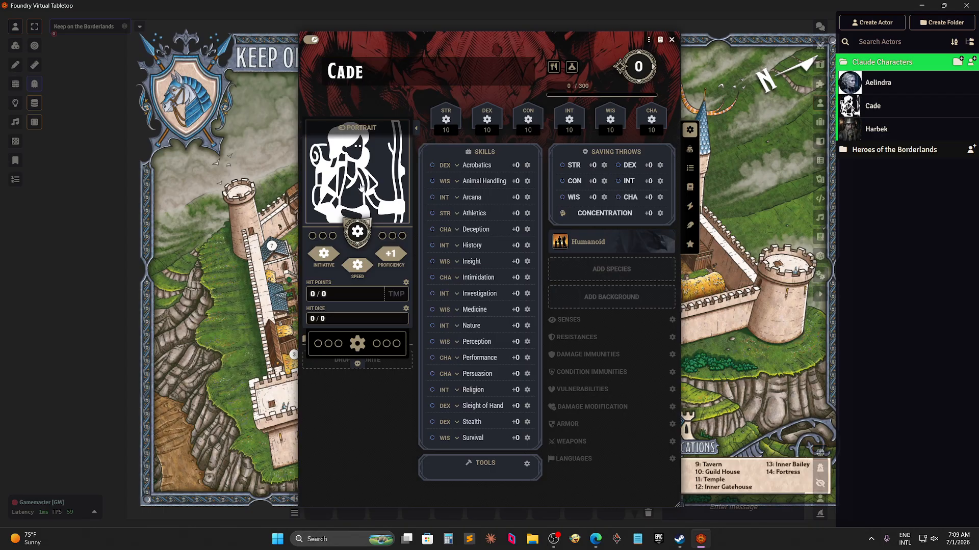
Upload Cade.png to the assets folder as Cade's character image and switch the sheet from token to portrait view.
{"action": "left_click", "coordinate": [368, 175]}
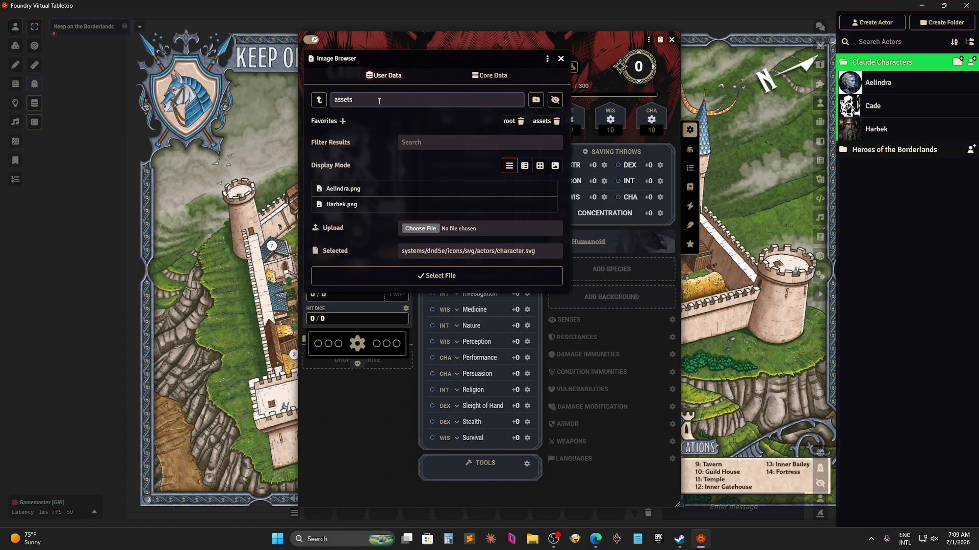
{"action": "left_click", "coordinate": [421, 228]}
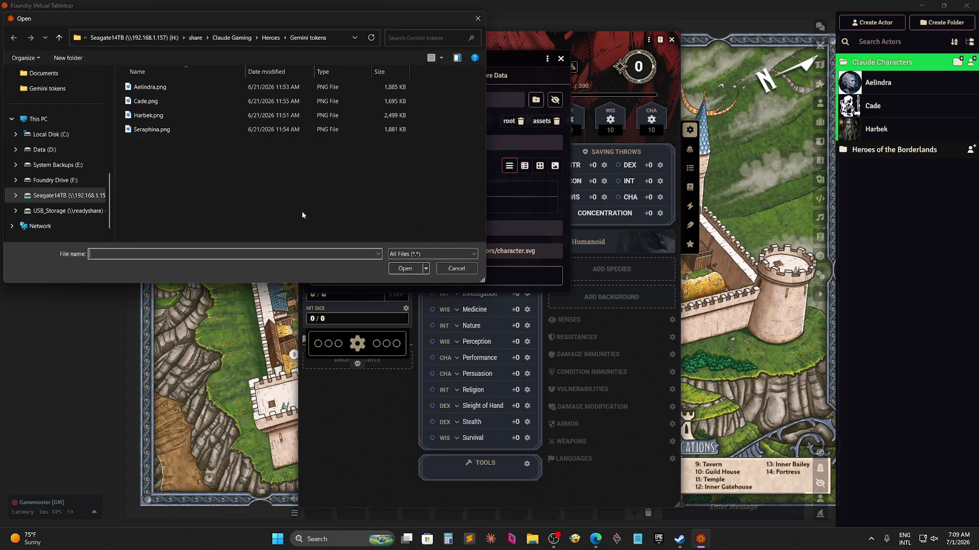
{"action": "left_click", "coordinate": [147, 101]}
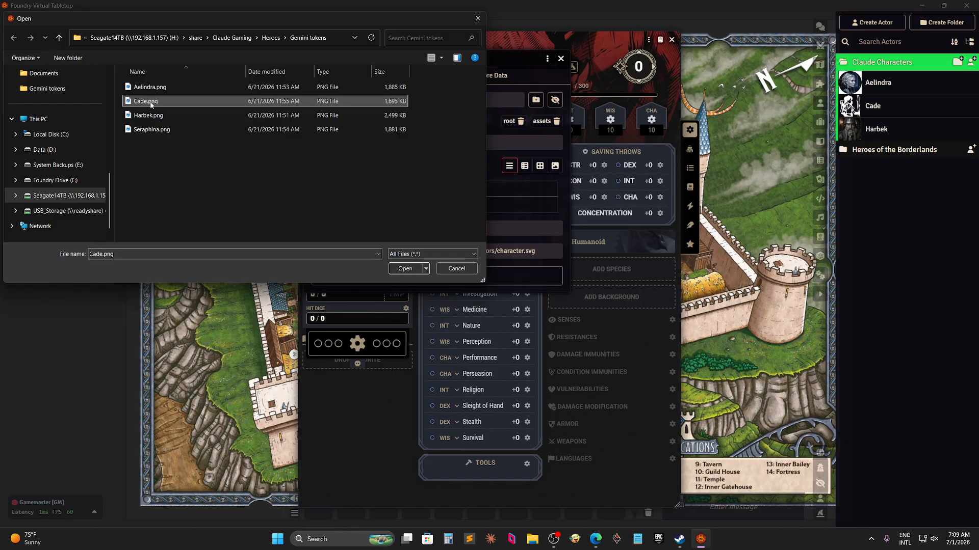
{"action": "left_click", "coordinate": [405, 269]}
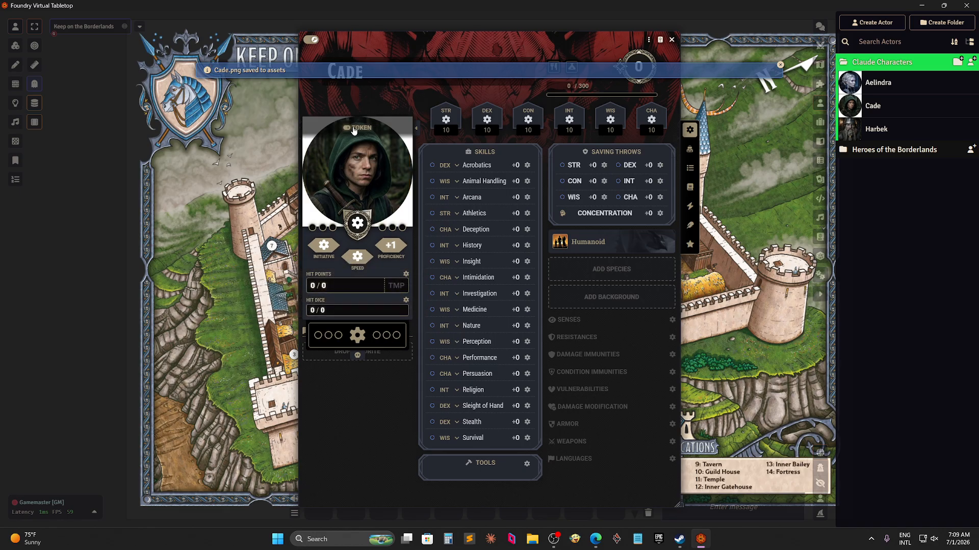
{"action": "left_click", "coordinate": [354, 128]}
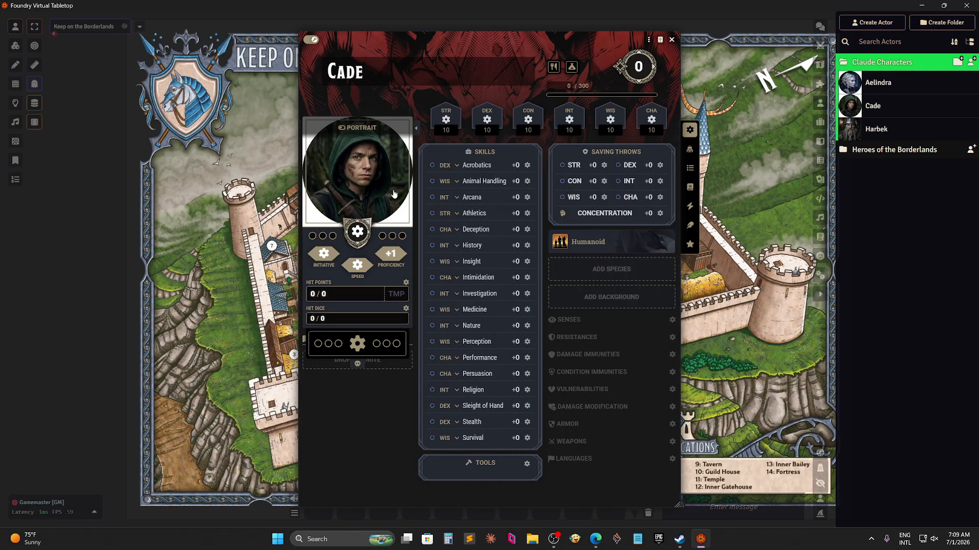
Set Cade's ability scores to STR 8, DEX 16, CON 12, INT 14 and CHA 14.
{"action": "left_click", "coordinate": [446, 130]}
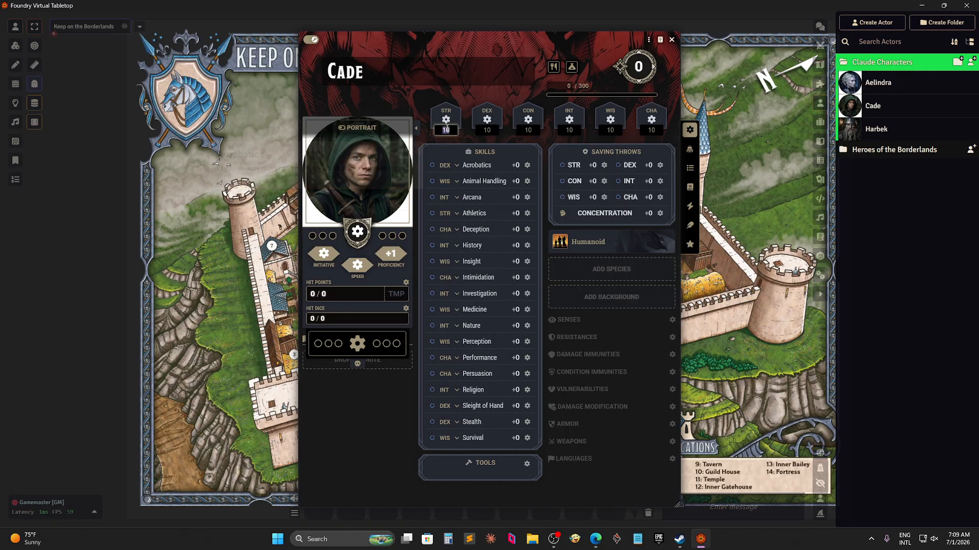
{"action": "type", "text": "8"}
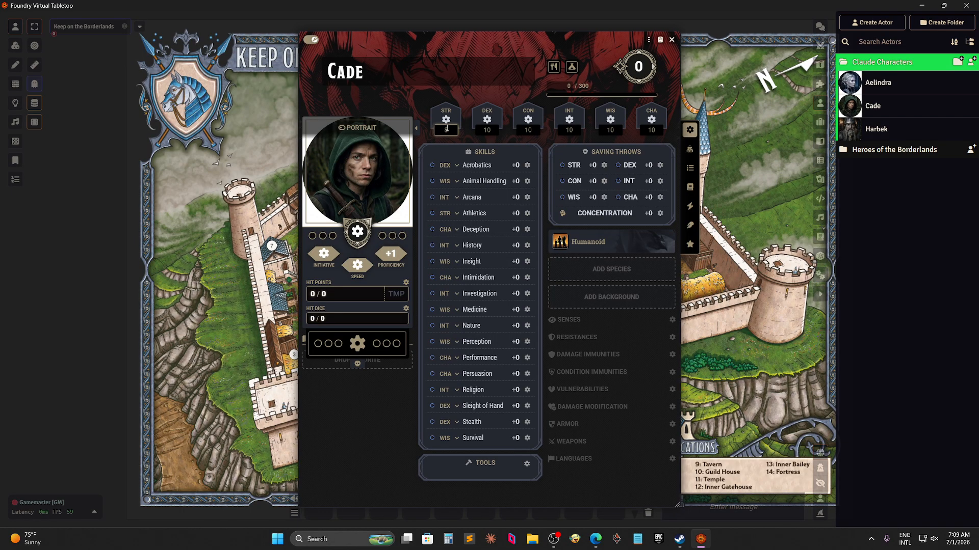
{"action": "left_click", "coordinate": [528, 131]}
{"action": "type", "text": "12"}
{"action": "left_click", "coordinate": [606, 131]}
{"action": "left_click", "coordinate": [493, 130]}
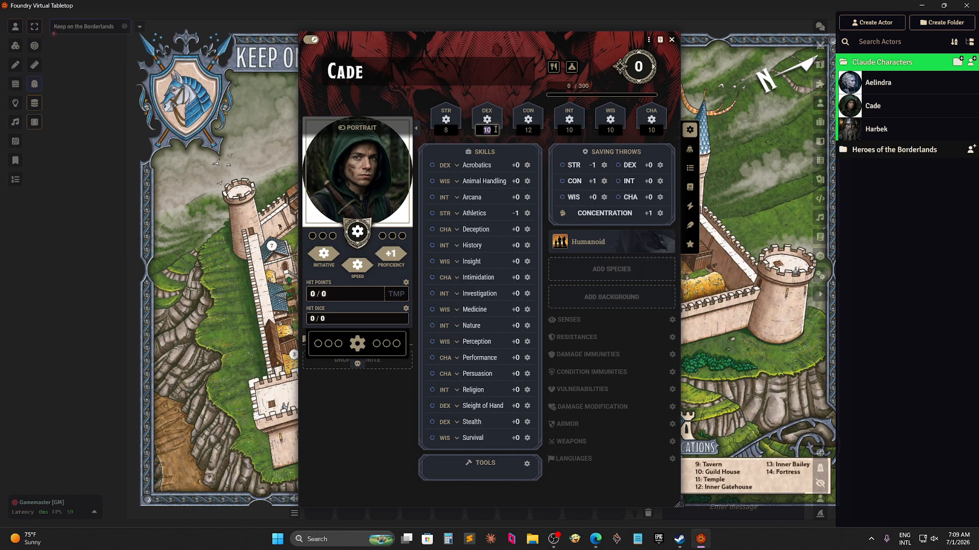
{"action": "type", "text": "16"}
{"action": "left_click", "coordinate": [569, 131]}
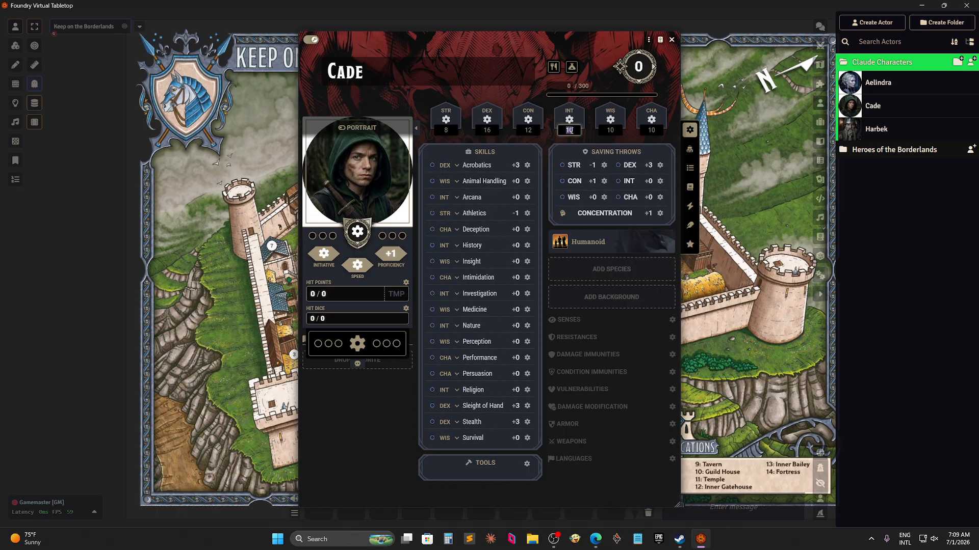
{"action": "type", "text": "11"}
{"action": "left_click", "coordinate": [659, 130]}
{"action": "double_click", "coordinate": [654, 130]}
{"action": "type", "text": "14"}
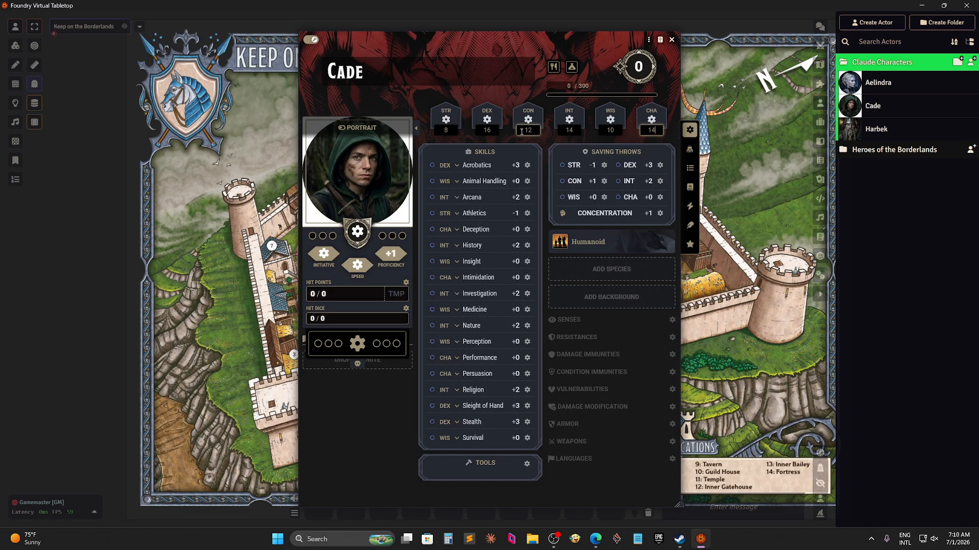
Add a Dagger from the Equipment item folder to Cade's sheet and show his inventory.
{"action": "left_click", "coordinate": [820, 122]}
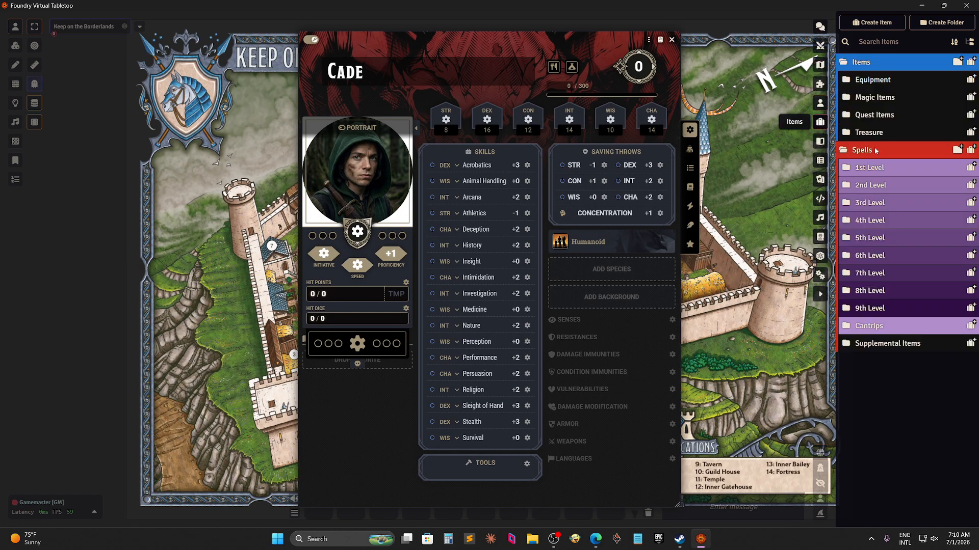
{"action": "left_click", "coordinate": [875, 150]}
{"action": "left_click", "coordinate": [885, 82]}
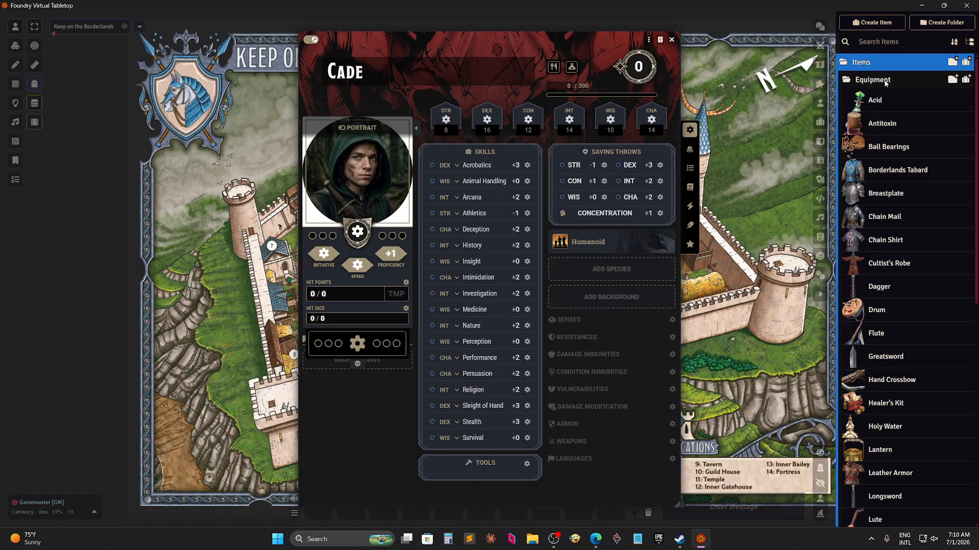
{"action": "scroll", "coordinate": [877, 199], "scroll_direction": "down", "scroll_amount": 3}
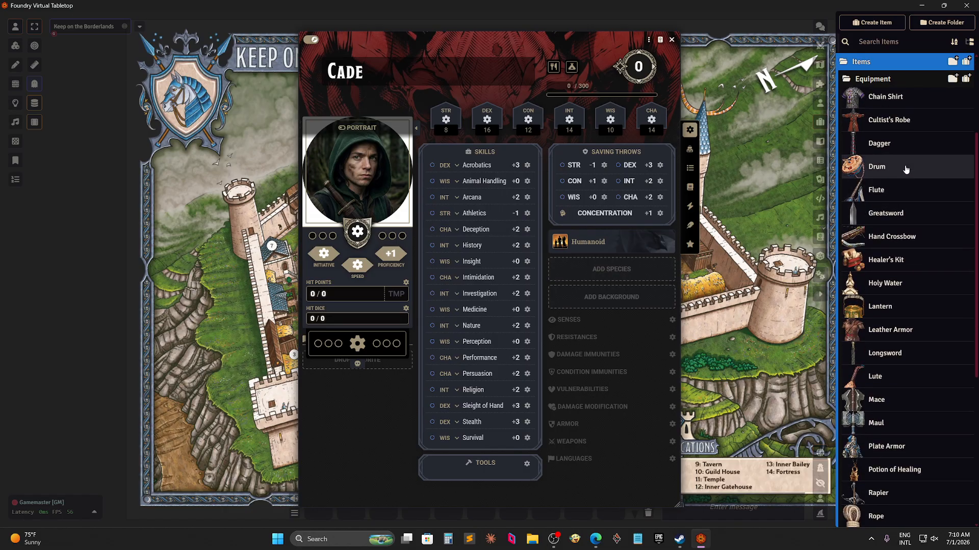
{"action": "left_click_drag", "start_coordinate": [882, 144], "coordinate": [369, 411]}
{"action": "left_click", "coordinate": [690, 169]}
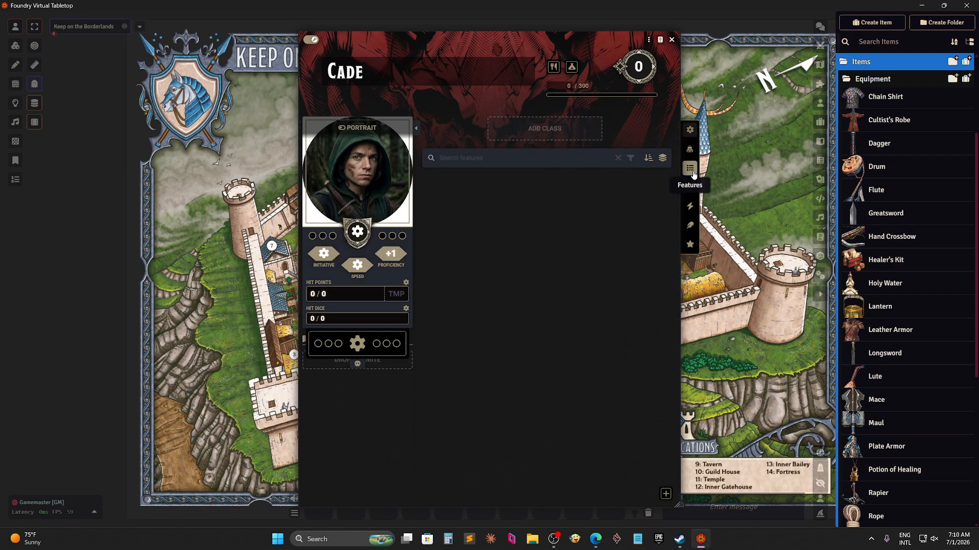
{"action": "left_click", "coordinate": [689, 149]}
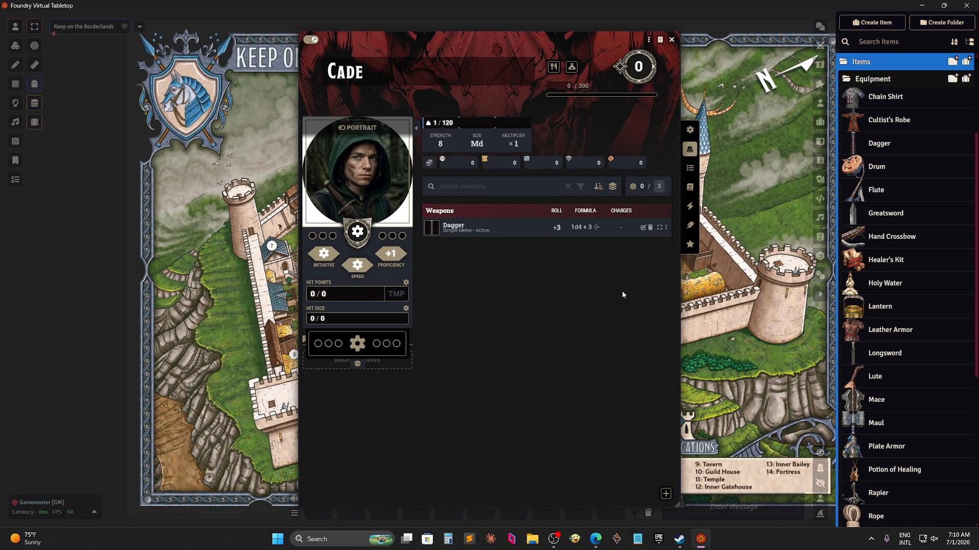
Add Leather Armor, a Lantern, a Shortsword, a Shortbow and Thieves' Tools from the Equipment folder to Cade's inventory.
{"action": "scroll", "coordinate": [938, 333], "scroll_direction": "down", "scroll_amount": 1}
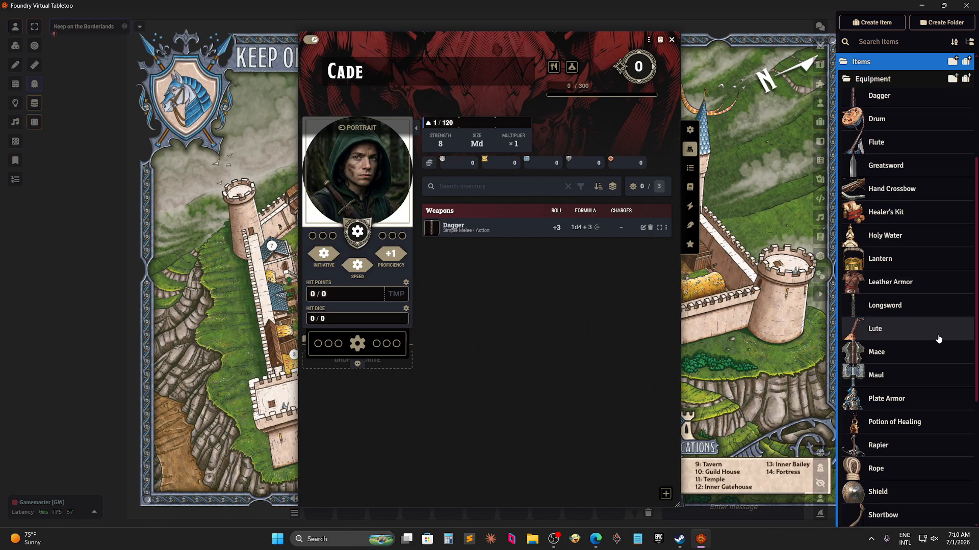
{"action": "left_click_drag", "start_coordinate": [935, 282], "coordinate": [570, 373]}
{"action": "left_click_drag", "start_coordinate": [880, 258], "coordinate": [589, 374]}
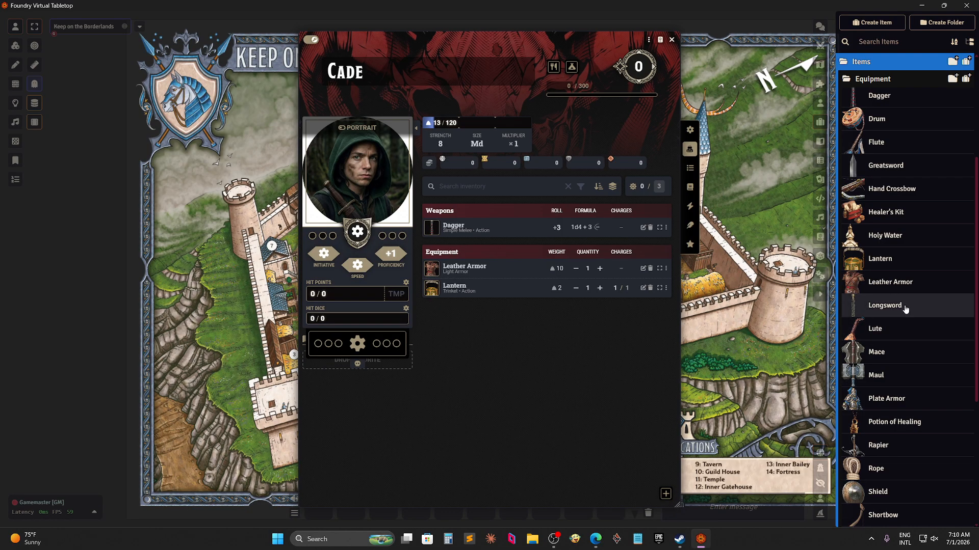
{"action": "scroll", "coordinate": [918, 308], "scroll_direction": "down", "scroll_amount": 5}
{"action": "left_click_drag", "start_coordinate": [920, 309], "coordinate": [659, 360]}
{"action": "left_click_drag", "start_coordinate": [887, 284], "coordinate": [650, 378]}
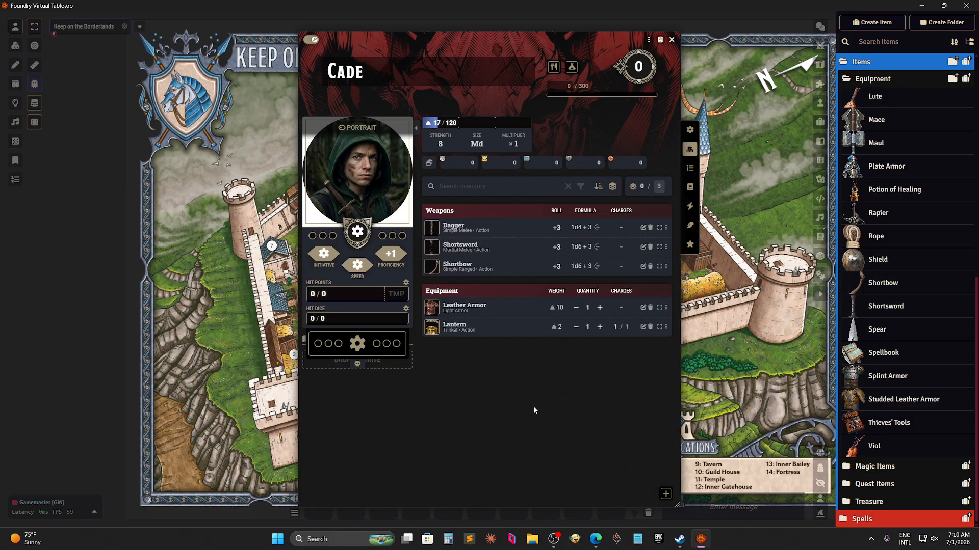
{"action": "left_click_drag", "start_coordinate": [888, 421], "coordinate": [652, 415]}
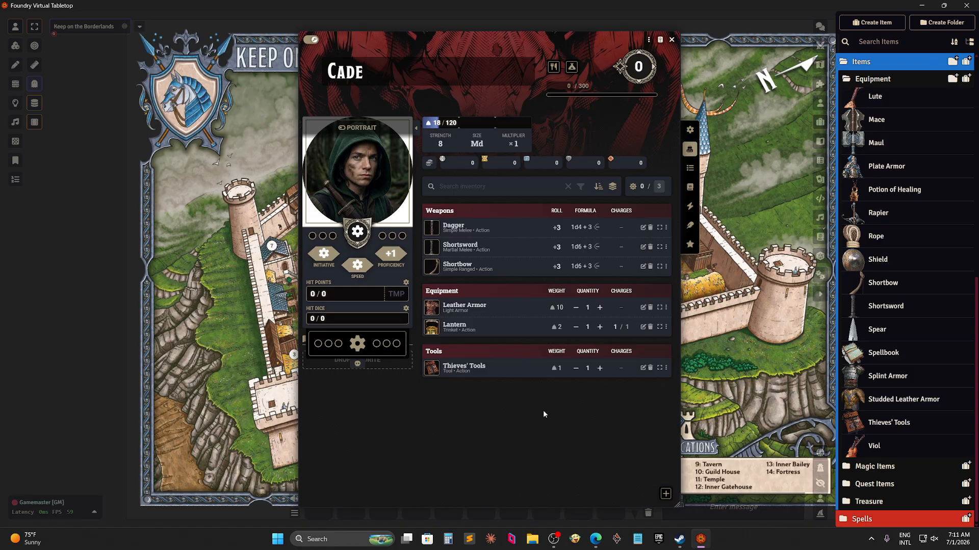
Leave edit mode and equip Cade's Dagger, Shortsword, Shortbow and Leather Armor.
{"action": "left_click", "coordinate": [312, 40]}
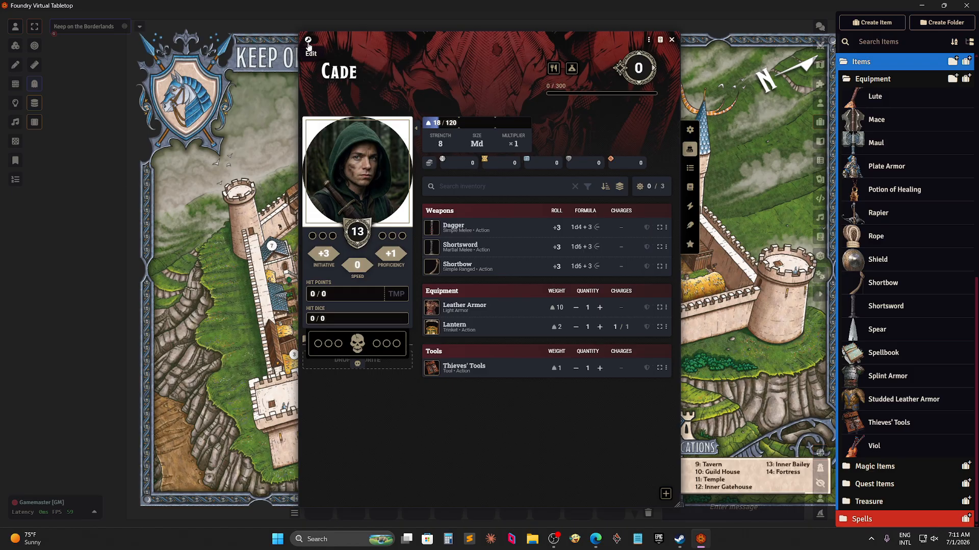
{"action": "left_click", "coordinate": [647, 229]}
{"action": "left_click", "coordinate": [647, 248]}
{"action": "left_click", "coordinate": [646, 266]}
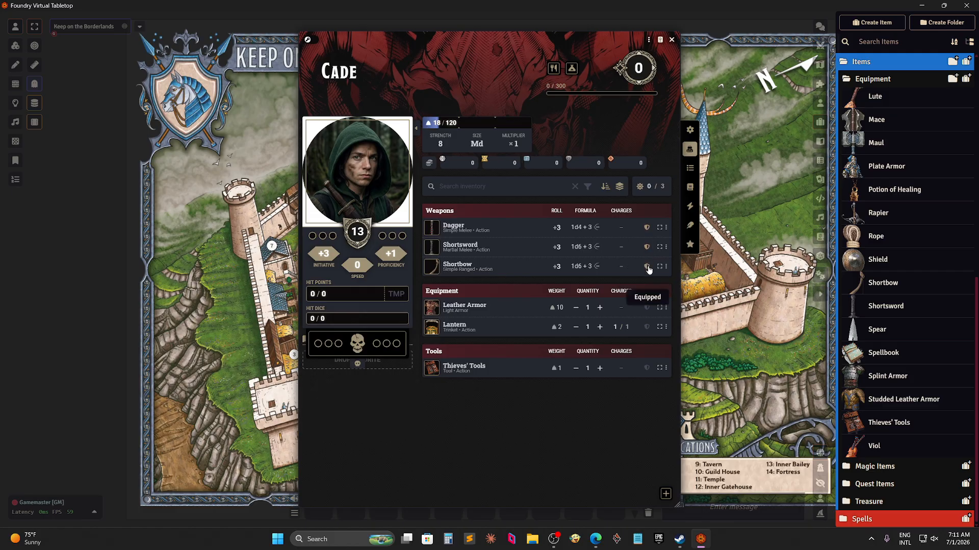
{"action": "left_click", "coordinate": [647, 307]}
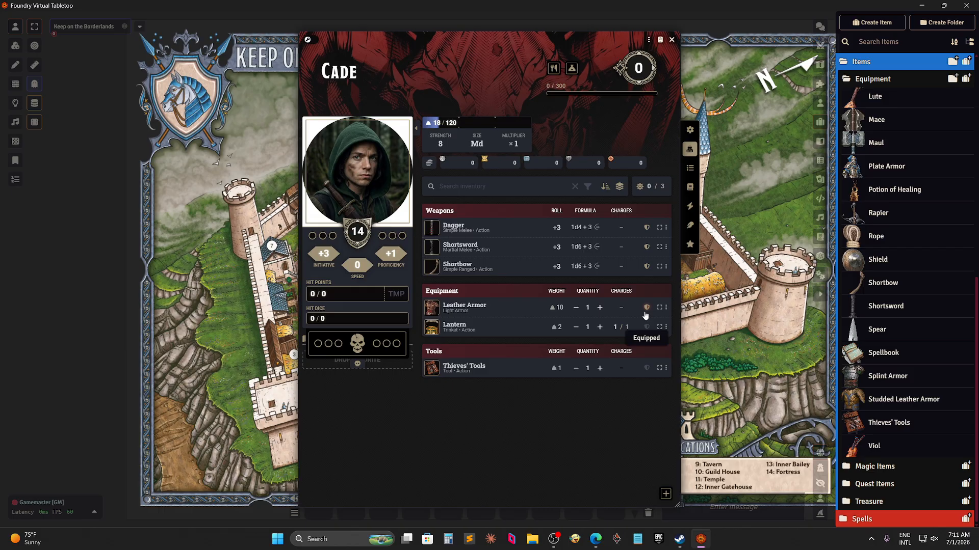
Add the Halfling species from Heroes of the Borderlands to Cade, reading the Luck trait before completing its advancement.
{"action": "left_click", "coordinate": [689, 130]}
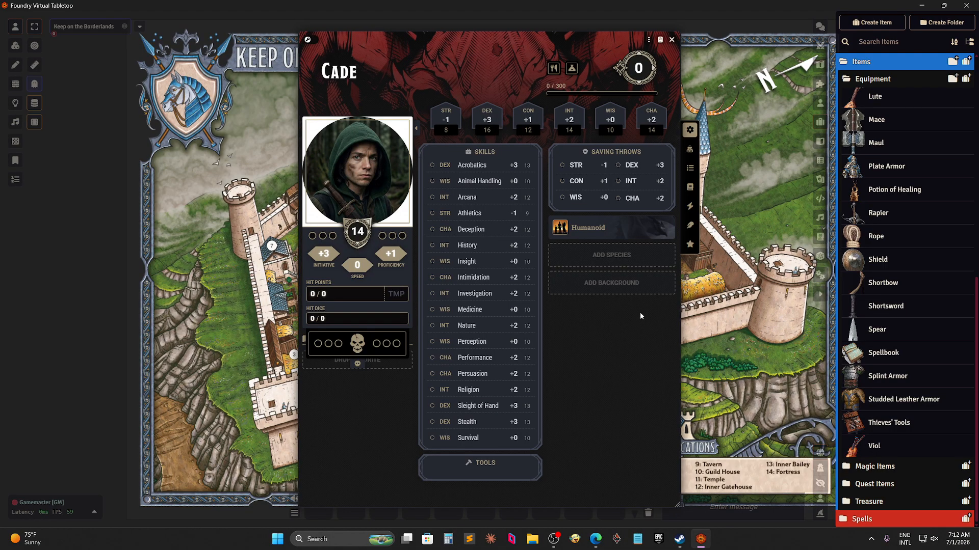
{"action": "left_click", "coordinate": [610, 256]}
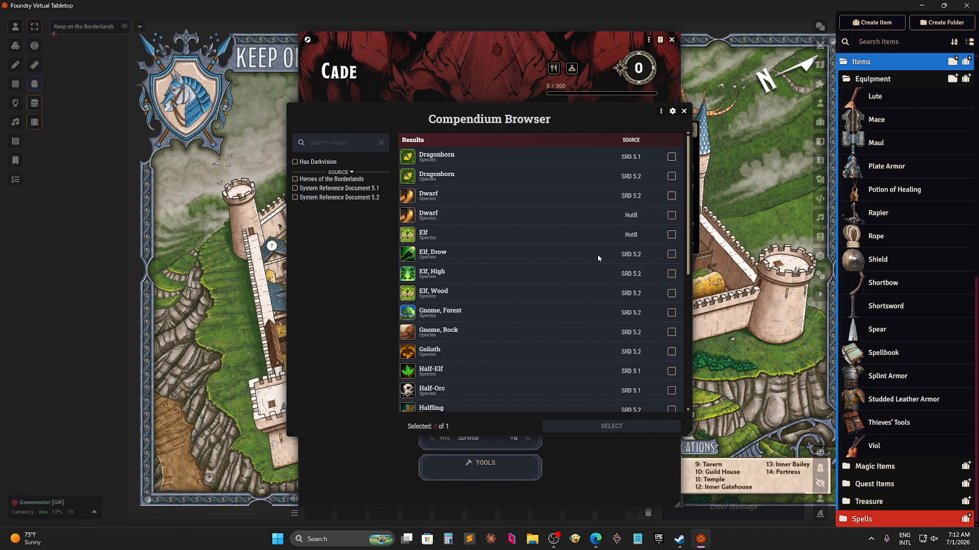
{"action": "left_click", "coordinate": [342, 180]}
{"action": "left_click_drag", "start_coordinate": [366, 119], "coordinate": [136, 132]}
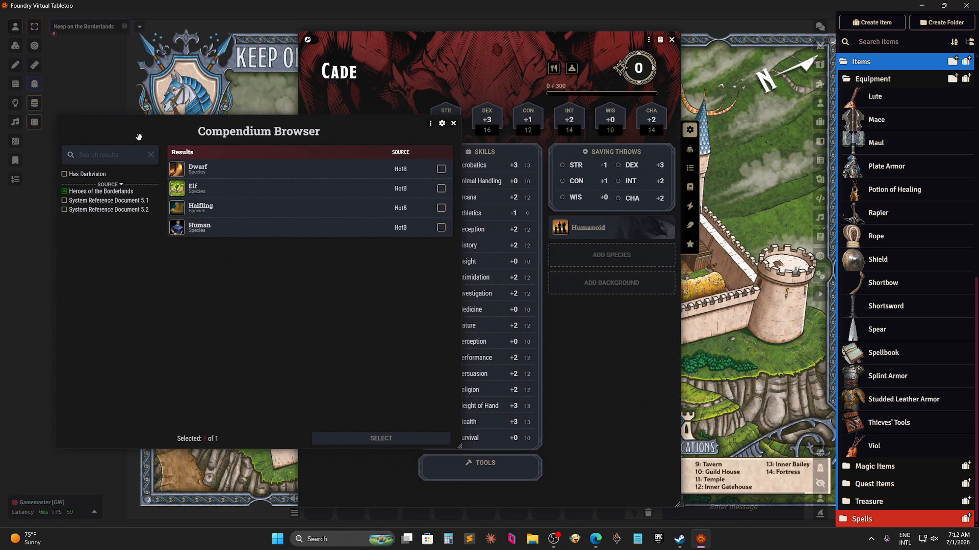
{"action": "left_click_drag", "start_coordinate": [205, 214], "coordinate": [644, 262]}
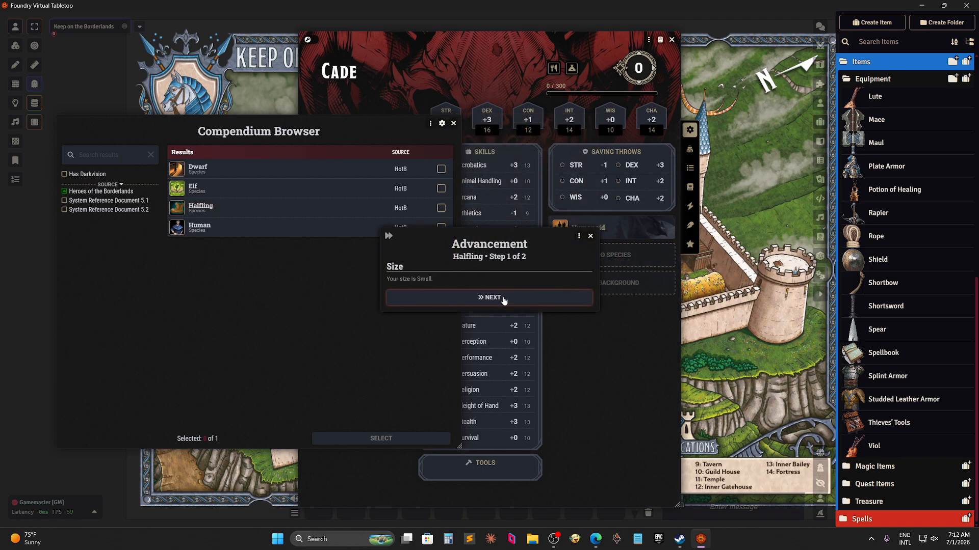
{"action": "left_click", "coordinate": [502, 298]}
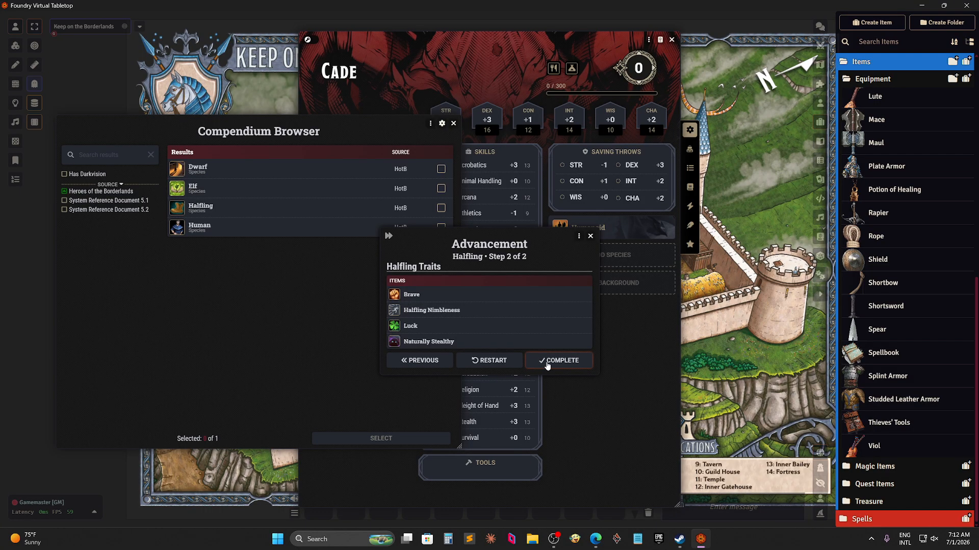
{"action": "left_click", "coordinate": [408, 326]}
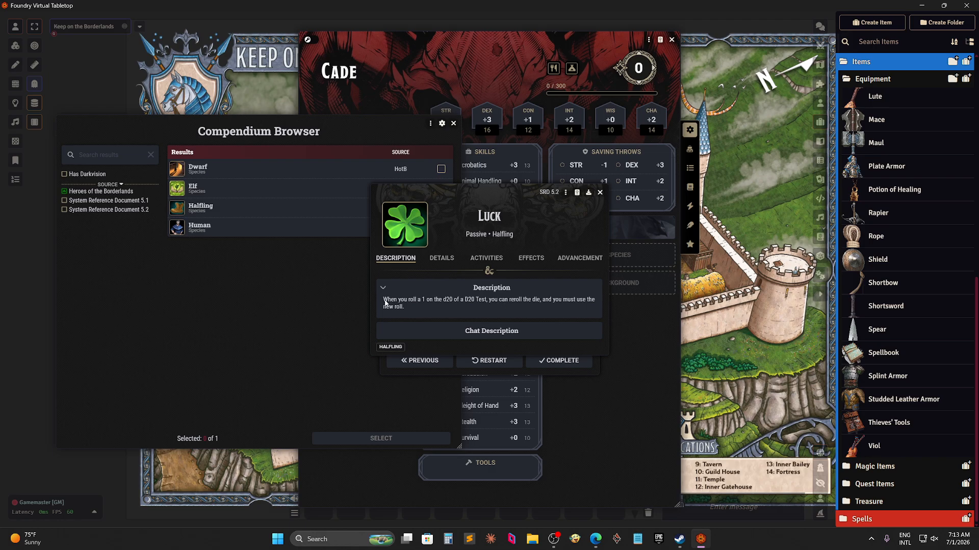
{"action": "left_click", "coordinate": [600, 193]}
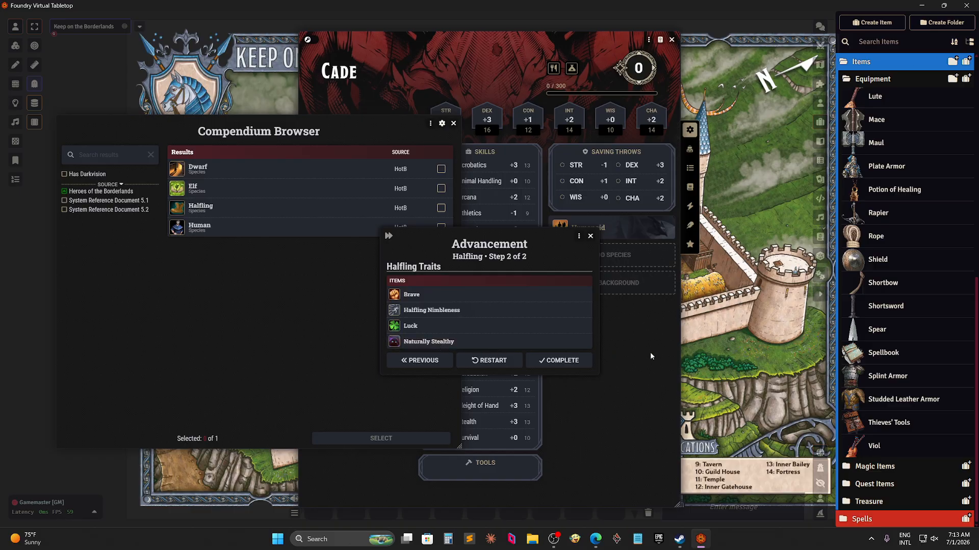
{"action": "left_click", "coordinate": [559, 361]}
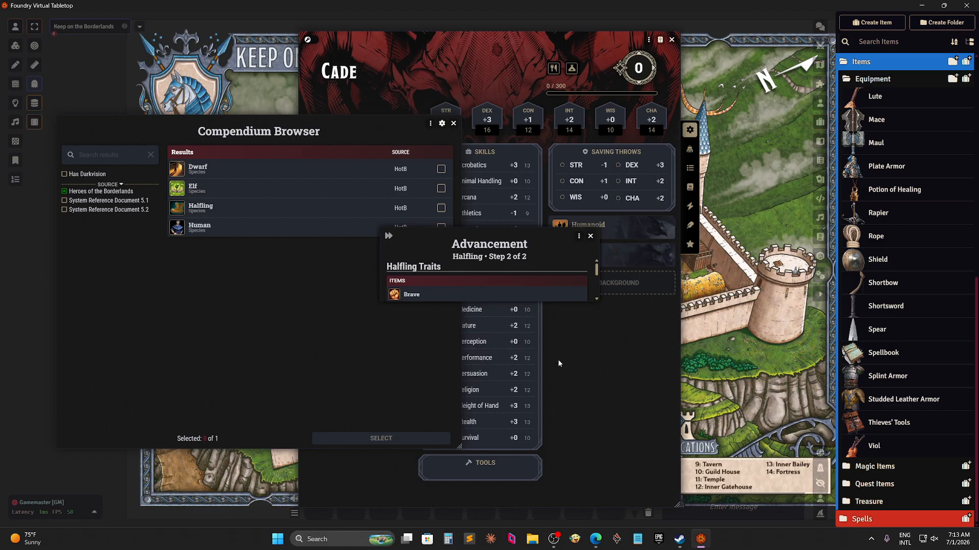
Give Cade the Hermit background, complete its advancement and close the background browser.
{"action": "left_click", "coordinate": [617, 284]}
{"action": "mouse_move", "coordinate": [545, 331]}
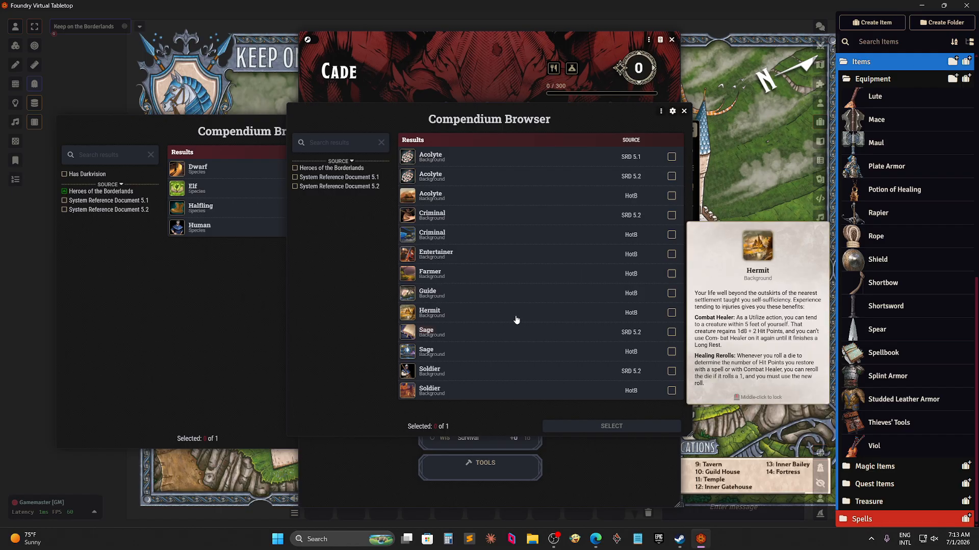
{"action": "left_click_drag", "start_coordinate": [486, 115], "coordinate": [240, 96]}
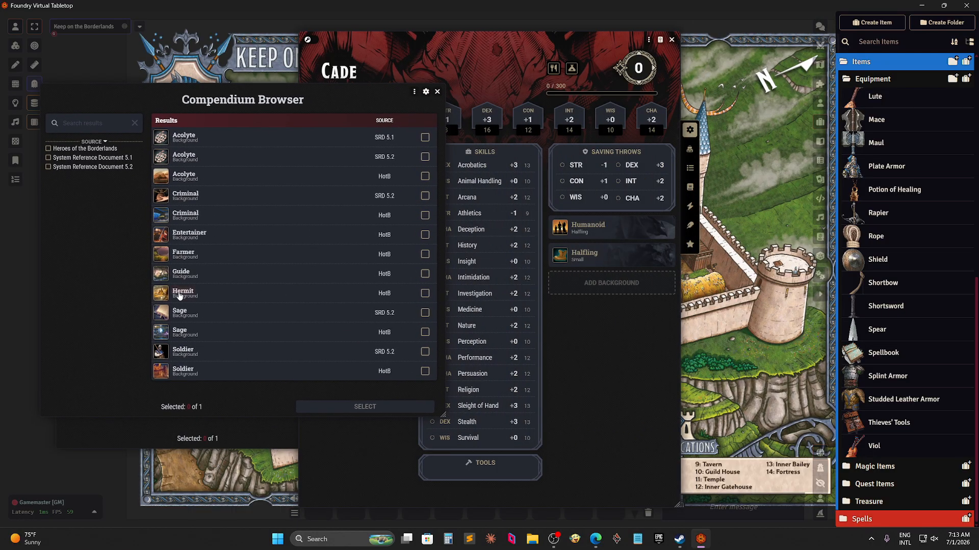
{"action": "left_click_drag", "start_coordinate": [180, 296], "coordinate": [645, 288]}
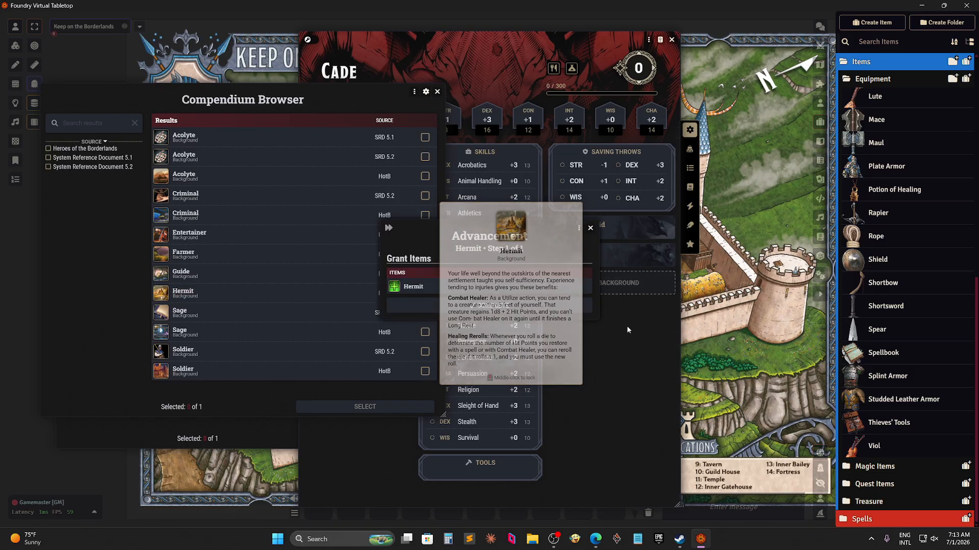
{"action": "left_click", "coordinate": [492, 308]}
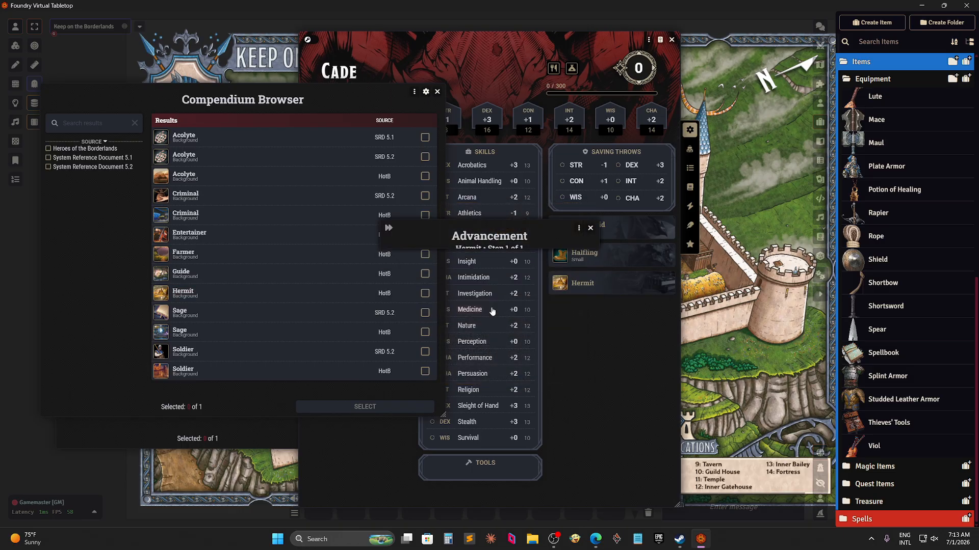
{"action": "left_click", "coordinate": [437, 91]}
Add the SRD 5.2 Rogue class to Cade and advance through its Hit Points and Saving Throw Proficiencies stages.
{"action": "mouse_move", "coordinate": [617, 254]}
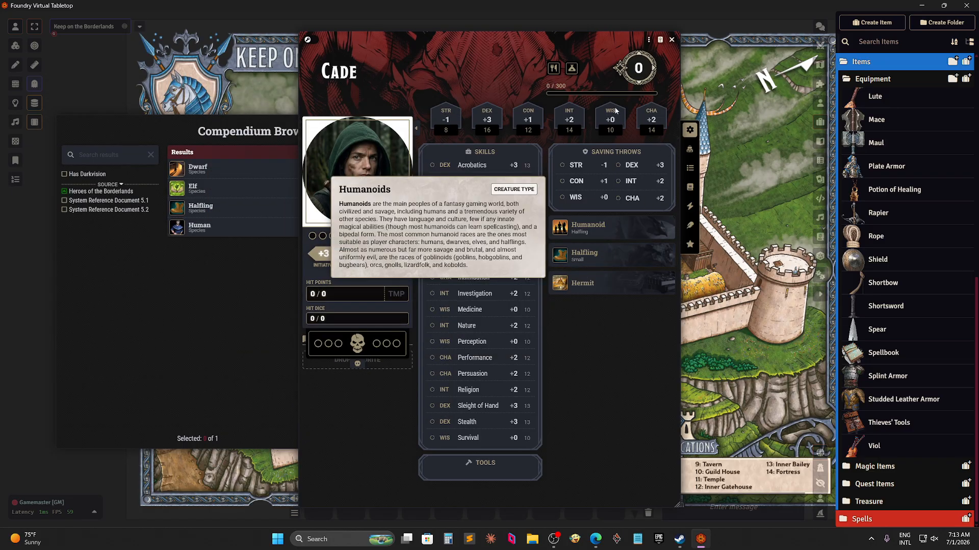
{"action": "left_click", "coordinate": [691, 174]}
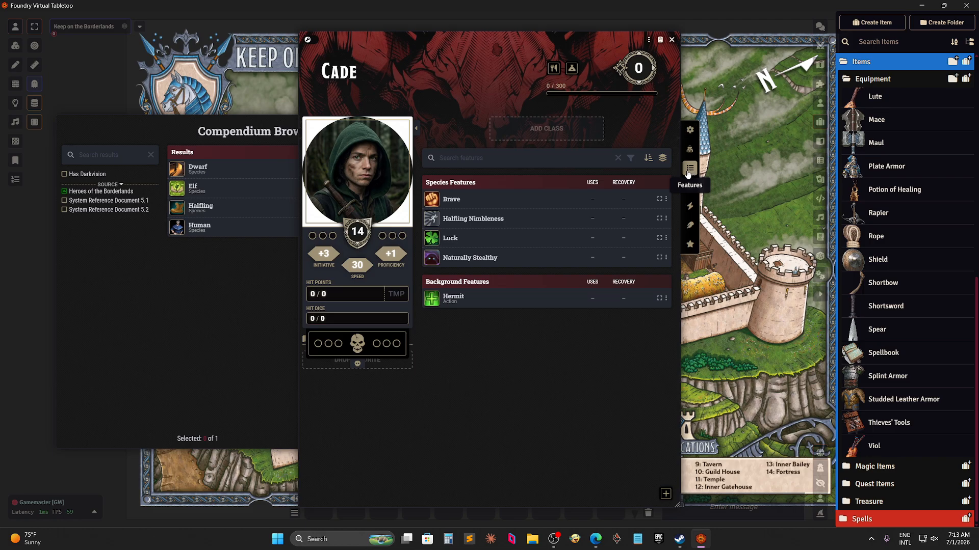
{"action": "left_click", "coordinate": [554, 128]}
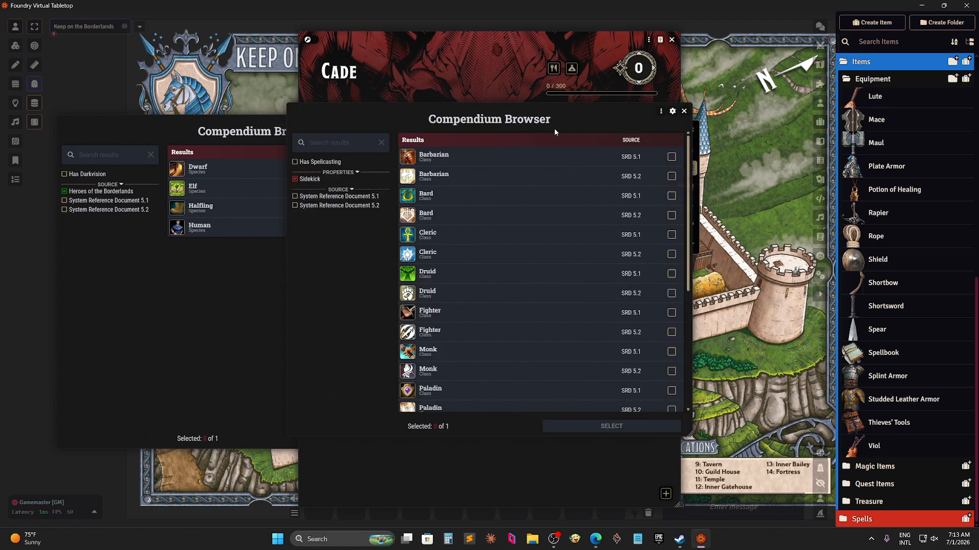
{"action": "left_click", "coordinate": [308, 205]}
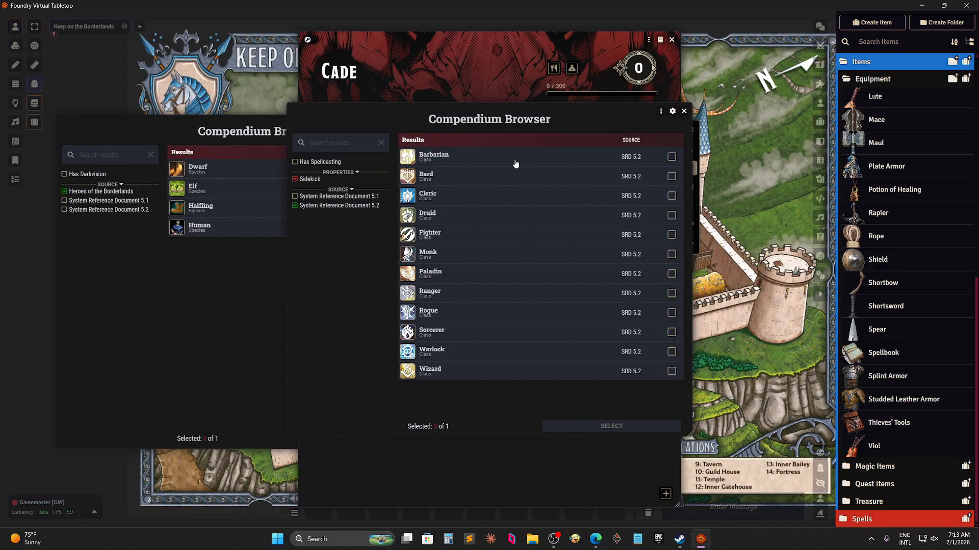
{"action": "left_click_drag", "start_coordinate": [509, 118], "coordinate": [254, 113]}
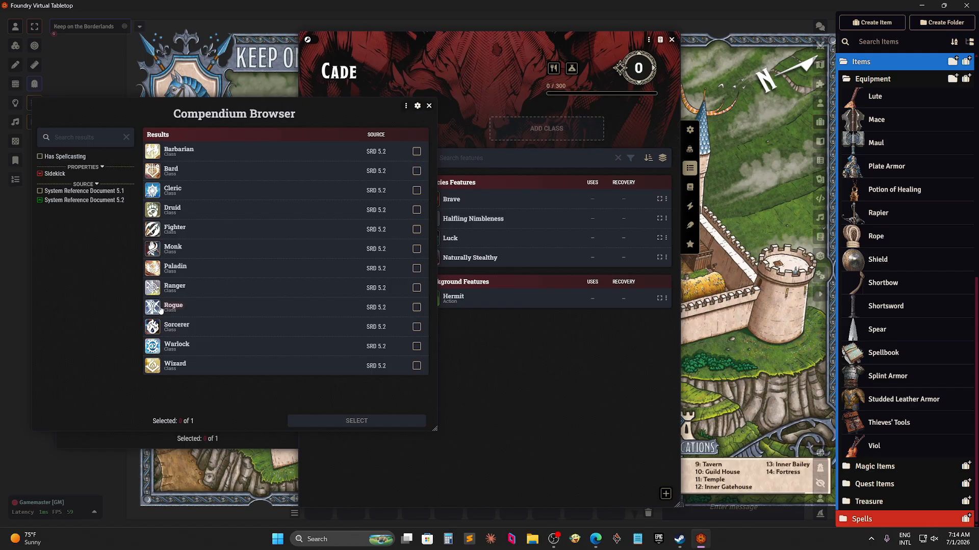
{"action": "left_click_drag", "start_coordinate": [151, 309], "coordinate": [547, 134]}
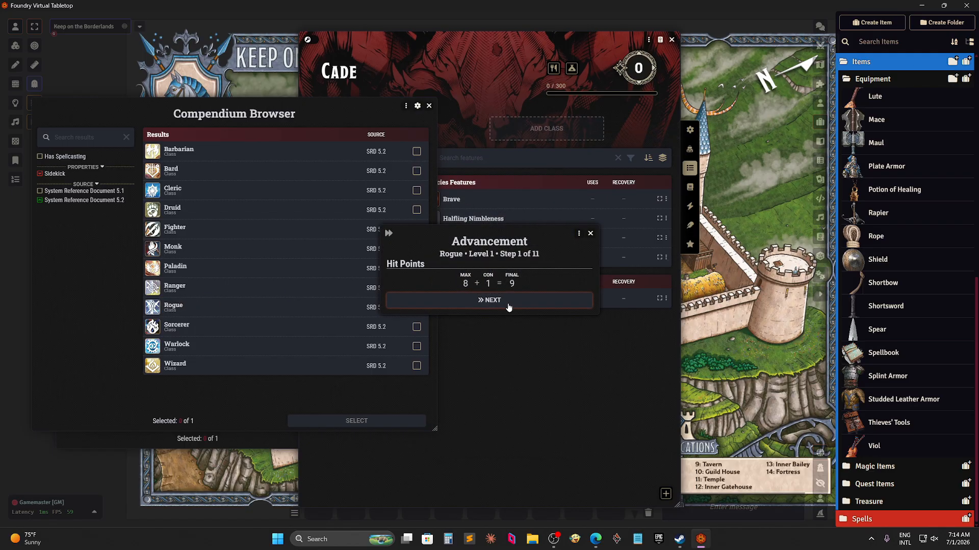
{"action": "left_click", "coordinate": [505, 302]}
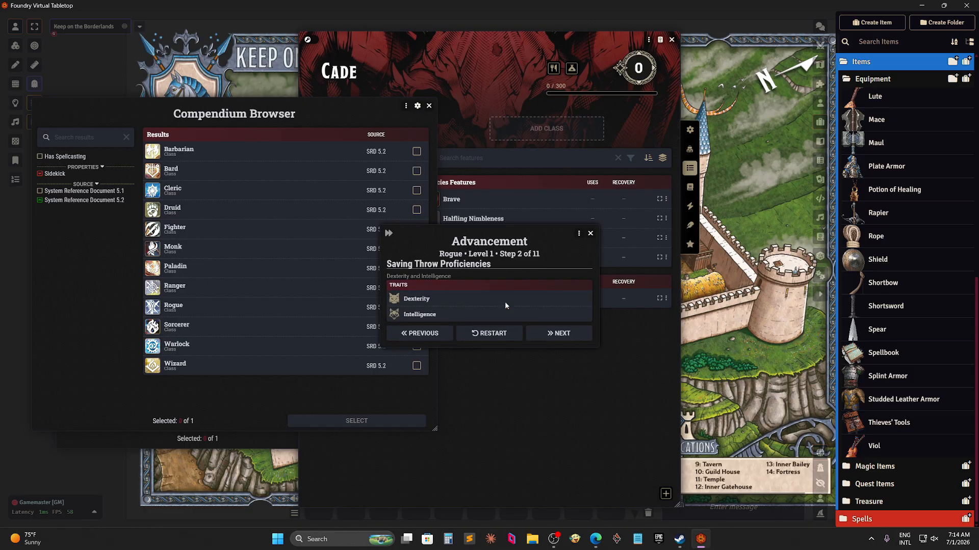
{"action": "left_click", "coordinate": [557, 339]}
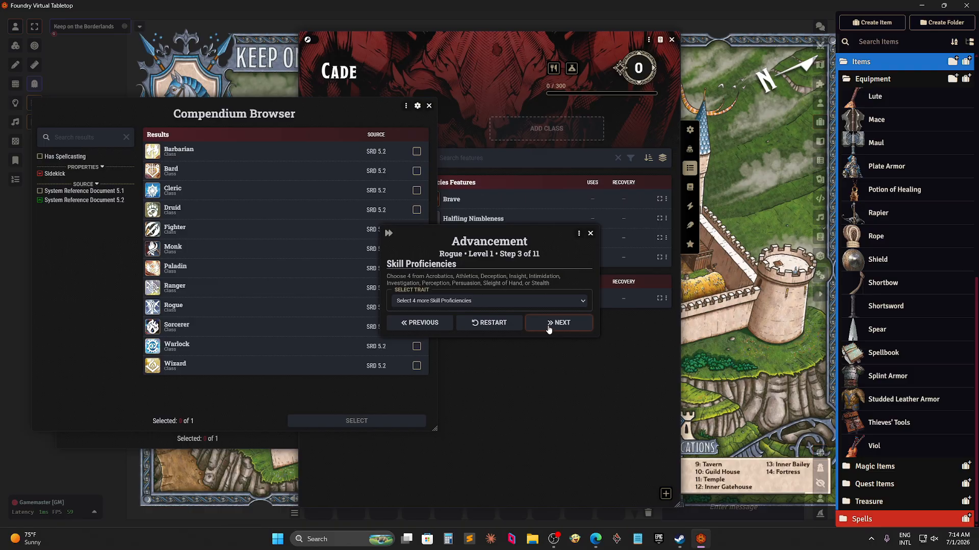
Close the class browser and arrange Cade's skills and the Rogue advancement window side by side.
{"action": "left_click_drag", "start_coordinate": [489, 238], "coordinate": [539, 373]}
{"action": "left_click", "coordinate": [429, 105]}
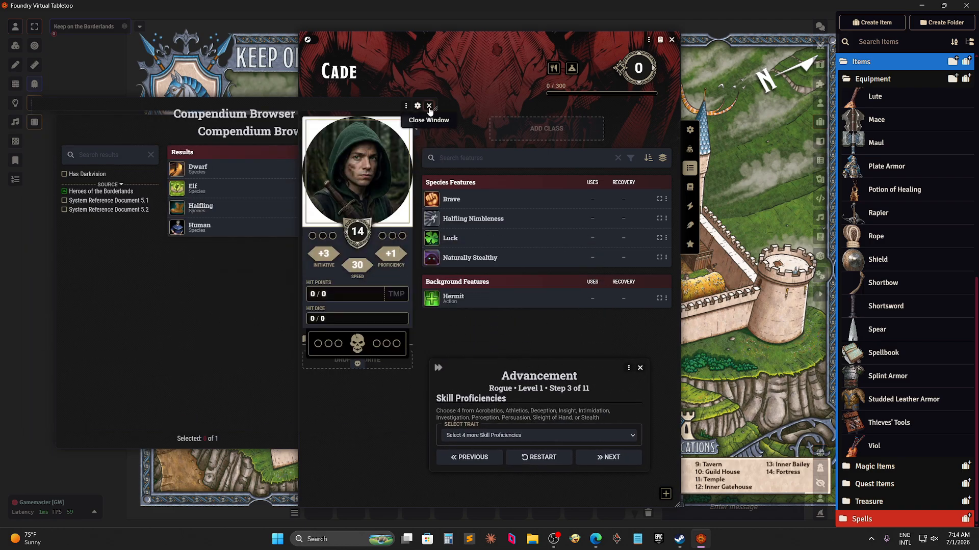
{"action": "left_click", "coordinate": [689, 131]}
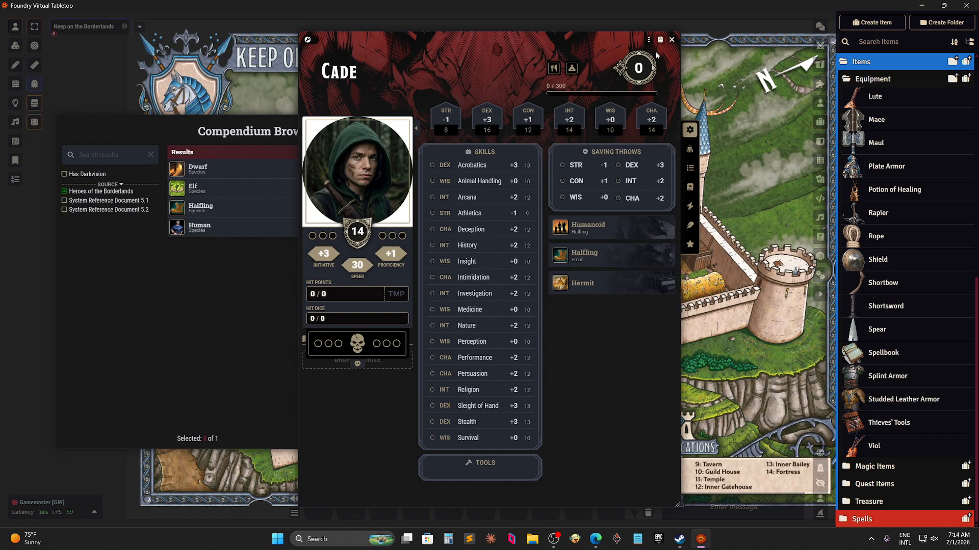
{"action": "left_click_drag", "start_coordinate": [593, 41], "coordinate": [350, 46]}
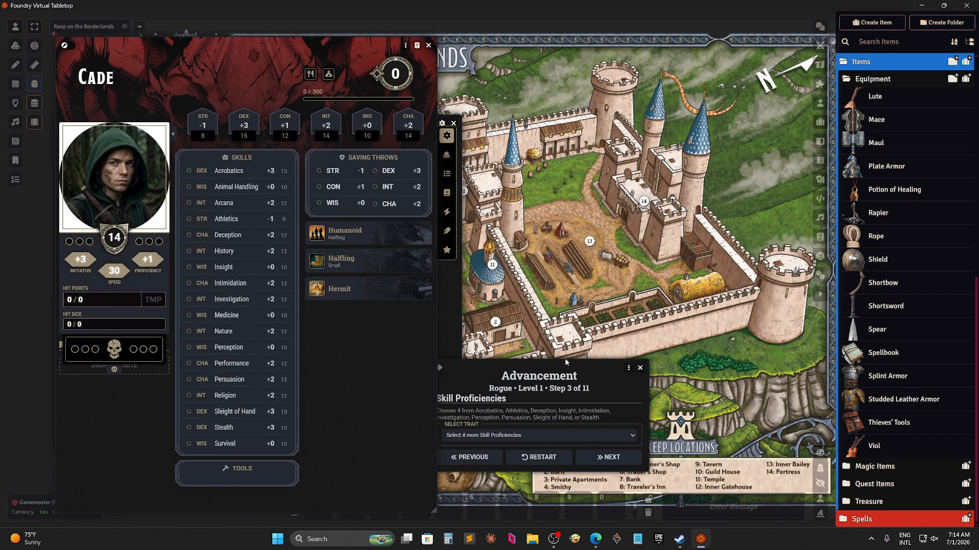
{"action": "left_click_drag", "start_coordinate": [566, 362], "coordinate": [632, 93]}
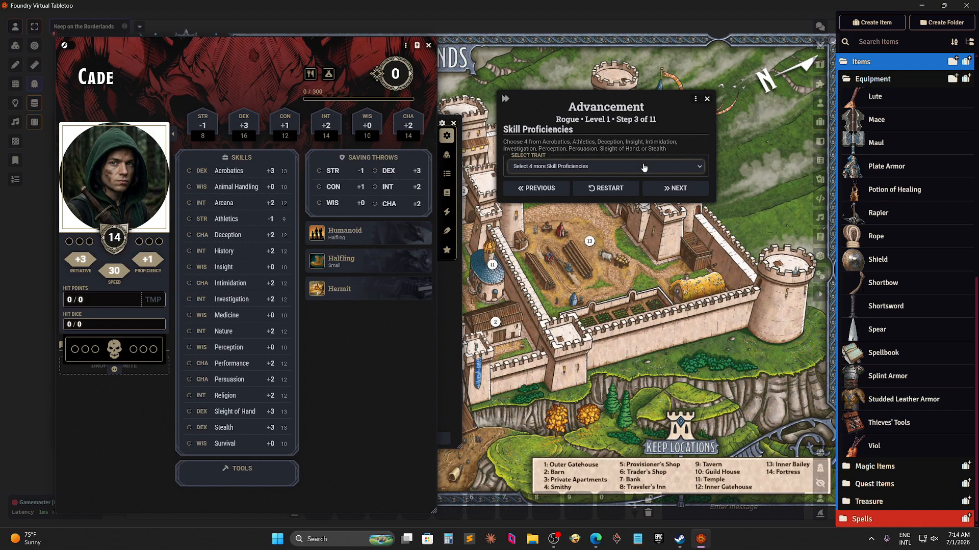
Choose Perception, Sleight of Hand, Stealth and Deception as the Rogue skill proficiencies and continue to Thieves' Cant.
{"action": "left_click", "coordinate": [614, 168]}
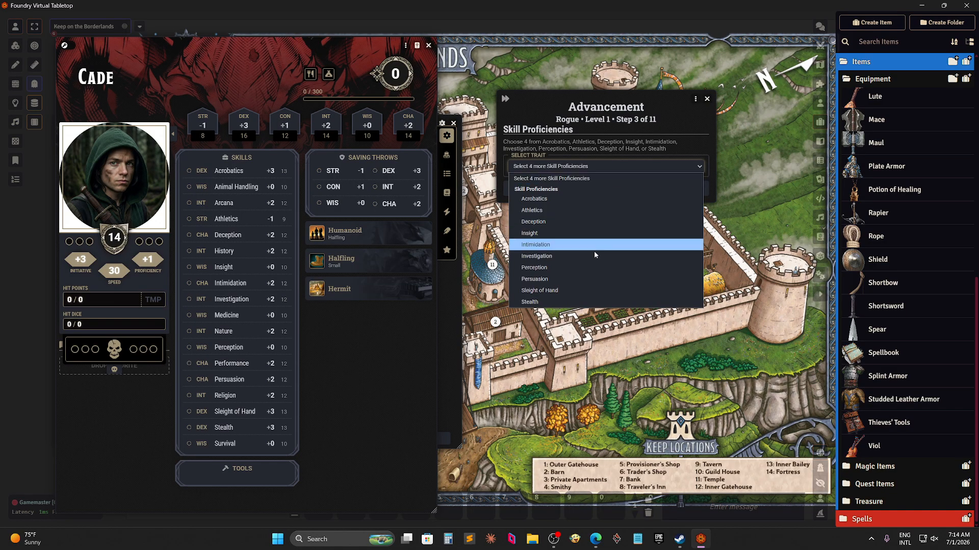
{"action": "left_click", "coordinate": [567, 270]}
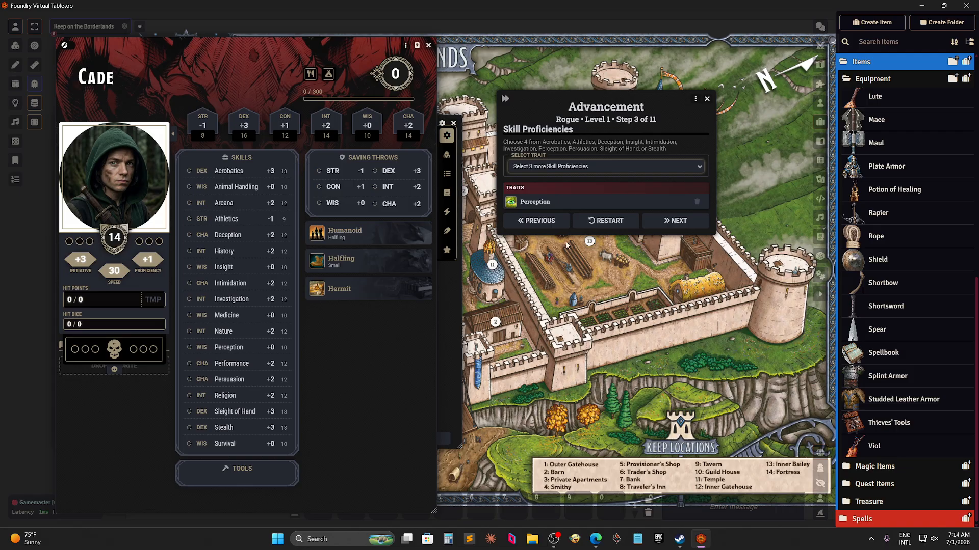
{"action": "left_click", "coordinate": [561, 169]}
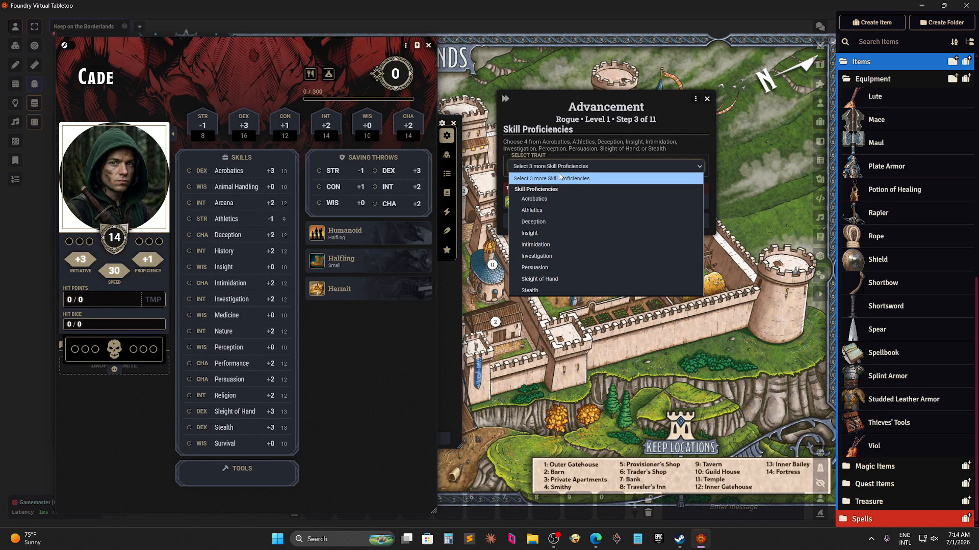
{"action": "left_click", "coordinate": [565, 279]}
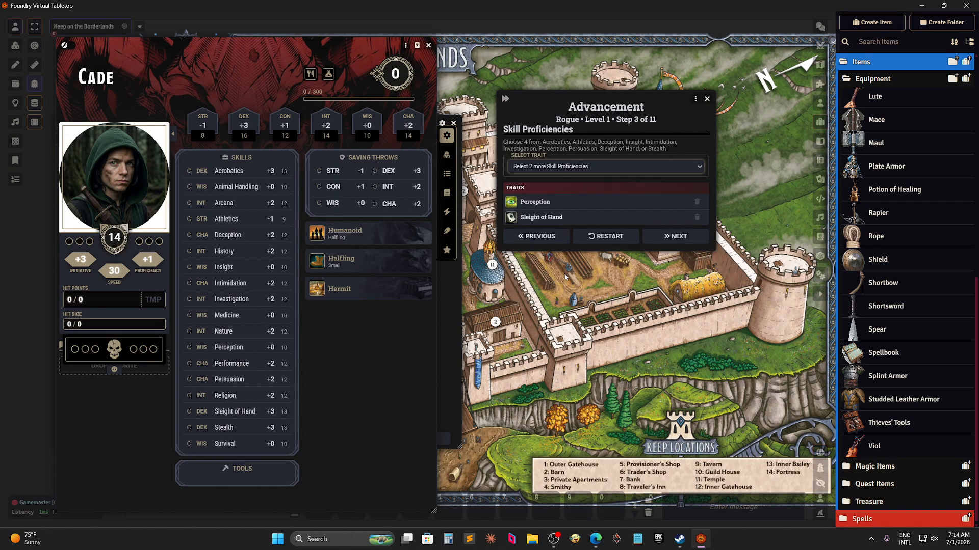
{"action": "left_click", "coordinate": [580, 167]}
{"action": "left_click", "coordinate": [578, 278]}
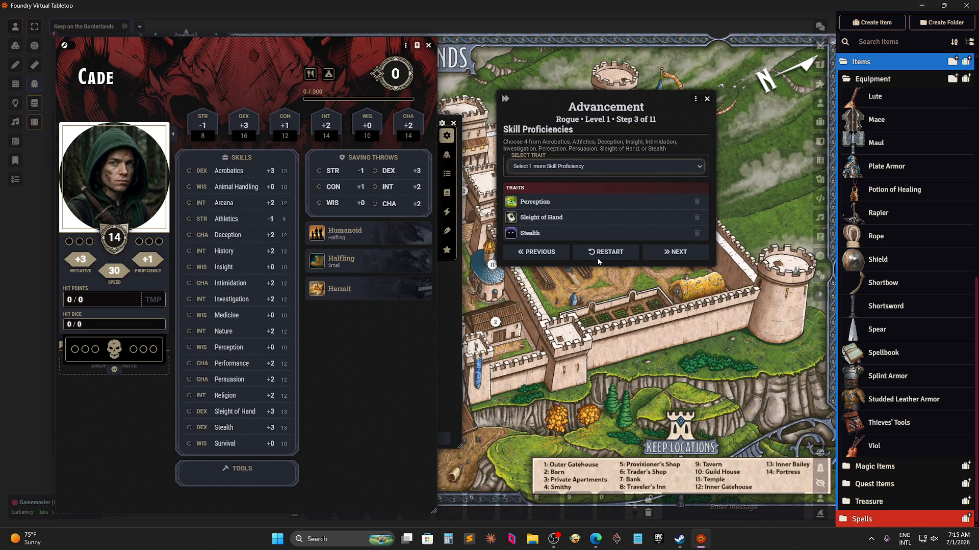
{"action": "left_click", "coordinate": [595, 168]}
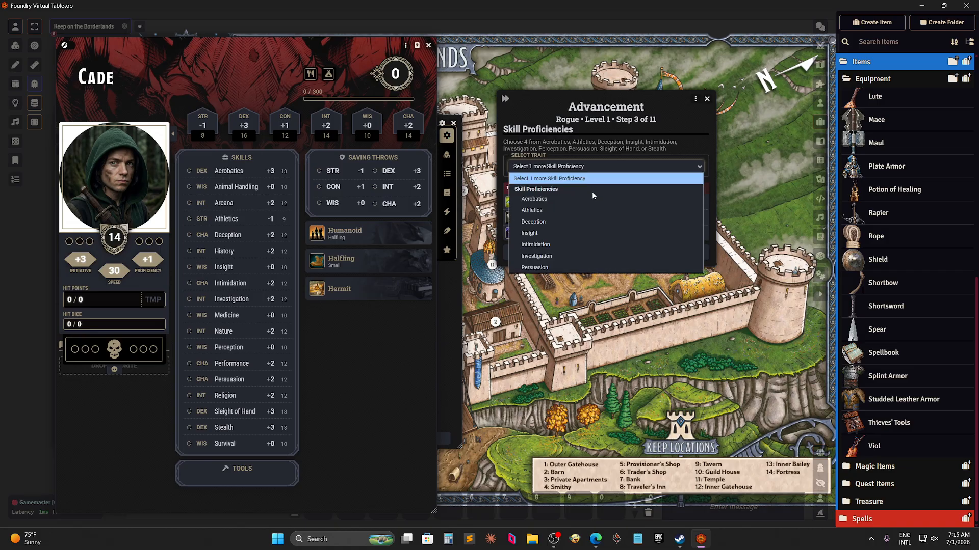
{"action": "left_click", "coordinate": [584, 222]}
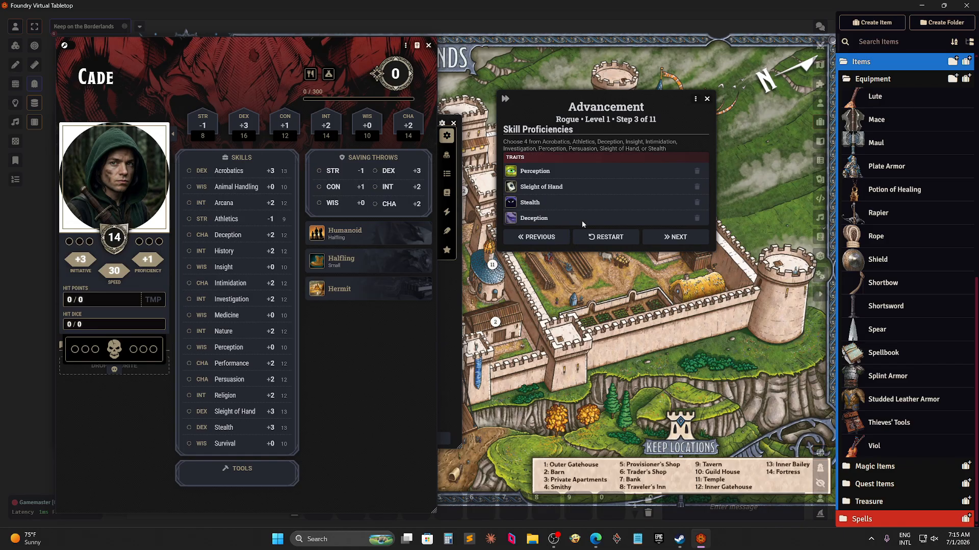
{"action": "left_click", "coordinate": [673, 238]}
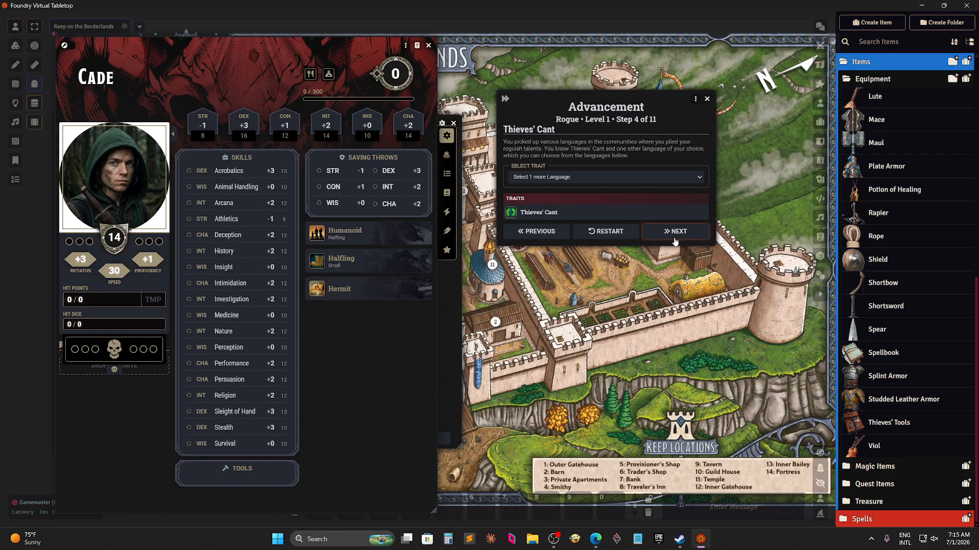
Review the extra language choices for Thieves' Cant, then look through Cade's inventory, features, spells and details.
{"action": "left_click", "coordinate": [586, 178]}
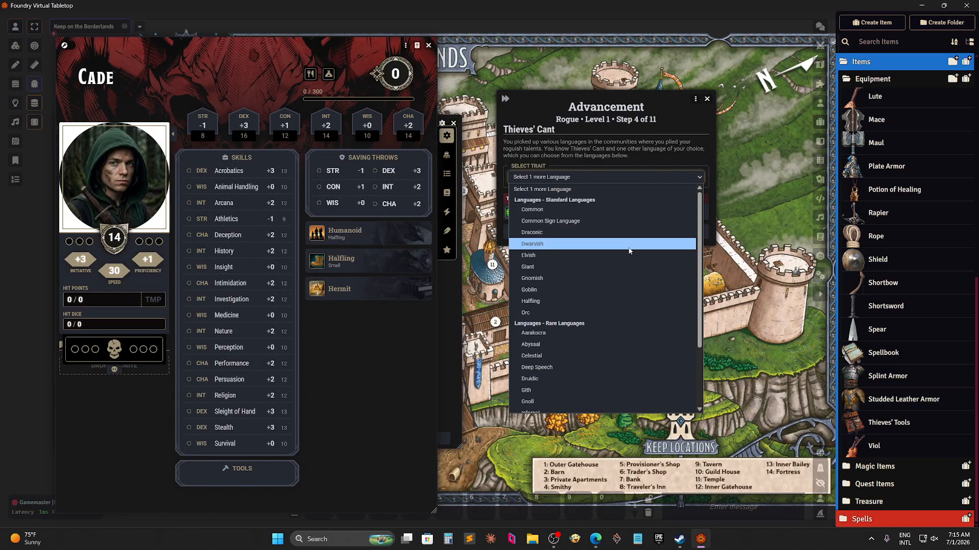
{"action": "left_click", "coordinate": [374, 345]}
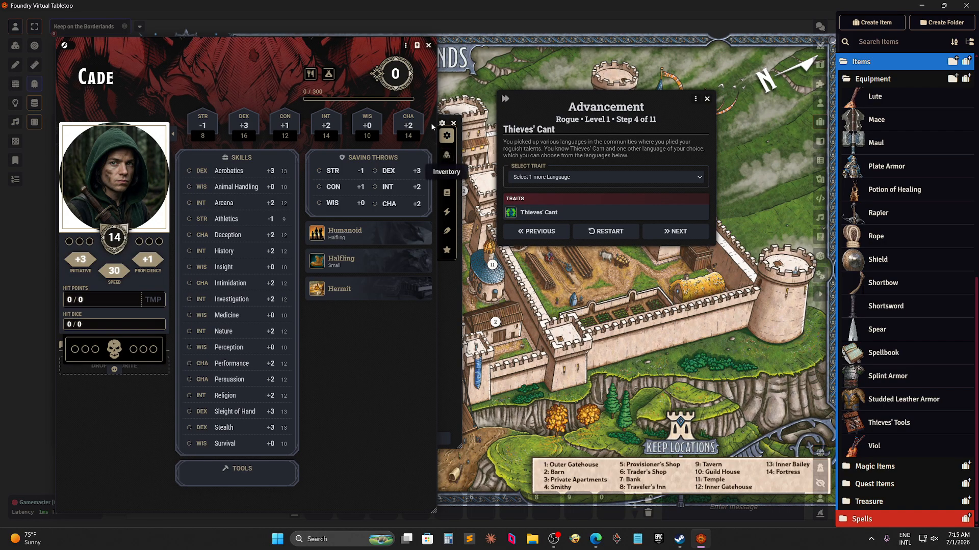
{"action": "left_click", "coordinate": [447, 155]}
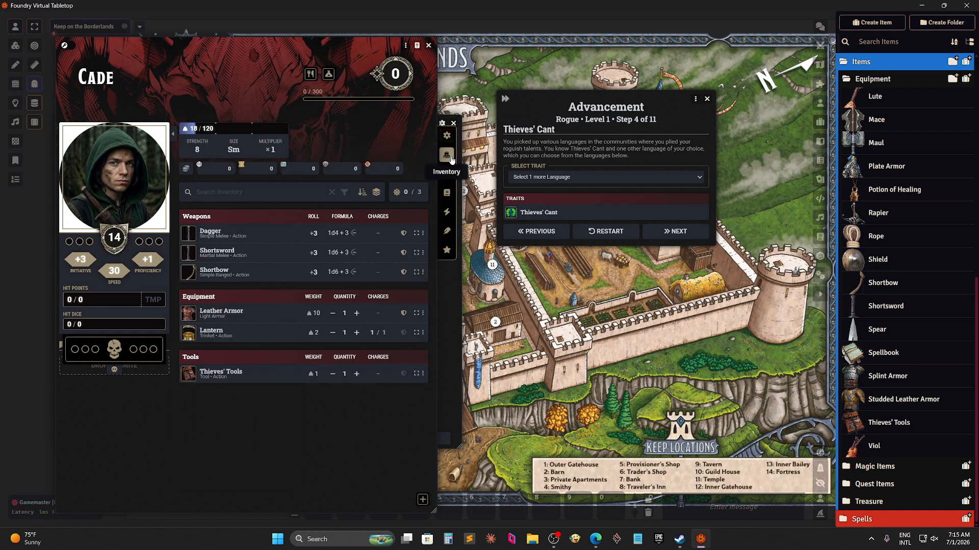
{"action": "left_click", "coordinate": [447, 175]}
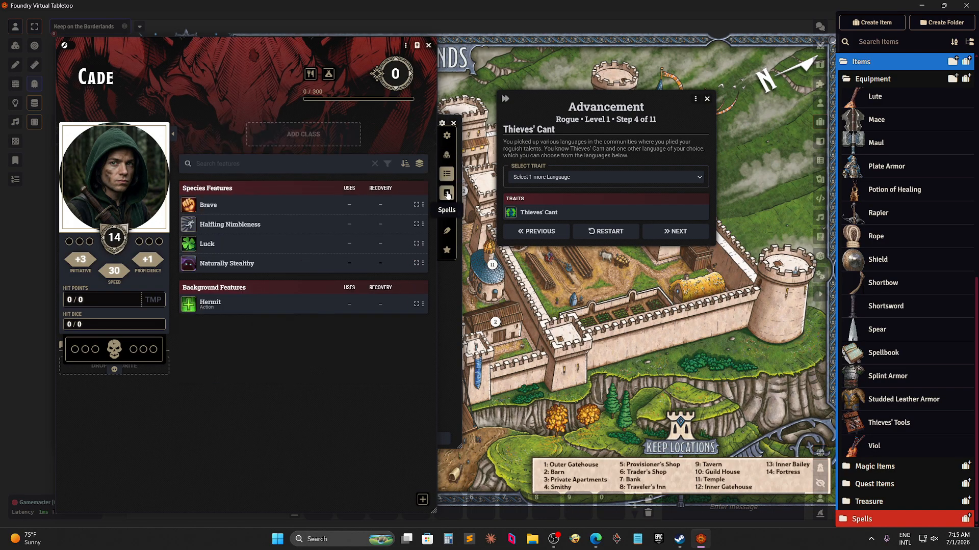
{"action": "left_click", "coordinate": [447, 192]}
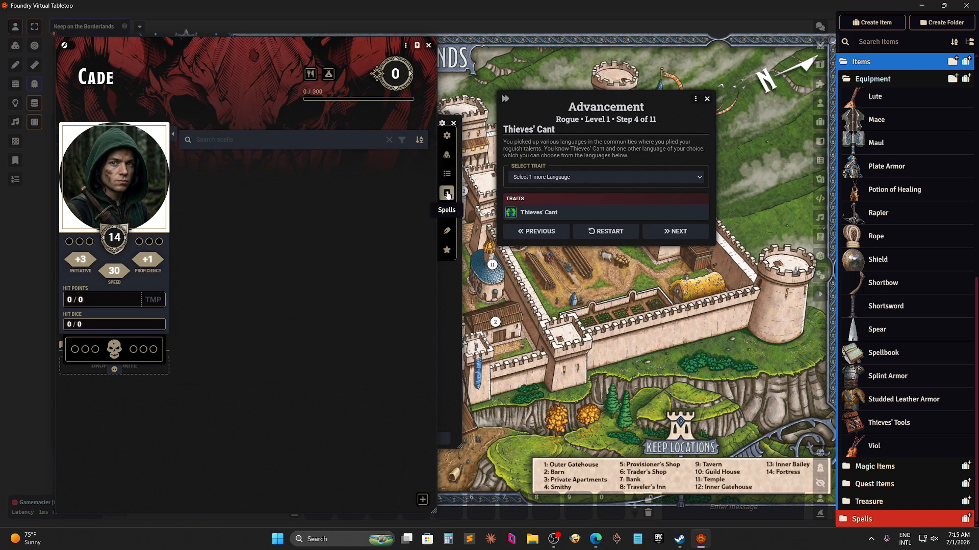
{"action": "left_click", "coordinate": [447, 137]}
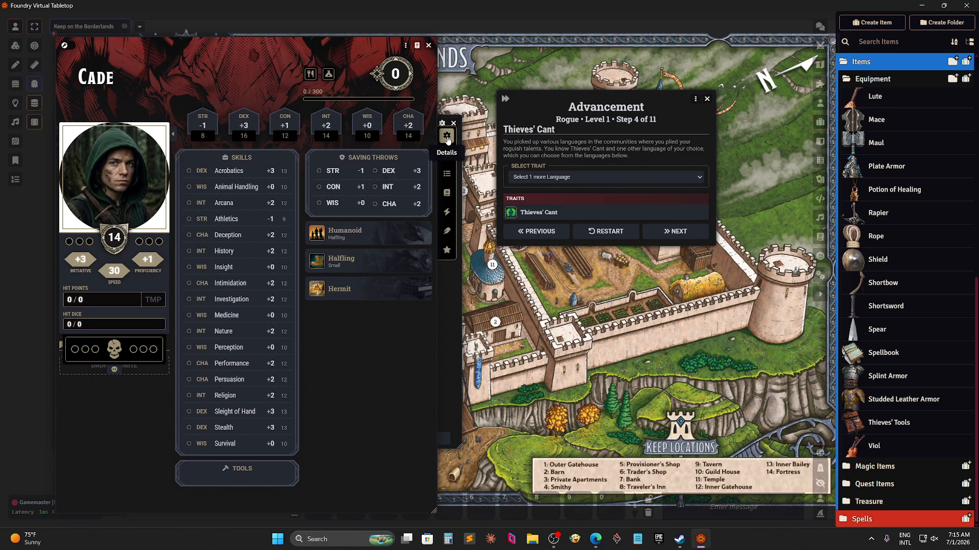
{"action": "mouse_move", "coordinate": [348, 258]}
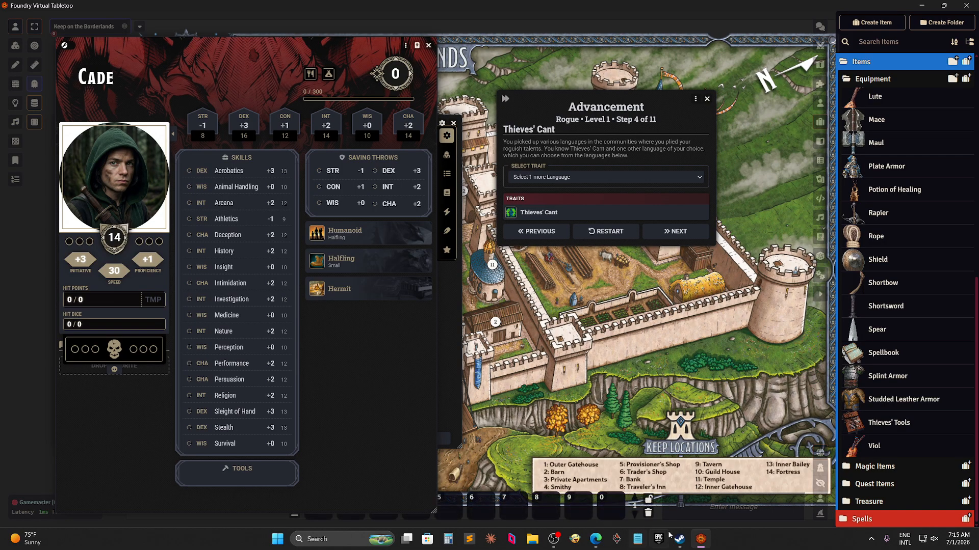
Switch to Gemini in the browser and write that Heroes of the Borderlands simplifies the D&D 2024 rules, yet the rogue picks an optional language.
{"action": "mouse_move", "coordinate": [681, 544]}
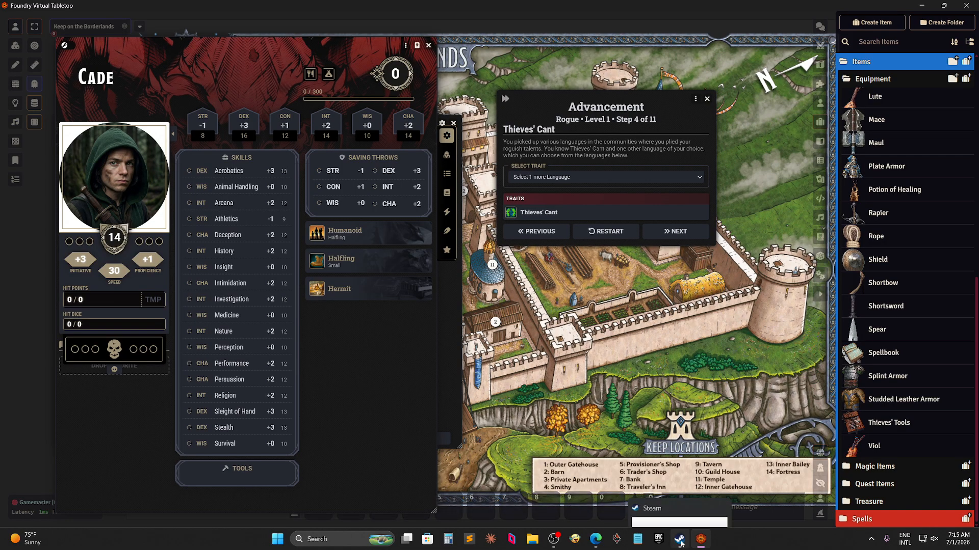
{"action": "left_click", "coordinate": [596, 540]}
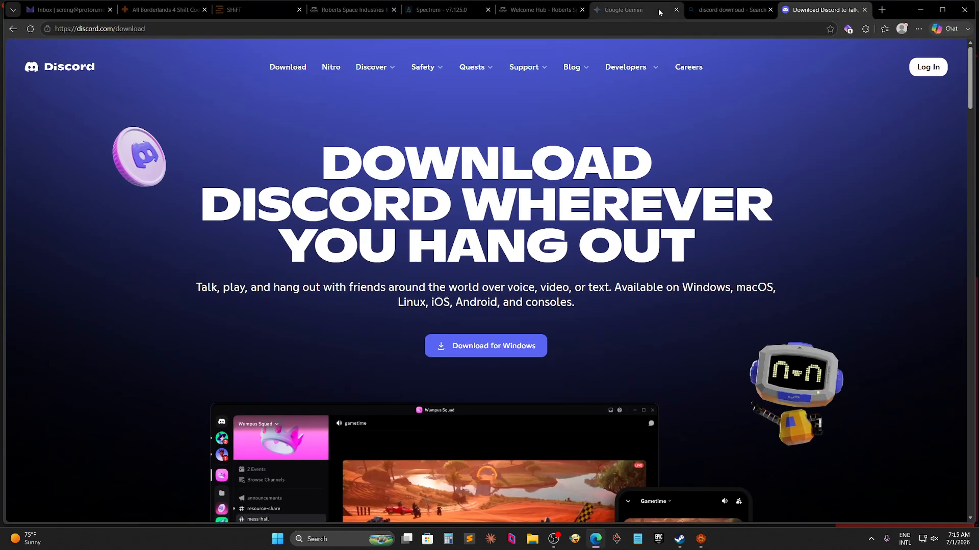
{"action": "left_click", "coordinate": [640, 12]}
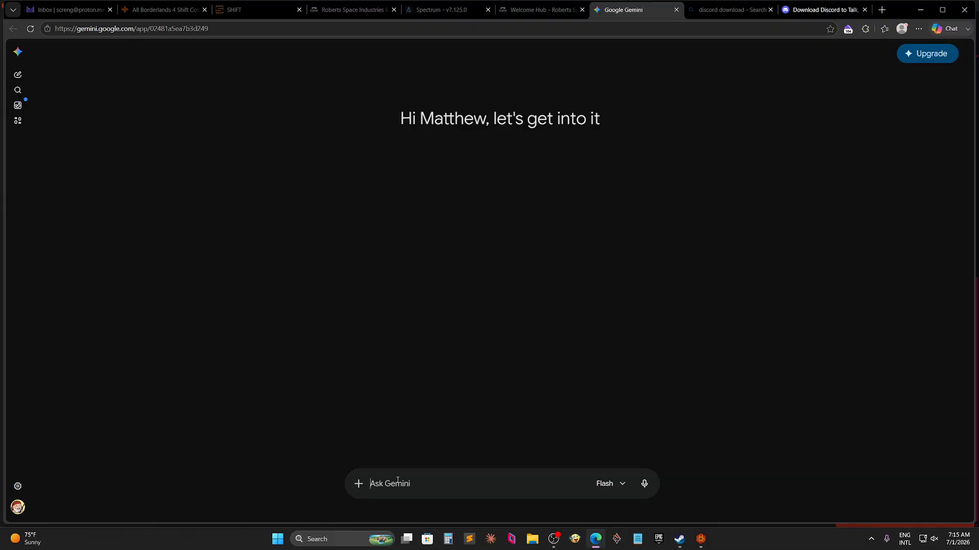
{"action": "type", "text": "In GHeroes of the B"}
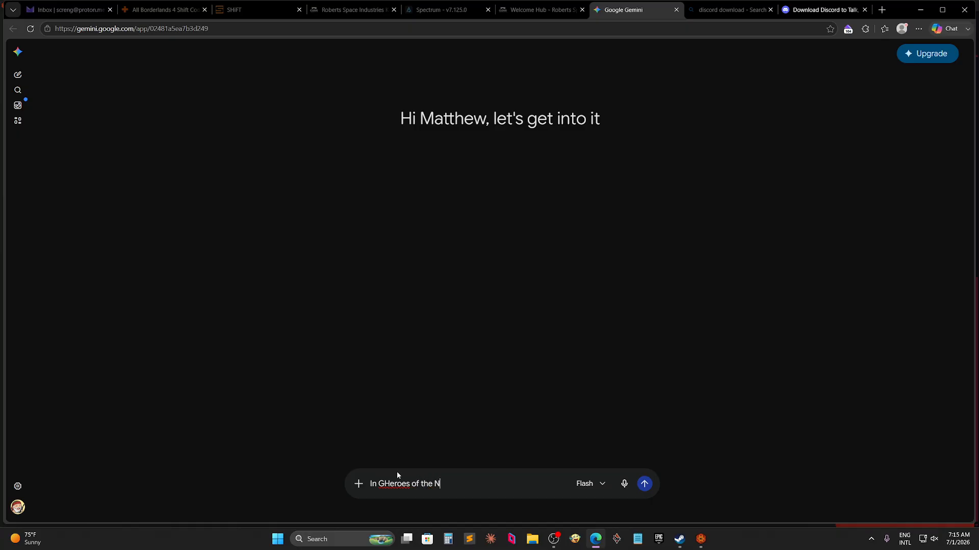
{"action": "type", "text": "ordlerland D&D 5th"}
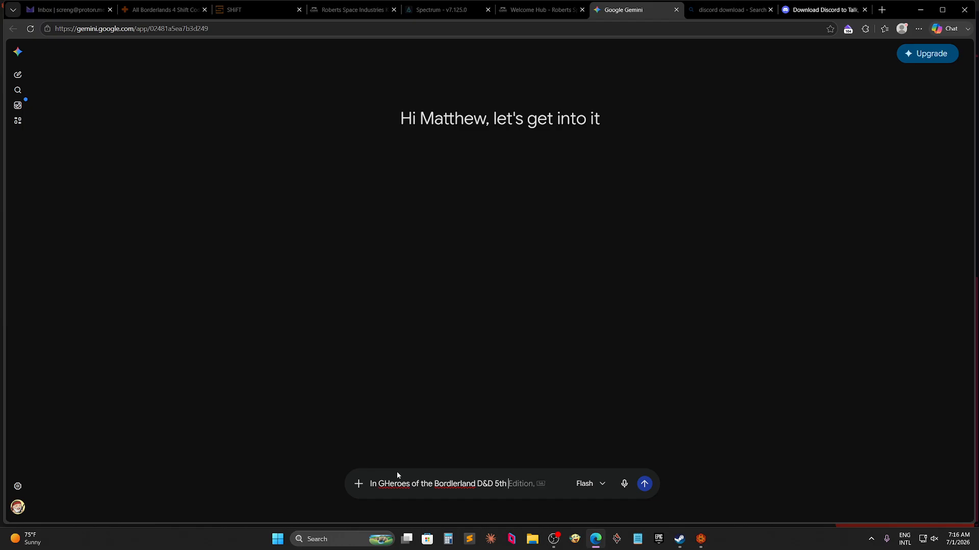
{"action": "type", "text": " edition (2024"}
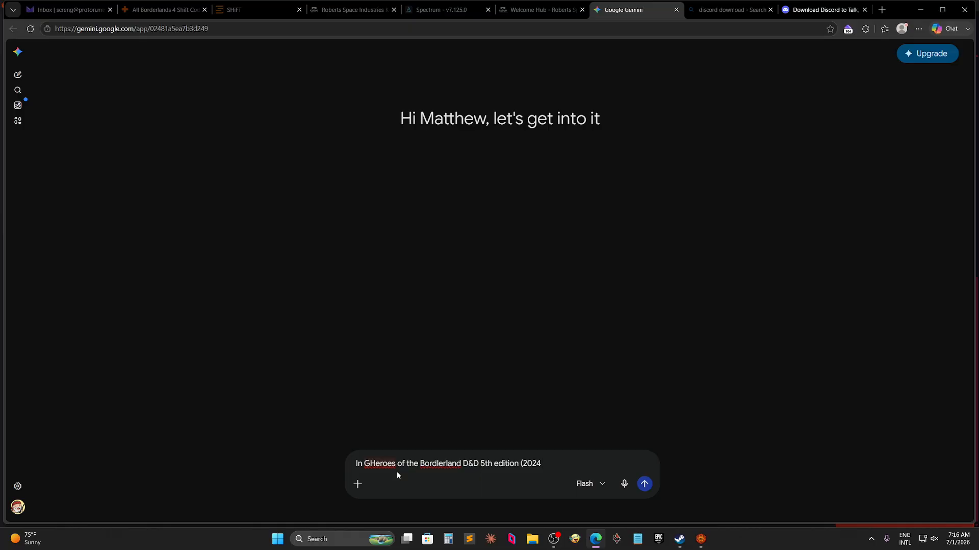
{"action": "type", "text": " rules), the rules are simplified for new players."}
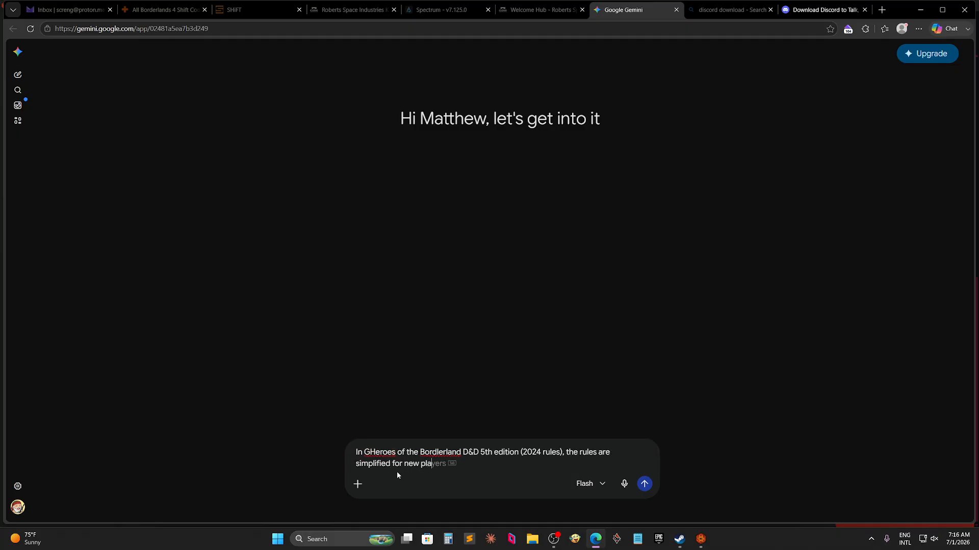
{"action": "type", "text": "rall this is great.  Hoever"}
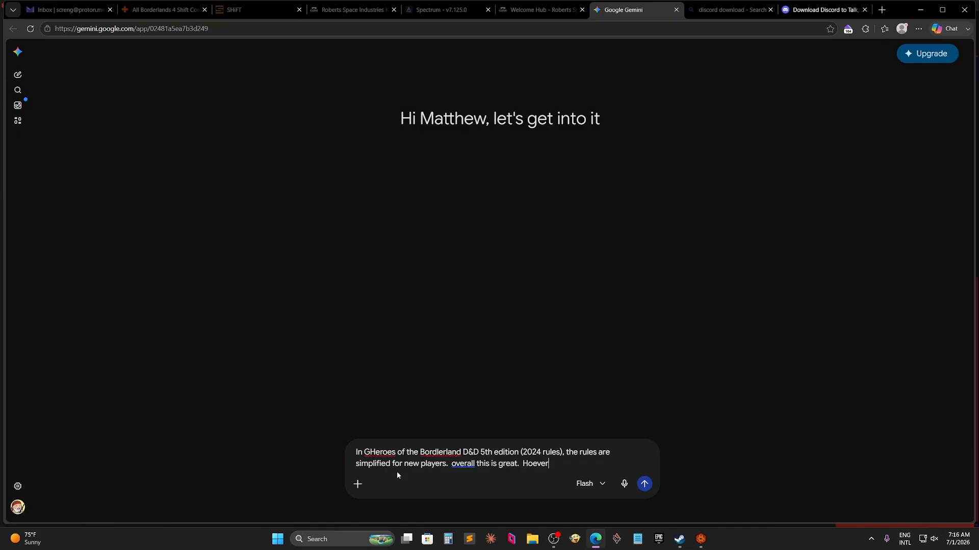
{"action": "type", "text": ", my rogue gets to pick an optio"}
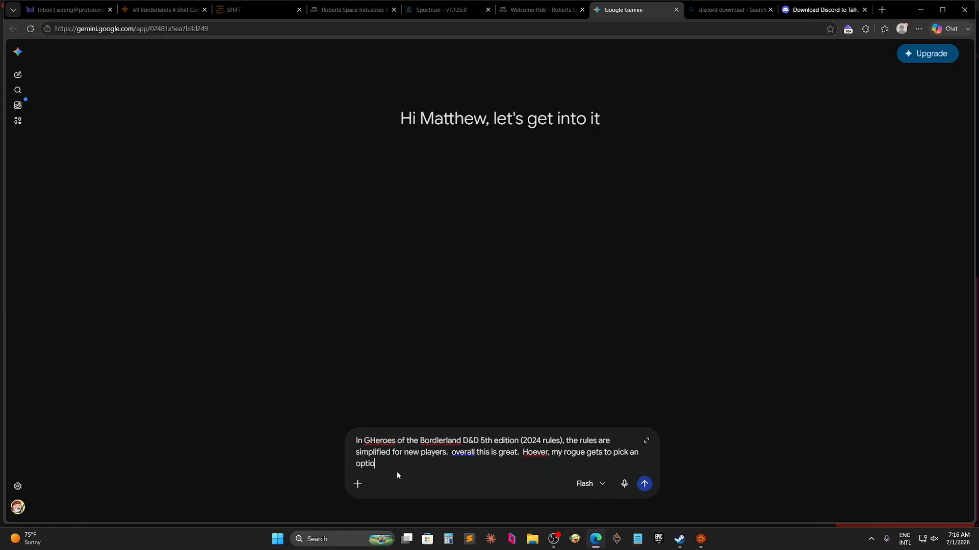
{"action": "type", "text": "nal language.  This has made me realize"}
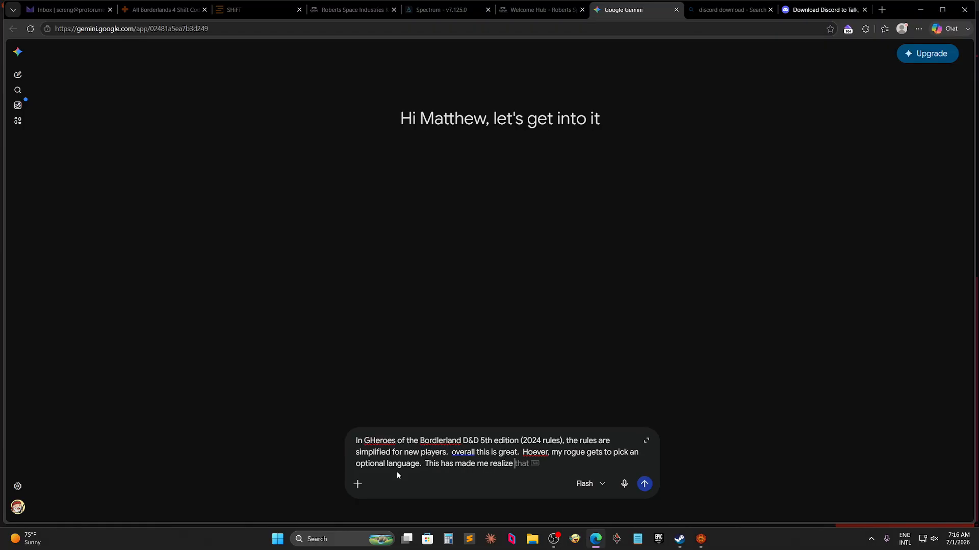
Extend the prompt to say dwarves, elves, and halflings do not seem to start with any languages, and ask for assistance.
{"action": "key", "text": "Tab"}
{"action": "type", "text": "dwar"}
{"action": "type", "text": "ves, e"}
{"action": "type", "text": "l"}
{"action": "type", "text": "ves,"}
{"action": "type", "text": " and hal"}
{"action": "type", "text": "flings "}
{"action": "type", "text": "do not"}
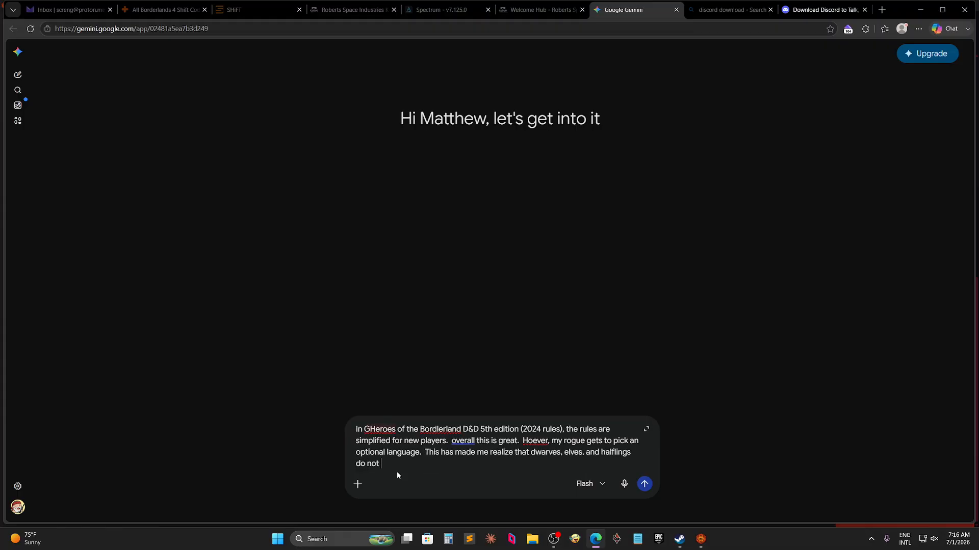
{"action": "type", "text": " seem to start with any languages.  Can y"}
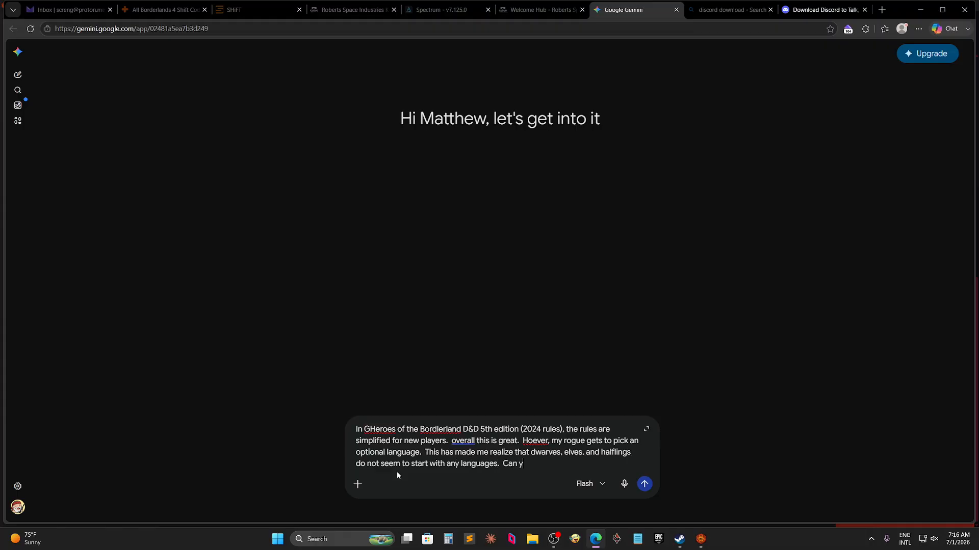
{"action": "type", "text": "ou assist?"}
Correct the misspelled words in the prompt to However, Heroes and Borderlands, and send it to Gemini.
{"action": "left_click", "coordinate": [534, 441]}
{"action": "left_click", "coordinate": [553, 404]}
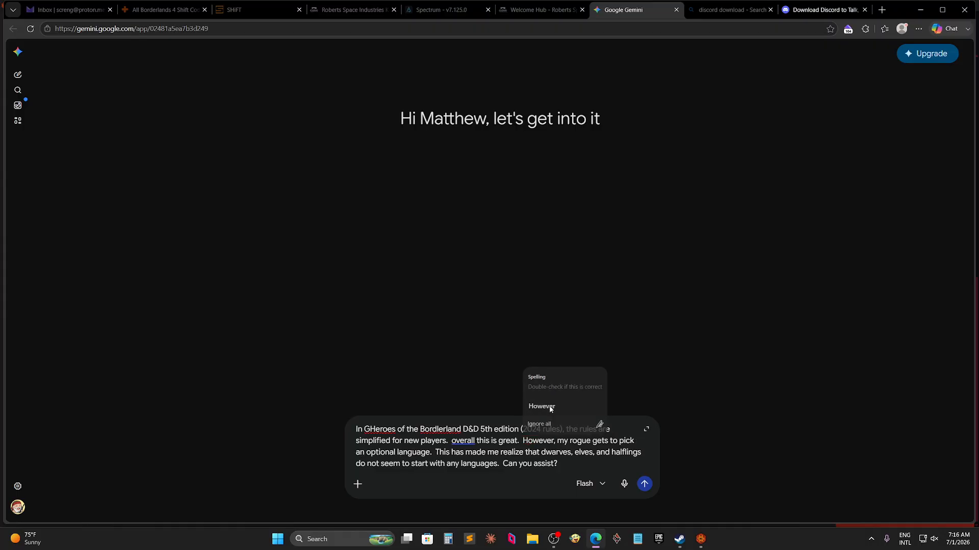
{"action": "left_click", "coordinate": [375, 430]}
{"action": "left_click", "coordinate": [388, 368]}
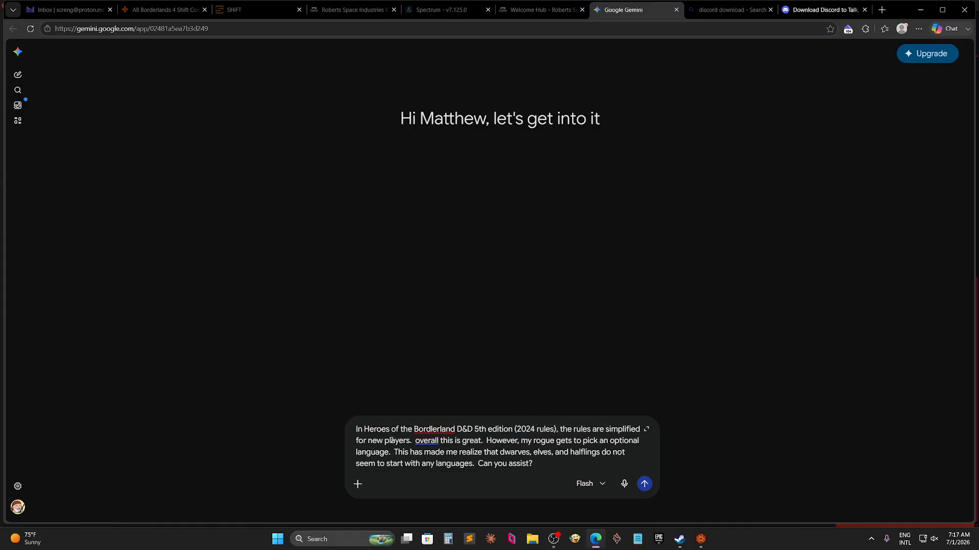
{"action": "right_click", "coordinate": [433, 429]}
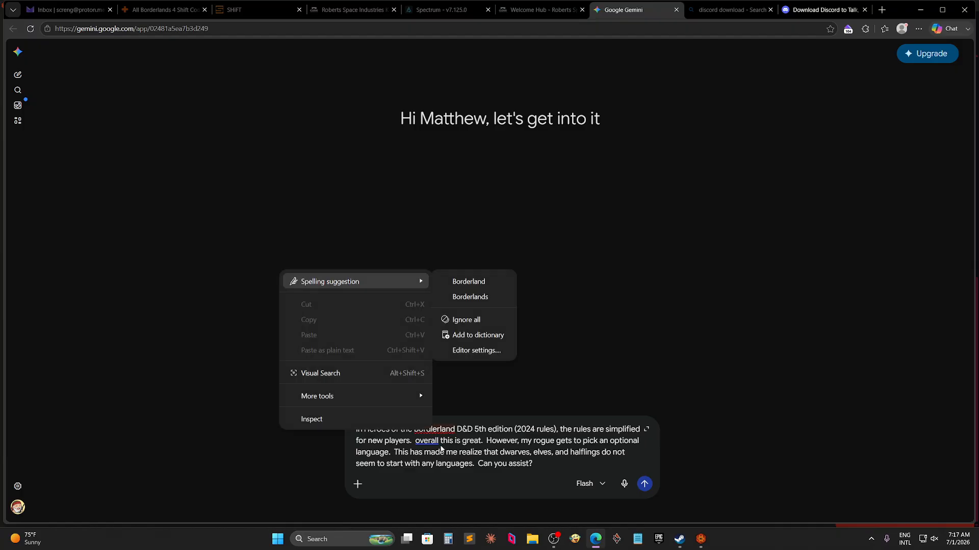
{"action": "left_click", "coordinate": [472, 298]}
{"action": "left_click", "coordinate": [644, 484]}
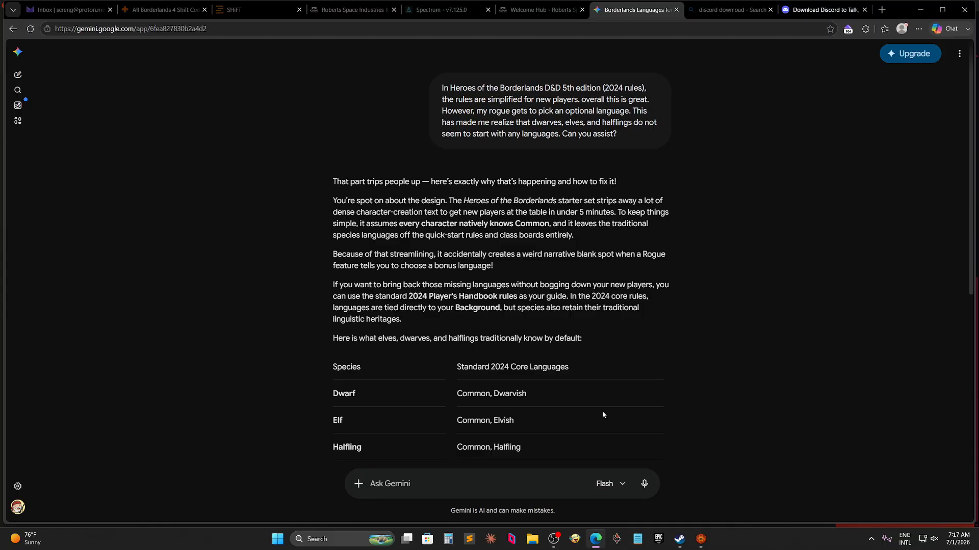
Read Gemini's answer on default species languages and its suggestions for the Rogue's optional bonus language.
{"action": "scroll", "coordinate": [578, 327], "scroll_direction": "down", "scroll_amount": 2}
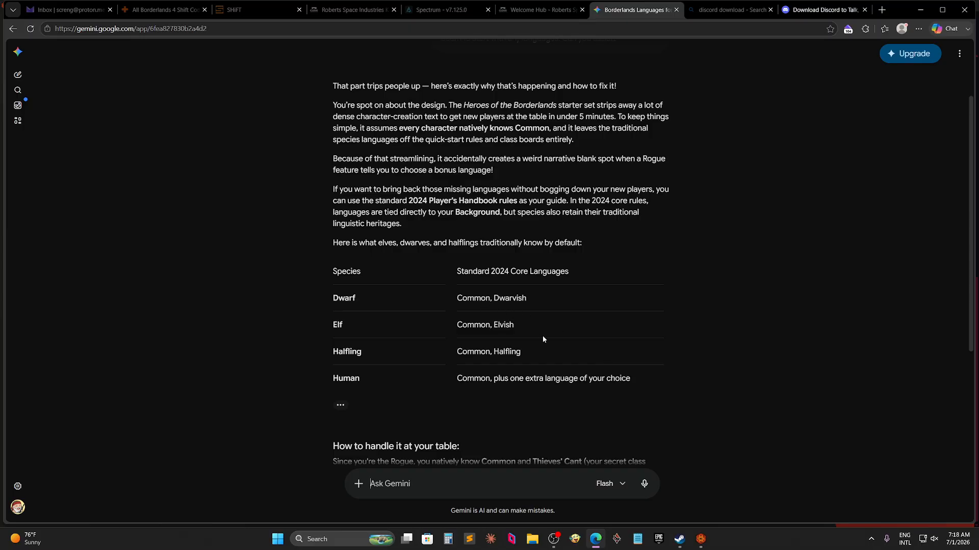
{"action": "scroll", "coordinate": [542, 339], "scroll_direction": "down", "scroll_amount": 2}
{"action": "scroll", "coordinate": [542, 337], "scroll_direction": "down", "scroll_amount": 2}
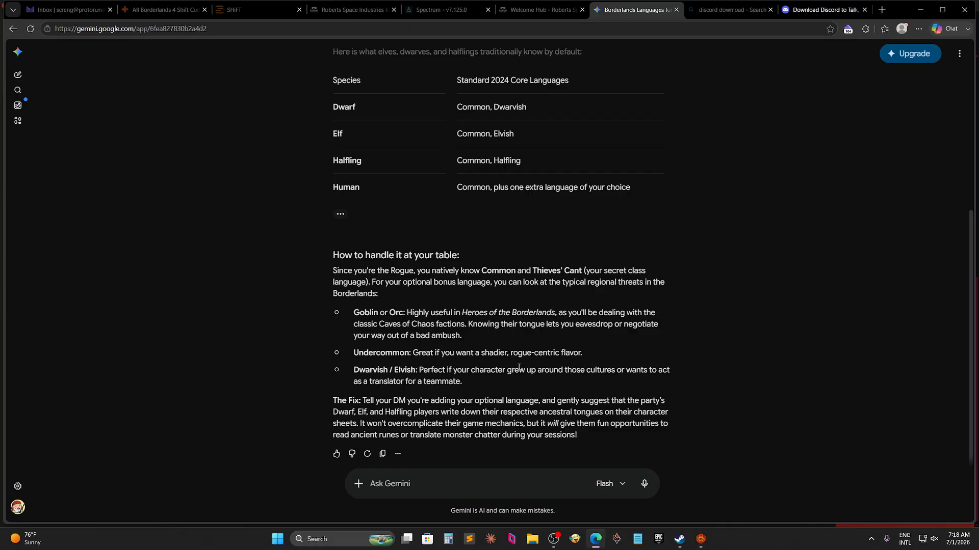
{"action": "scroll", "coordinate": [519, 367], "scroll_direction": "down", "scroll_amount": 1}
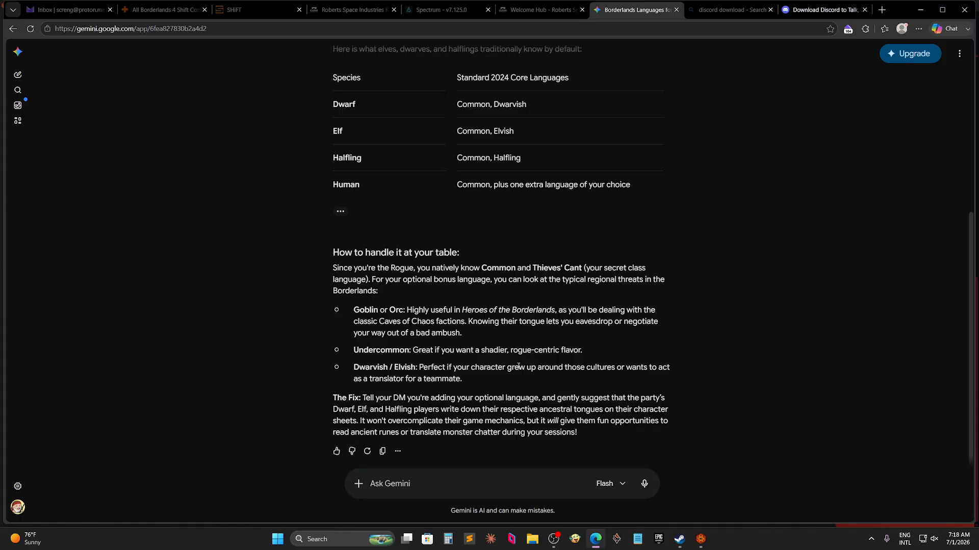
{"action": "scroll", "coordinate": [518, 366], "scroll_direction": "up", "scroll_amount": 3}
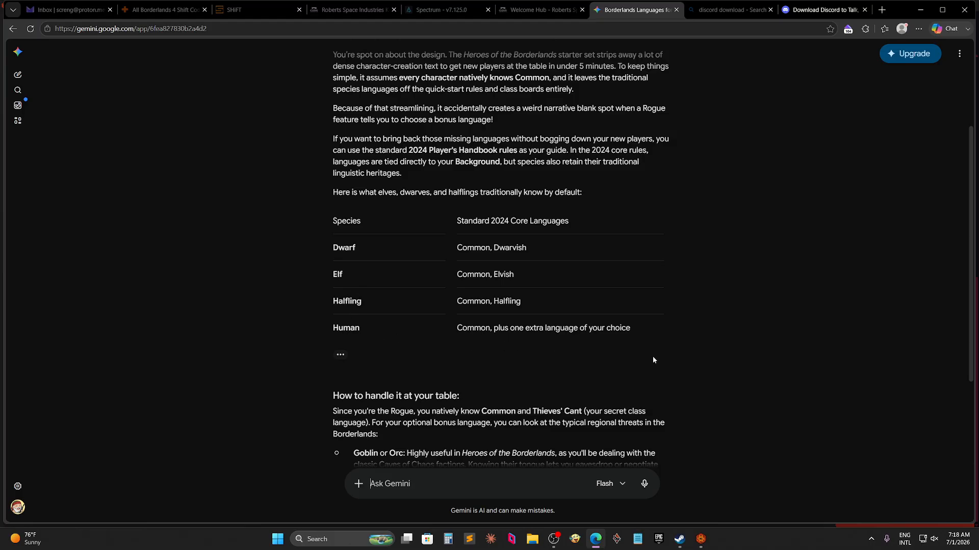
{"action": "scroll", "coordinate": [653, 359], "scroll_direction": "down", "scroll_amount": 3}
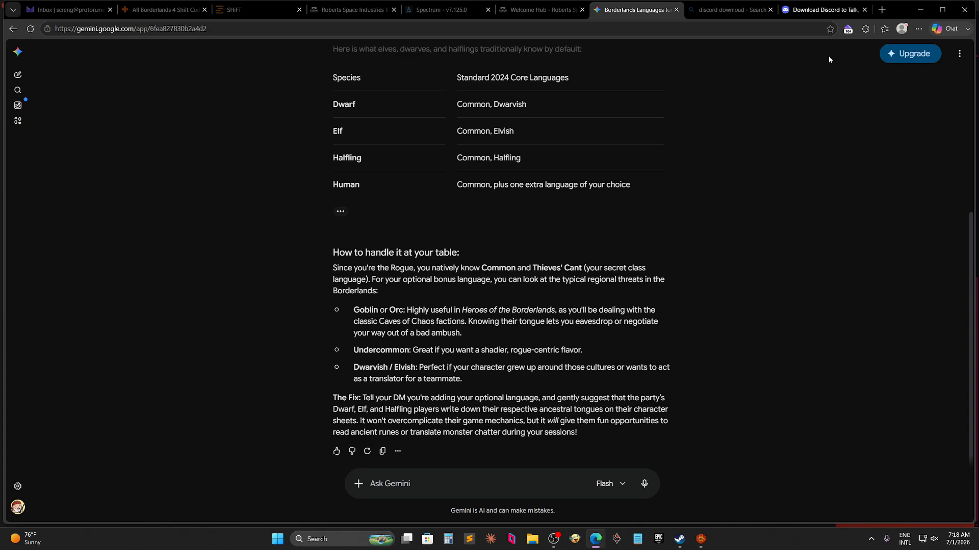
Return to Foundry Virtual Tabletop, choose Draconic as Cade's extra Thieves' Cant language, and continue to Armor Training.
{"action": "left_click", "coordinate": [920, 10]}
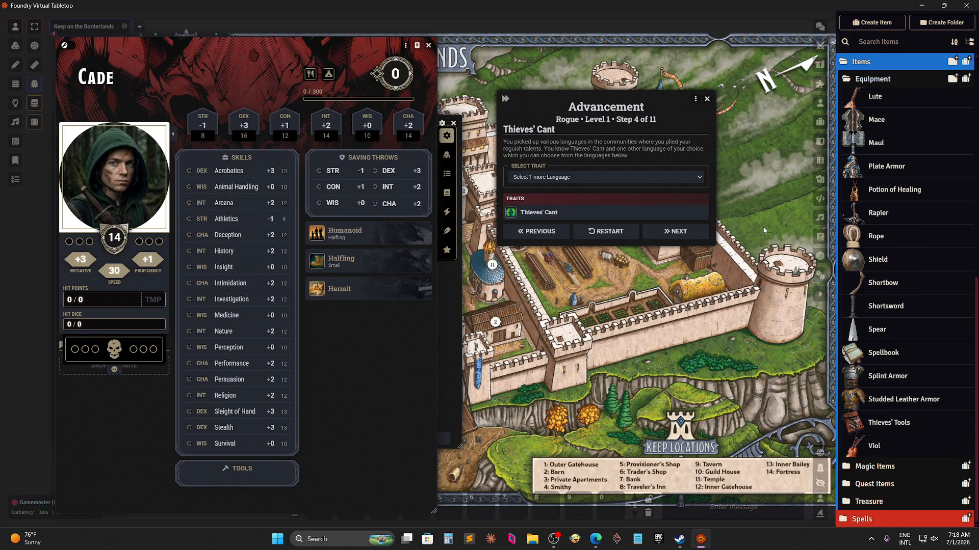
{"action": "left_click", "coordinate": [580, 177]}
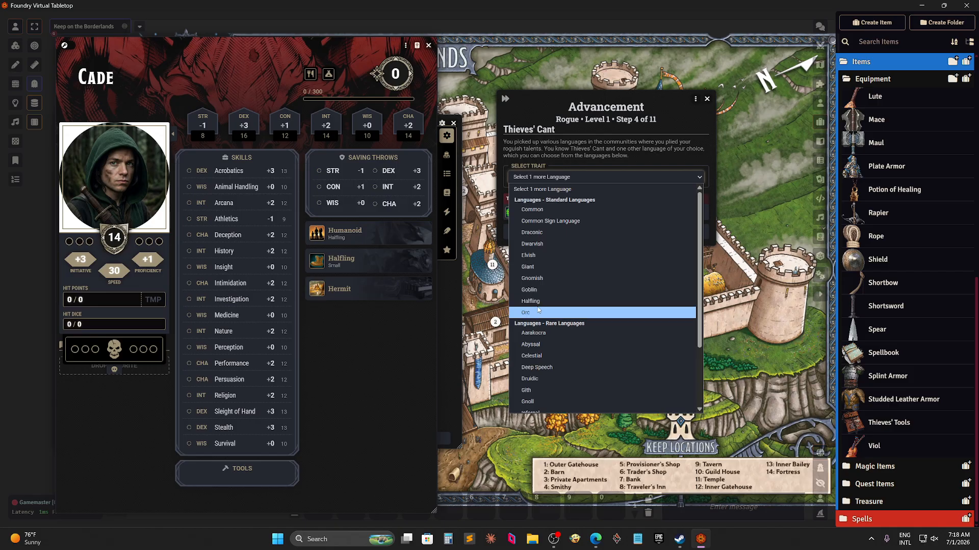
{"action": "left_click", "coordinate": [556, 235]}
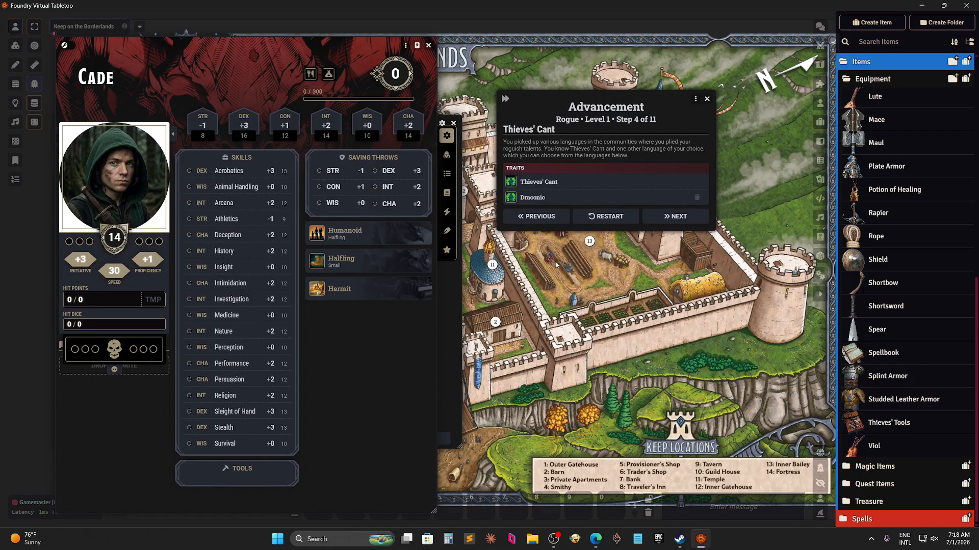
{"action": "left_click", "coordinate": [672, 219]}
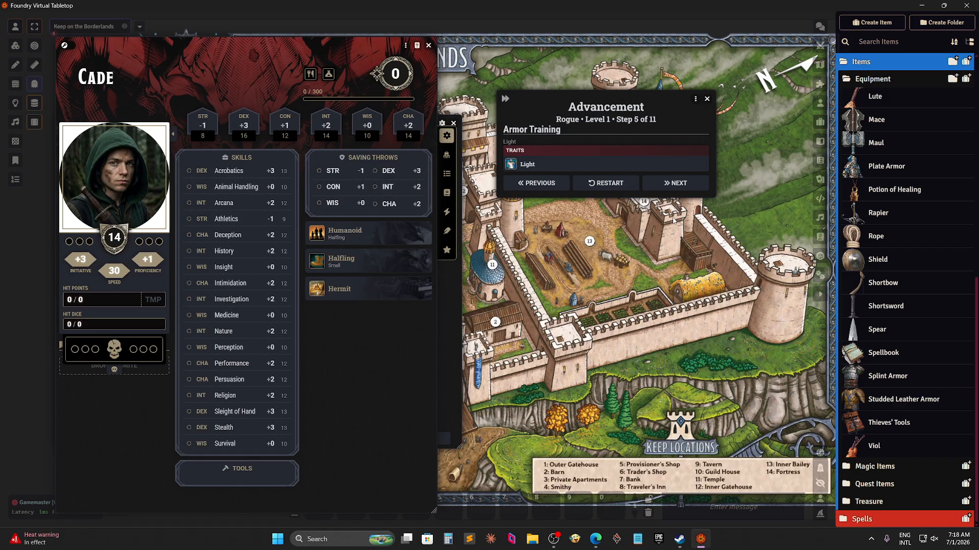
Advance through the Armor Training, Weapon Proficiencies and Tool Proficiencies stages to Expertise.
{"action": "left_click", "coordinate": [676, 183]}
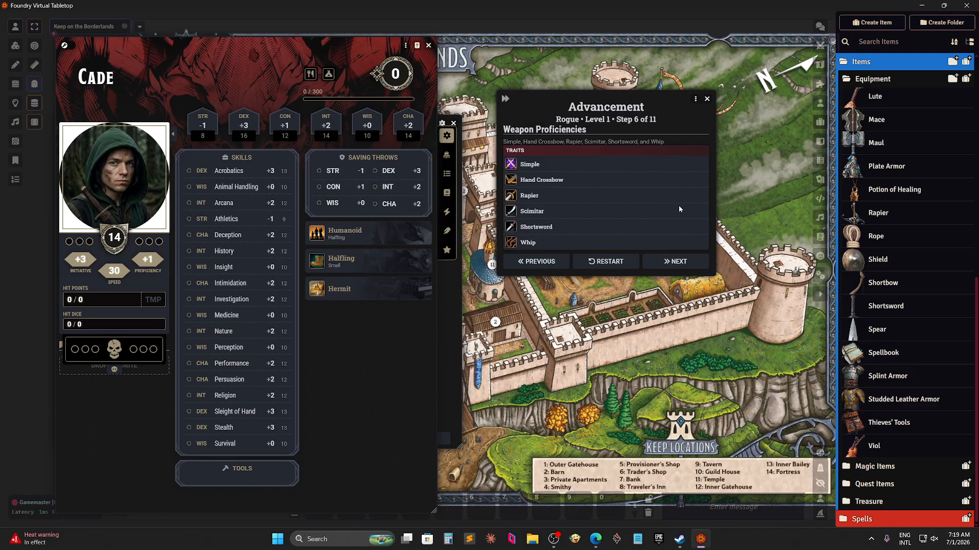
{"action": "left_click", "coordinate": [679, 265]}
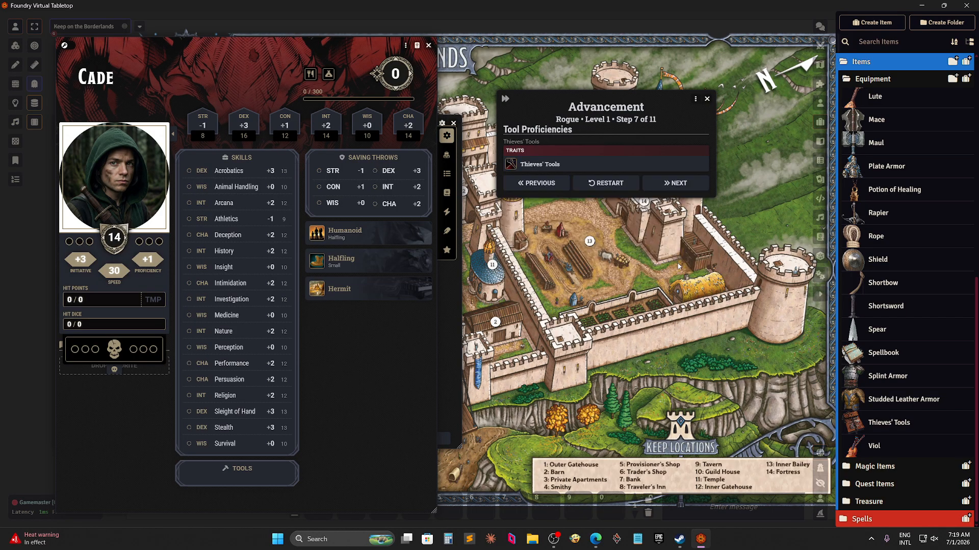
{"action": "left_click", "coordinate": [685, 189]}
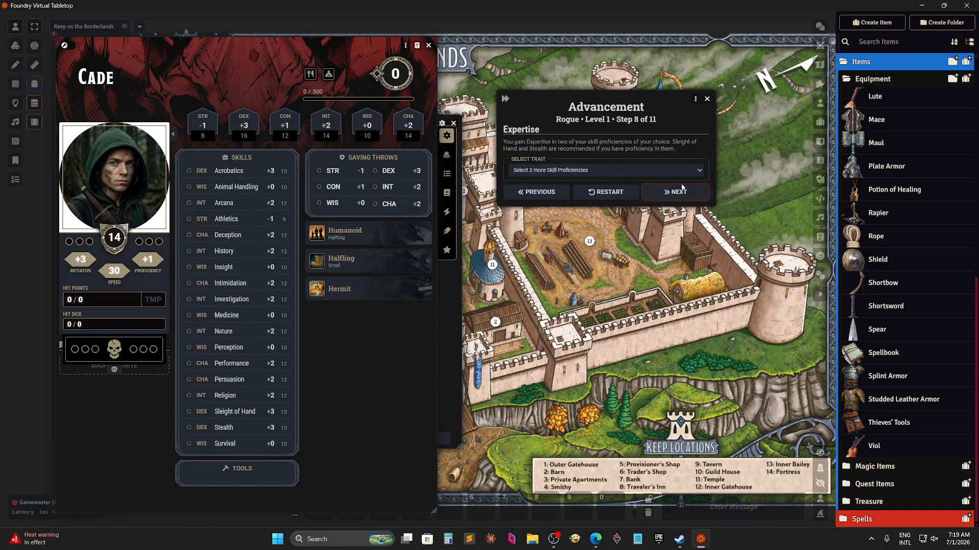
Choose Deception for Cade's Rogue Expertise and continue to Weapon Mastery.
{"action": "left_click", "coordinate": [583, 170]}
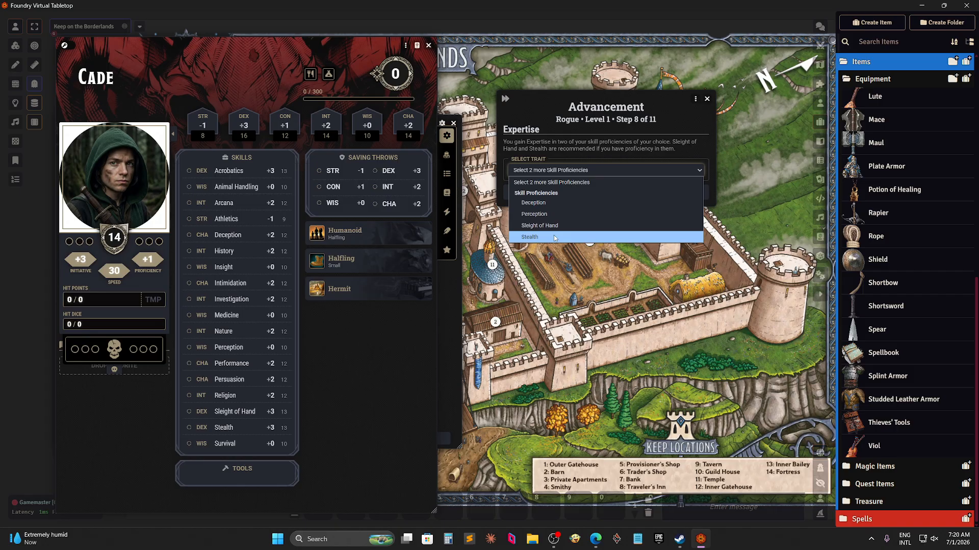
{"action": "left_click", "coordinate": [556, 202]}
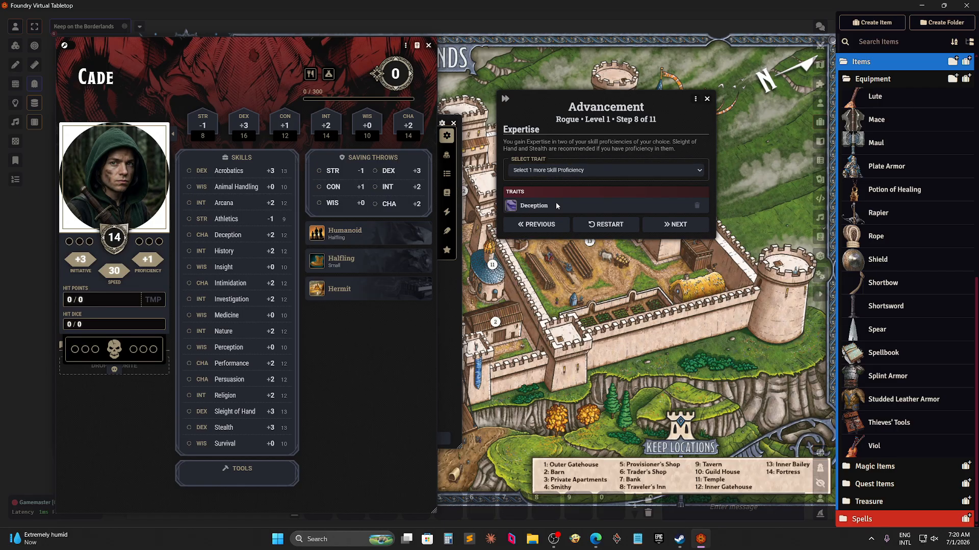
{"action": "left_click", "coordinate": [669, 227]}
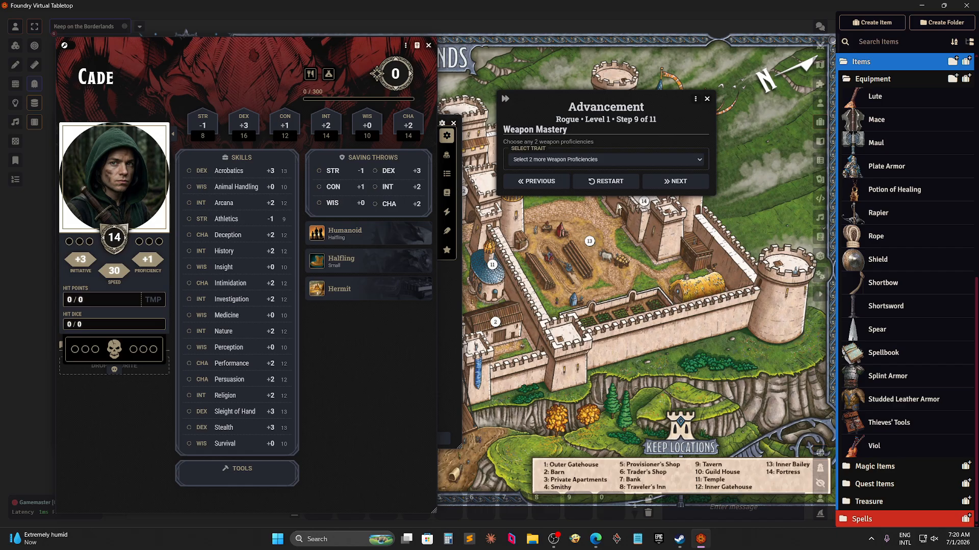
Choose Shortsword and Shortbow as Cade's two Weapon Mastery proficiencies.
{"action": "left_click", "coordinate": [586, 160]}
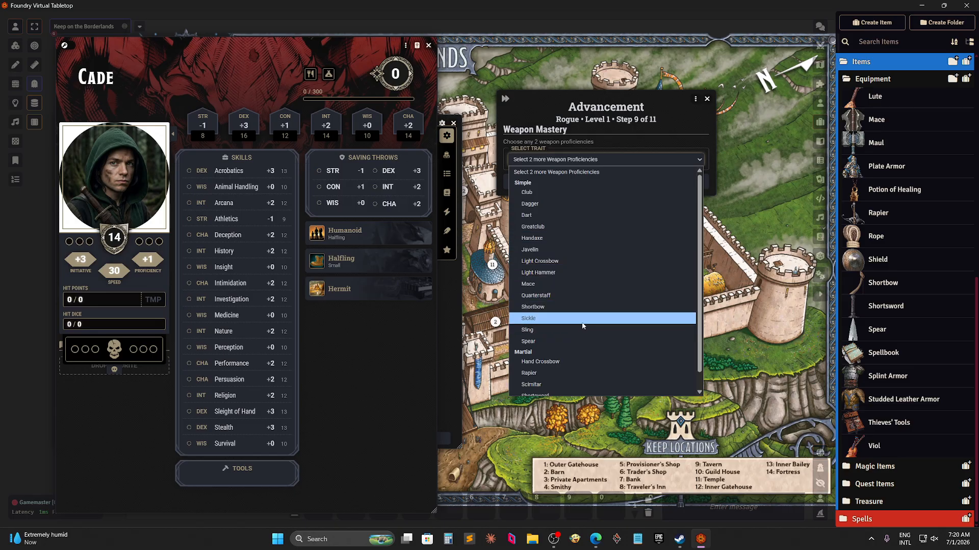
{"action": "scroll", "coordinate": [586, 320], "scroll_direction": "down", "scroll_amount": 1}
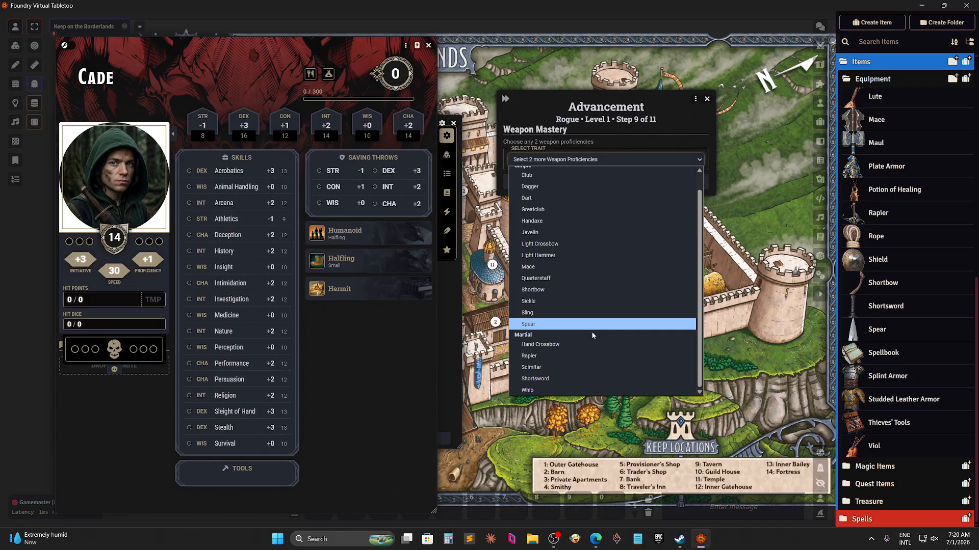
{"action": "left_click", "coordinate": [553, 380]}
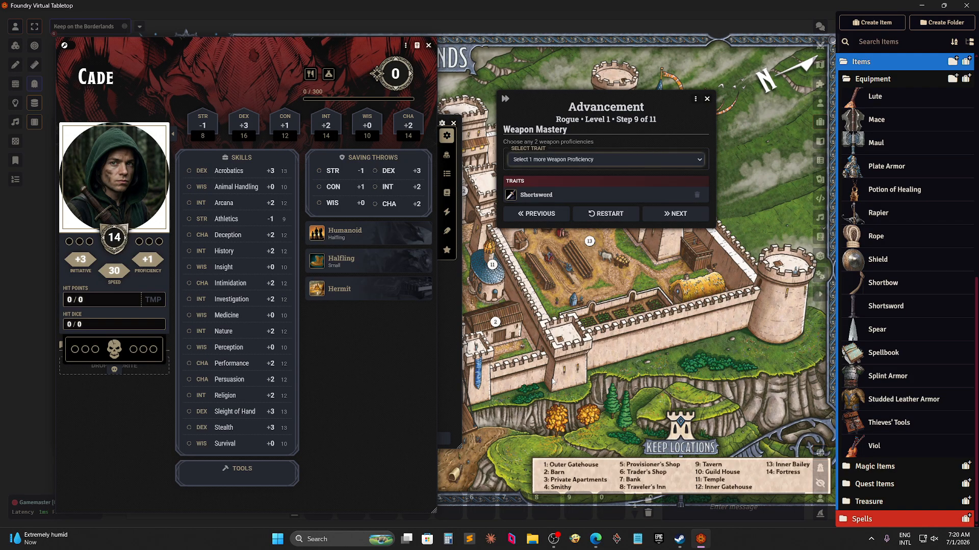
{"action": "left_click", "coordinate": [570, 160]}
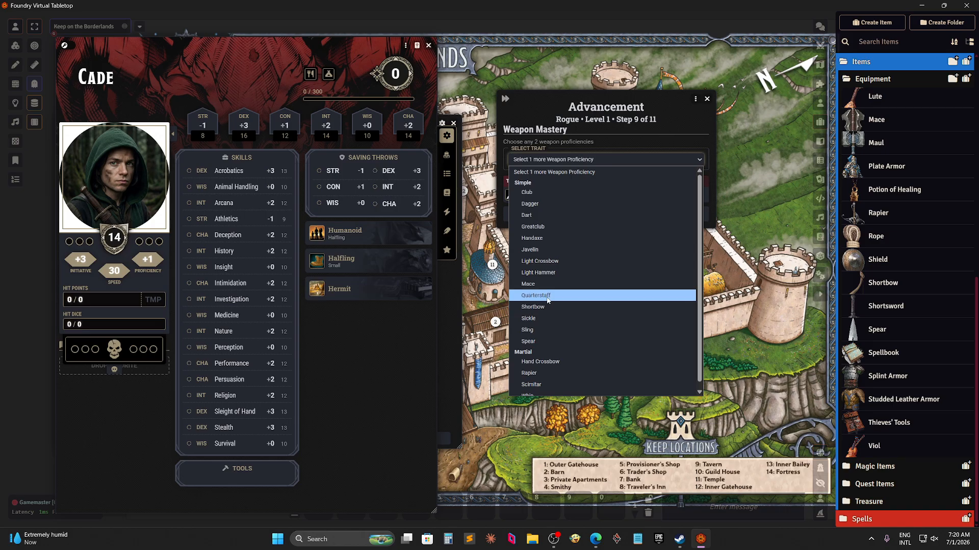
{"action": "left_click", "coordinate": [548, 307]}
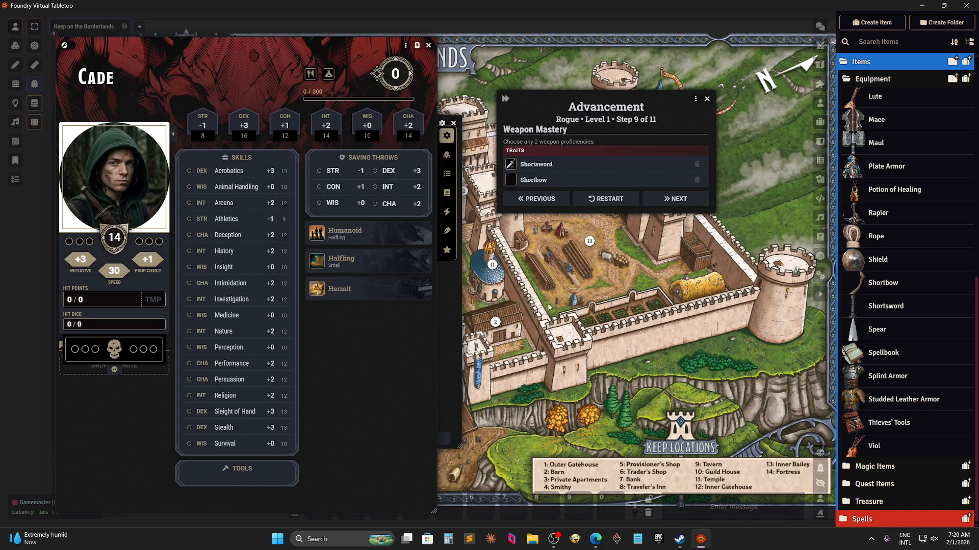
Advance through the remaining stages to Sneak Attack and complete Cade's level 1 Rogue advancement.
{"action": "left_click", "coordinate": [683, 202]}
{"action": "left_click", "coordinate": [681, 228]}
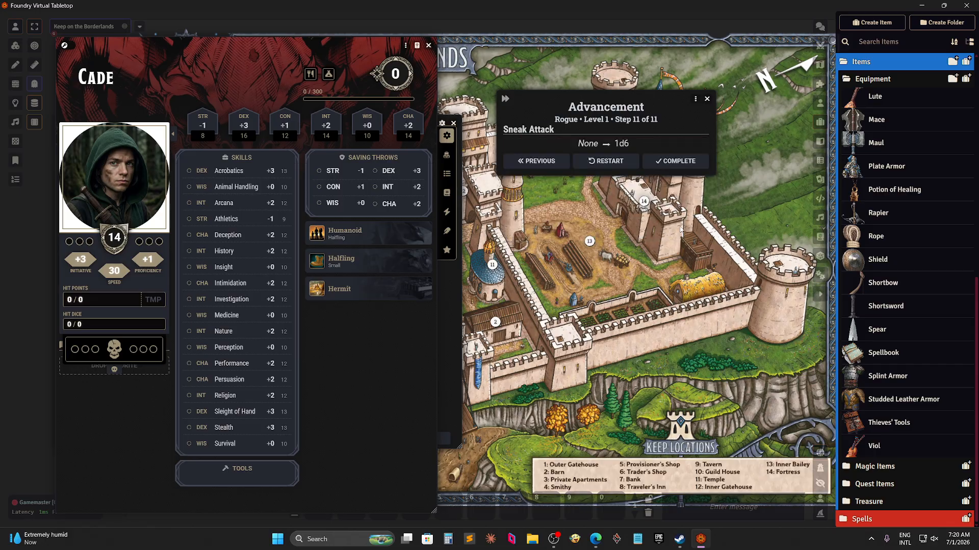
{"action": "left_click", "coordinate": [680, 161]}
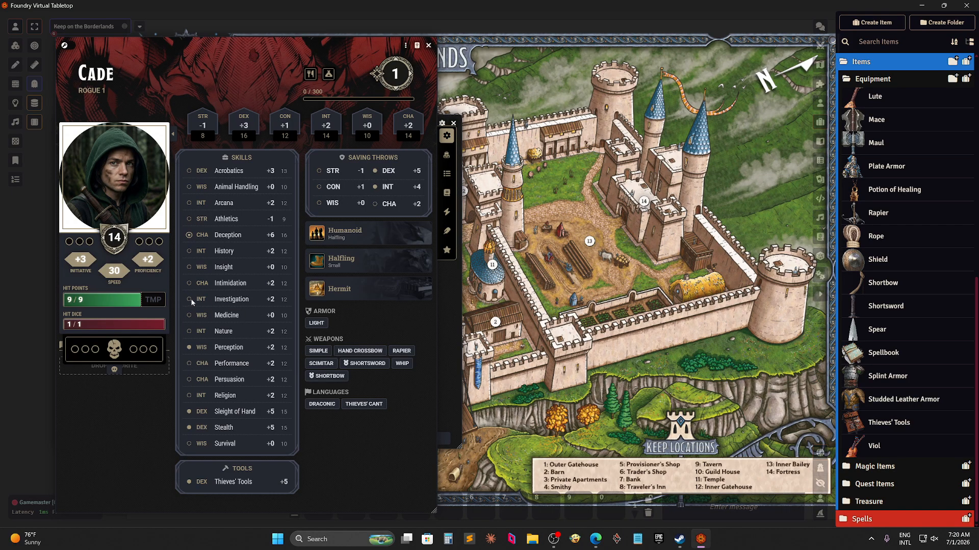
Edit Cade's skills, reducing Deception from expertise to regular proficiency and making Investigation proficient.
{"action": "mouse_move", "coordinate": [230, 294]}
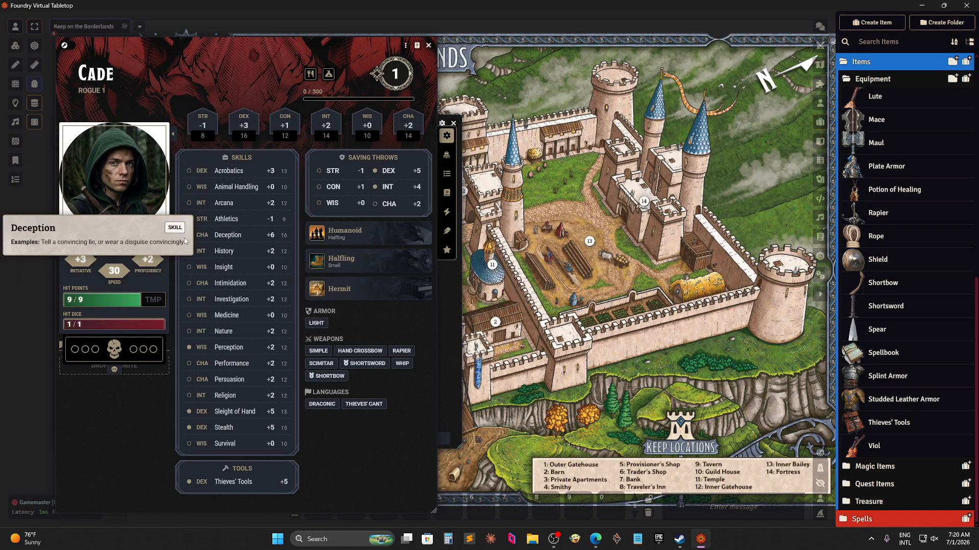
{"action": "mouse_move", "coordinate": [265, 249]}
{"action": "mouse_move", "coordinate": [209, 238]}
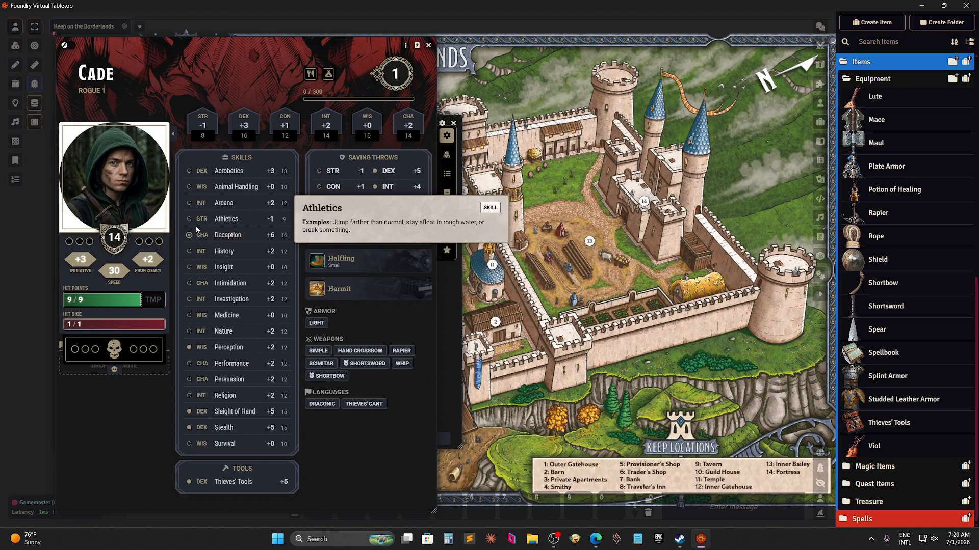
{"action": "mouse_move", "coordinate": [232, 156]}
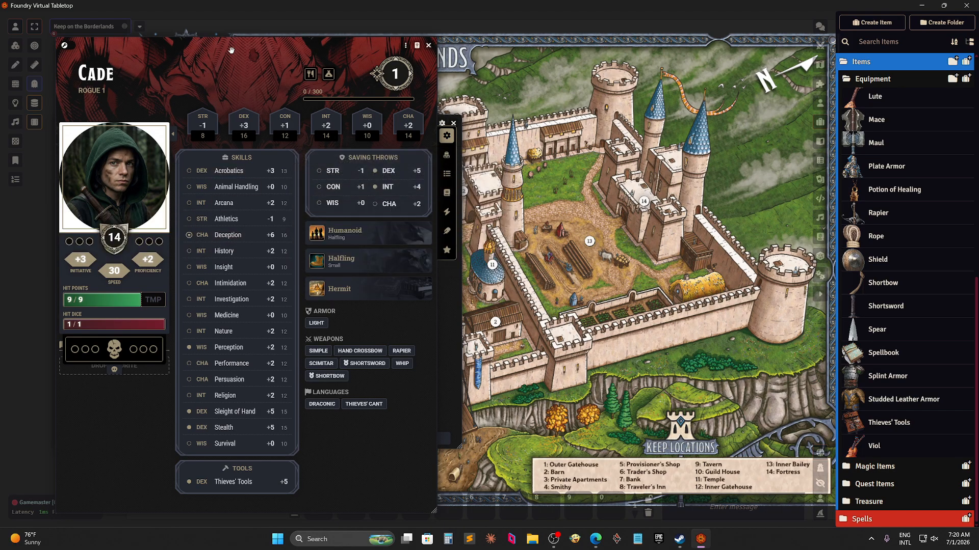
{"action": "left_click_drag", "start_coordinate": [230, 50], "coordinate": [374, 55]}
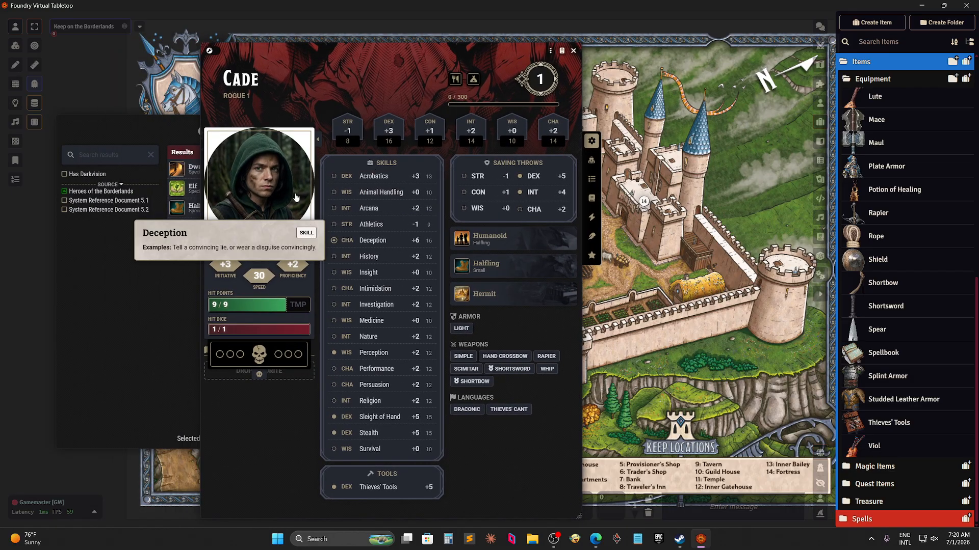
{"action": "left_click", "coordinate": [213, 51]}
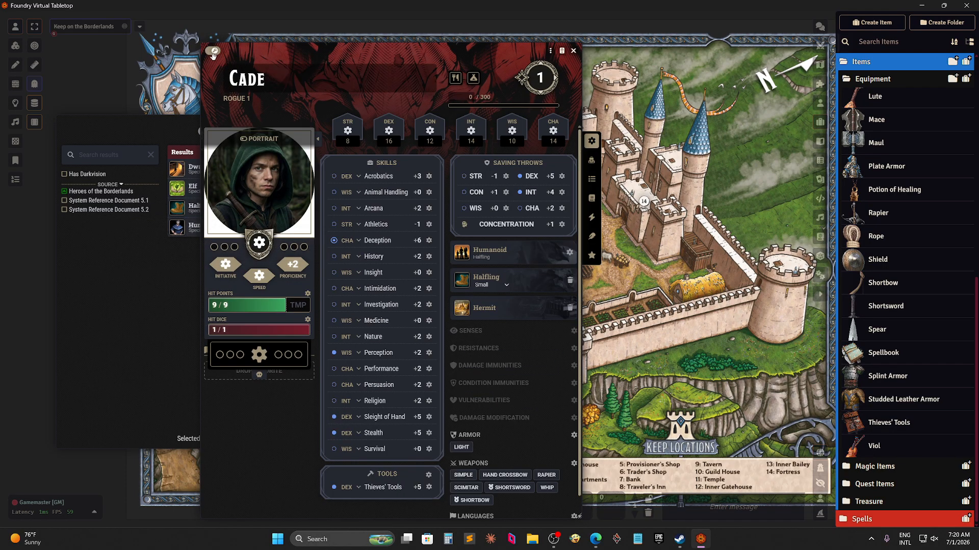
{"action": "left_click", "coordinate": [334, 241]}
{"action": "left_click", "coordinate": [333, 240]}
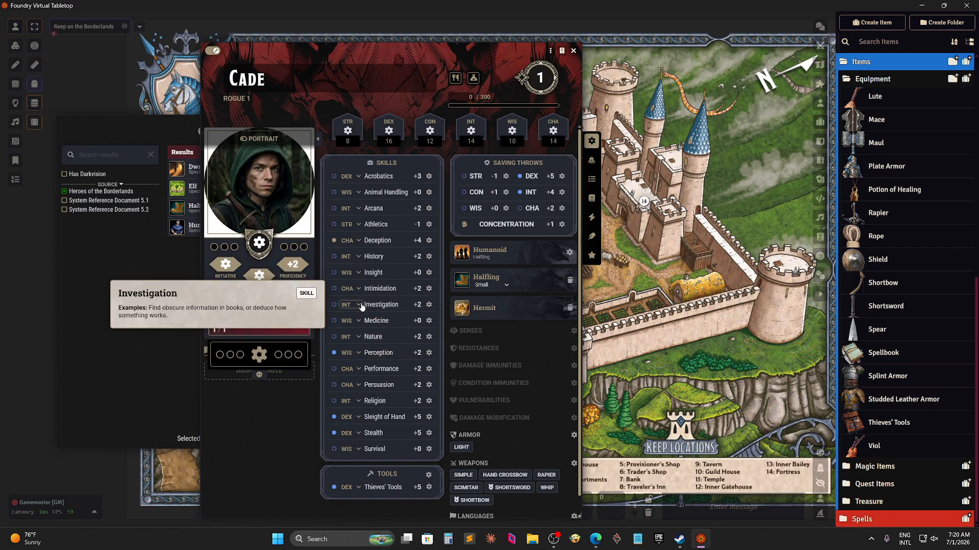
{"action": "left_click", "coordinate": [334, 305]}
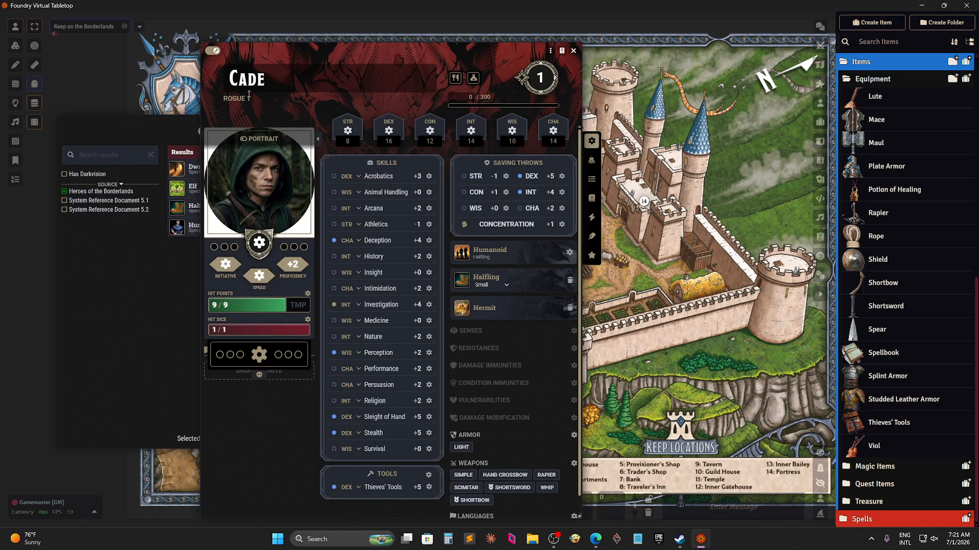
{"action": "left_click", "coordinate": [212, 50]}
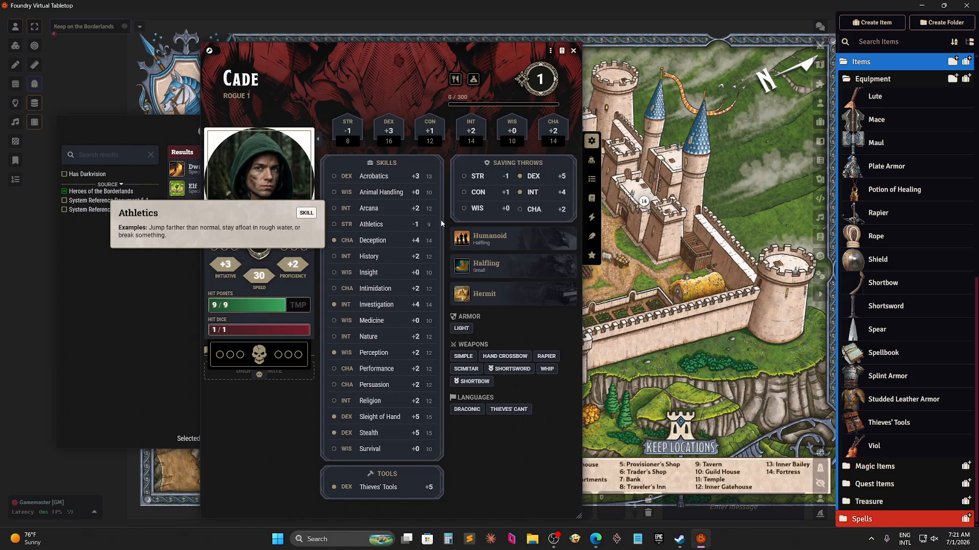
Open Cade's inventory of weapons, equipment and tools.
{"action": "left_click", "coordinate": [591, 161]}
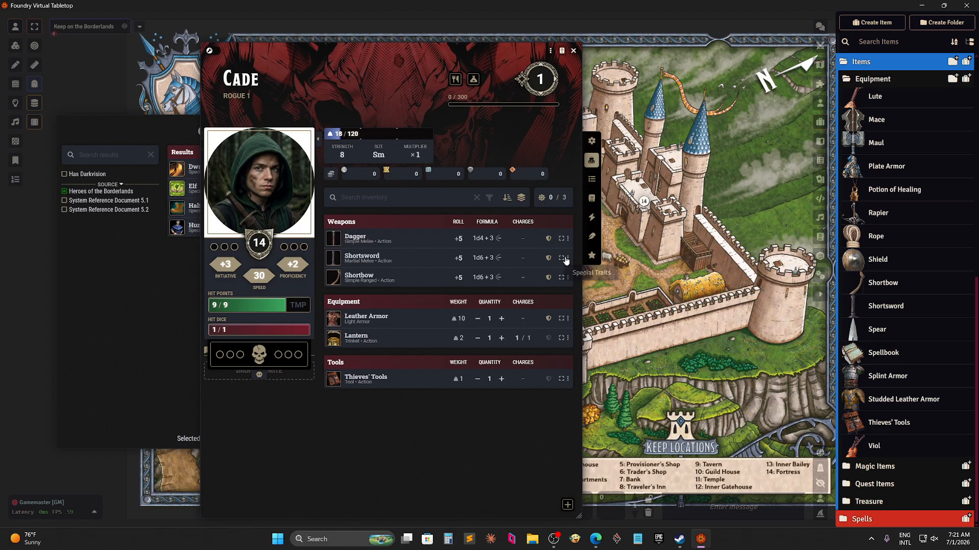